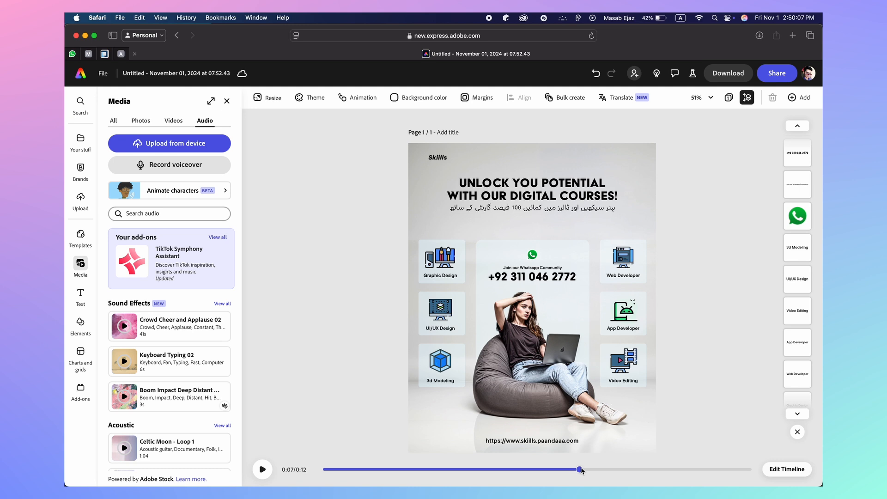
Rewind and replay the poster animation preview, then stop it
left_click_drag(578, 467, 306, 465)
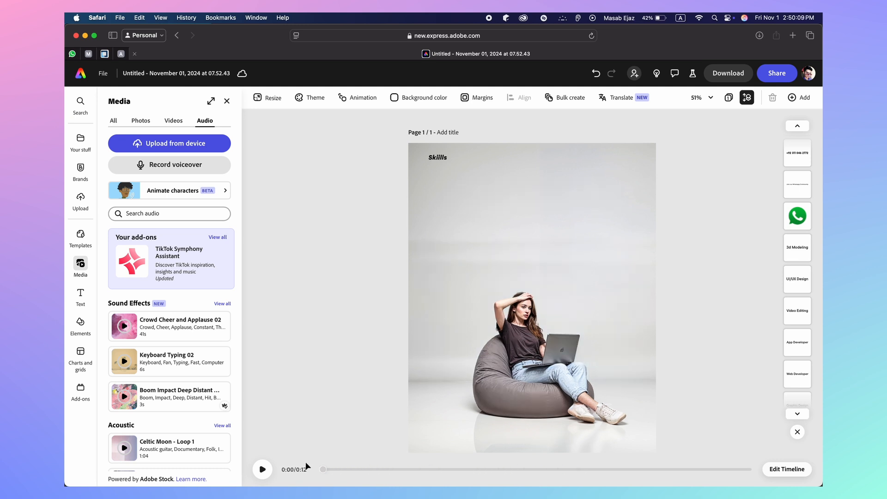
left_click(263, 469)
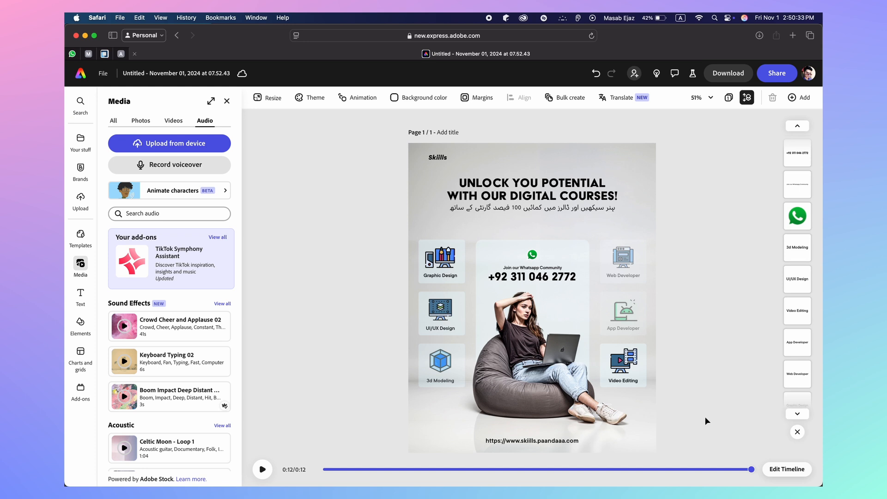
key("space")
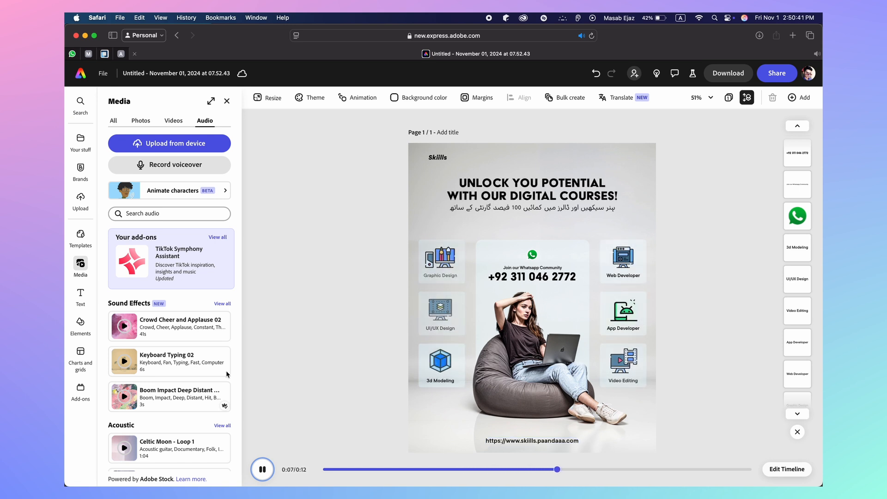
left_click(364, 266)
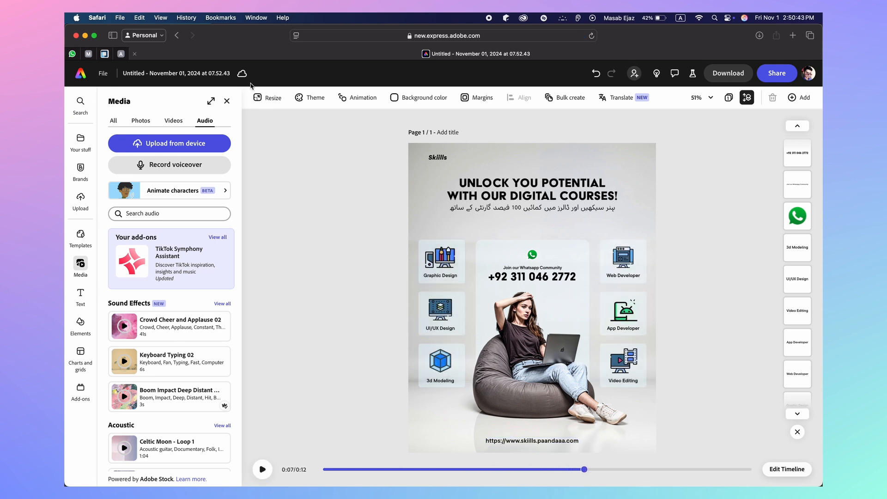
Rename the design to 'course video poster' and go back to the home page
left_click(190, 75)
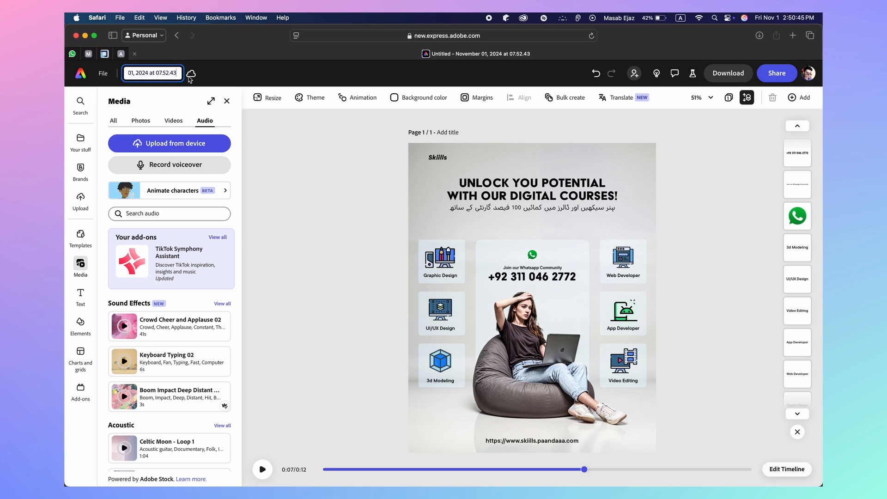
key("super+a")
type("co")
type("urse video ")
type("post")
key("Escape")
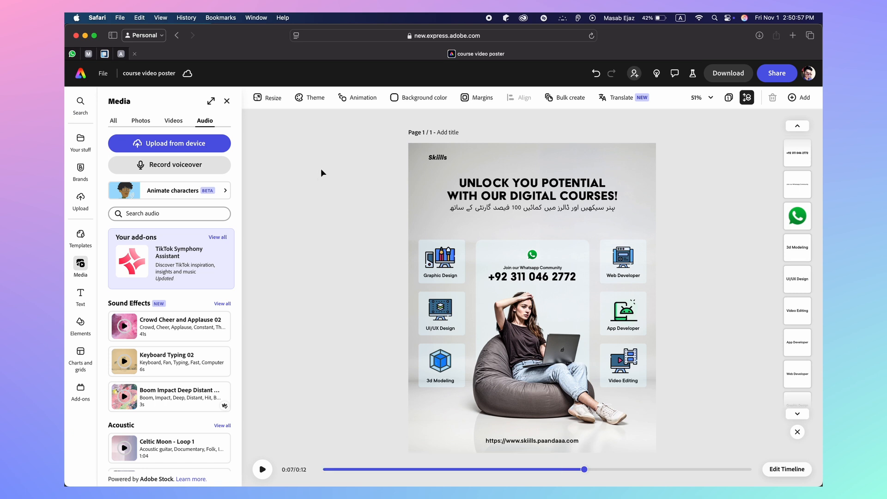
left_click(80, 76)
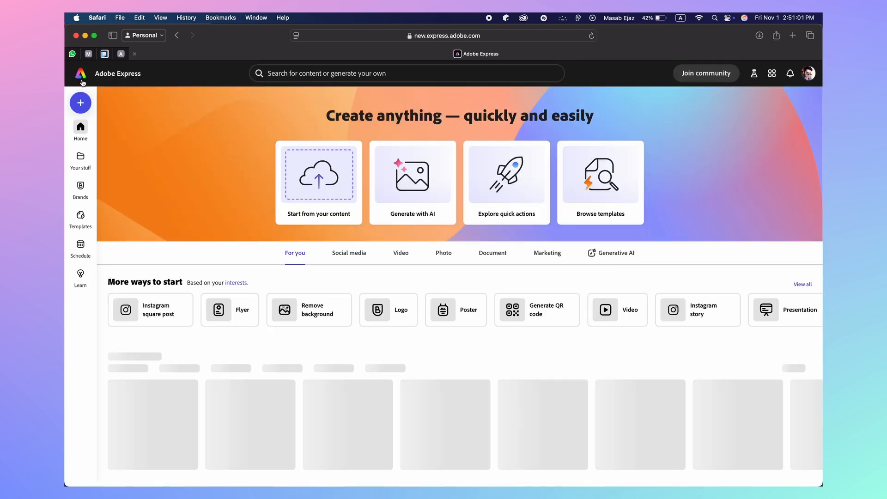
Create a Custom size blank design with width 1080 and height 1350 px
left_click(81, 103)
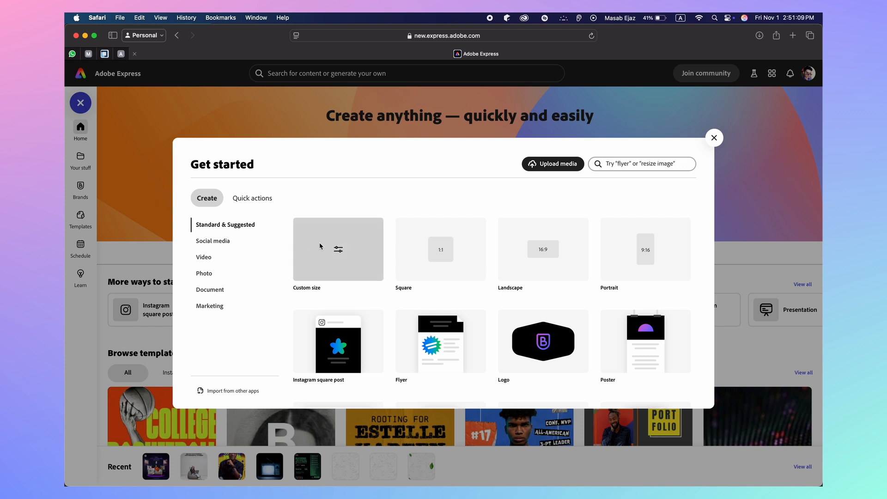
left_click(338, 250)
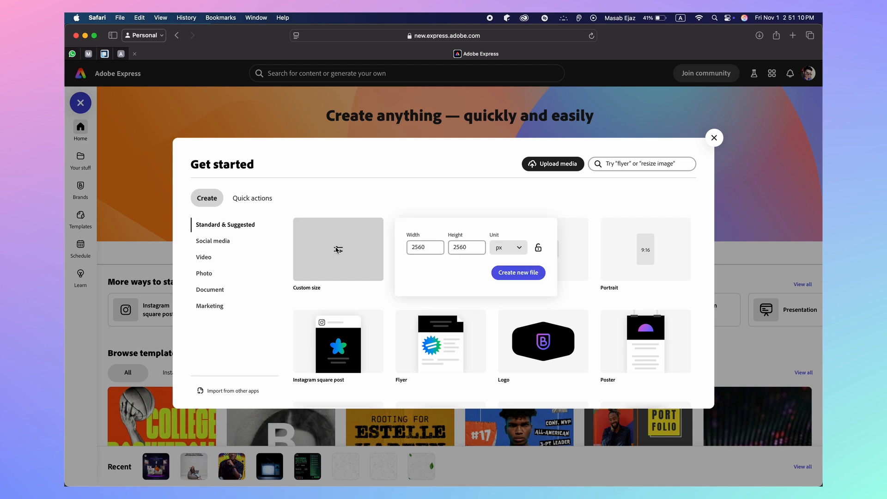
left_click(426, 247)
key("BackSpace")
key("BackSpace")
key("BackSpace")
key("BackSpace")
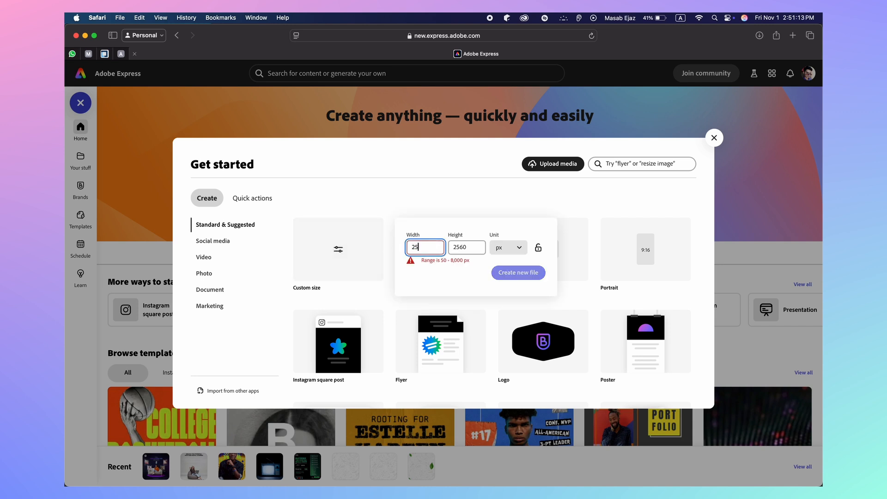
type("1")
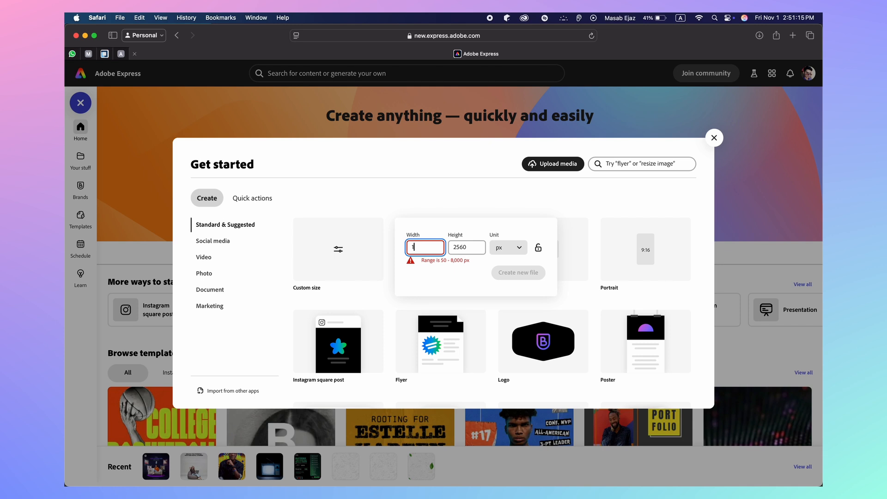
type("080")
key("Tab")
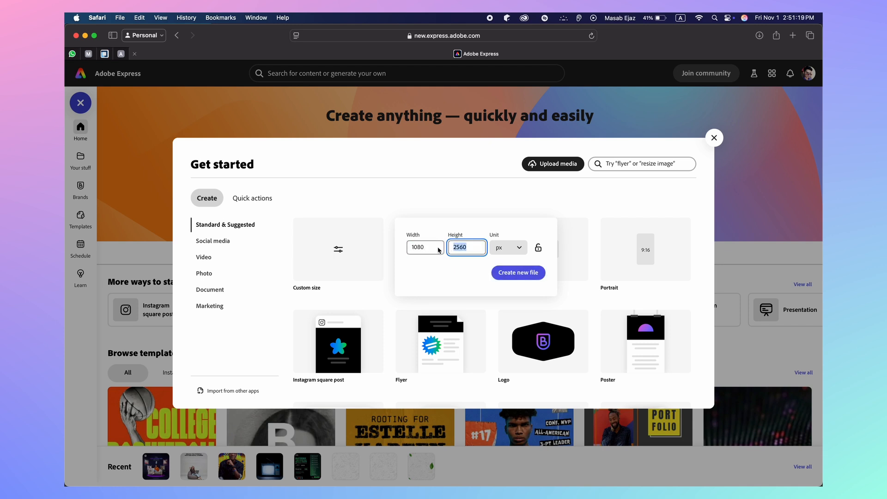
type("1350")
left_click(507, 273)
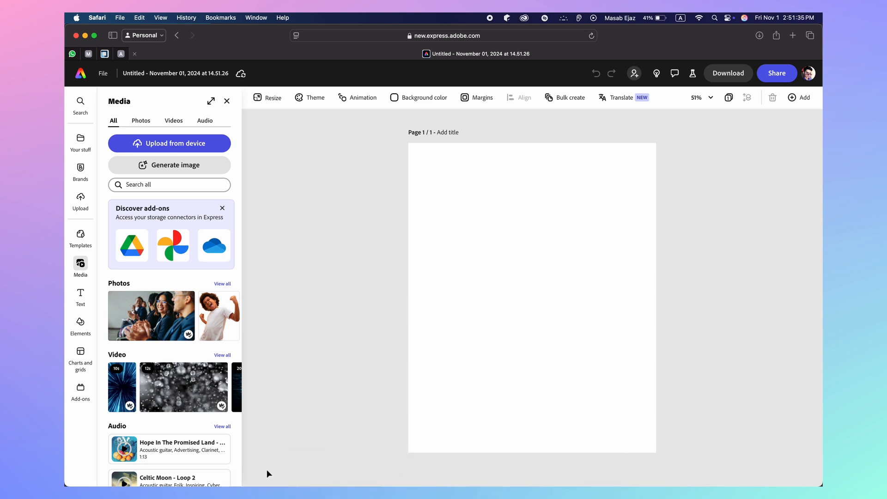
Open the Untitled-12.mp4 clip from Finder's Downloads folder in a video player
left_click(283, 460)
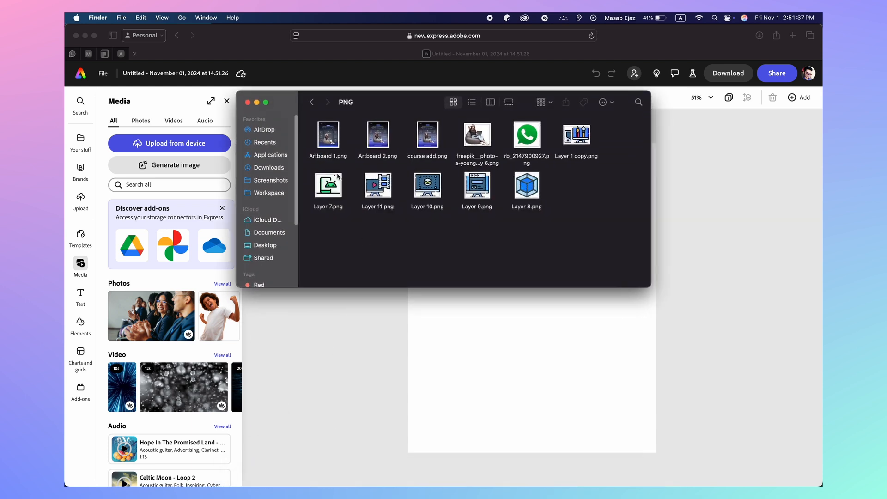
left_click(269, 167)
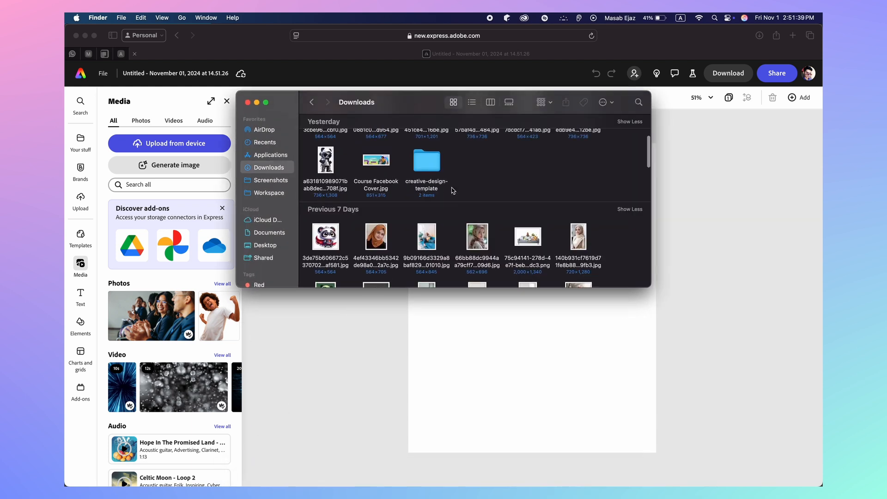
left_click(469, 174)
double_click(469, 173)
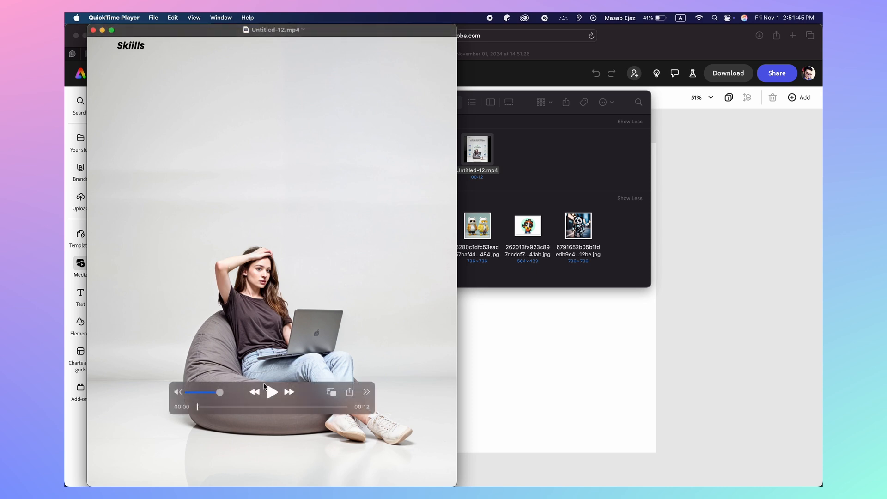
Play Untitled-12.mp4 through to the finished poster, then minimize the QuickTime and Finder windows
left_click(276, 396)
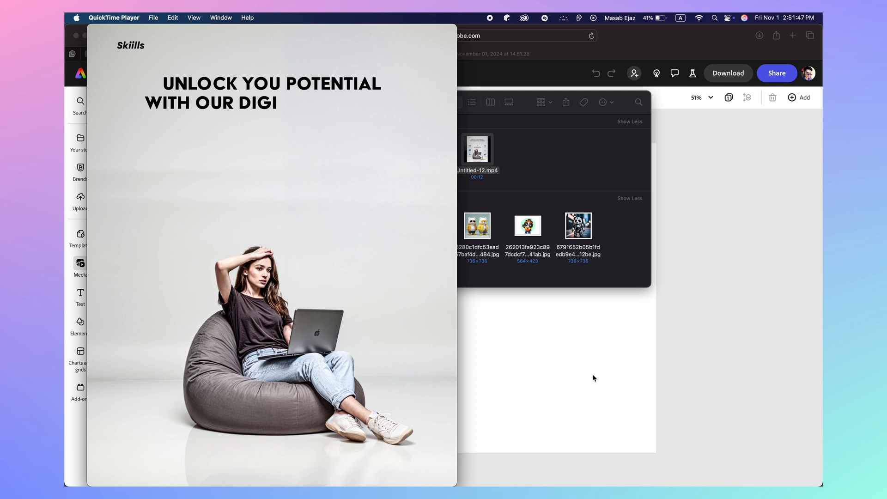
key("space")
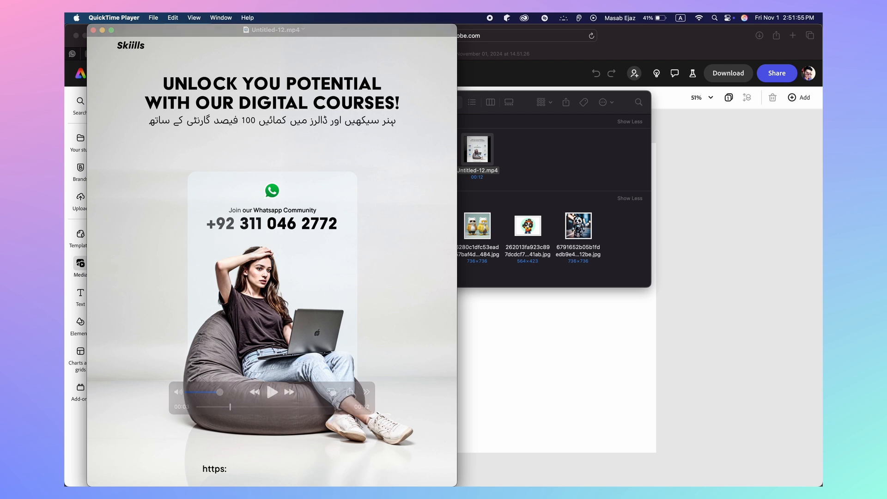
key("space")
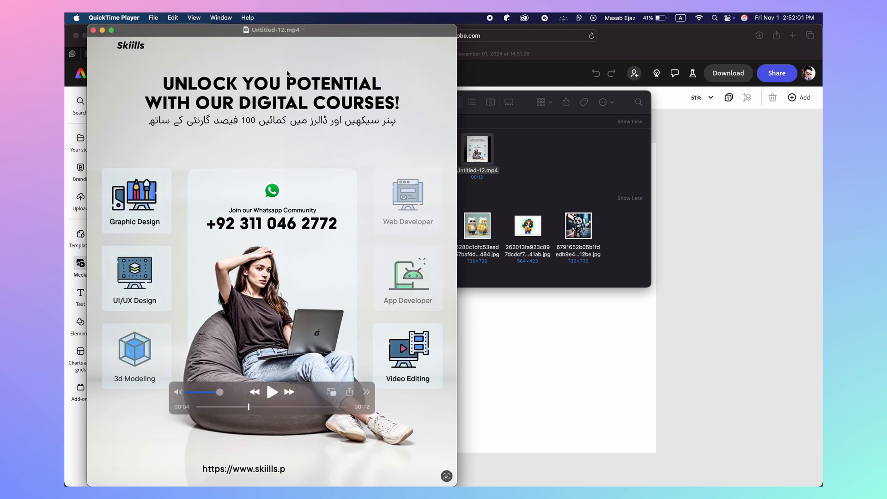
key("space")
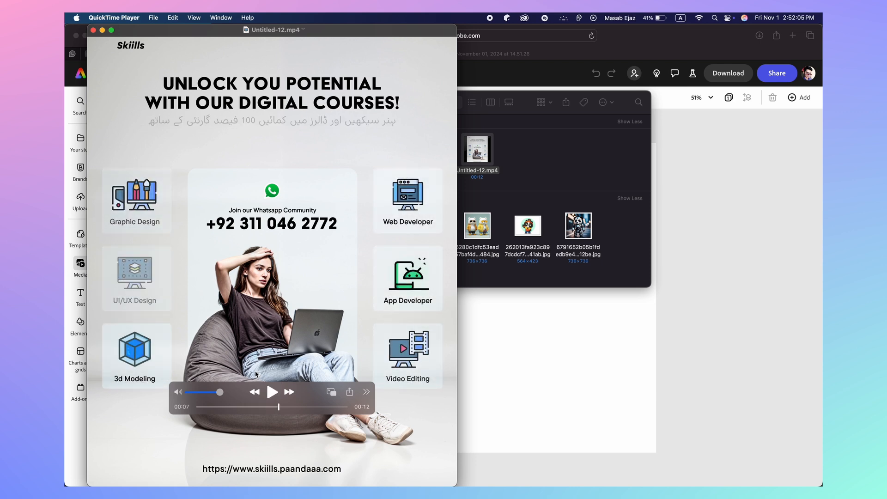
key("space")
left_click(102, 30)
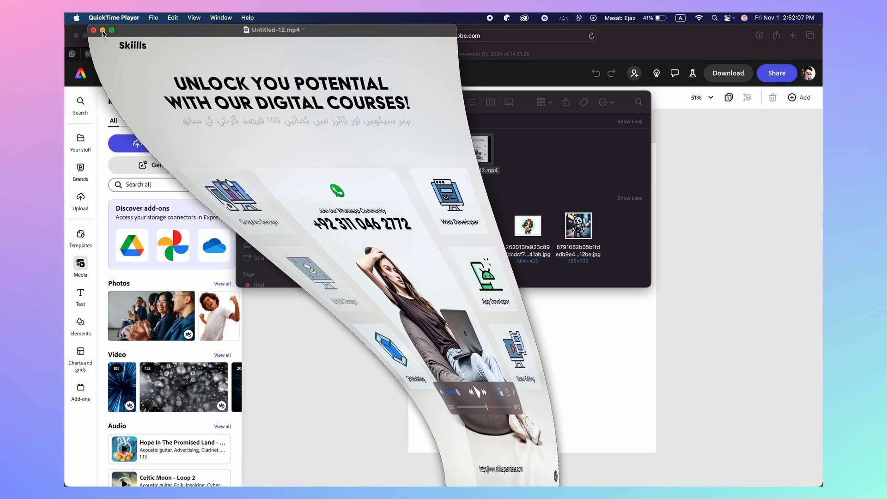
left_click(257, 102)
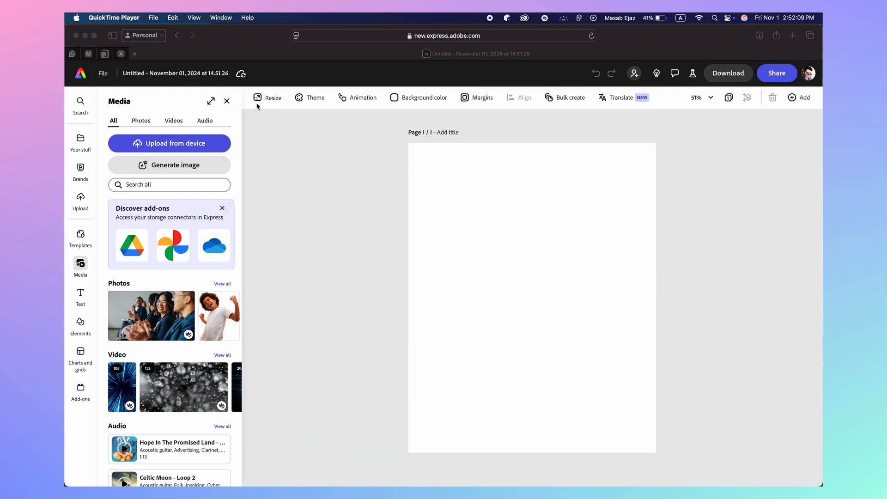
Back in Adobe Express, cancel the upload picker and show the Your stuff files list
left_click(463, 189)
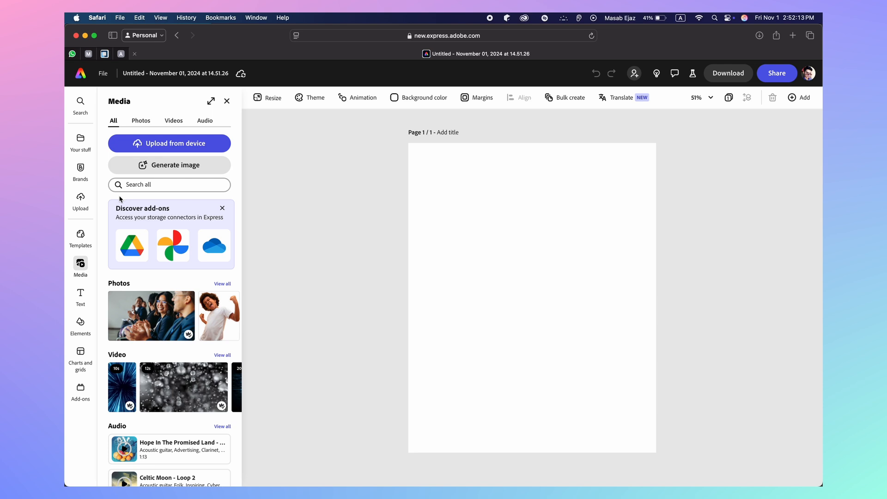
left_click(85, 198)
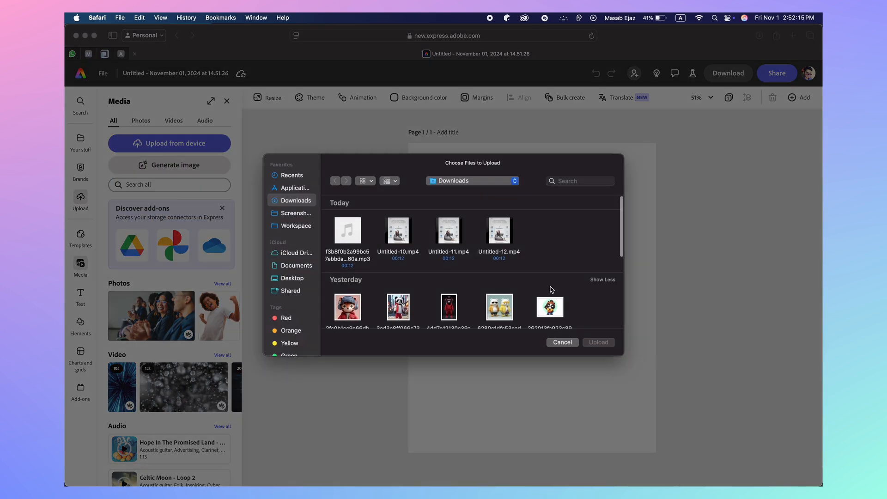
left_click(561, 344)
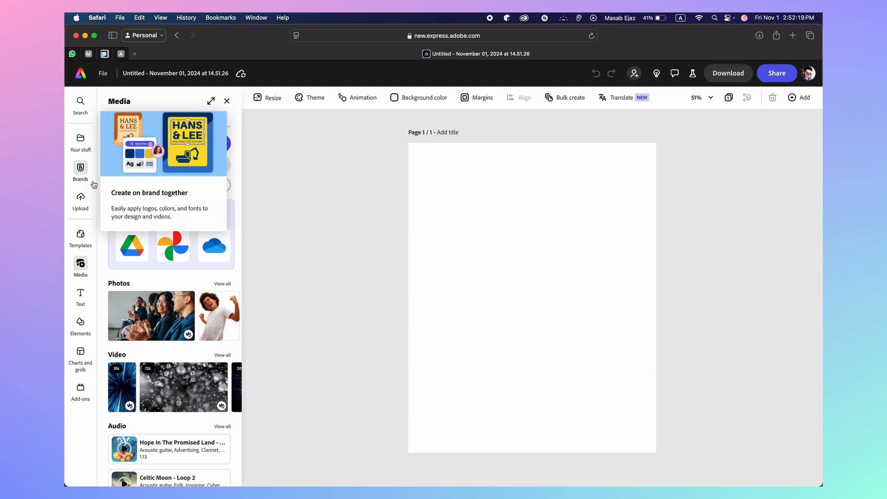
left_click(84, 148)
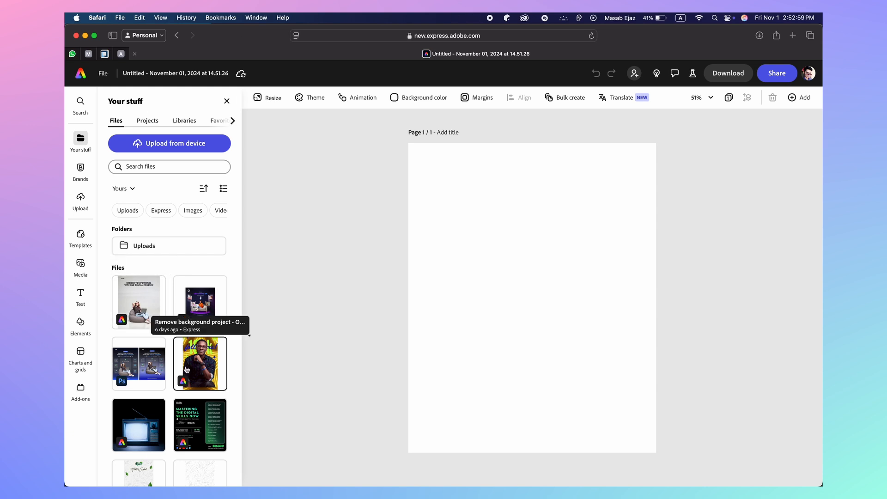
Filter Your stuff to Images and scroll the grid down to the bean-bag photo
scroll(187, 351, "down", 2)
scroll(190, 286, "up", 2)
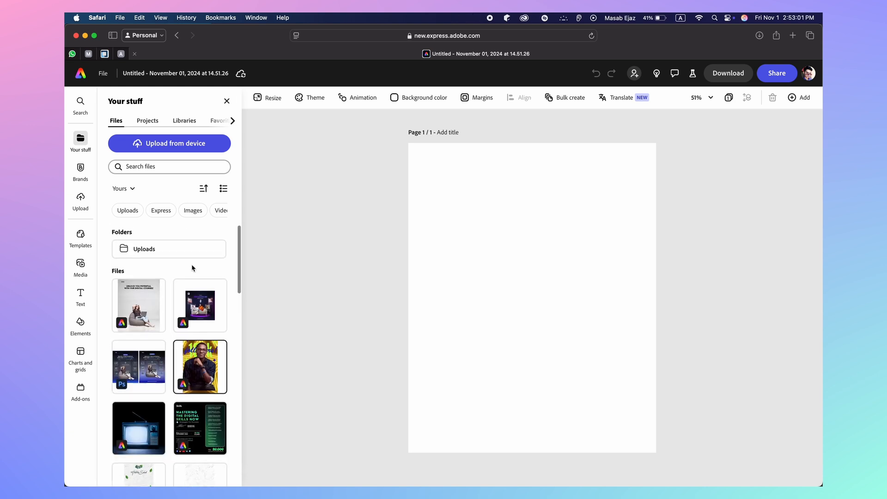
left_click(192, 211)
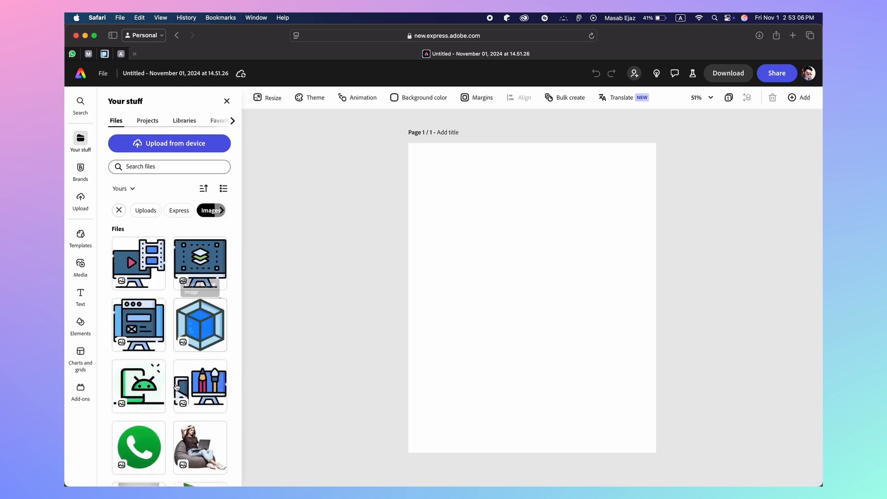
scroll(176, 387, "down", 3)
scroll(177, 387, "down", 2)
scroll(177, 387, "up", 3)
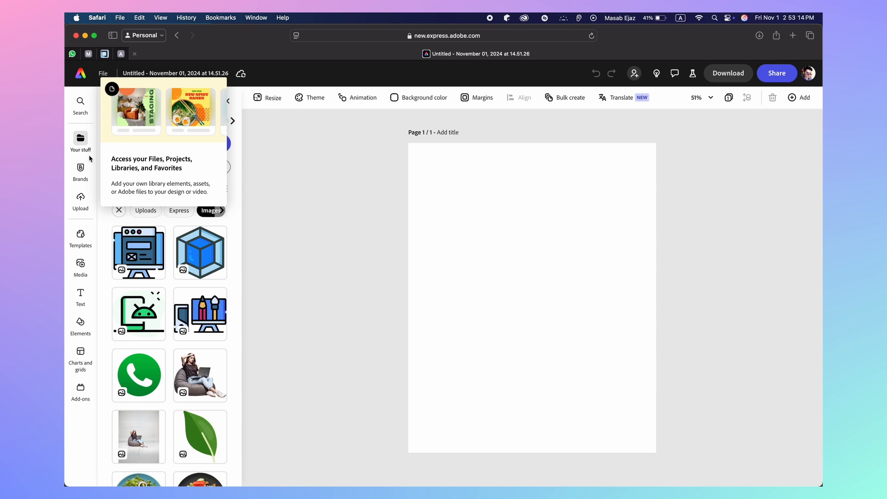
scroll(124, 249, "down", 3)
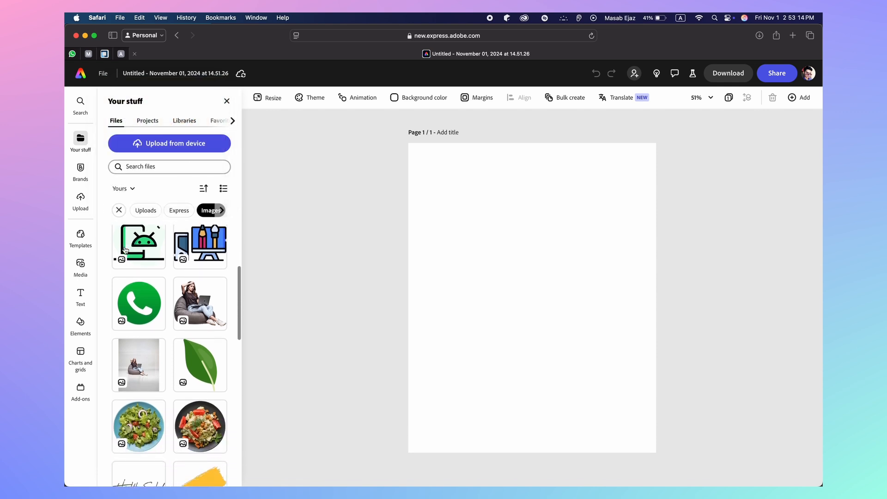
Add the bean-bag photo and drag its corners to enlarge it past the page edges
left_click(136, 352)
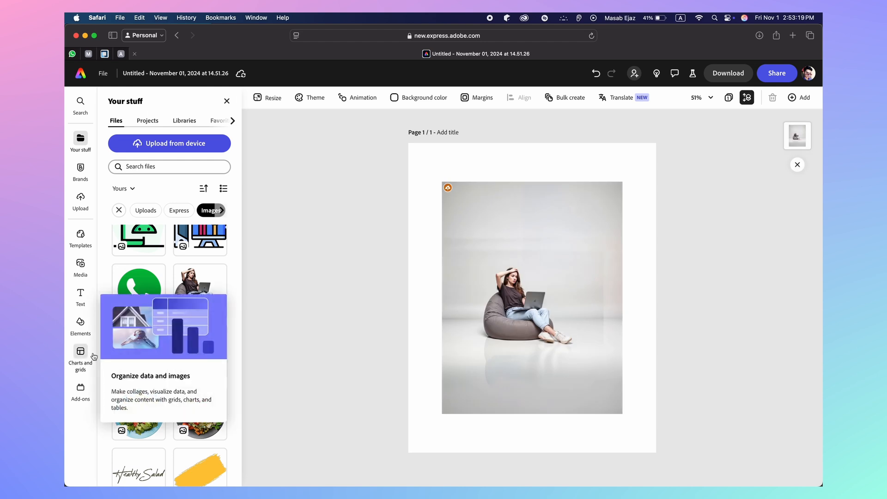
left_click(504, 343)
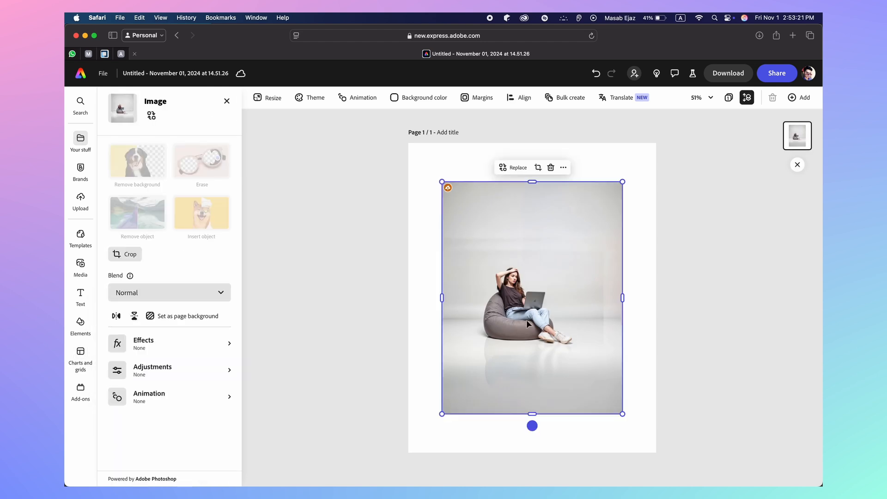
left_click_drag(623, 414, 707, 485)
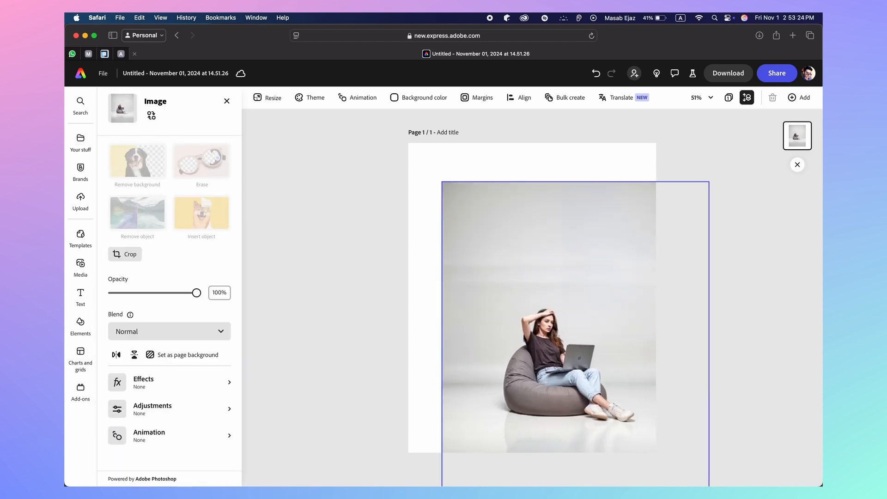
left_click_drag(440, 182, 366, 139)
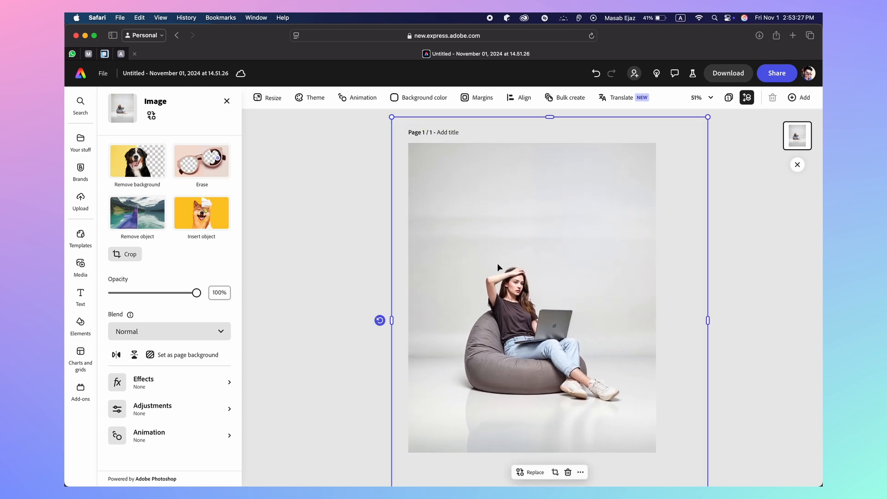
left_click_drag(537, 275, 537, 302)
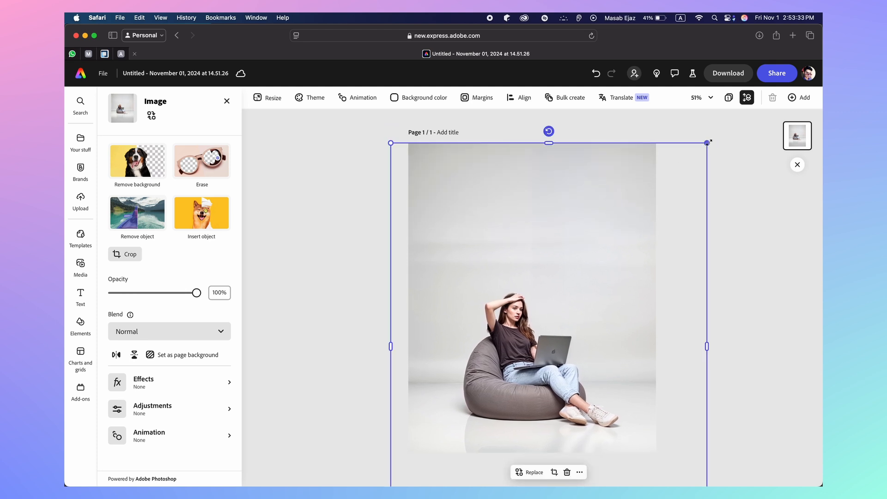
left_click_drag(707, 143, 750, 86)
left_click_drag(568, 309, 557, 324)
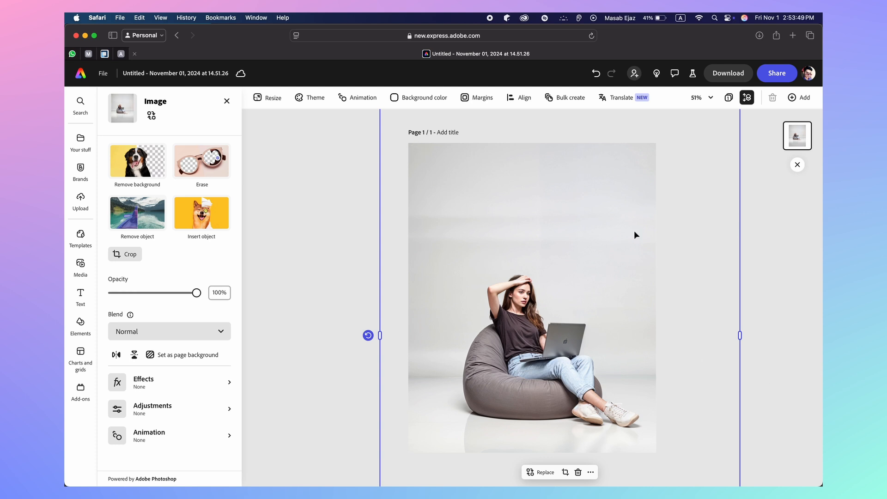
Zoom the canvas to 10%, 15% and 50% while aligning the photo to fill the page
left_click(706, 97)
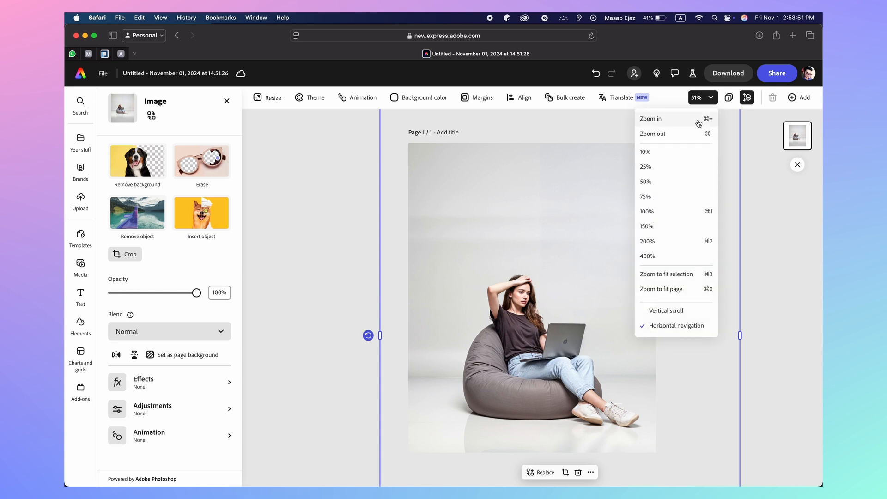
left_click(680, 156)
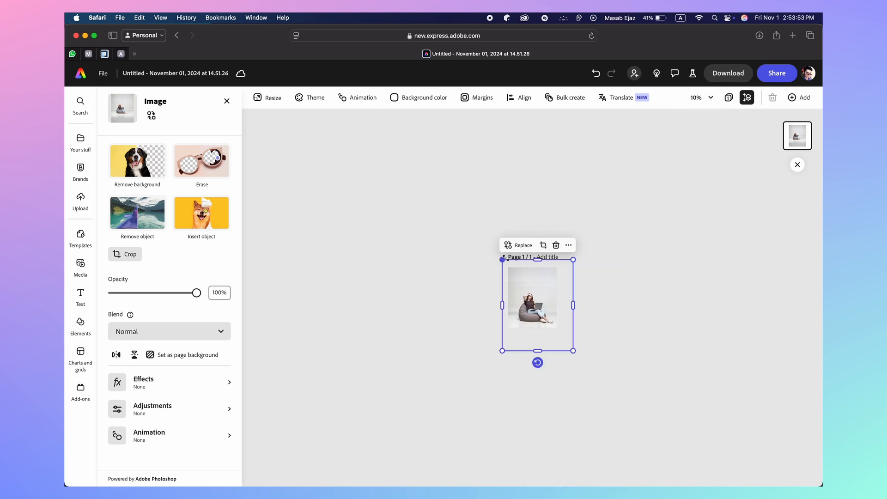
left_click_drag(503, 259, 506, 263)
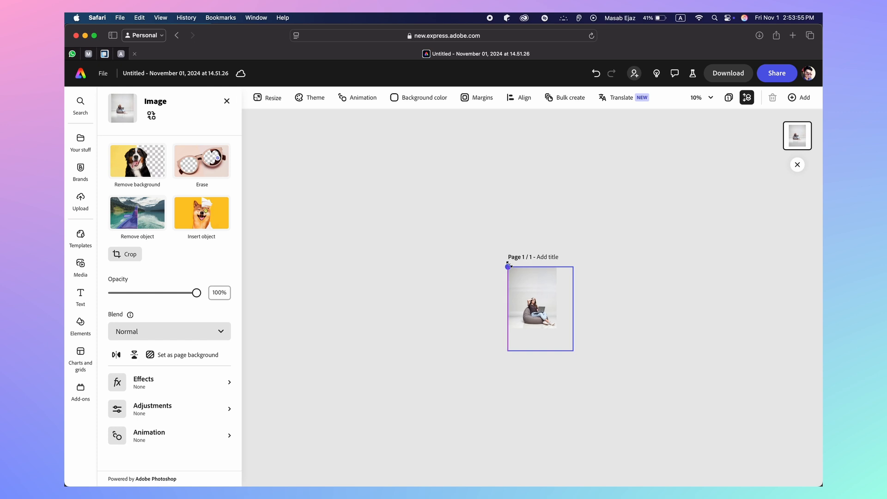
left_click(512, 267)
left_click(716, 99)
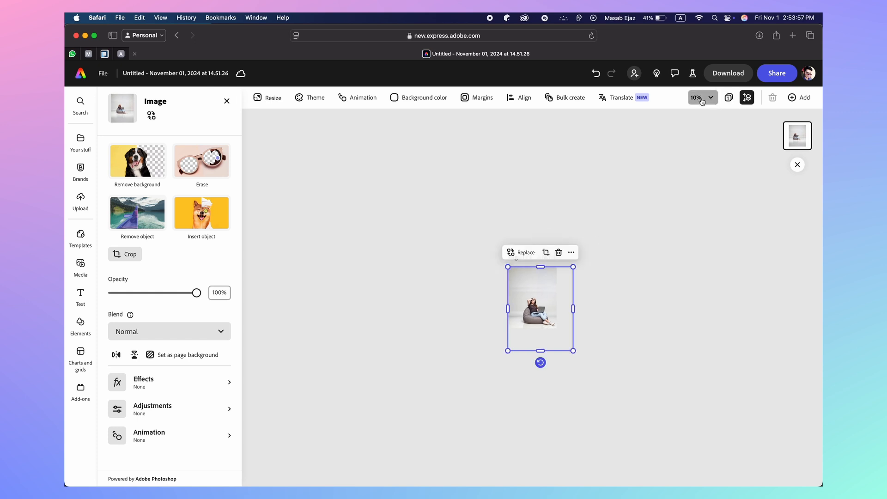
left_click(688, 125)
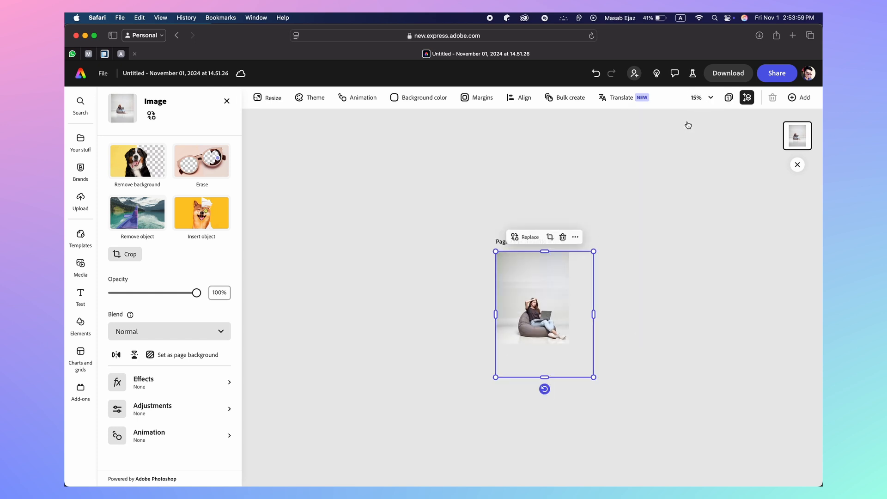
left_click(704, 98)
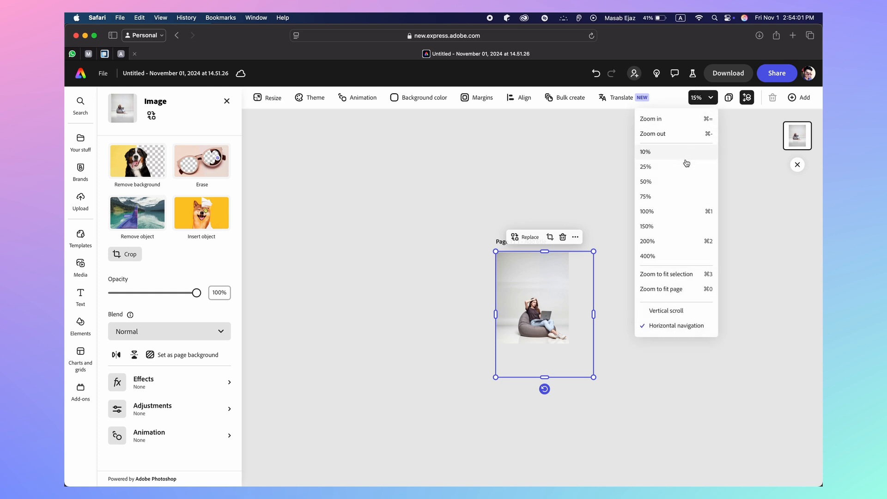
left_click(677, 182)
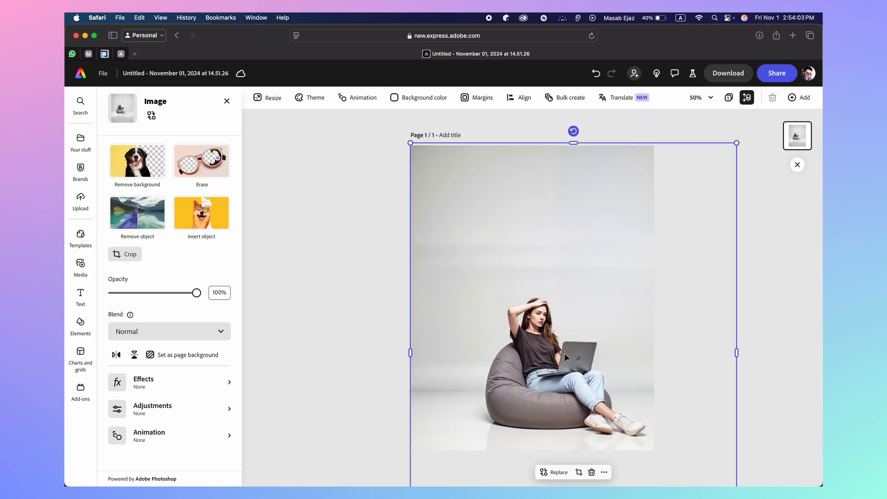
left_click_drag(560, 347, 536, 350)
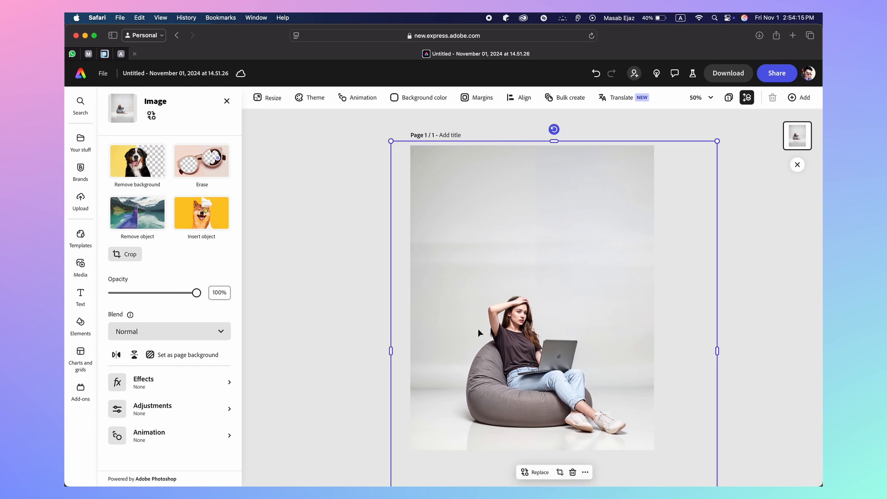
left_click_drag(478, 328, 479, 330)
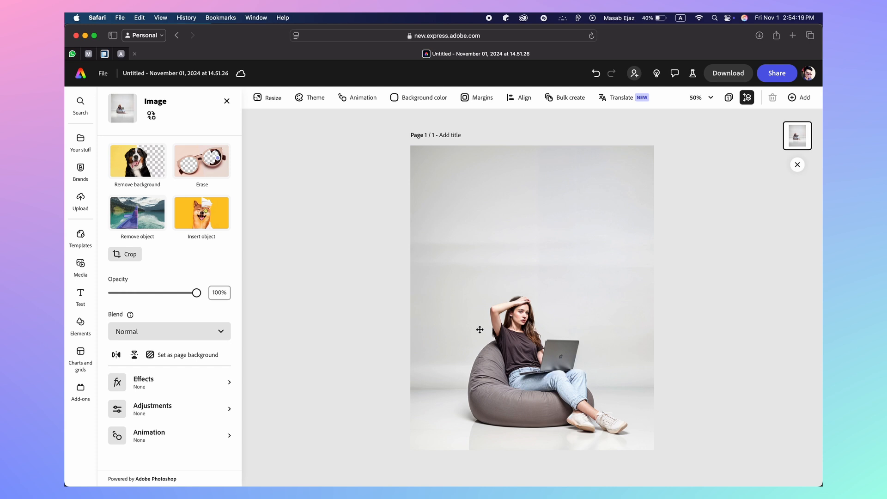
left_click_drag(480, 329, 487, 340)
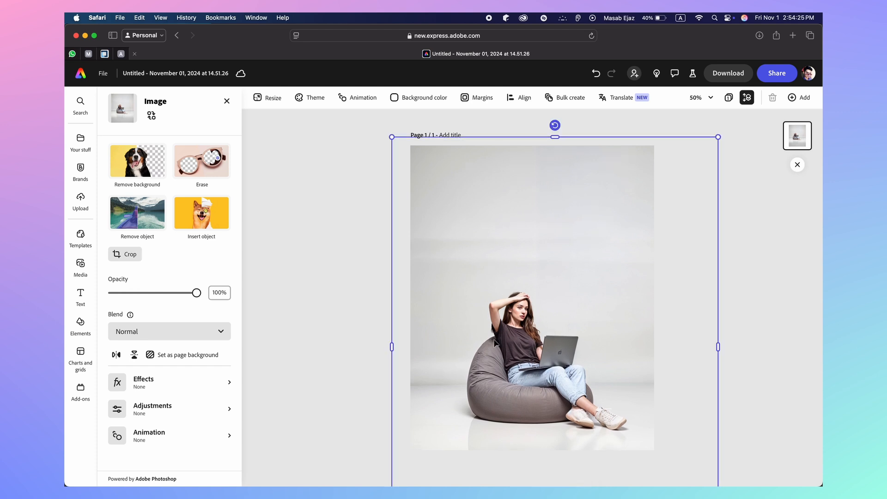
left_click(347, 287)
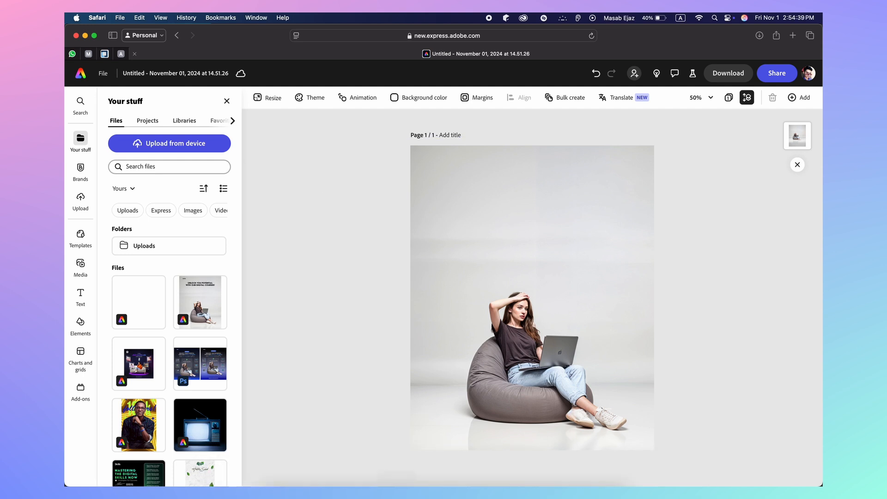
Compare with the Skiills poster reference, then bring up the Text options in Adobe Express
left_click(596, 457)
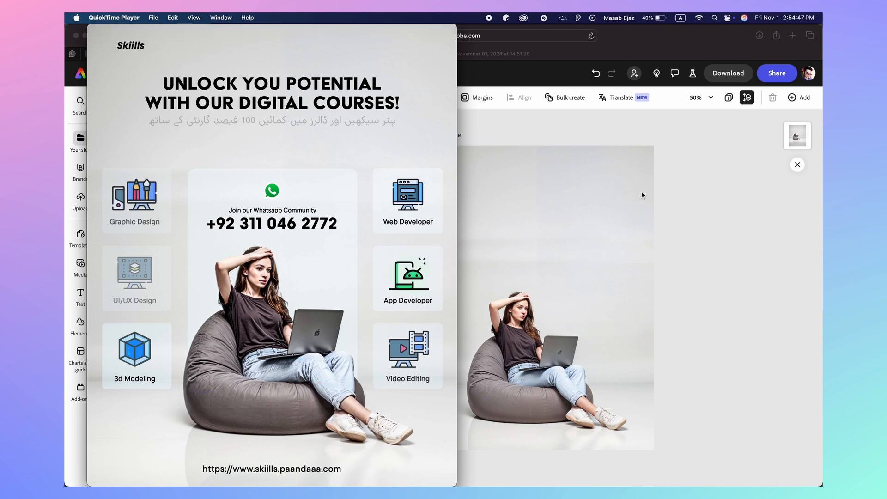
left_click(694, 203)
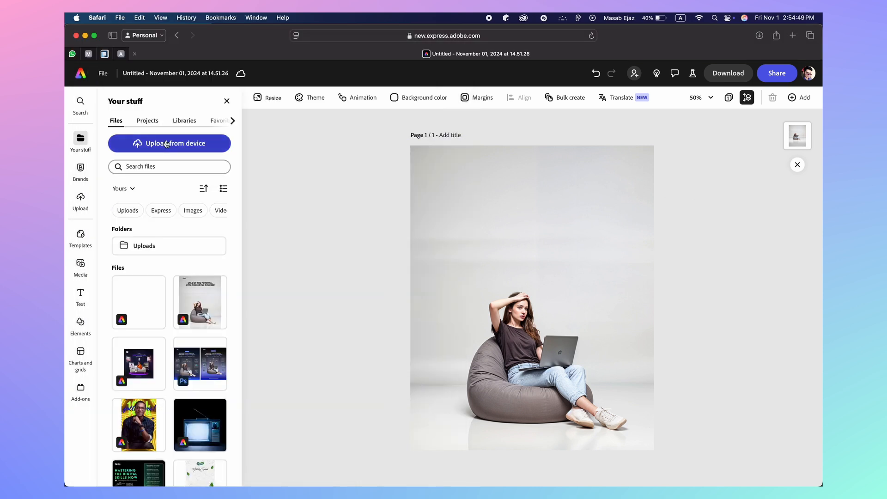
left_click(80, 301)
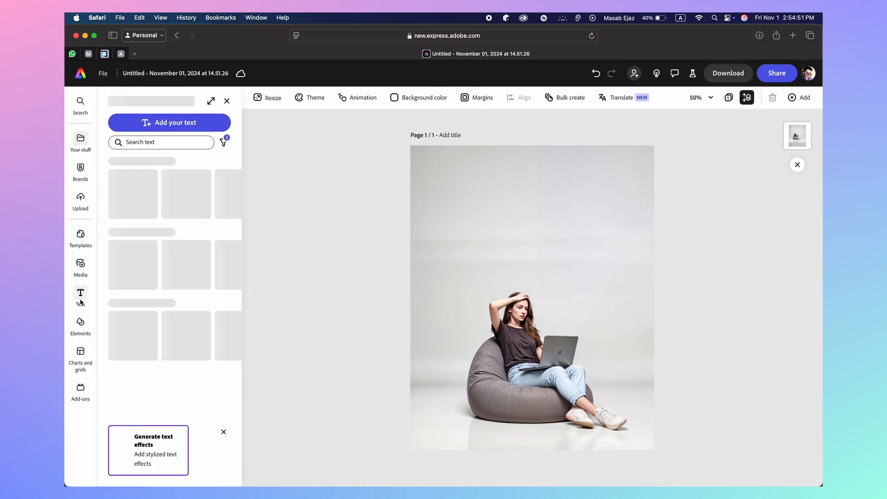
Add a 'Skiills' text box at the photo's top-left and begin searching for a font
left_click(152, 122)
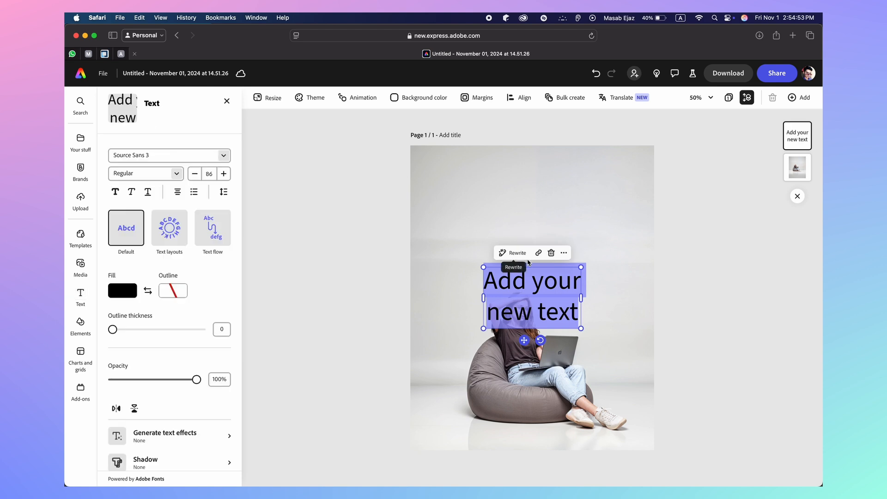
type("Skiills")
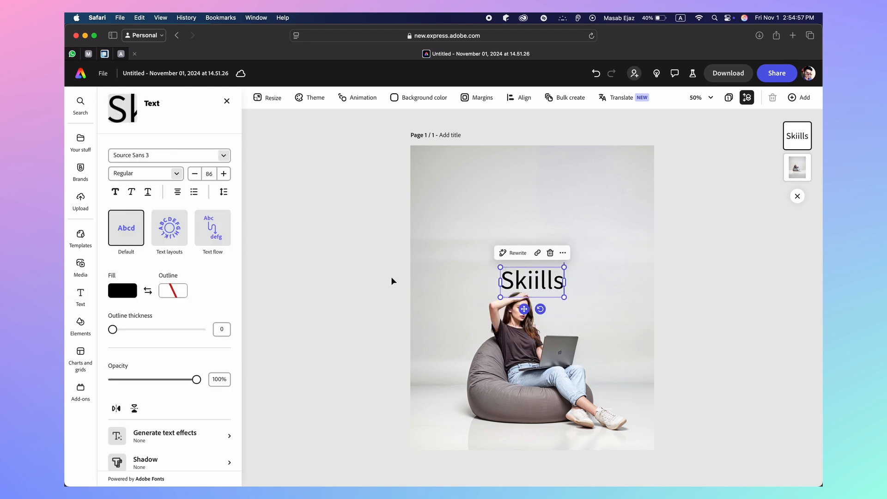
left_click_drag(519, 279, 462, 203)
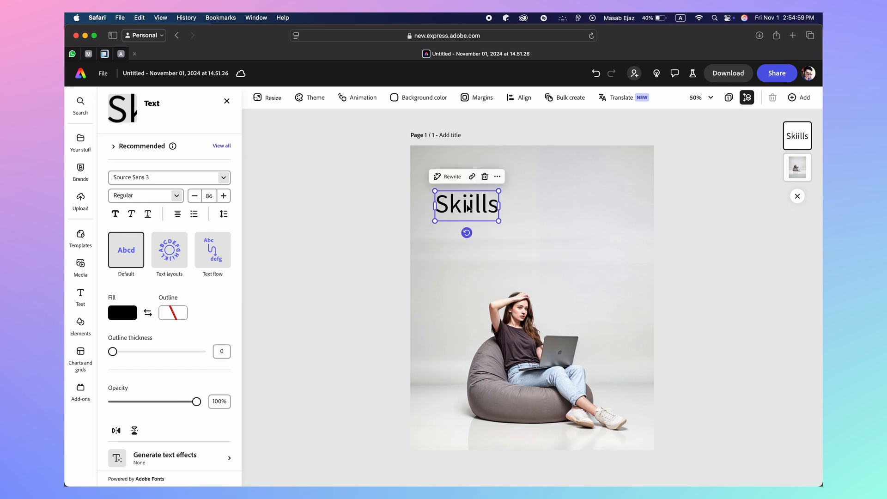
left_click(179, 177)
type("g")
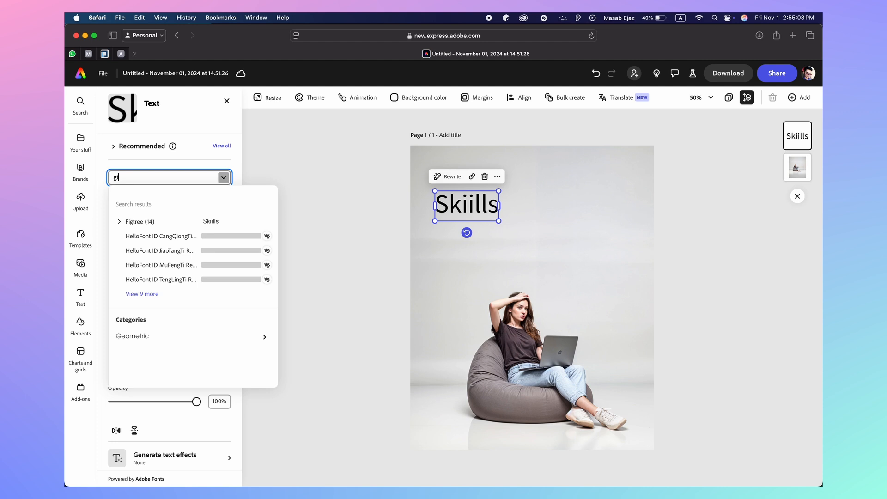
type("t")
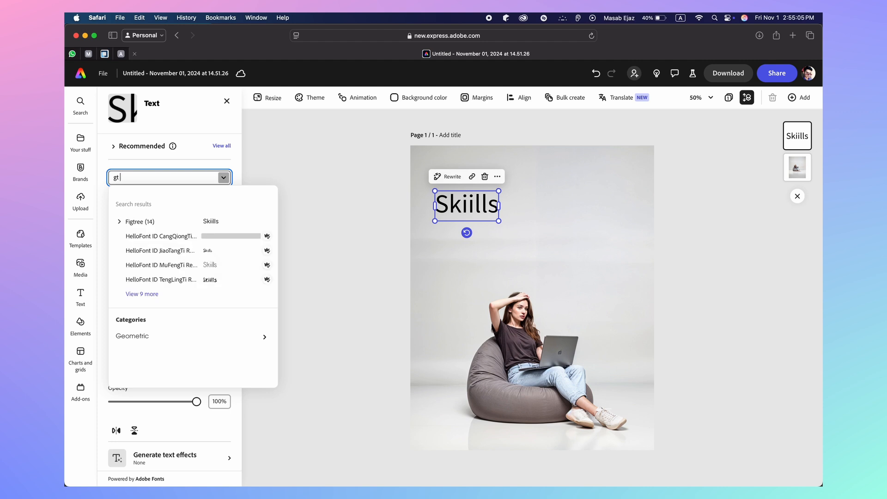
Set the Skiills text to Acier BAT in its Text Solid black style
left_click(167, 337)
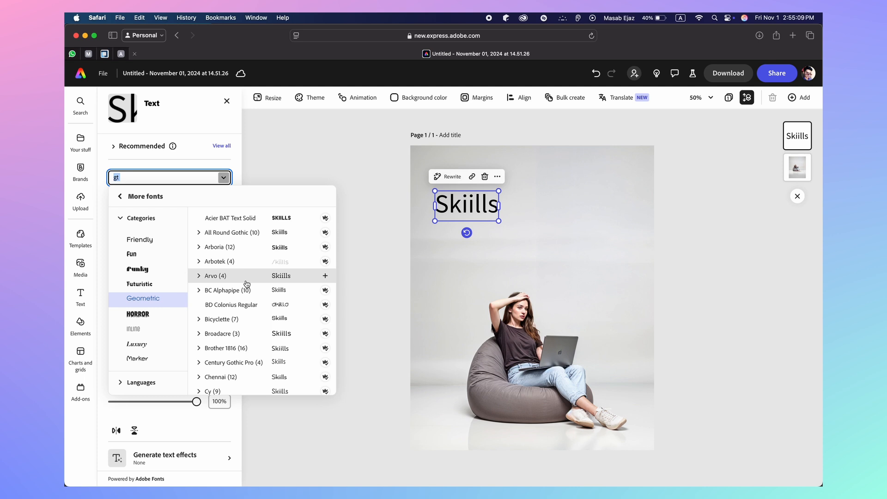
scroll(271, 308, "down", 10)
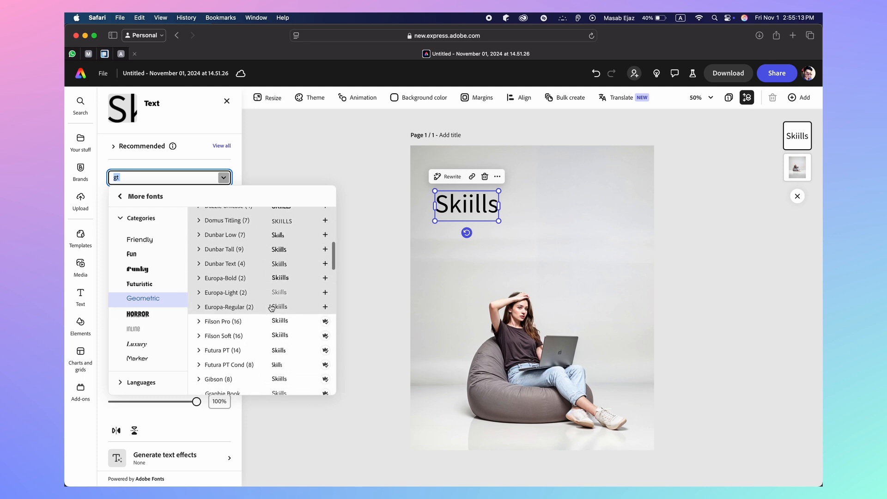
scroll(271, 308, "down", 5)
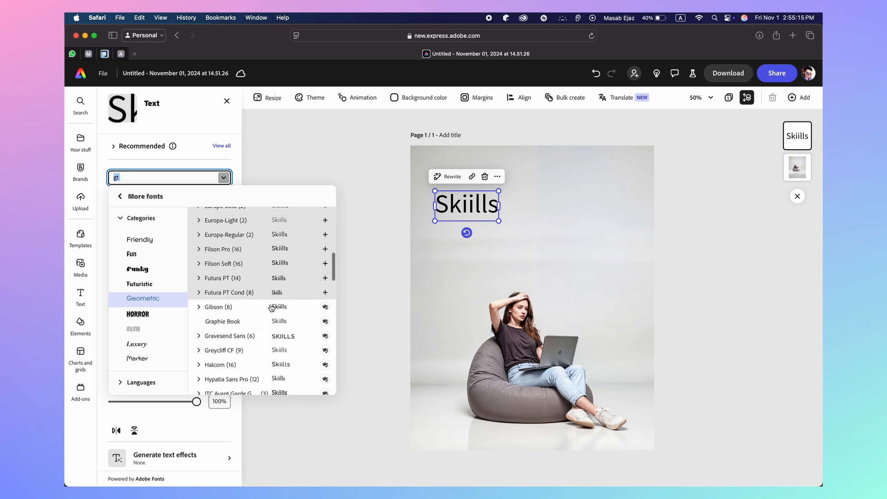
scroll(271, 308, "down", 2)
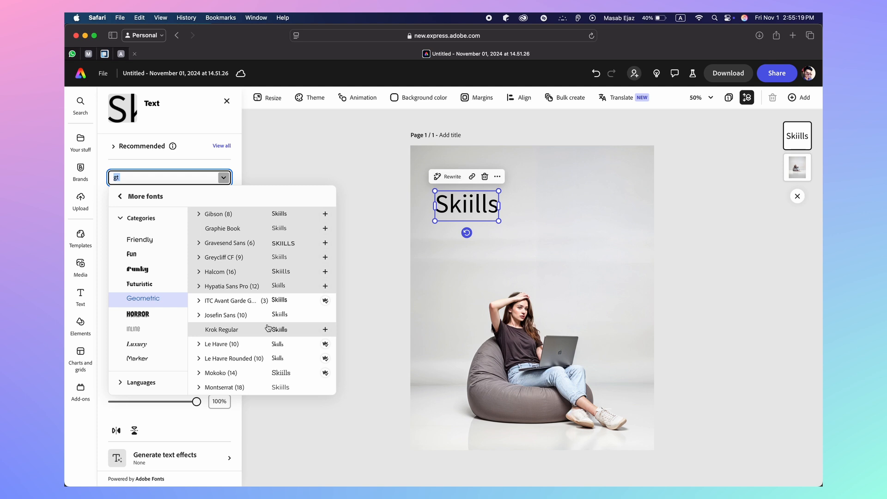
scroll(268, 327, "up", 10)
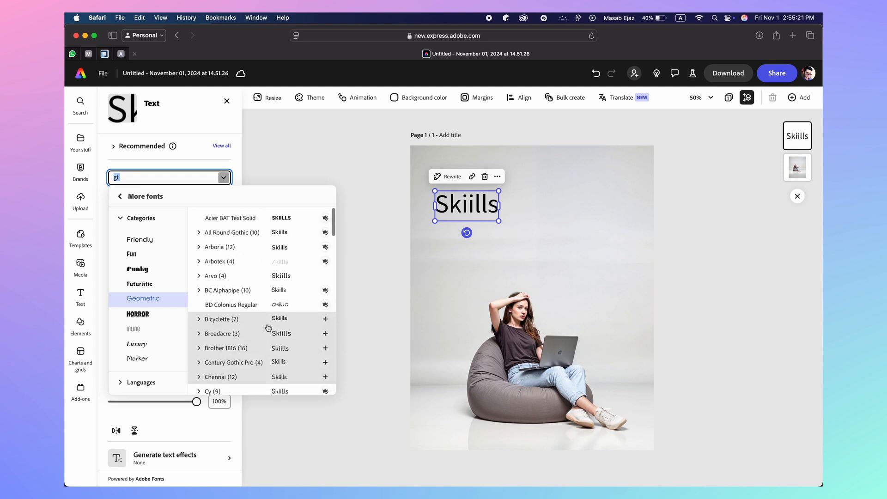
type("a")
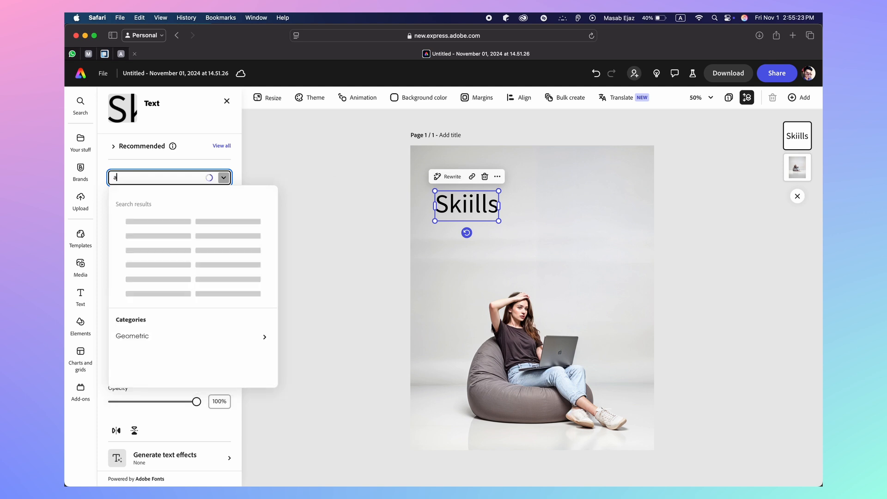
type("c")
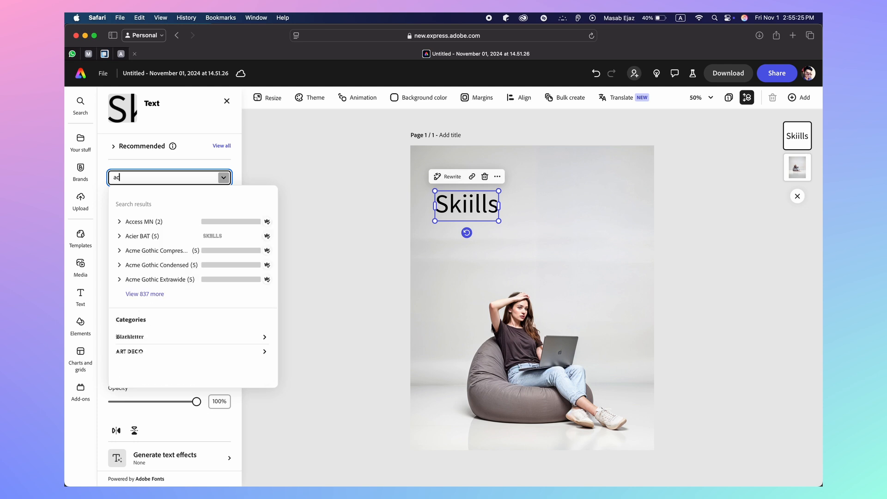
left_click(157, 236)
left_click(175, 194)
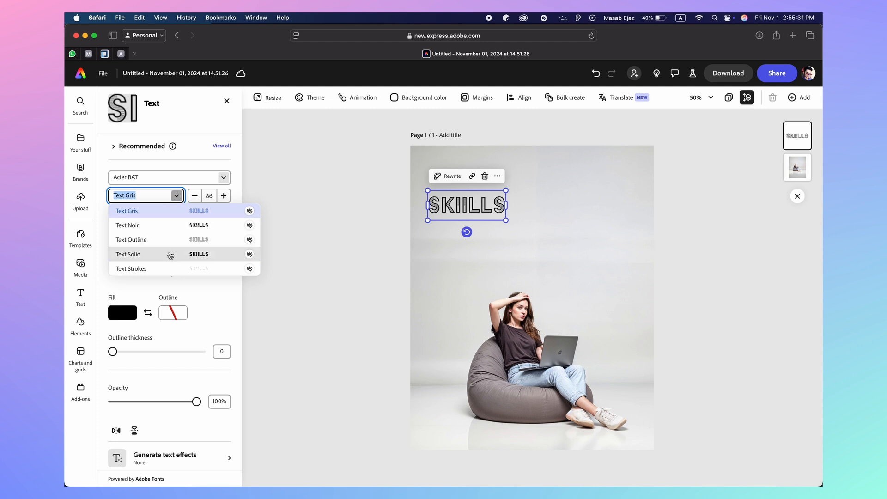
left_click(170, 254)
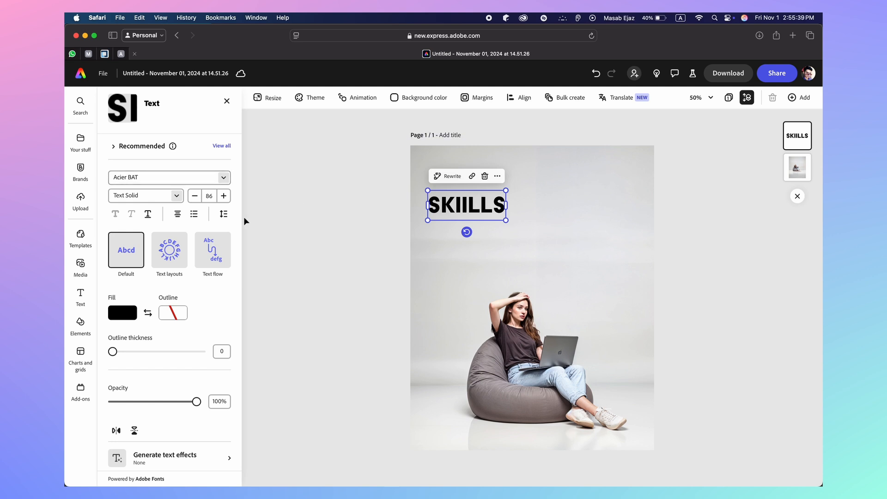
left_click(171, 176)
Find Brother 1816 in the Geometric font category and apply it to Skiills in Black Italic
type("tt")
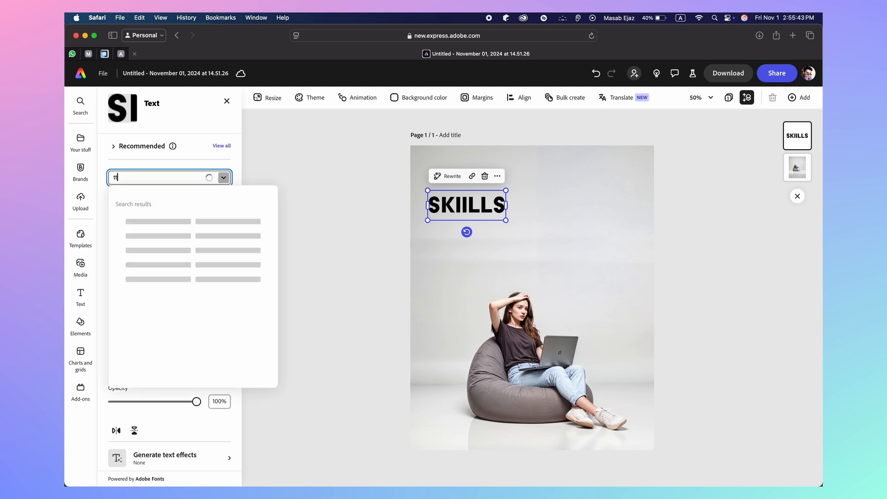
key("BackSpace")
key("BackSpace")
type("gothe")
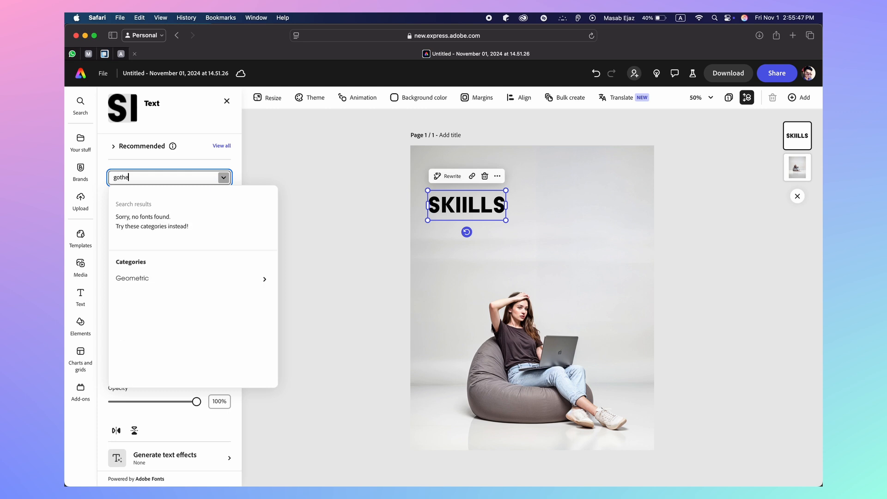
left_click(185, 284)
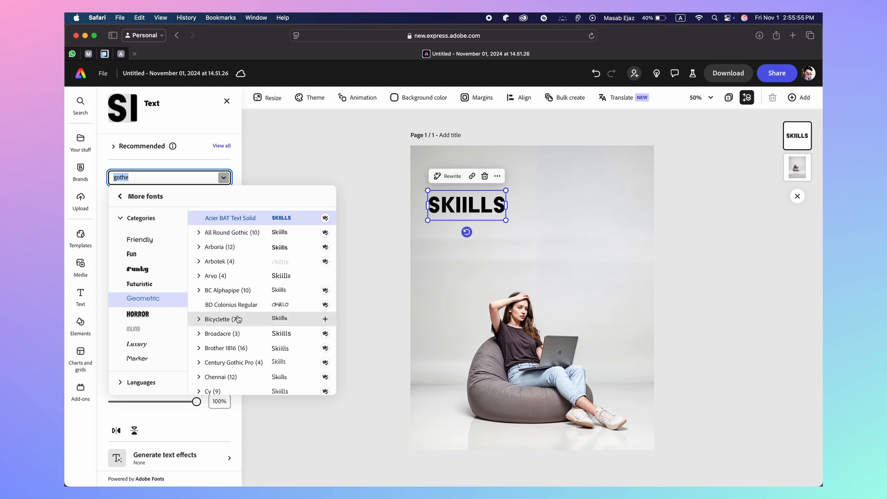
scroll(238, 319, "down", 4)
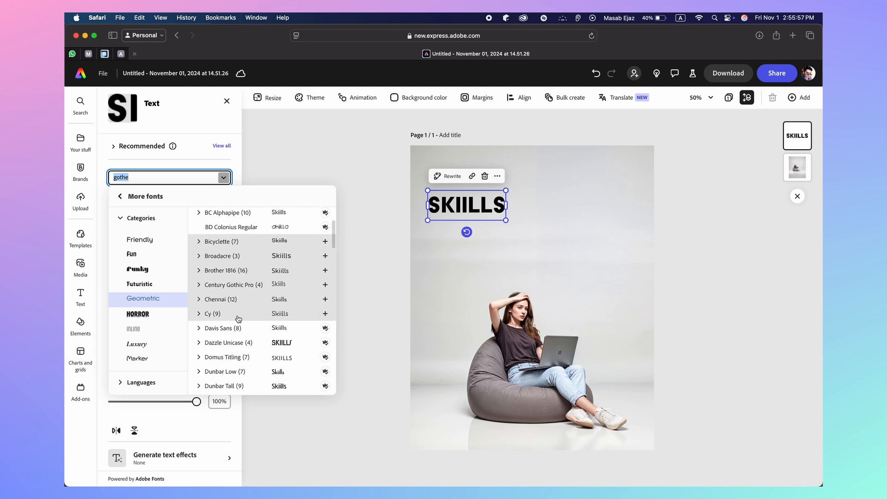
left_click(252, 271)
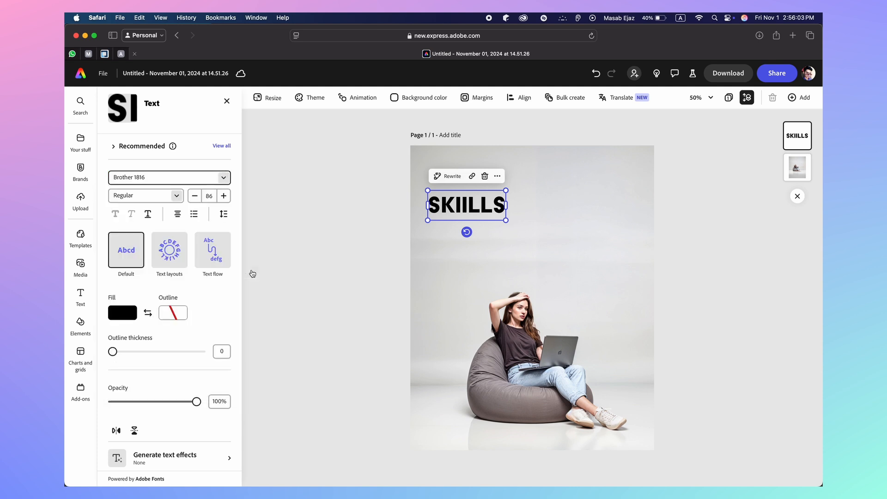
left_click(177, 196)
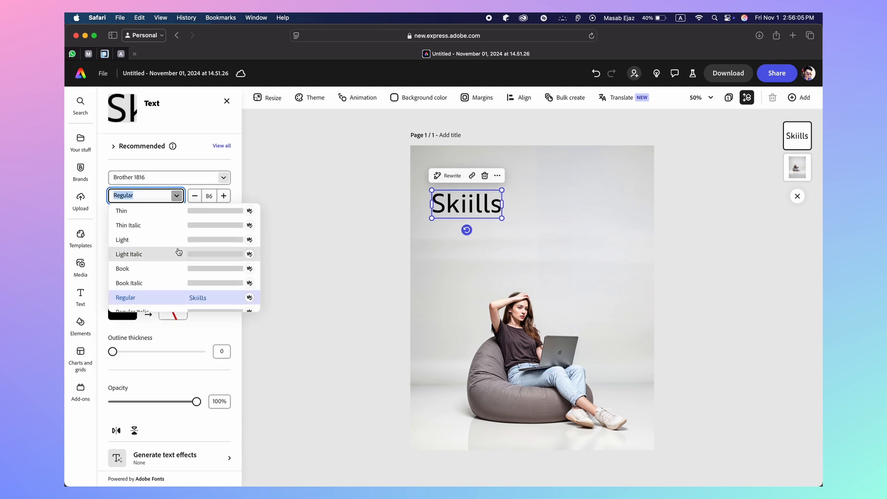
scroll(179, 251, "down", 5)
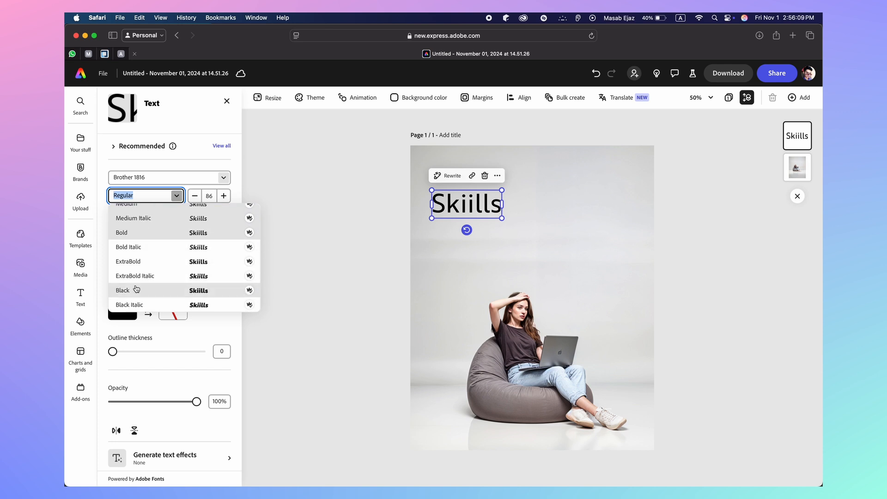
scroll(140, 302, "down", 1)
left_click(140, 303)
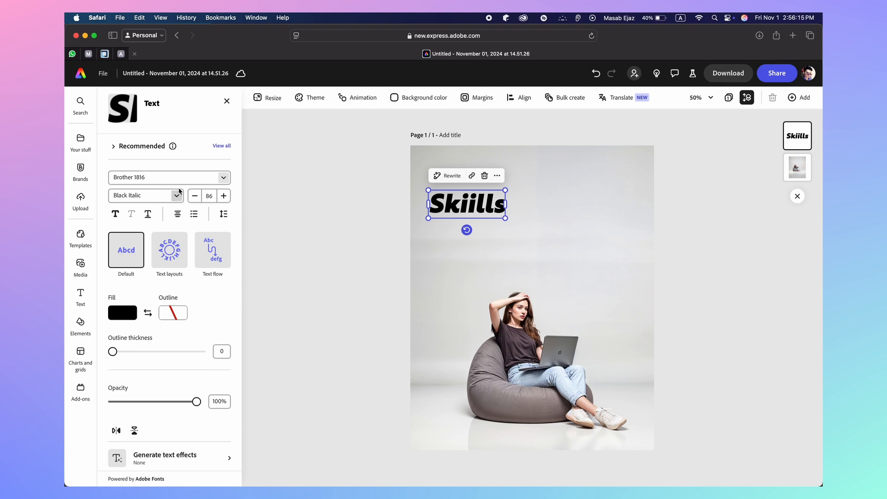
Switch the Skiills text to Aktiv Grotesk from Your fonts, in the Black Italic style
left_click(224, 179)
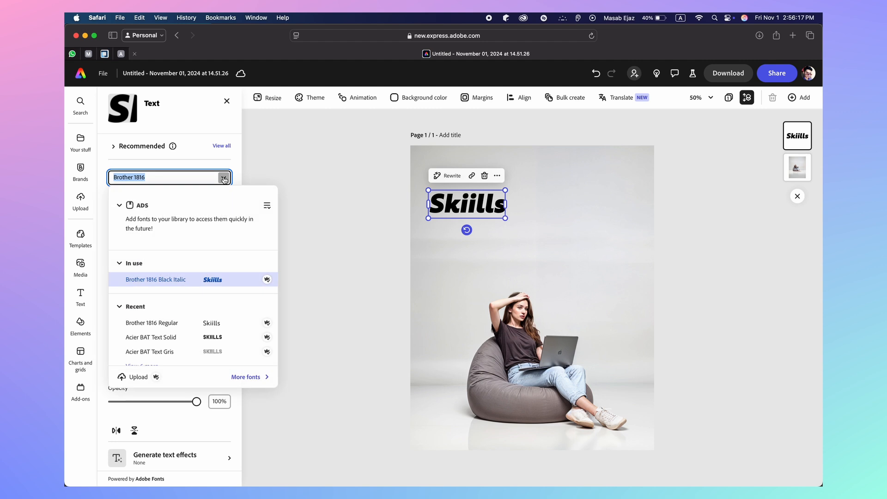
scroll(213, 293, "down", 1)
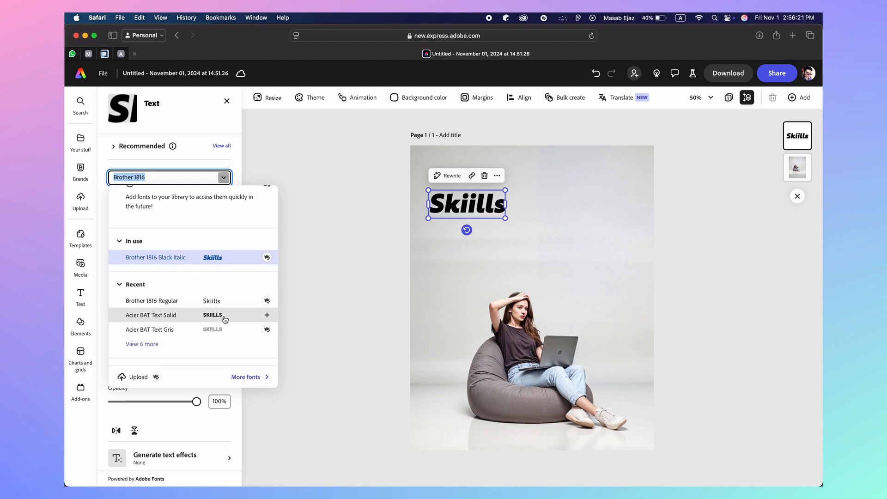
scroll(234, 311, "down", 5)
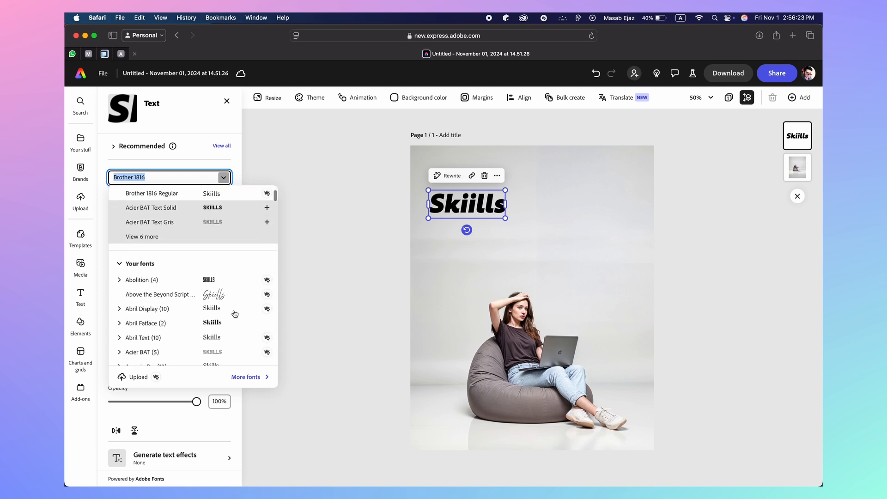
scroll(235, 314, "down", 1)
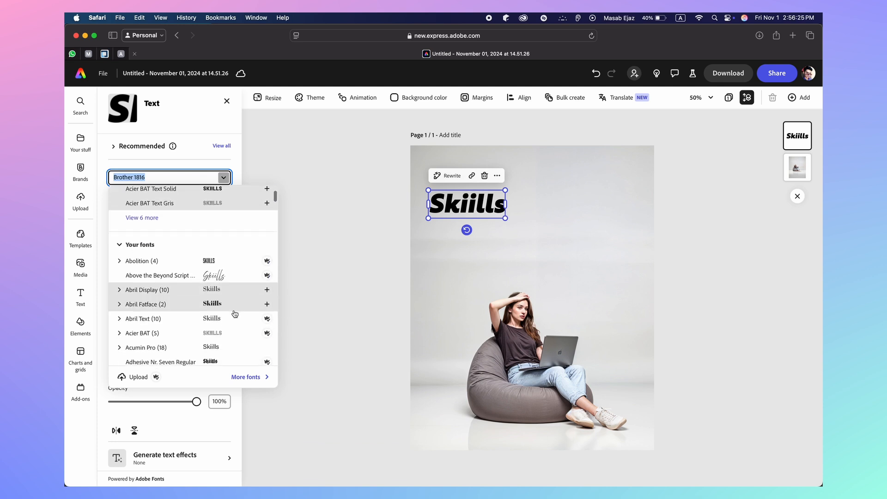
scroll(235, 314, "down", 1)
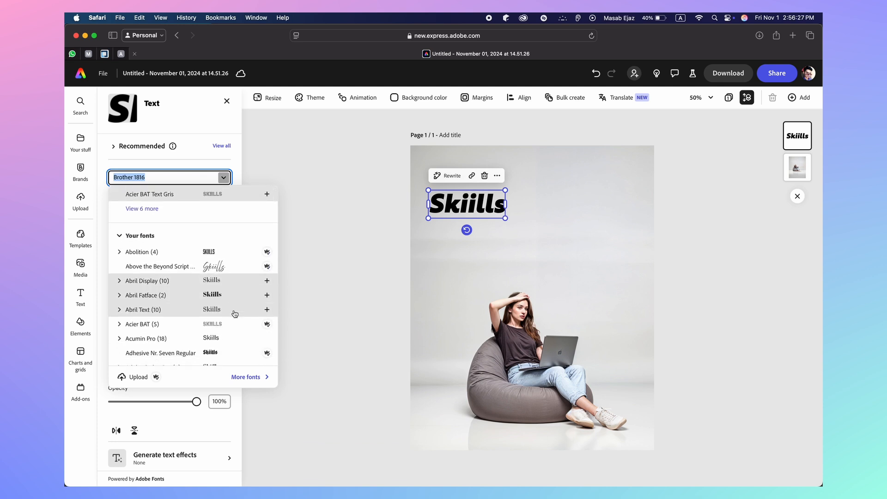
scroll(235, 314, "down", 5)
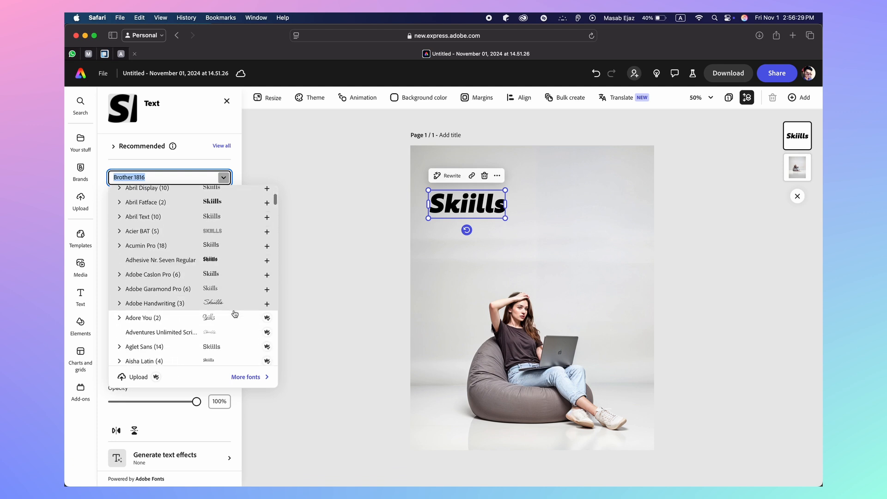
scroll(234, 314, "down", 3)
scroll(235, 314, "down", 1)
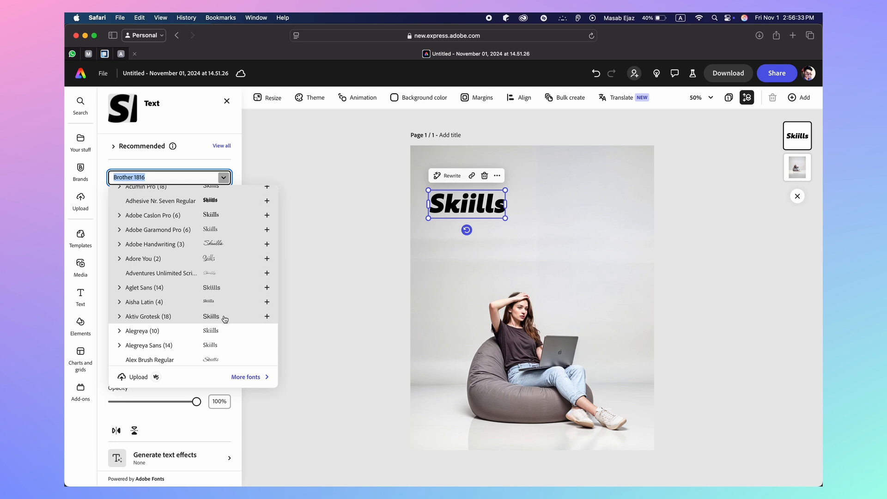
left_click(233, 316)
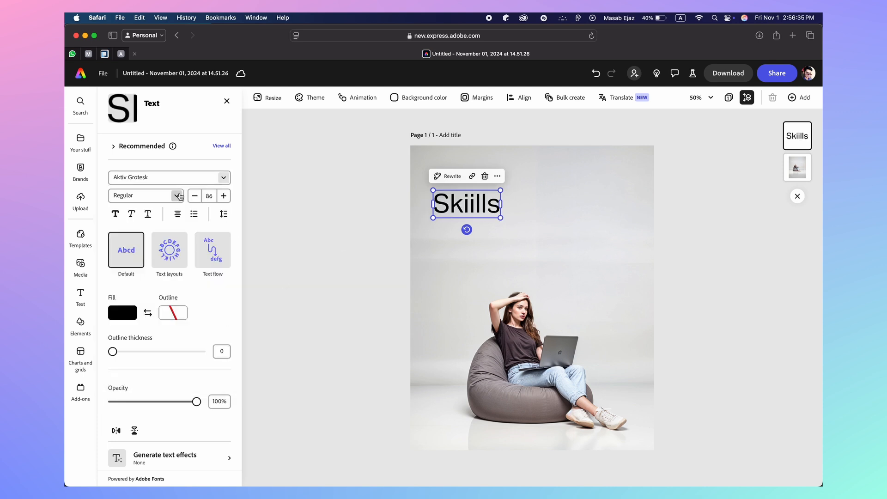
left_click(176, 195)
scroll(169, 277, "down", 5)
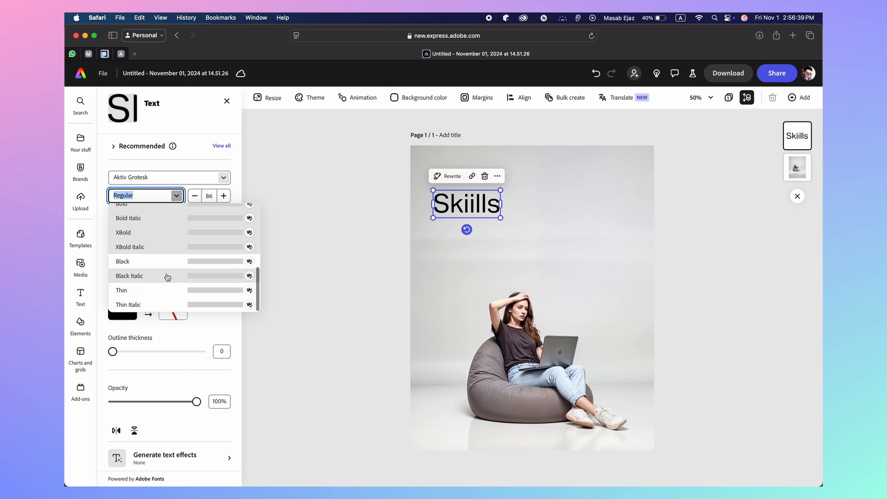
left_click(167, 276)
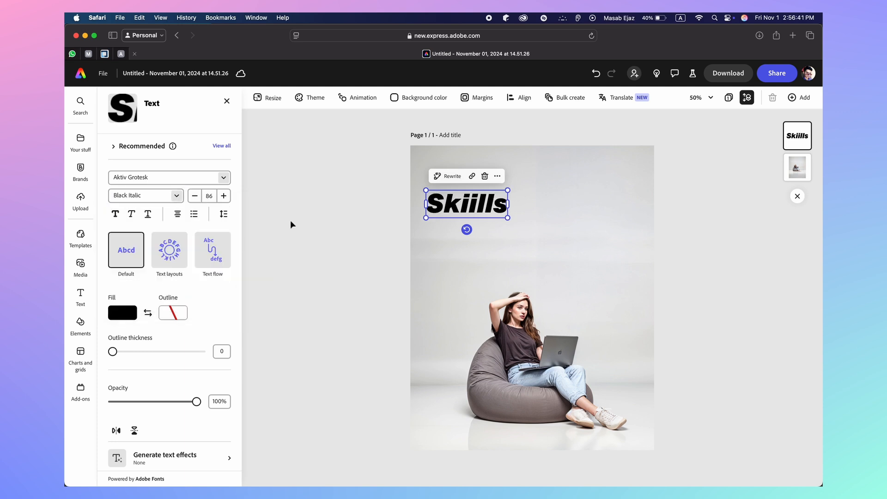
Tighten the Skiills letter spacing to -75
left_click(224, 213)
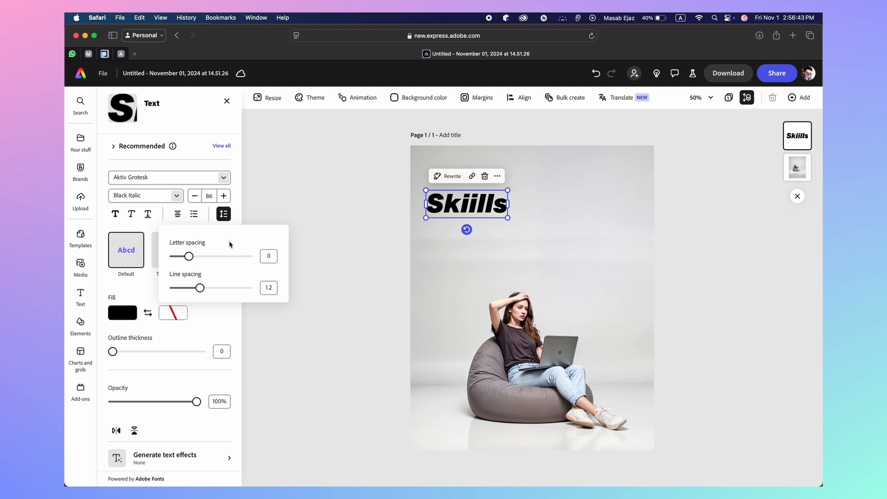
left_click_drag(189, 258, 181, 257)
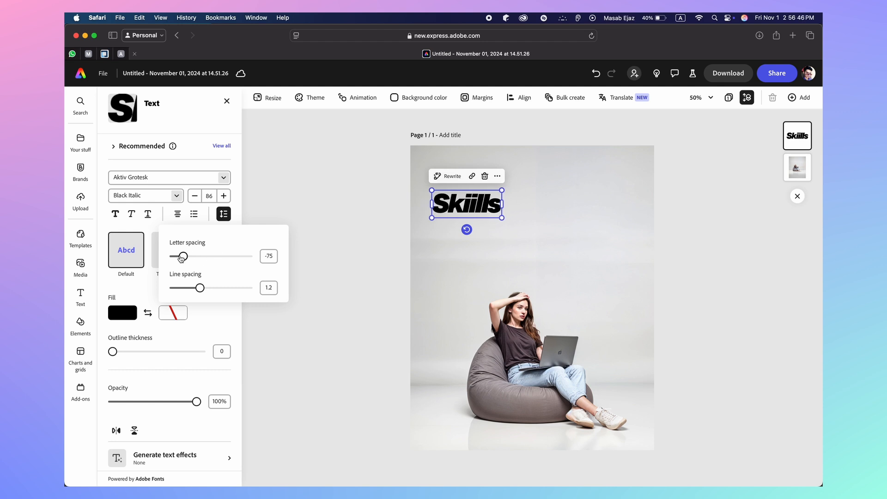
left_click(169, 200)
Change the Skiills font style to Aktiv Grotesk XBold Italic
left_click(176, 196)
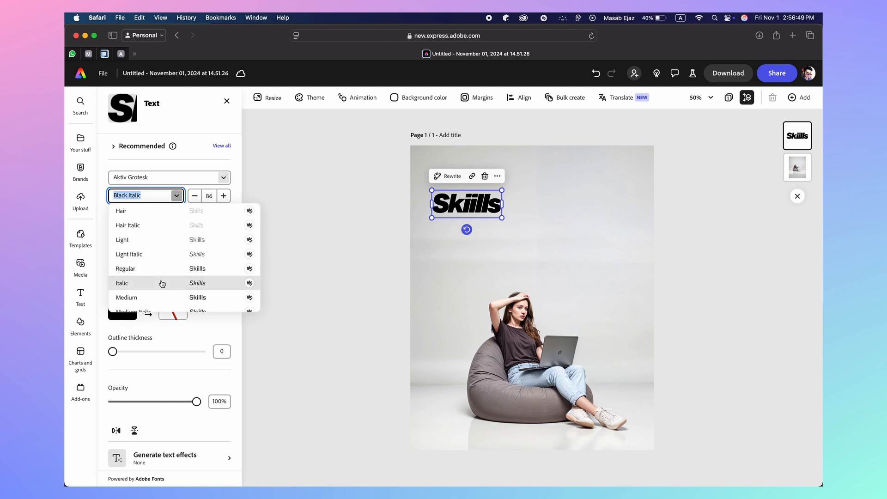
scroll(162, 284, "down", 5)
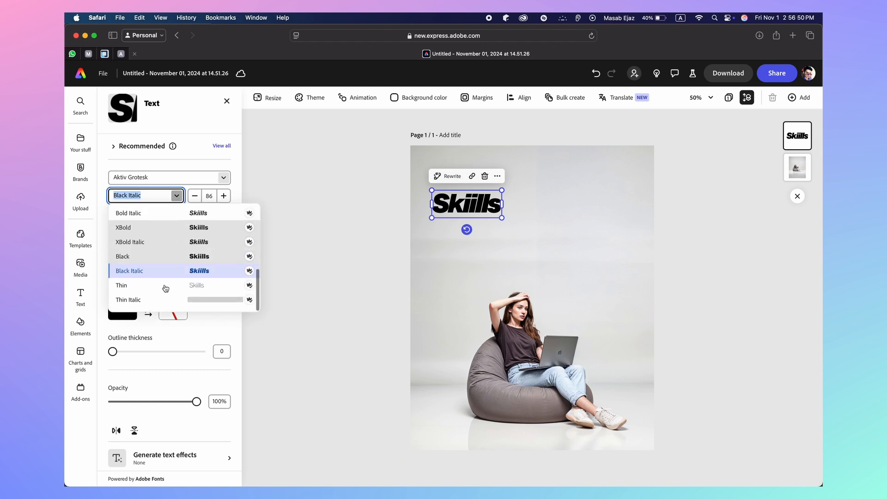
left_click(158, 248)
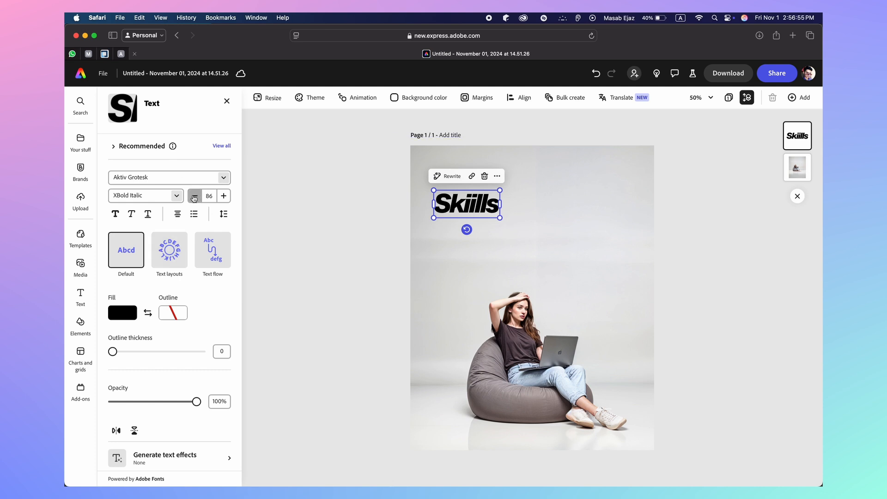
Bring the Skiills text size down from 86 to 24
left_click(194, 195)
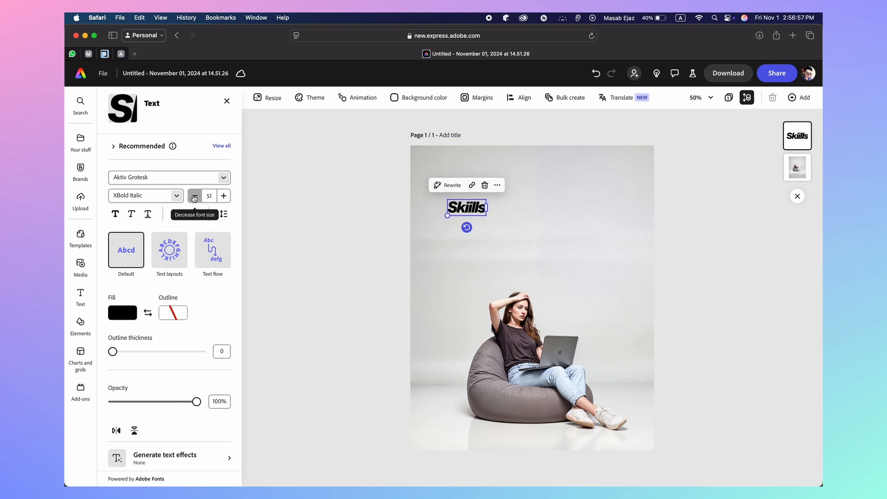
left_click(194, 195)
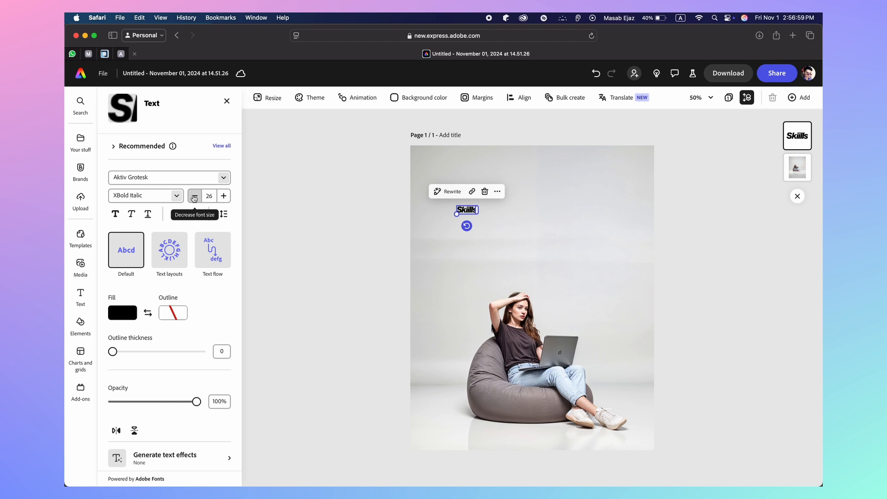
left_click(194, 195)
left_click(194, 195)
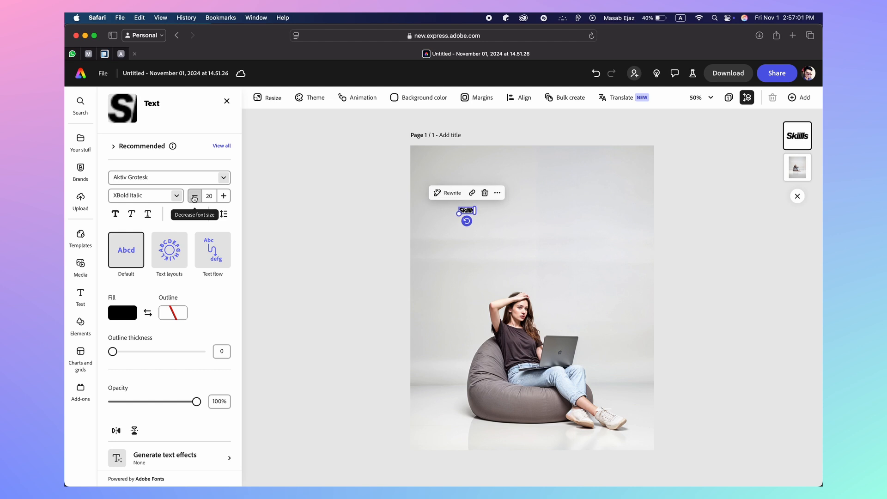
left_click(194, 196)
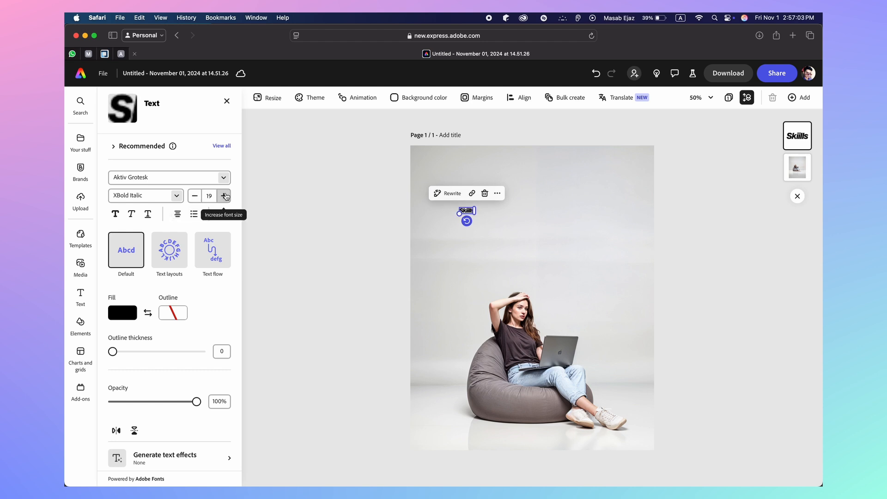
left_click(223, 196)
left_click(224, 196)
left_click(224, 196)
left_click(223, 196)
left_click(223, 196)
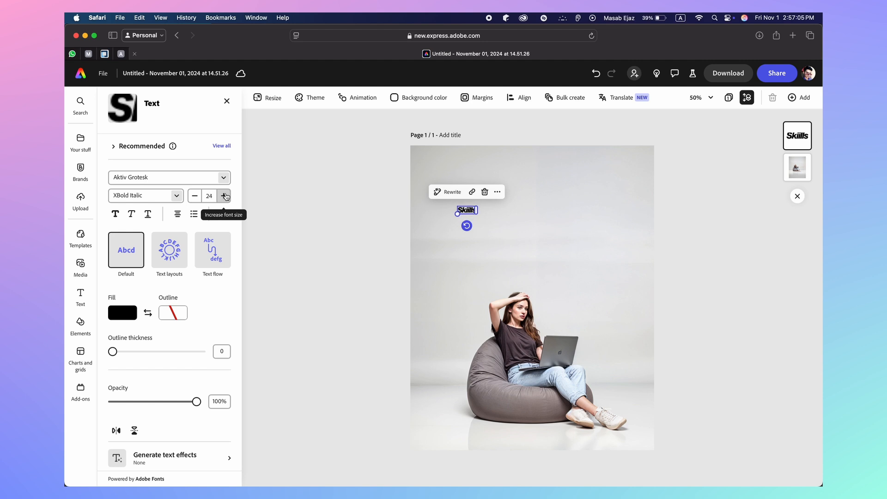
left_click(317, 200)
Move Skiills up to the top-left corner of the poster image
left_click(467, 210)
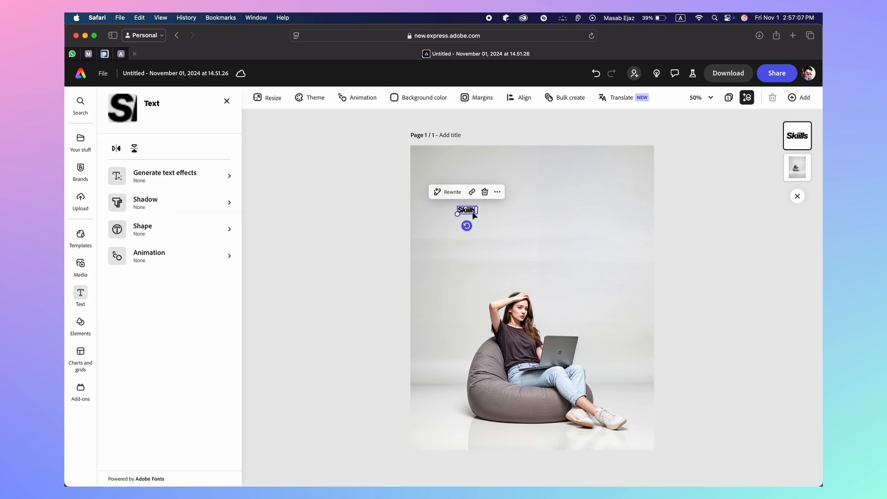
left_click_drag(467, 210, 447, 167)
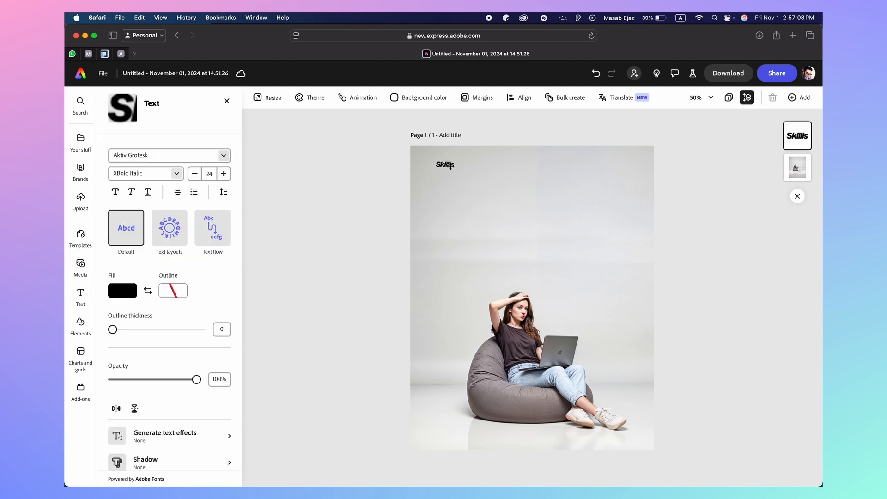
left_click(374, 228)
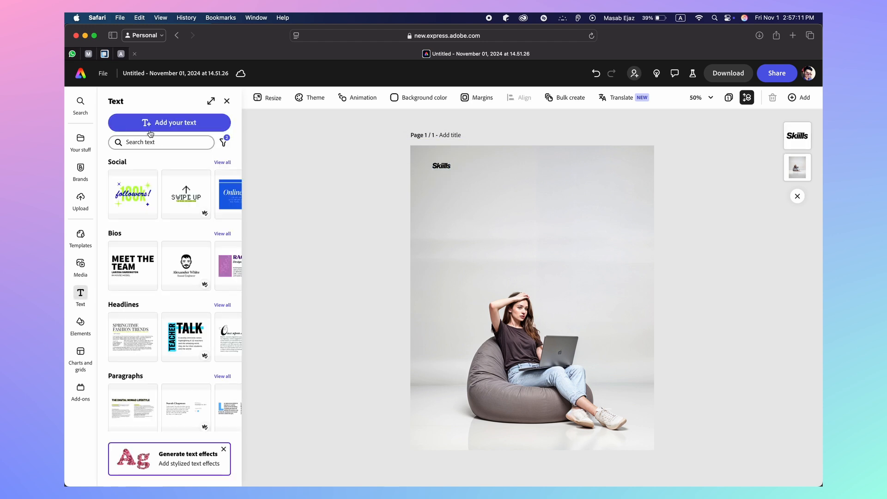
Add a text box and paste the headline 'UNLOCK YOU POTENTIAL WITH OUR DIGITAL COURSES!' into it
left_click(169, 123)
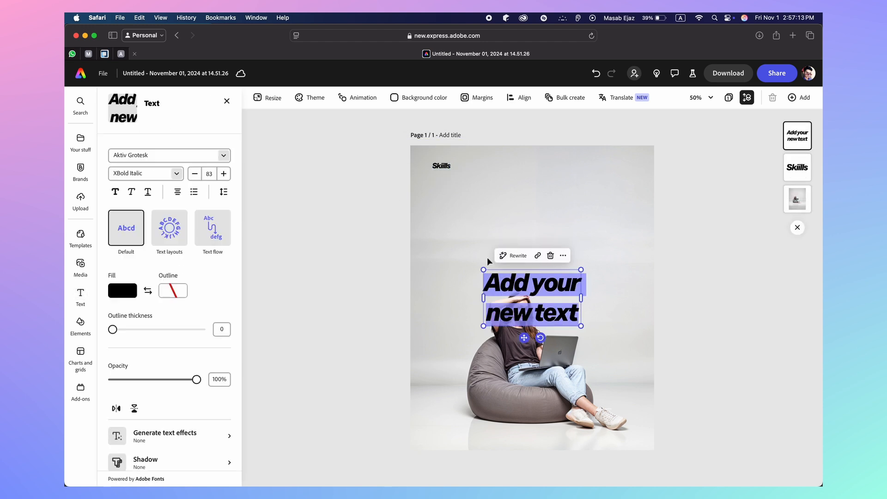
mouse_move(595, 466)
left_click(597, 465)
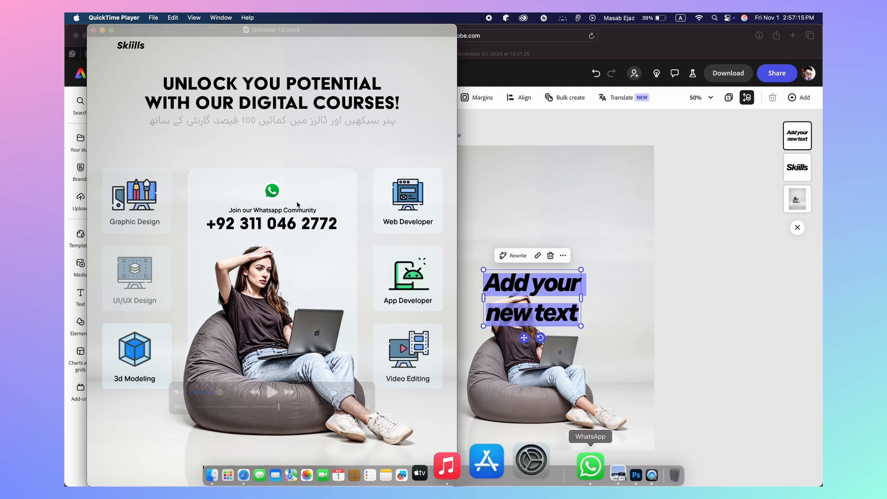
left_click_drag(163, 84, 422, 103)
key("super+c")
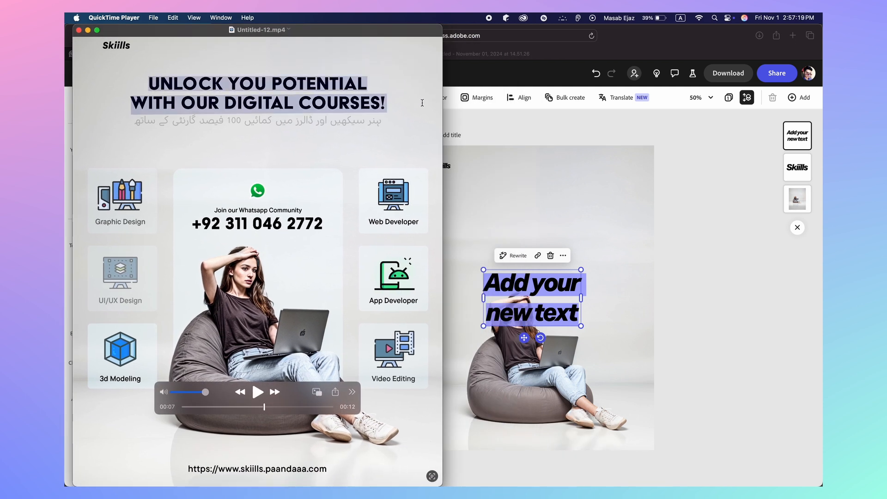
left_click(541, 298)
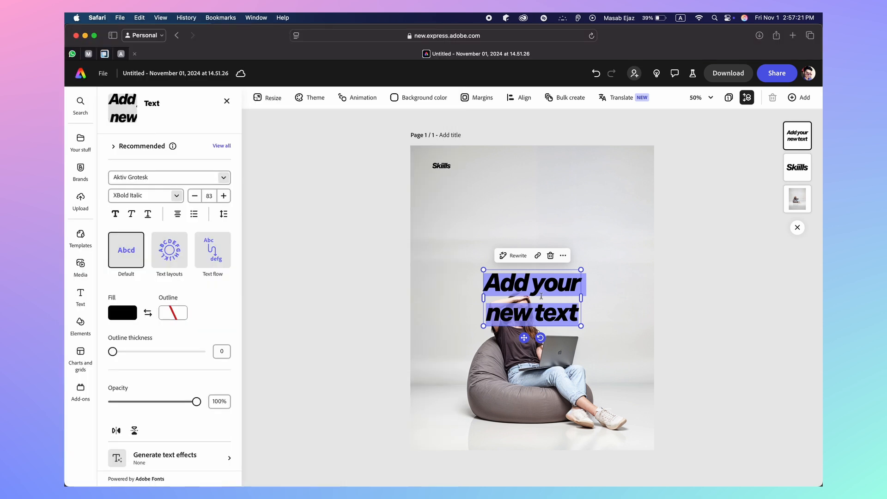
key("super+v")
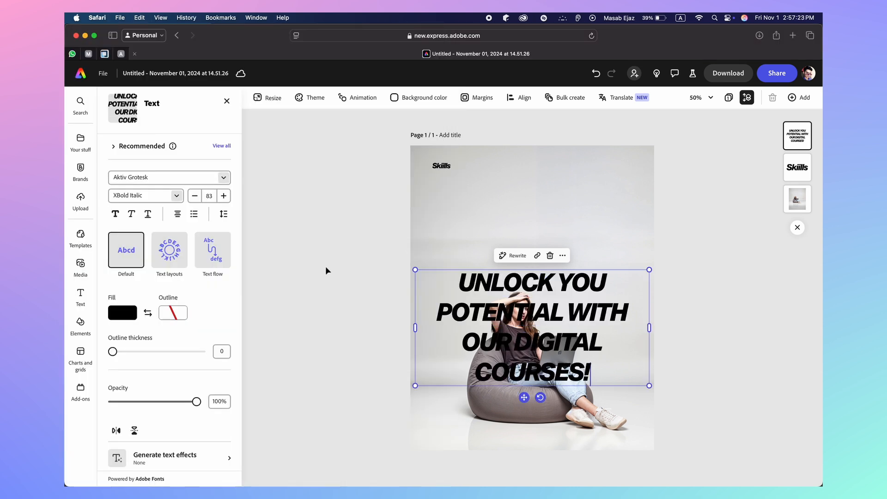
Set the headline font to Acier BAT in the Text Solid style
left_click(167, 177)
type("a")
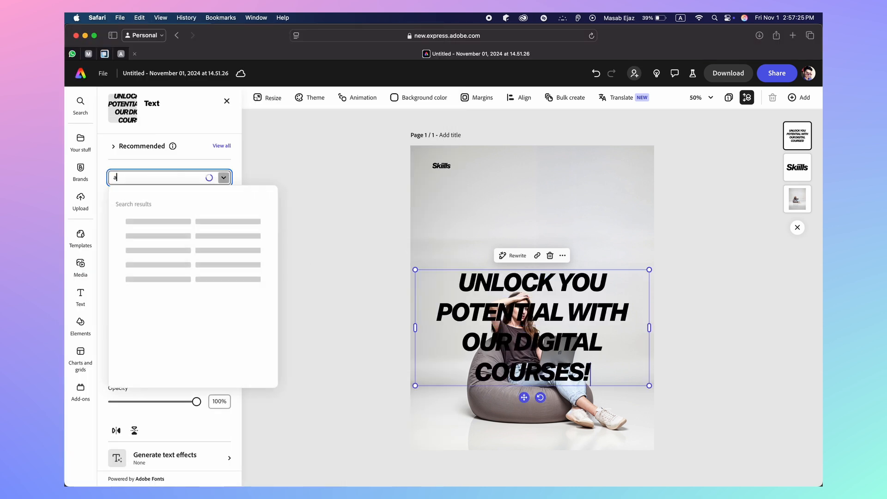
type("c")
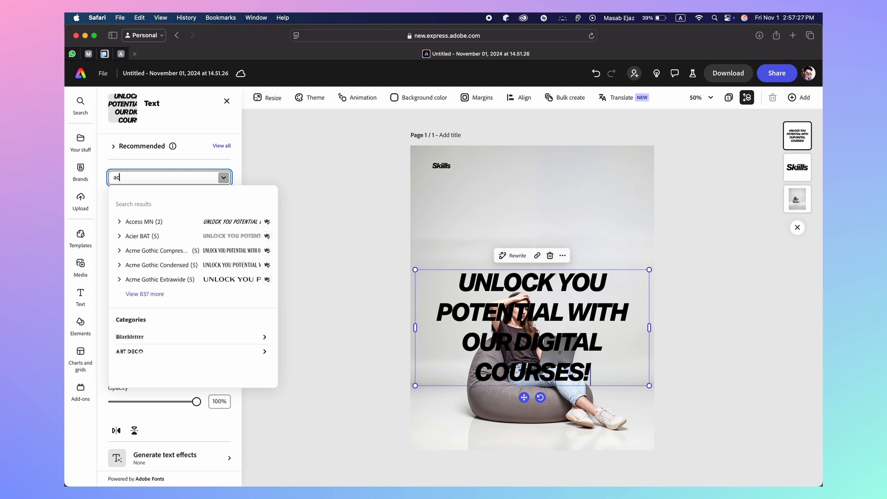
left_click(182, 241)
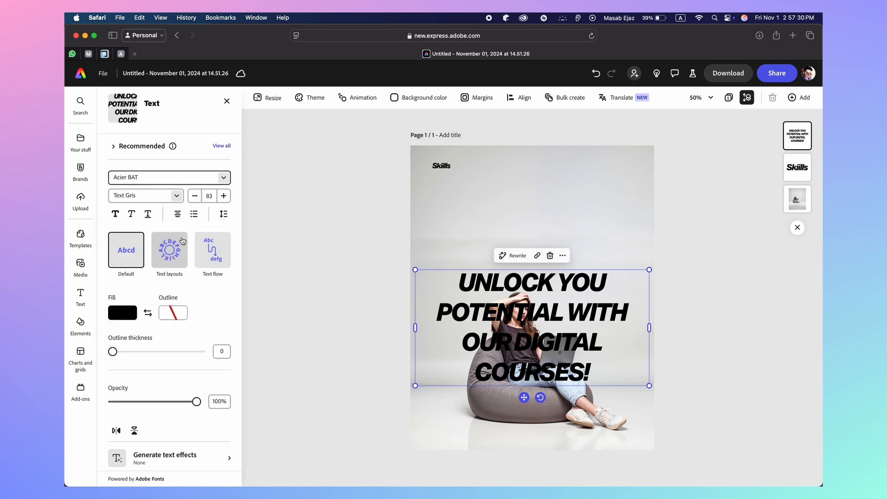
left_click(177, 195)
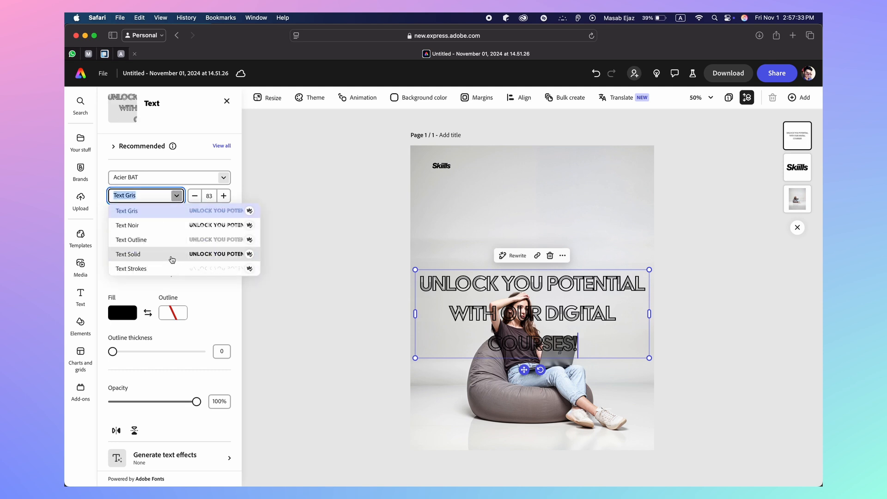
left_click(172, 255)
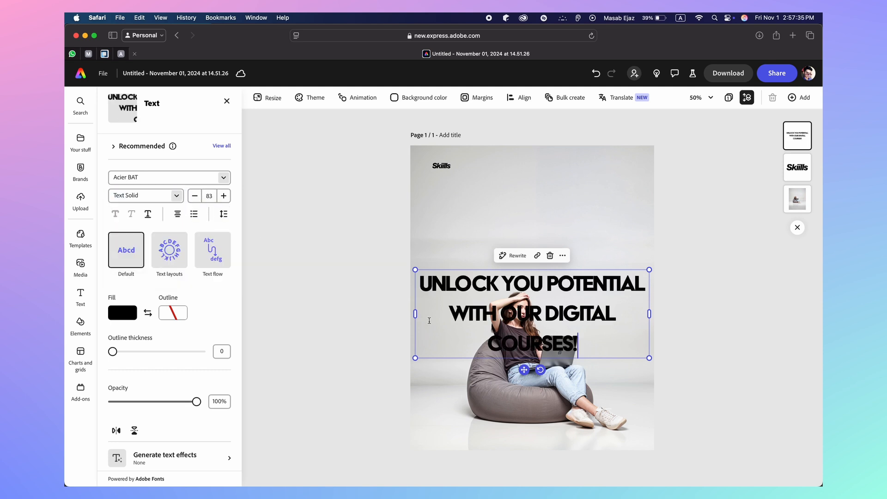
Shrink the headline font size down to 57
left_click(196, 198)
left_click(197, 198)
left_click(198, 199)
left_click(198, 200)
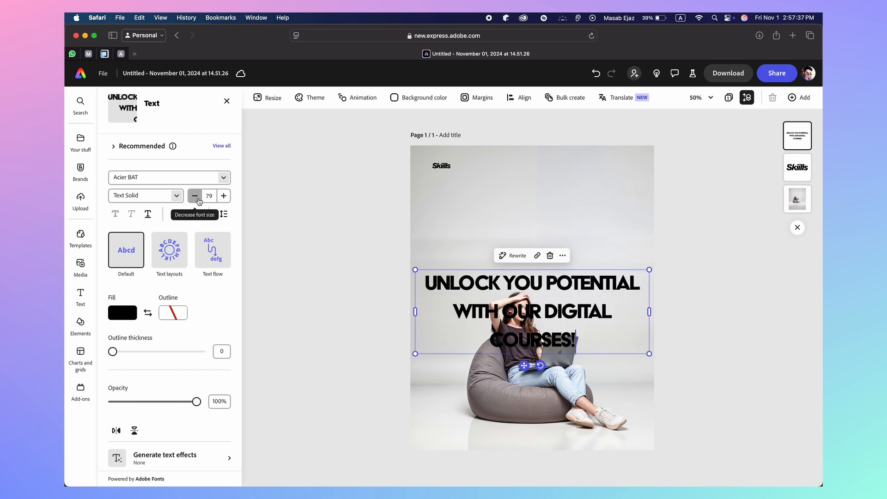
left_click(199, 201)
left_click(199, 201)
left_click(199, 201)
left_click(199, 201)
left_click(199, 201)
left_click(199, 201)
left_click(199, 201)
left_click(199, 201)
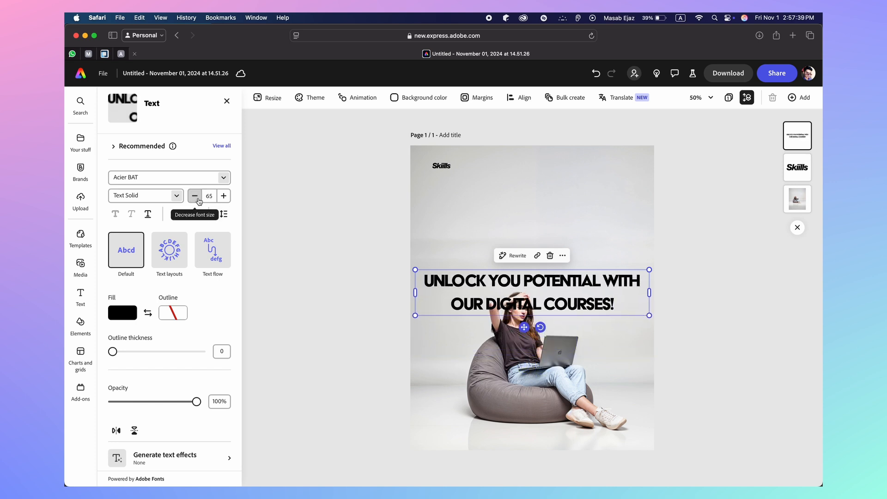
left_click(199, 201)
left_click(199, 200)
left_click(199, 201)
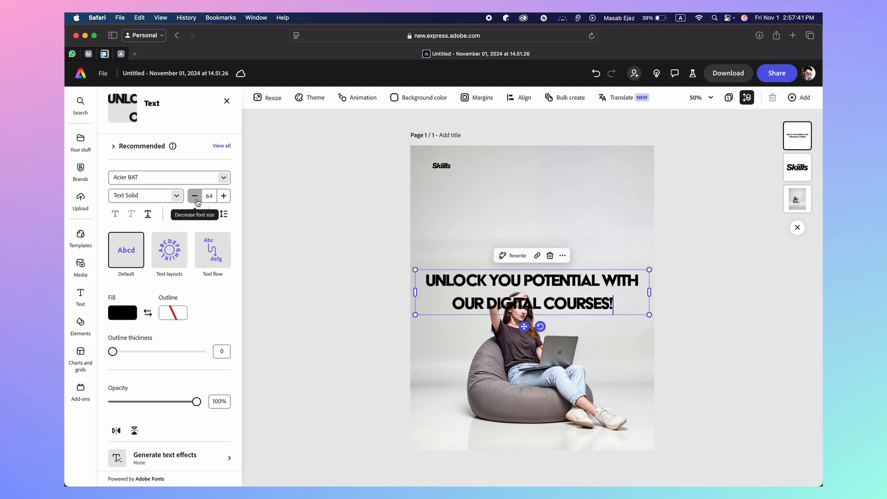
left_click(199, 201)
left_click(199, 201)
left_click(198, 202)
left_click(197, 202)
left_click(197, 202)
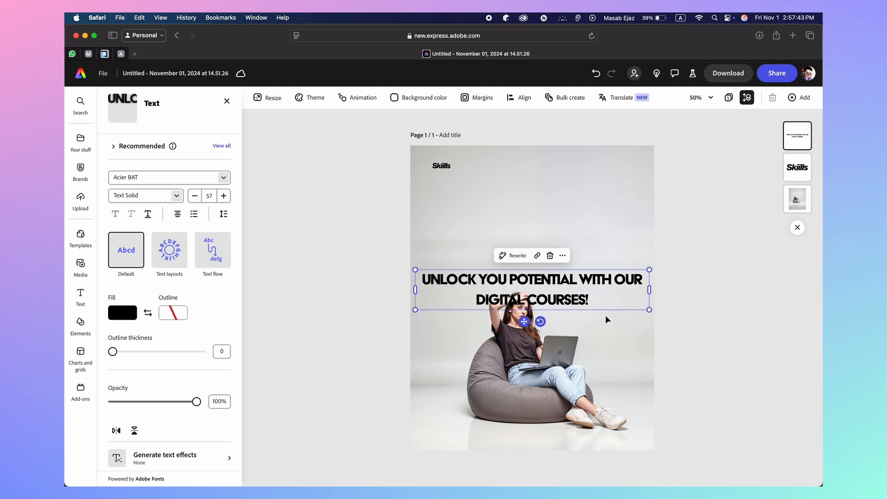
Break the headline into two lines after POTENTIAL and reduce its size to 53
left_click(614, 279)
key("Return")
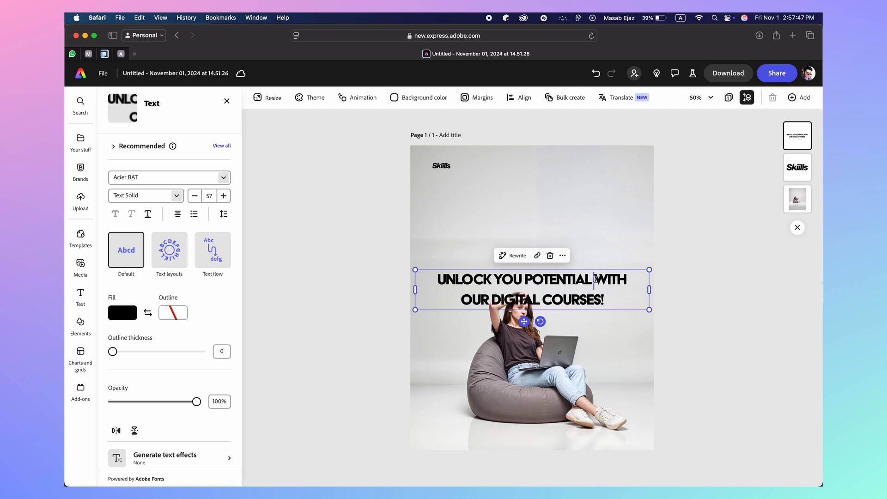
key("Return")
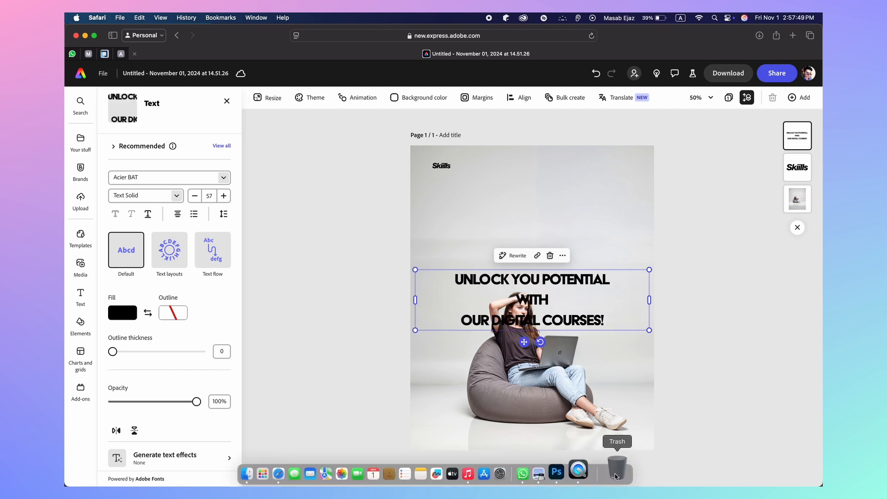
left_click(596, 468)
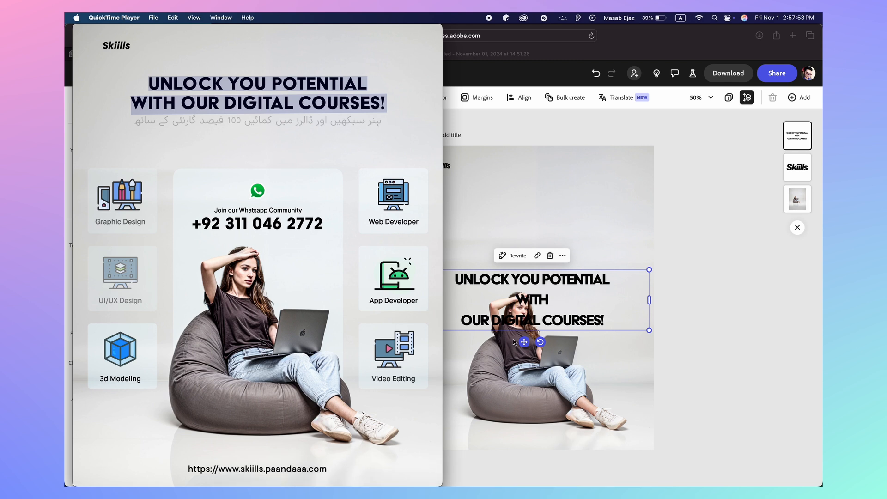
left_click(464, 322)
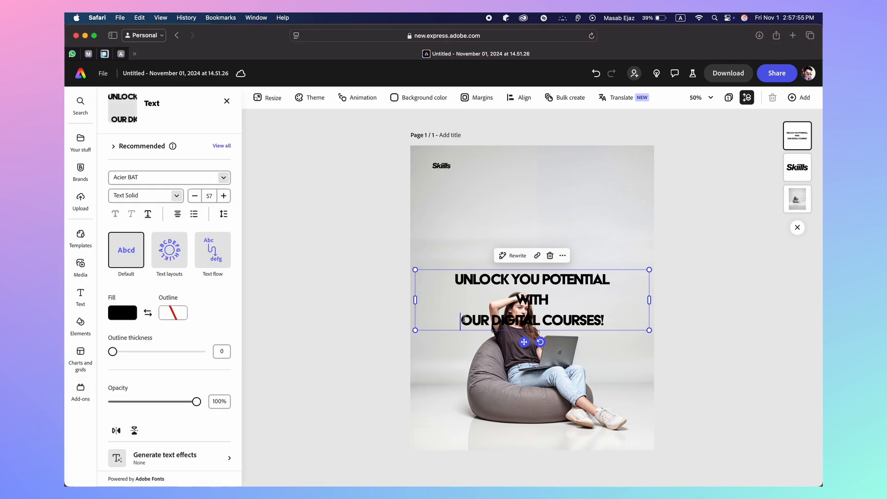
key("BackSpace")
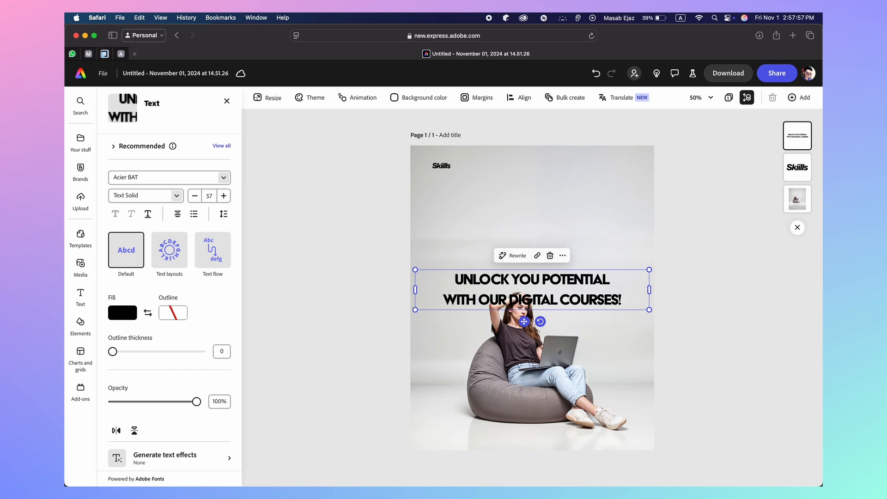
left_click(194, 198)
left_click(194, 198)
left_click(194, 197)
left_click(194, 198)
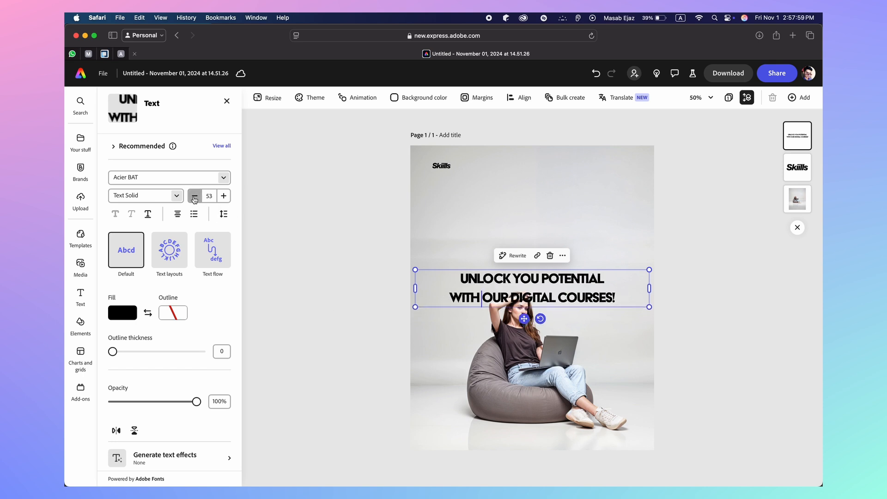
left_click(194, 198)
left_click(194, 197)
left_click(195, 198)
left_click(194, 198)
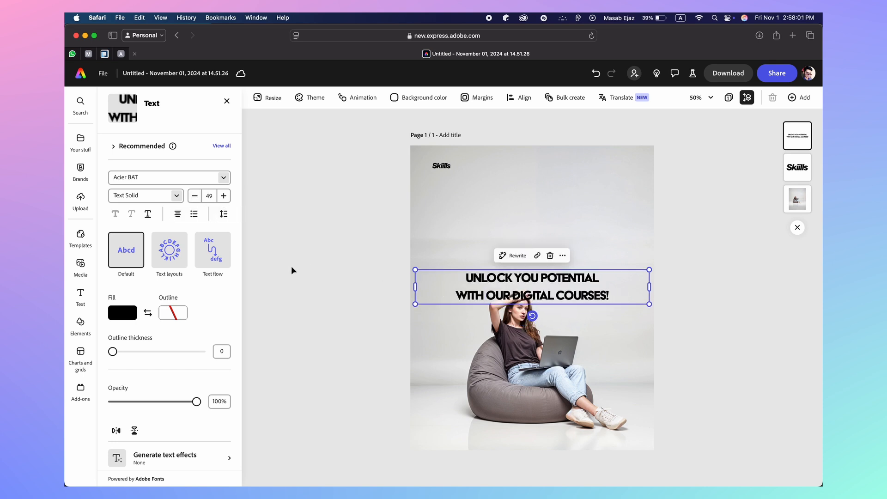
Move the headline under Skiills, set it to size 56, and tighten line spacing to 0.82
left_click_drag(524, 294, 516, 213)
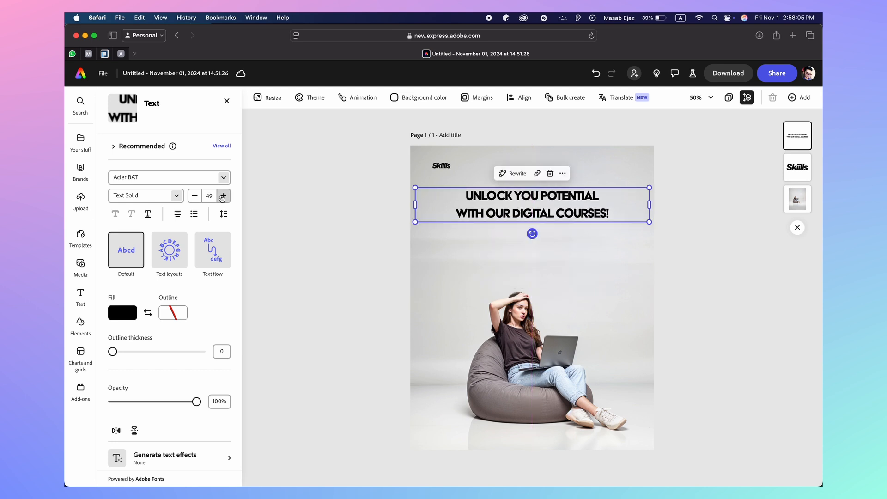
left_click(209, 196)
type("56")
key("Return")
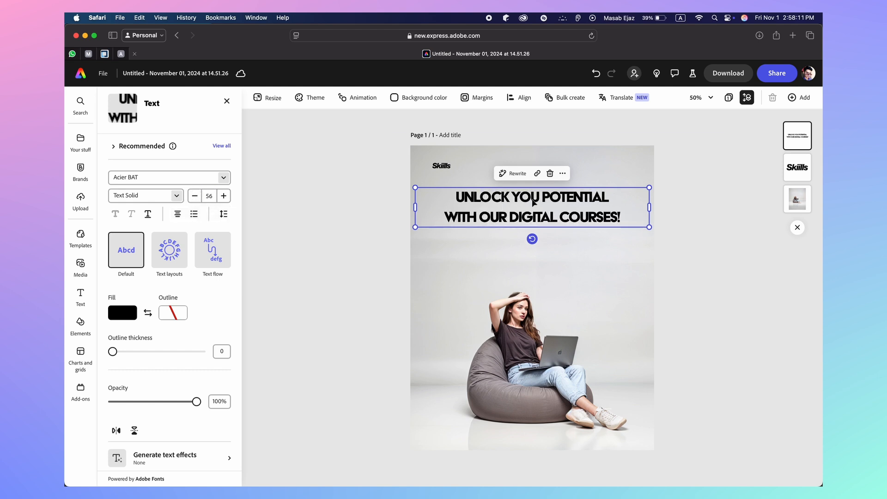
left_click_drag(533, 202, 534, 195)
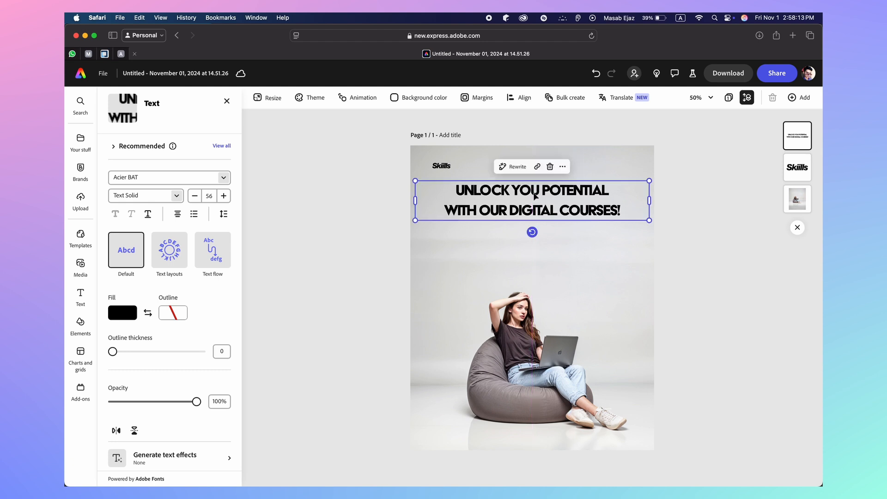
left_click(224, 213)
left_click_drag(207, 288, 189, 260)
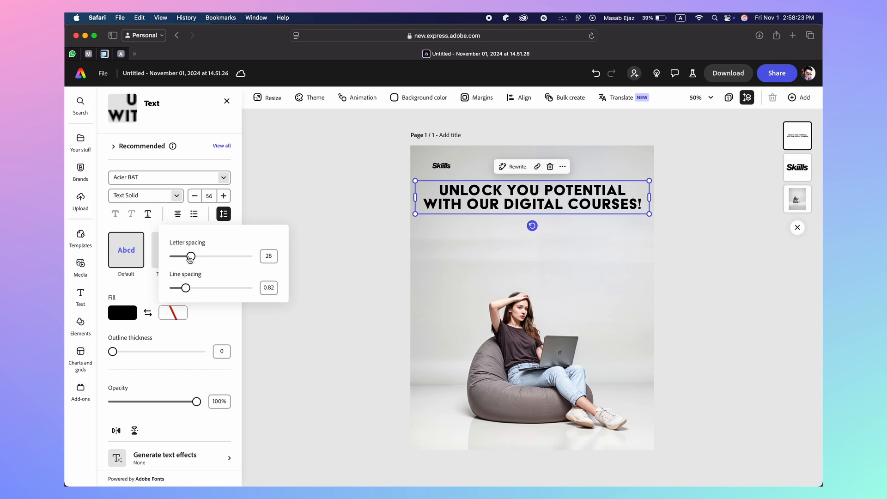
Drop the headline letter spacing to 1 and view the Untitled-12.mp4 reference poster
left_click_drag(190, 259, 188, 259)
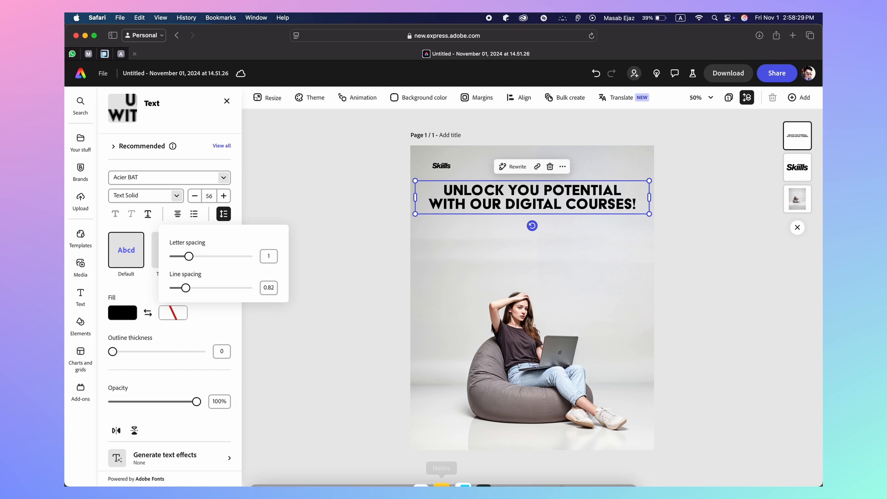
left_click(595, 457)
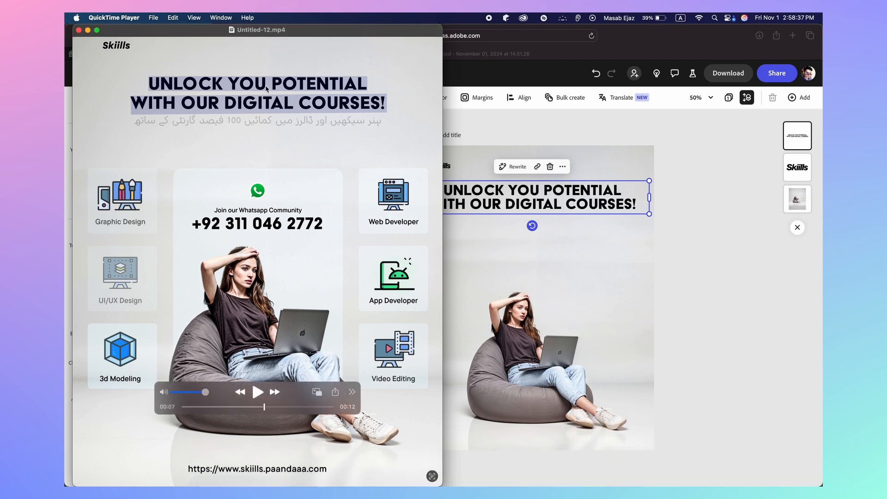
Correct the headline to read 'UNLOCK YOUR POTENTIAL' by adding an R
left_click(529, 191)
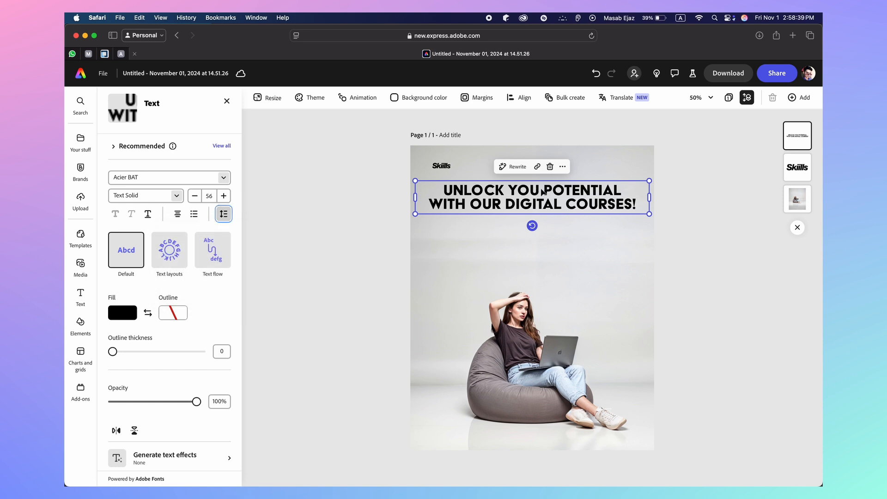
type("R")
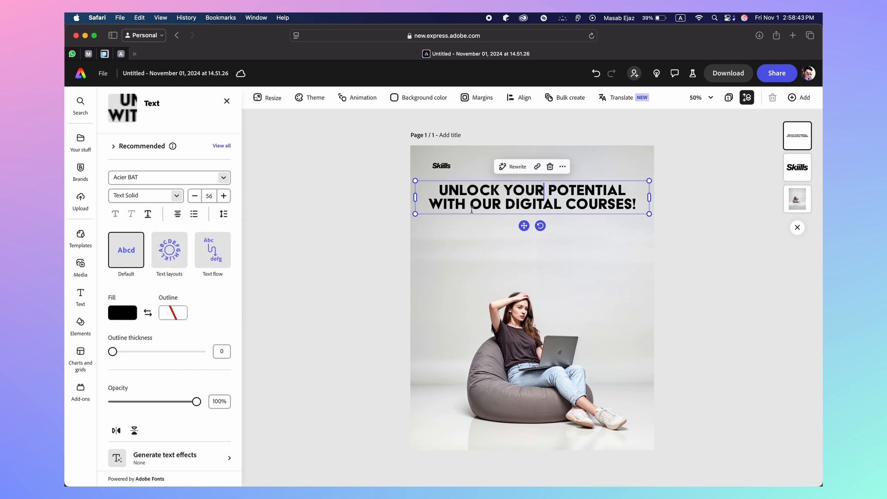
left_click(684, 215)
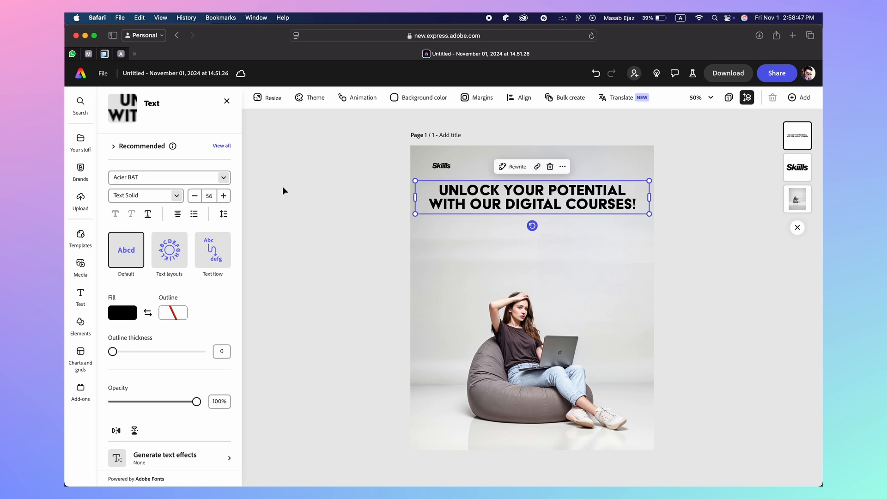
Reduce the headline font size to 48
left_click(194, 196)
left_click(195, 197)
left_click(195, 197)
left_click(194, 196)
left_click(195, 197)
left_click(194, 197)
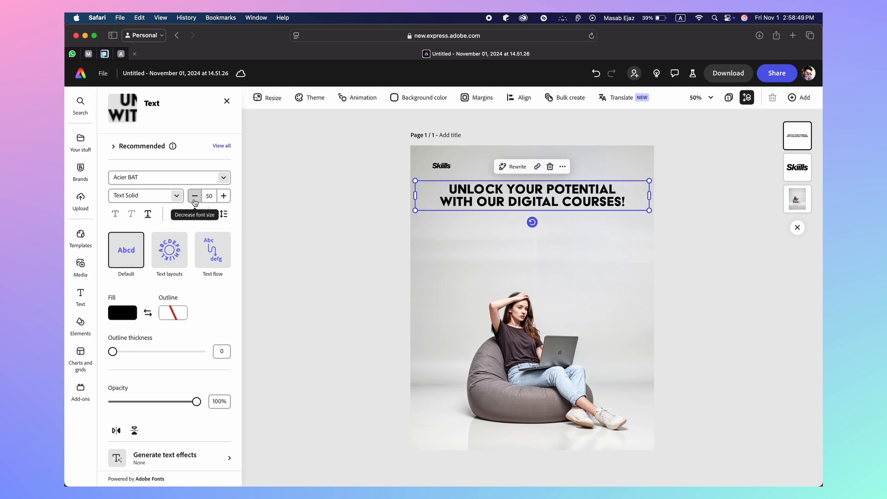
left_click(194, 197)
left_click(194, 197)
left_click(195, 197)
left_click(194, 197)
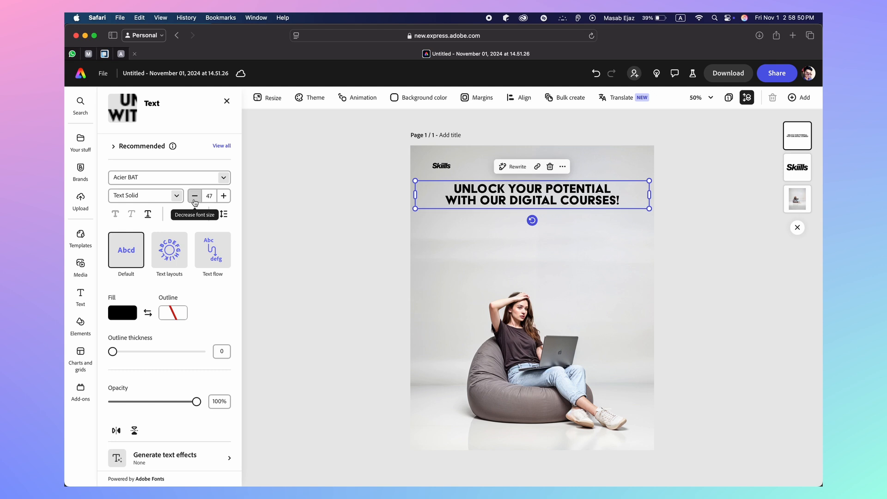
left_click(221, 201)
left_click(221, 201)
Centre the headline beneath Skiills and narrow its text box
left_click(336, 206)
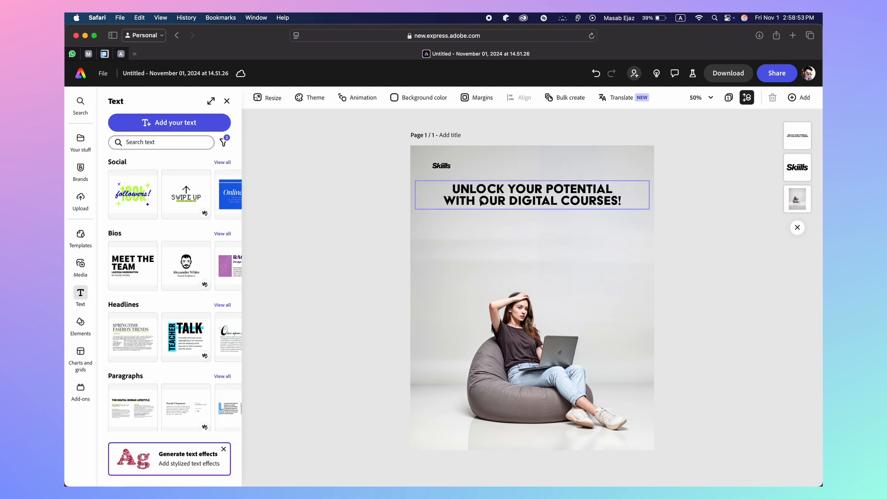
left_click(484, 198)
left_click_drag(483, 199, 483, 192)
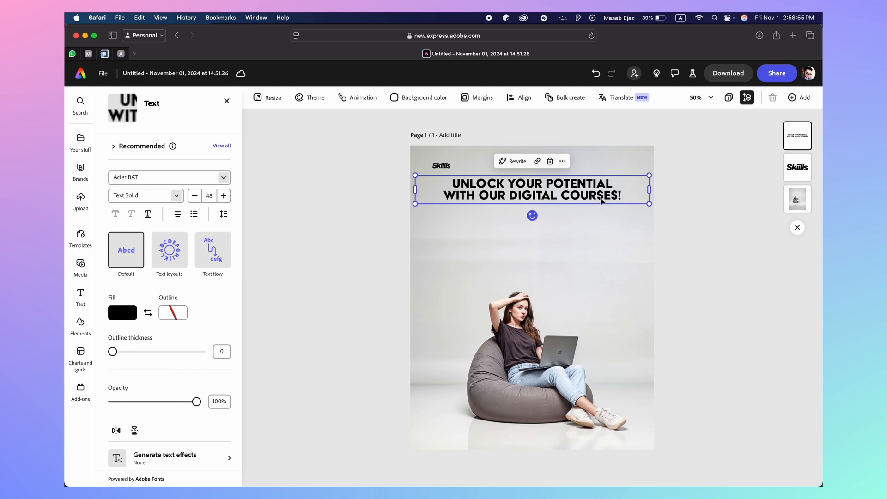
left_click_drag(594, 199, 596, 209)
left_click_drag(649, 200, 573, 203)
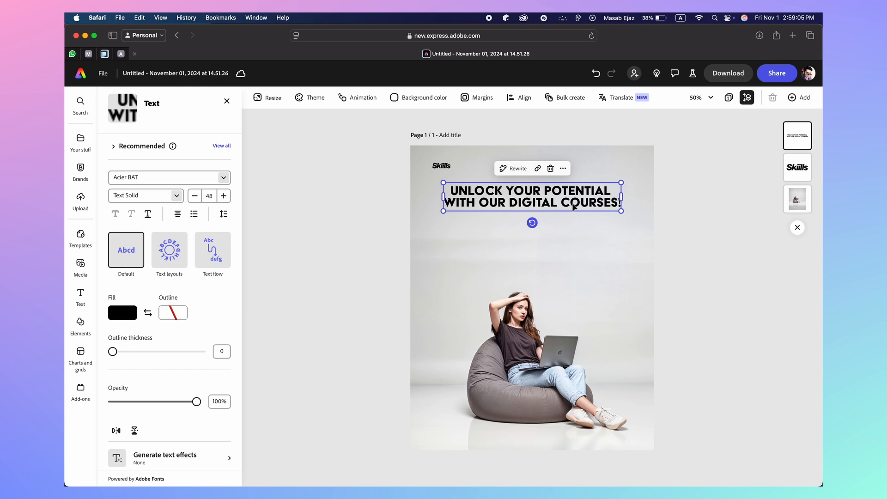
left_click(375, 248)
mouse_move(489, 462)
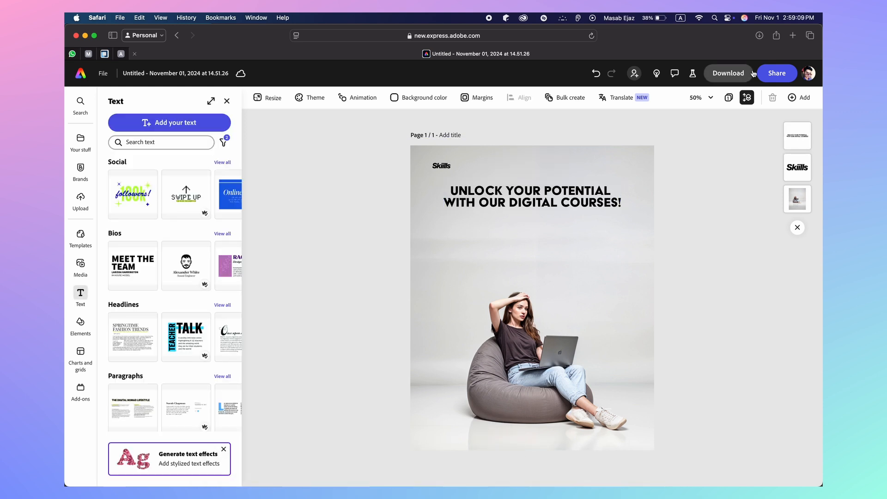
Load the Adobe Express home page in a new Safari tab, then switch to Photoshop's course-ads2.psd
left_click(792, 36)
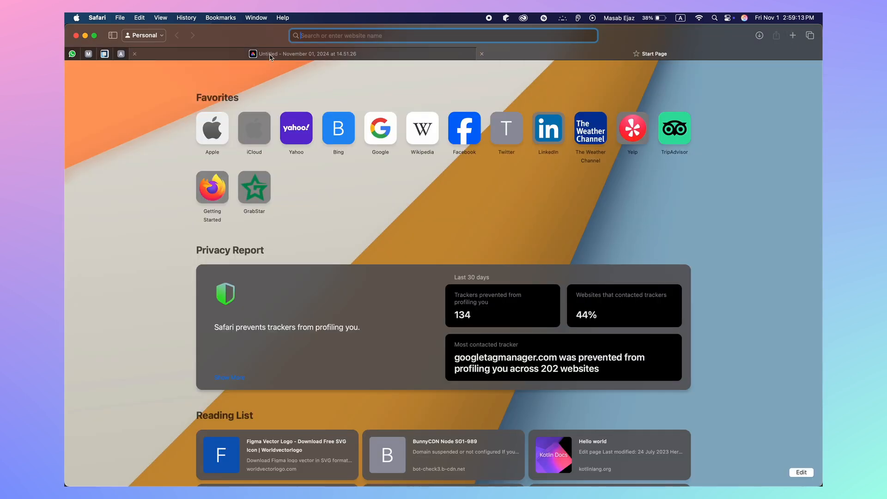
mouse_move(270, 57)
type("adobe express")
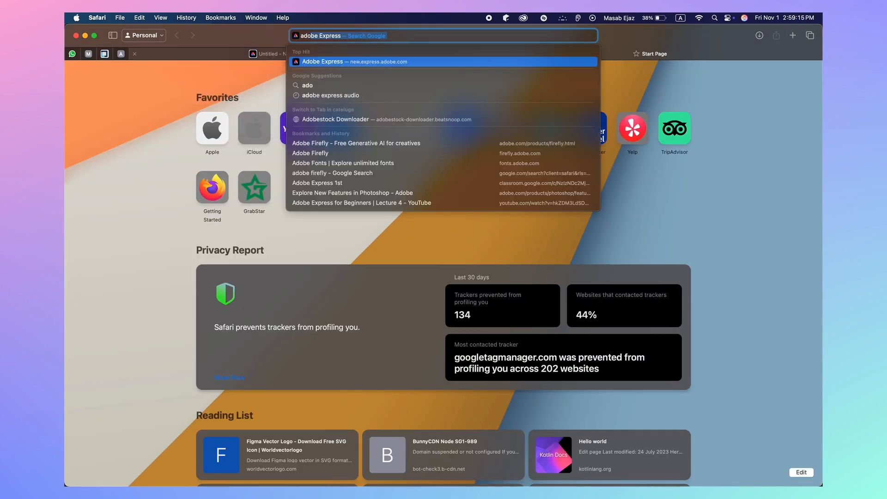
key("Return")
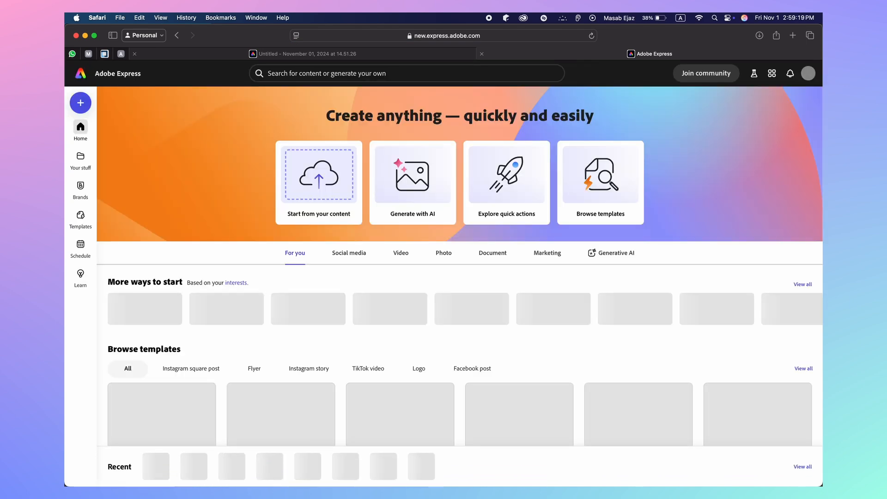
mouse_move(480, 482)
left_click(571, 459)
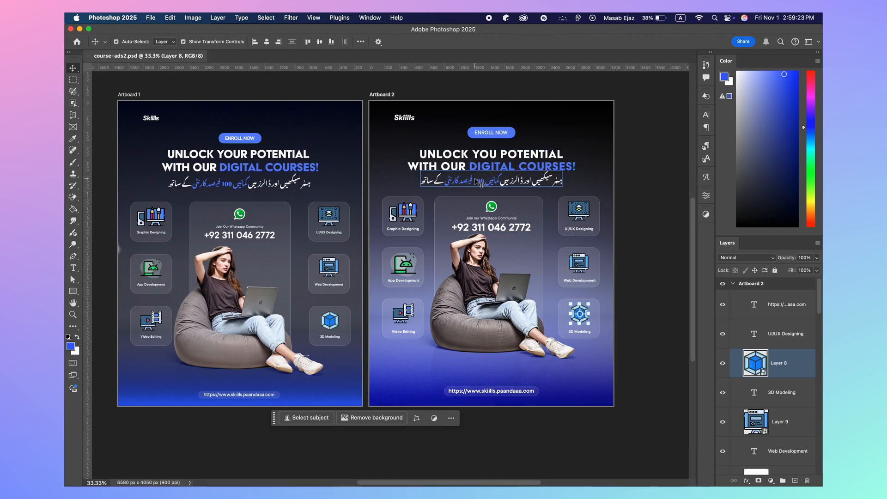
Copy the Urdu subline from Artboard 2 in Photoshop and switch back to Safari
left_click(480, 183)
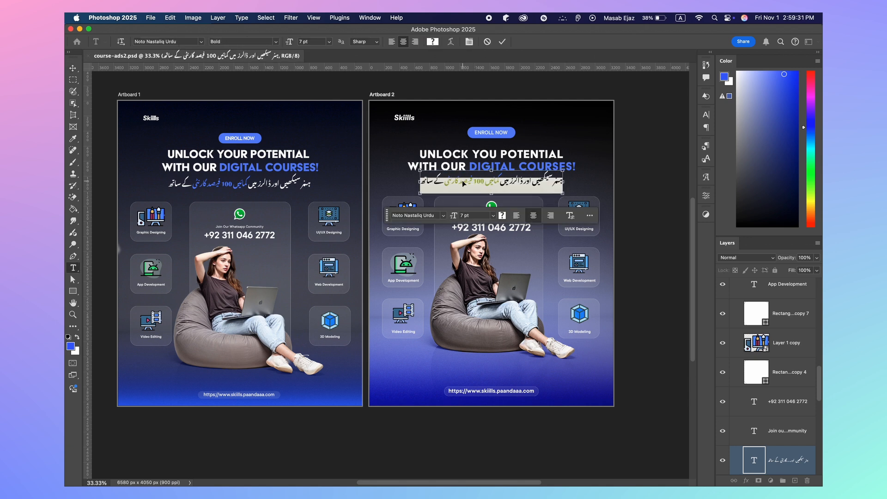
left_click(502, 42)
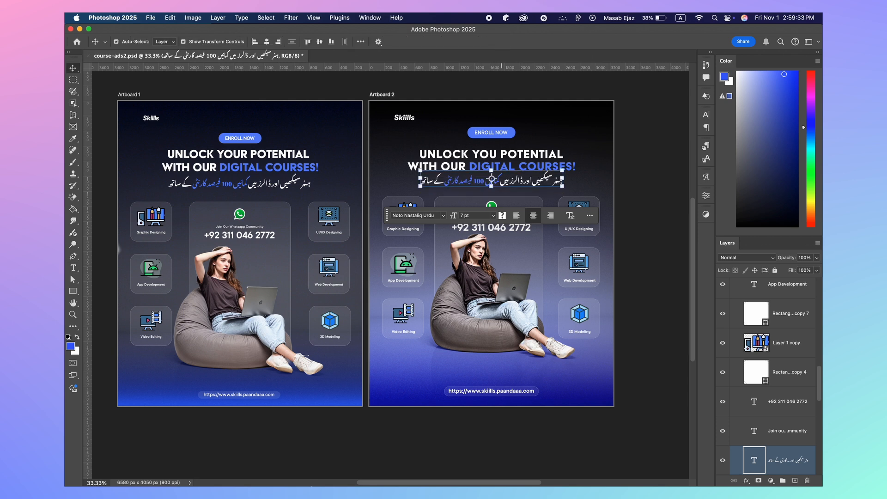
left_click(307, 456)
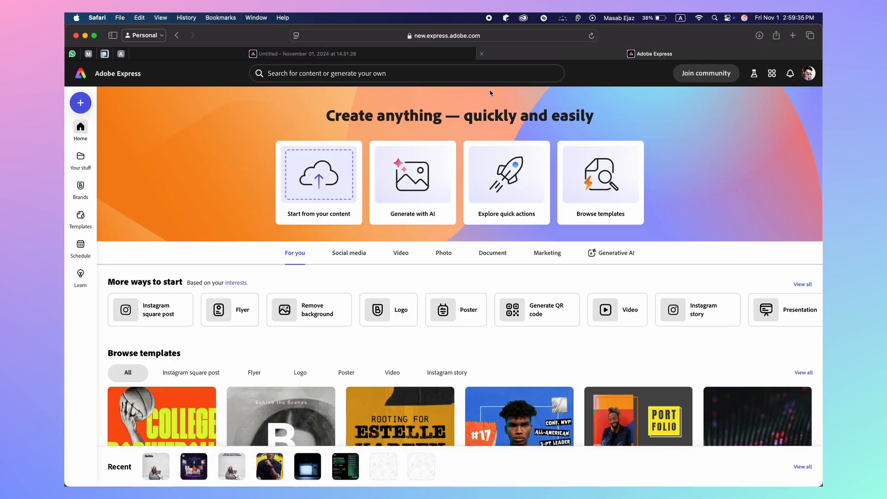
Close the home tab and paste the Urdu subline into a new text box
left_click(481, 53)
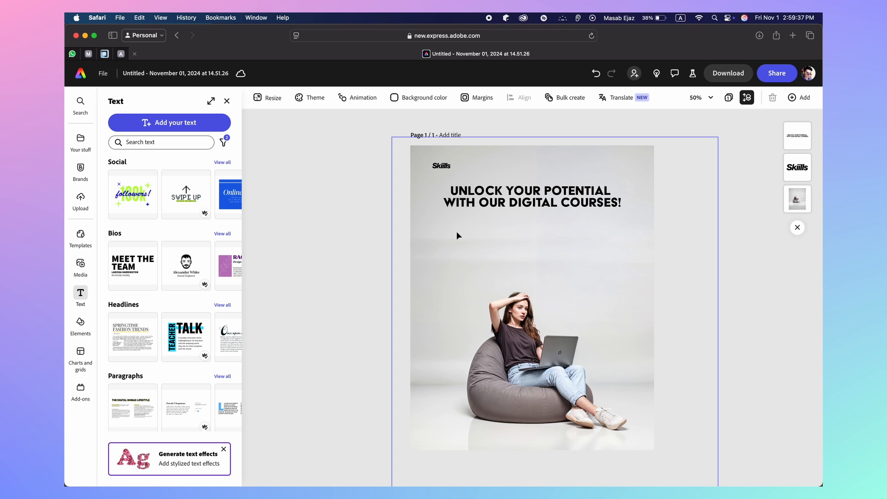
left_click(191, 123)
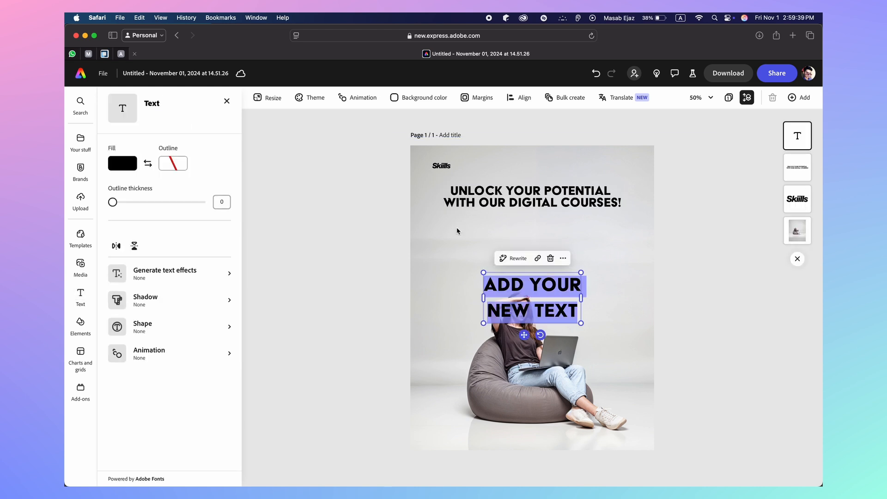
type("ہنر سیکھیں اور ڈالرز میں کمائیں 100 فیصد گارنٹی کے ساتھ")
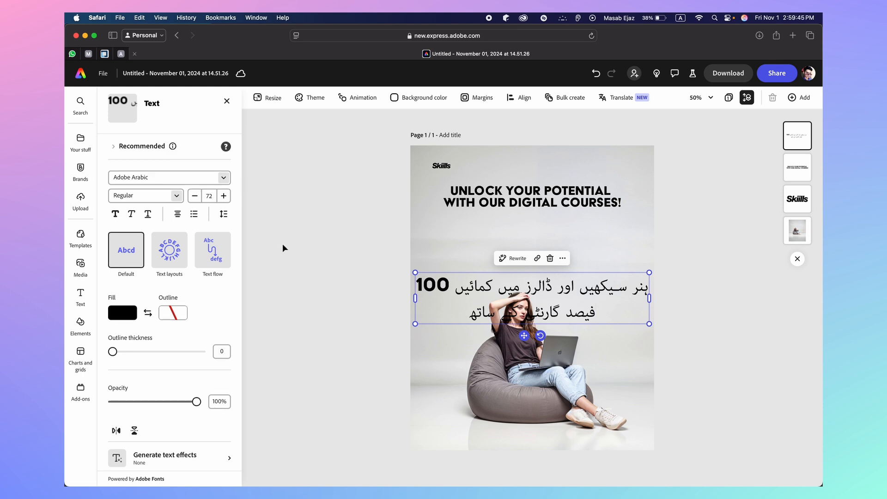
Size the Urdu text to 31 on one line and place it under the headline
left_click(194, 196)
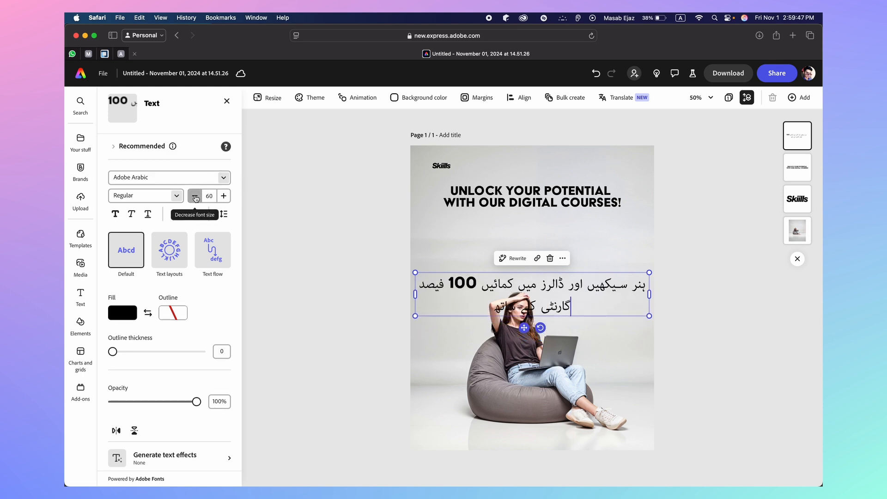
left_click(194, 196)
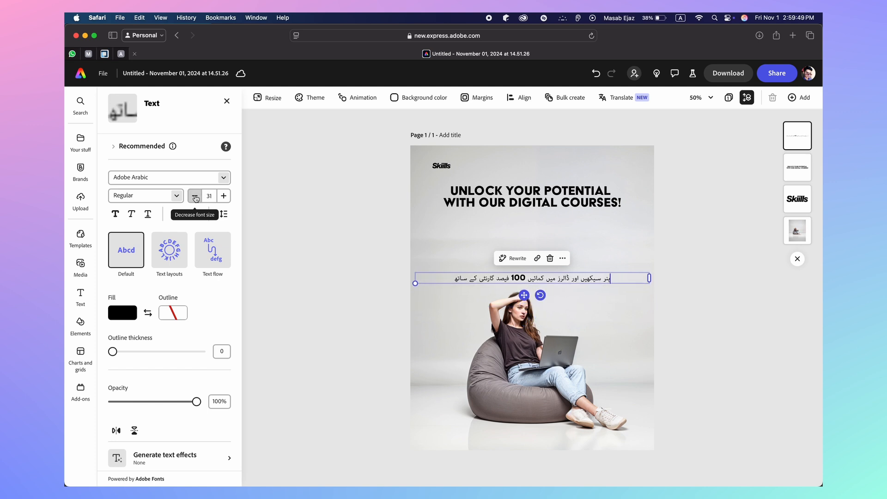
left_click(194, 196)
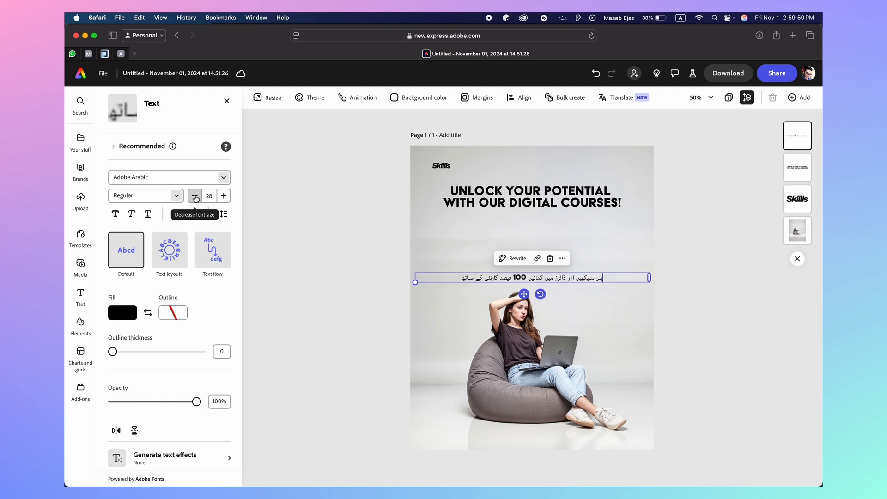
left_click(223, 196)
left_click(223, 196)
left_click(223, 196)
key("Escape")
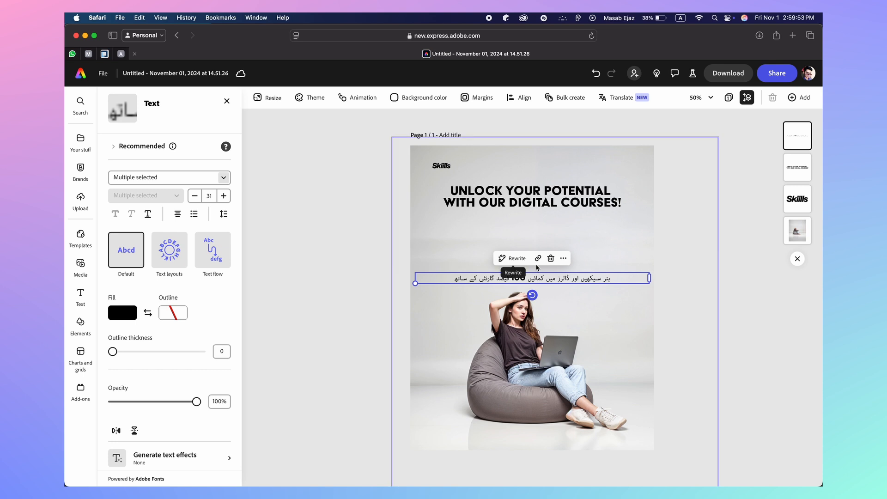
left_click_drag(550, 278, 550, 217)
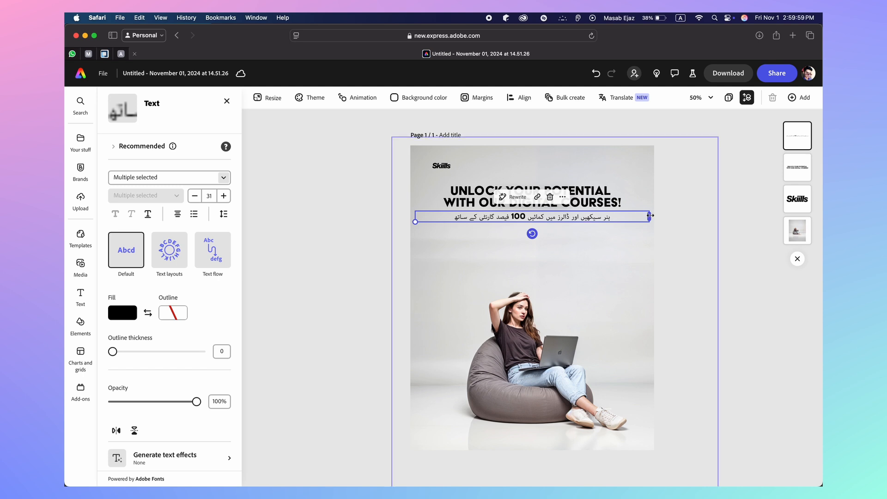
Narrow the Urdu text box and centre the headline horizontally on the page
left_click_drag(649, 216, 569, 220)
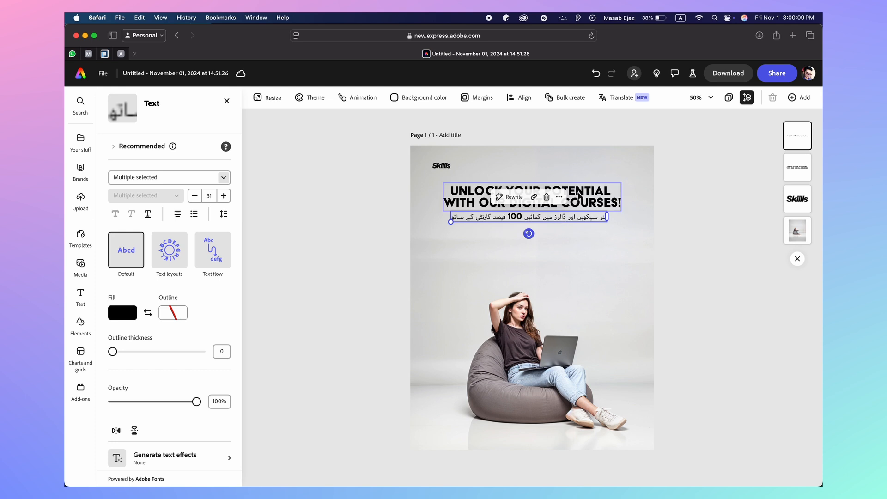
left_click(504, 195)
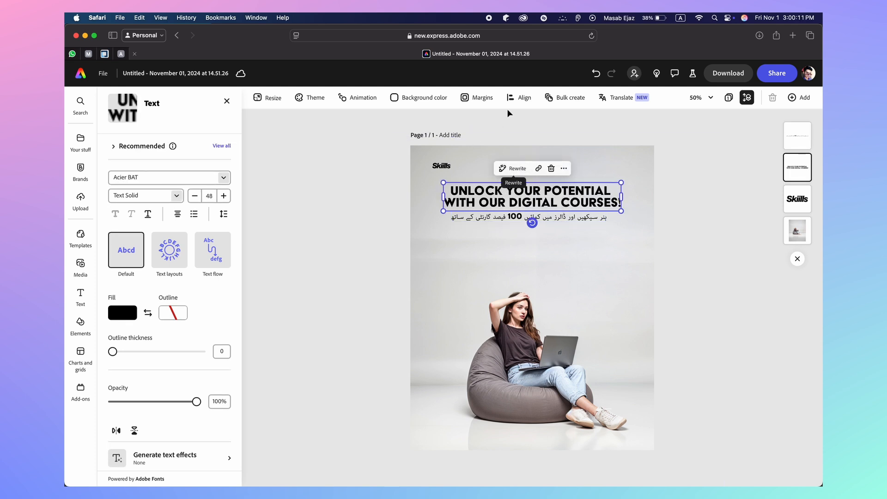
left_click(518, 98)
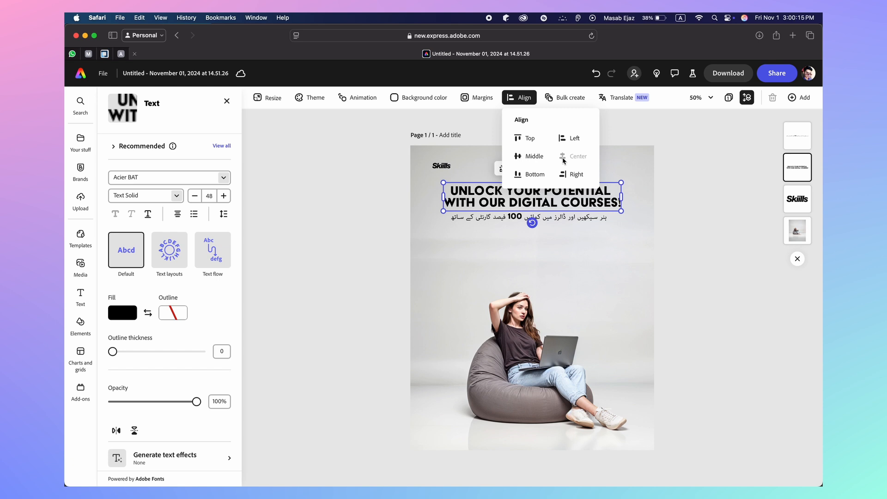
left_click(482, 197)
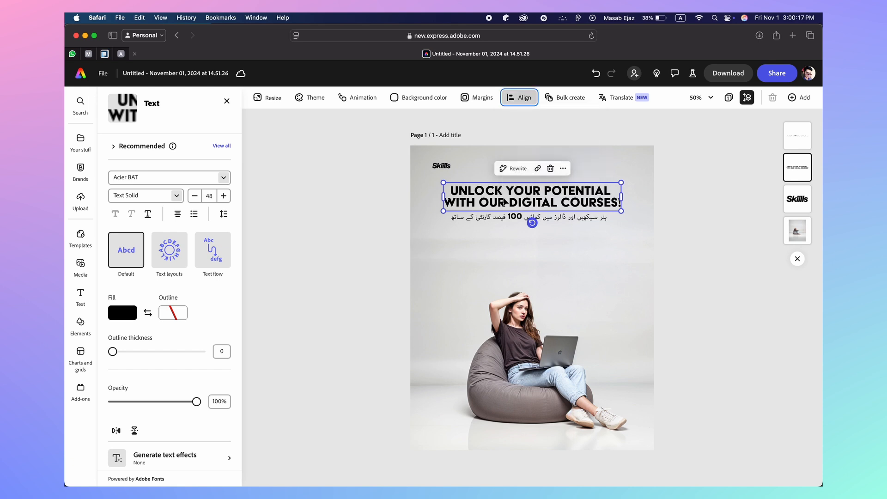
left_click_drag(505, 202, 494, 203)
left_click(518, 98)
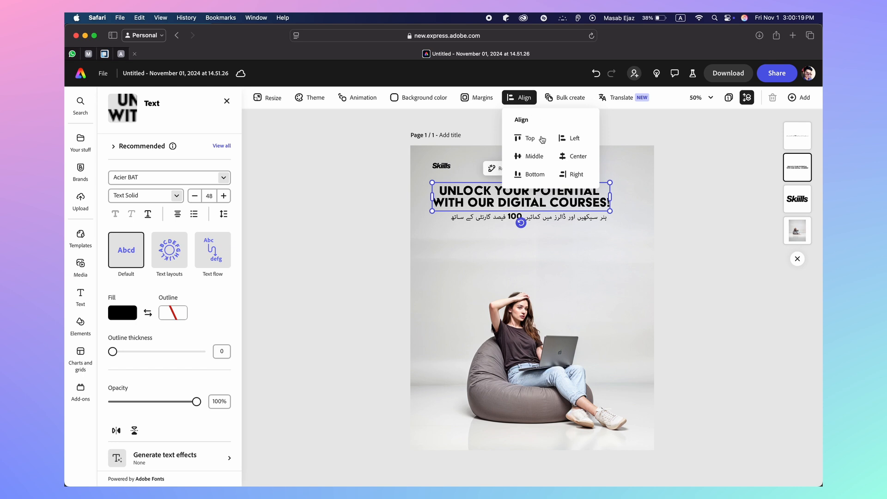
left_click(568, 157)
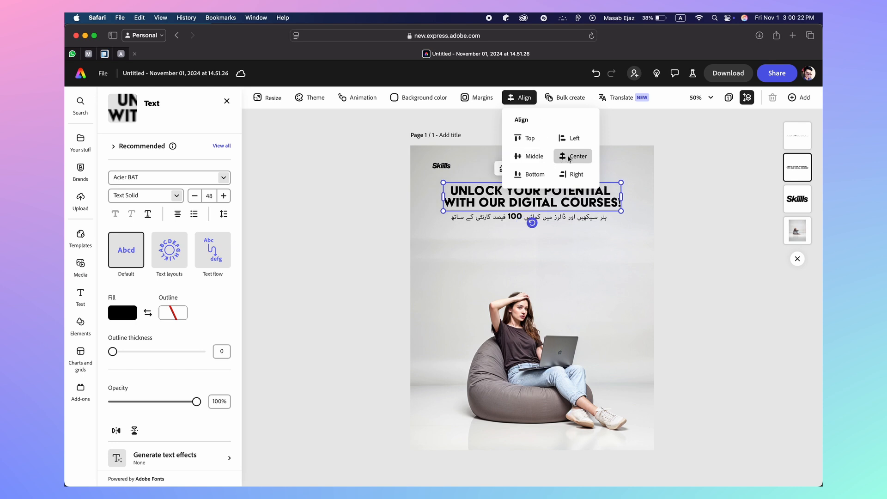
left_click(504, 218)
Centre the Urdu subline horizontally on the page and deselect it
left_click(504, 218)
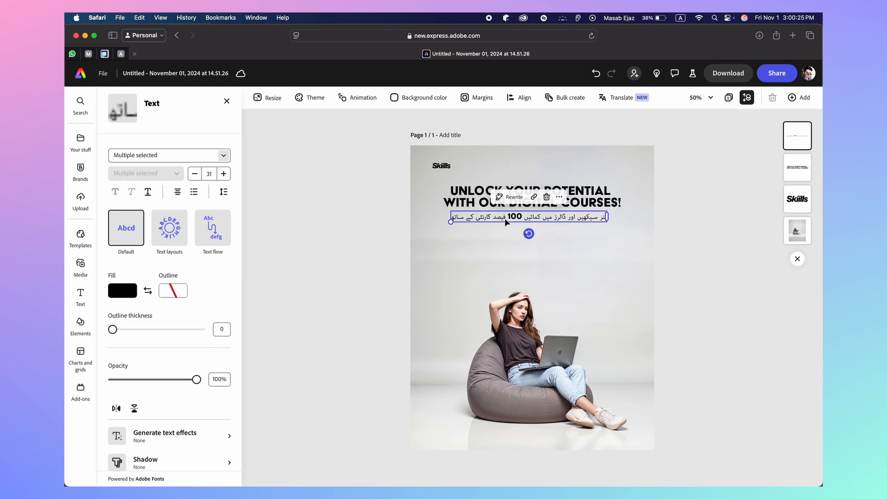
left_click(518, 97)
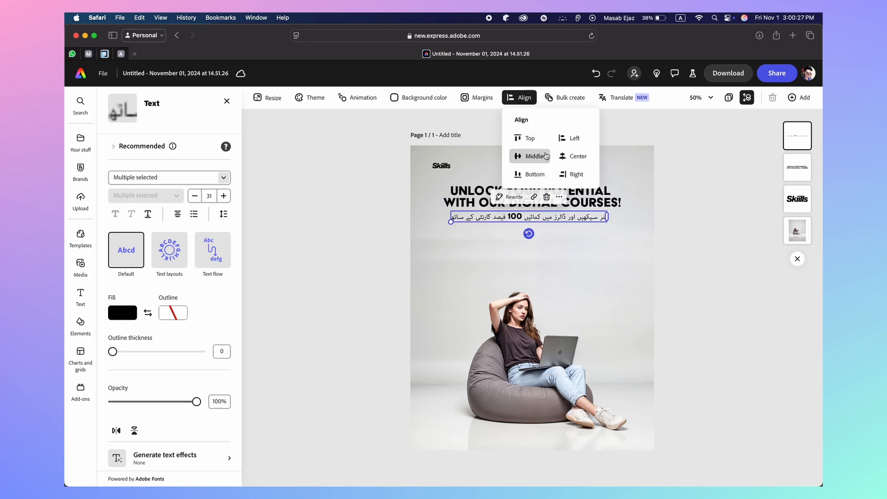
left_click(575, 156)
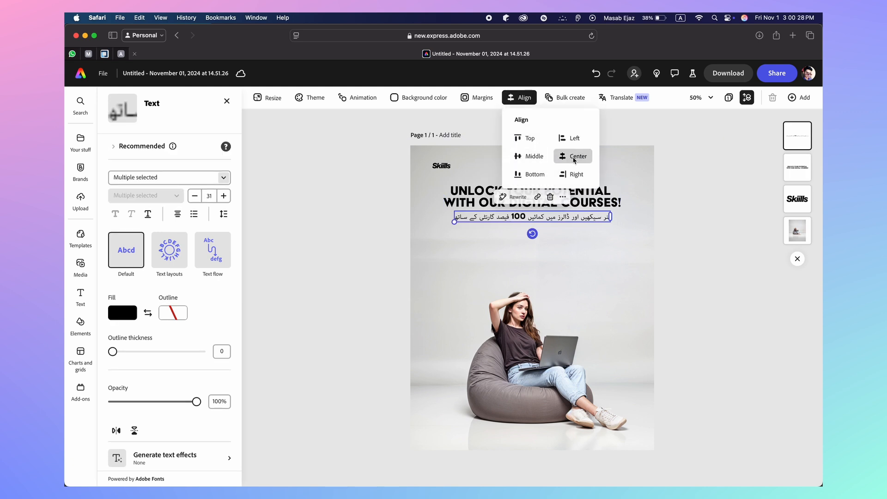
left_click(736, 227)
left_click(736, 227)
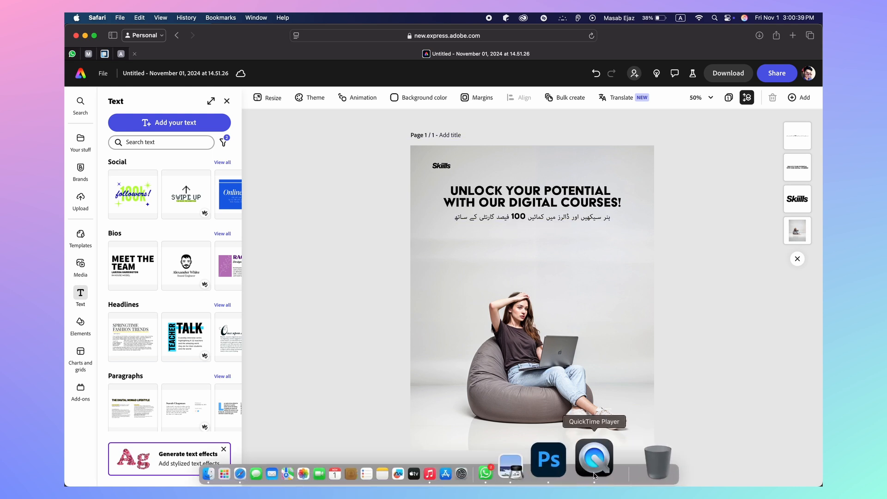
left_click(596, 457)
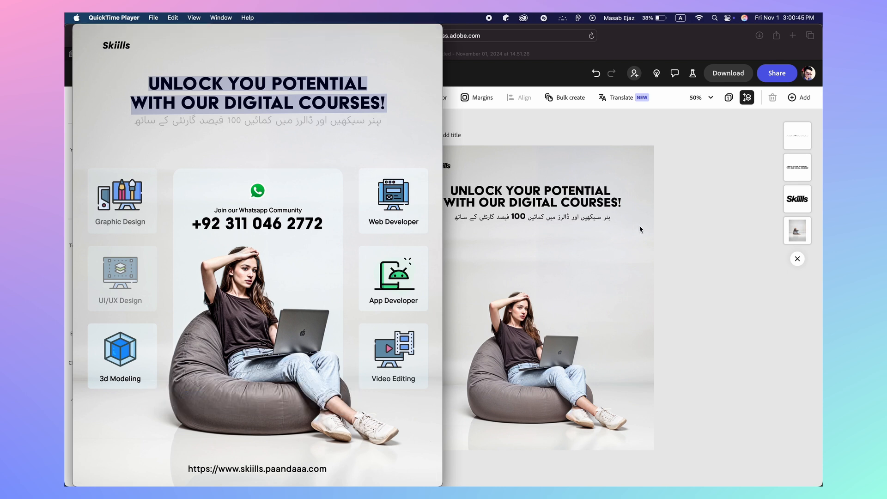
left_click(682, 229)
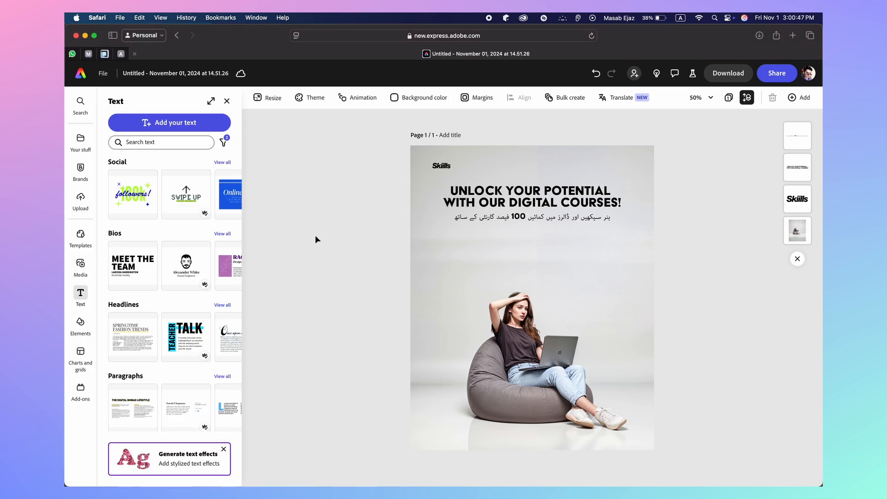
Search Elements for 'rectangle' and add the square rectangle shape to the poster
mouse_move(85, 351)
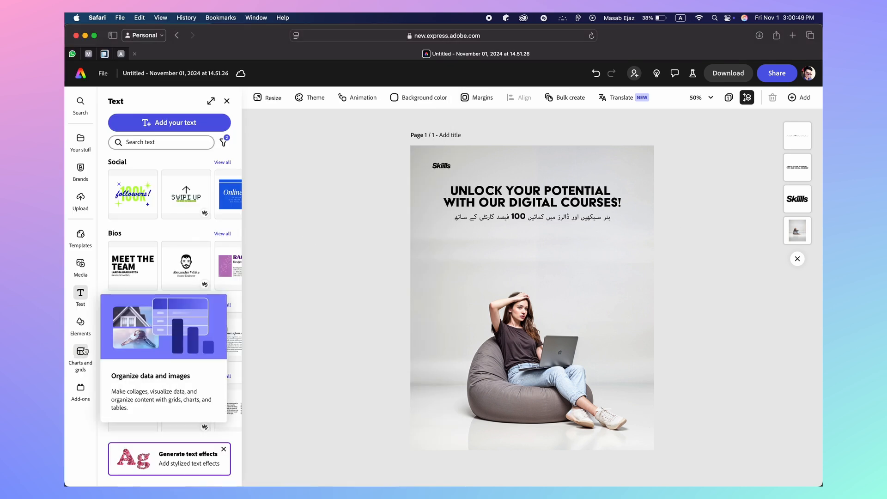
left_click(81, 323)
scroll(129, 259, "down", 1)
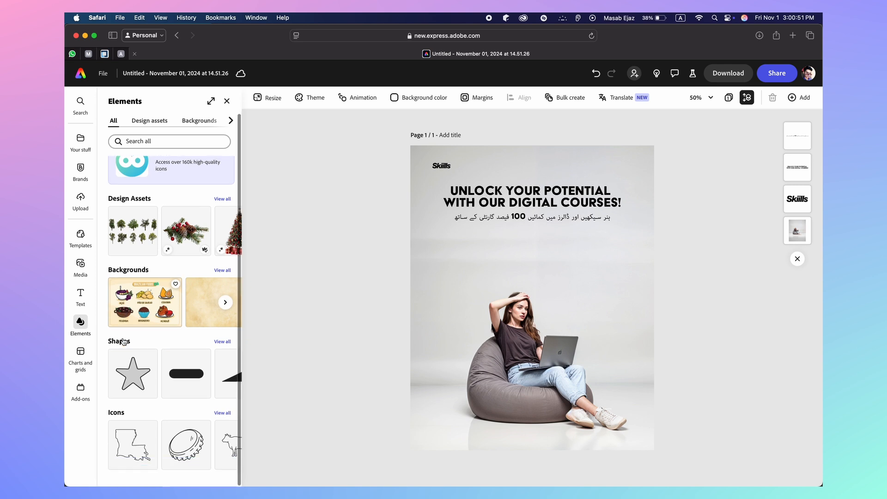
left_click(147, 144)
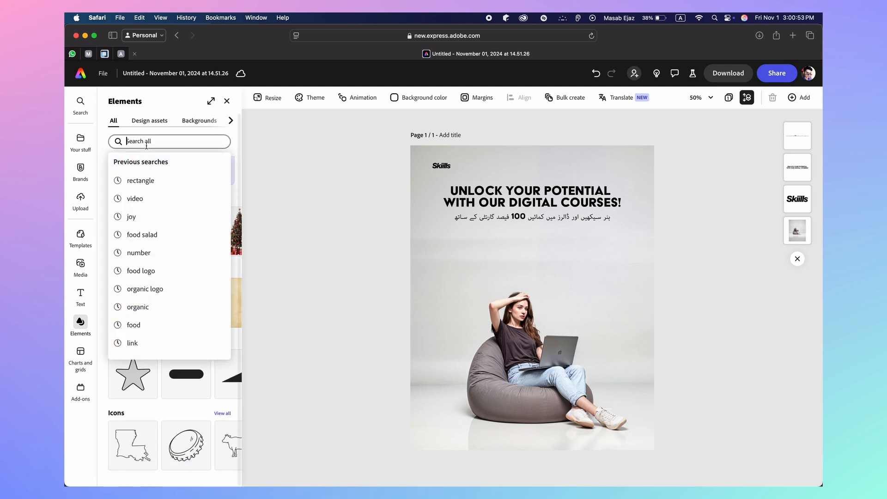
type("ract")
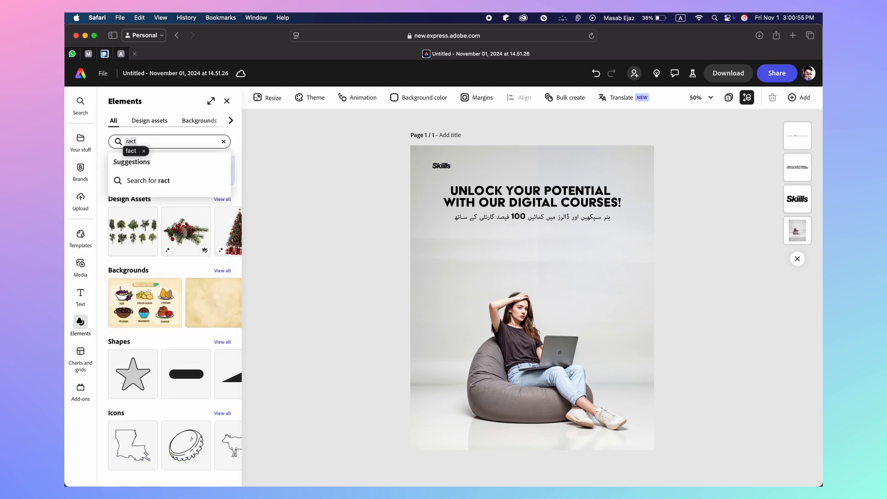
key("BackSpace")
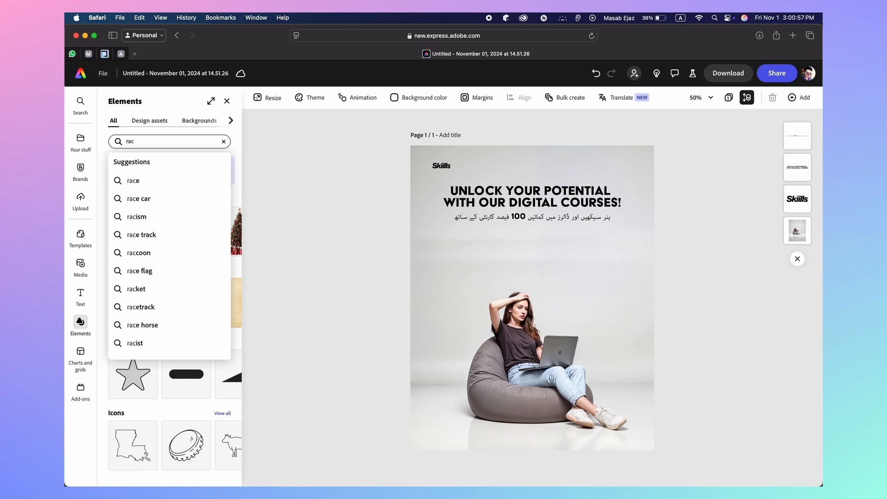
type("ta")
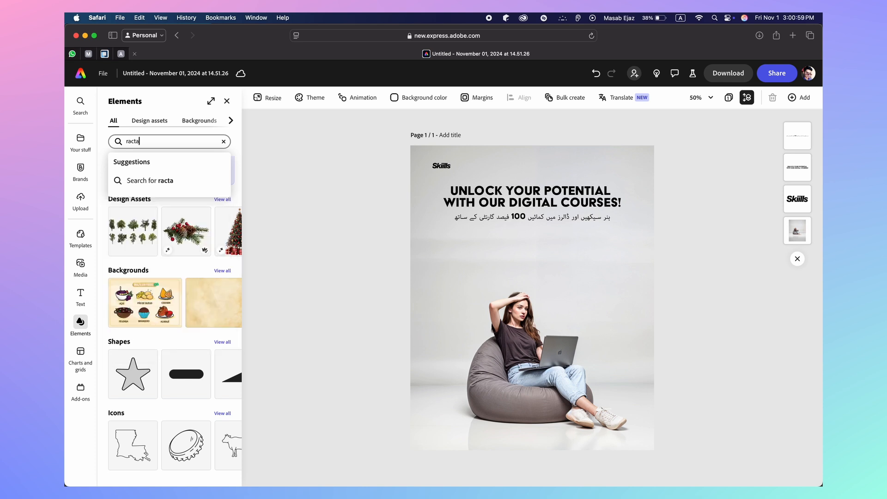
type("ngle")
key("Return")
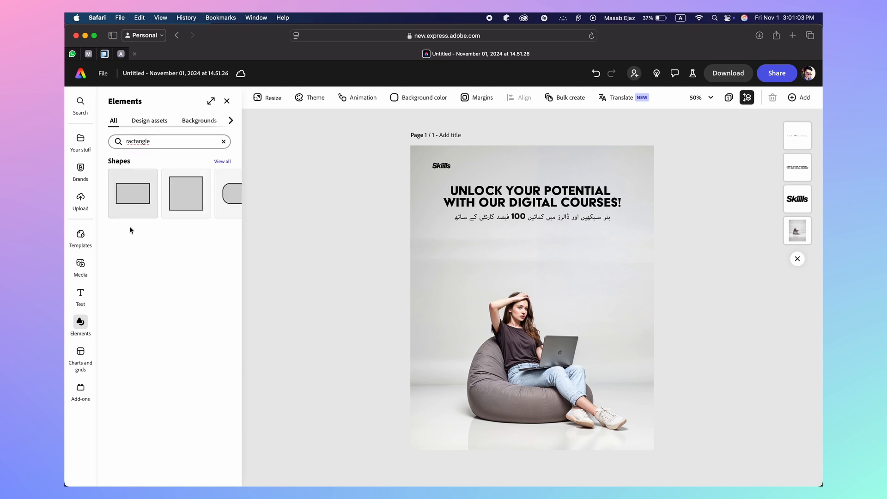
left_click(191, 196)
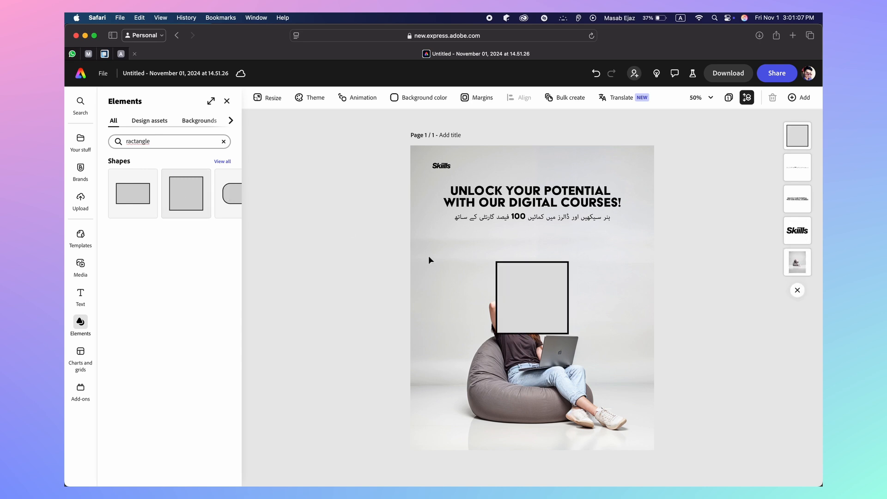
Move the rectangle down and stretch it upward into a tall panel over the woman
left_click_drag(531, 302, 596, 381)
left_click_drag(534, 348, 527, 248)
left_click_drag(536, 303, 536, 305)
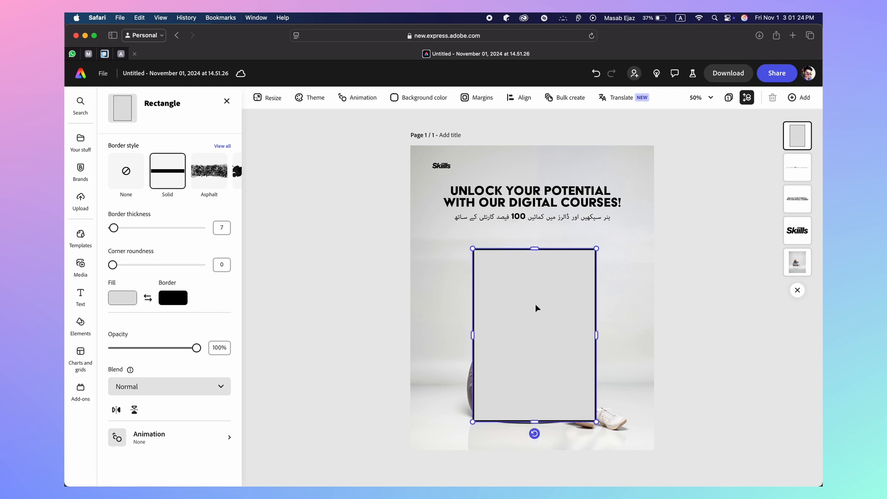
Give the panel corner roundness 32, border thickness 1 and a white border
left_click(217, 264)
type("24")
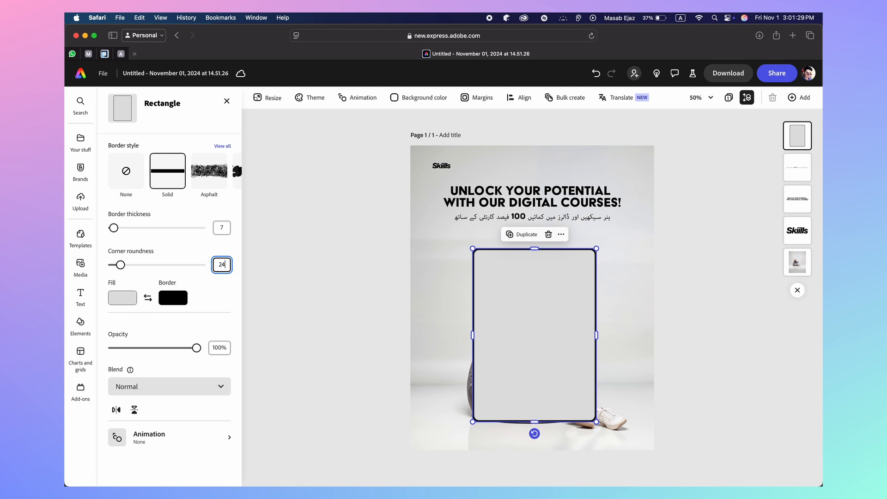
mouse_move(120, 265)
left_mouse_down()
mouse_move(128, 266)
mouse_move(120, 268)
left_mouse_up()
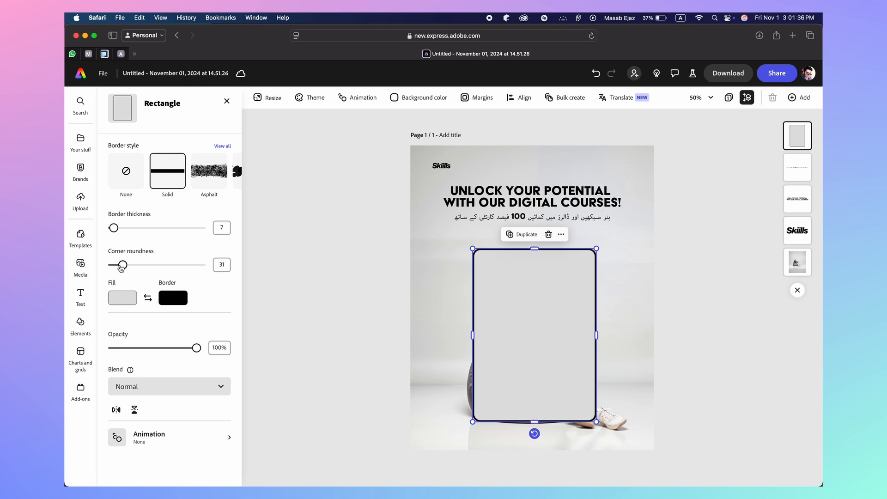
left_click(224, 264)
left_click(214, 226)
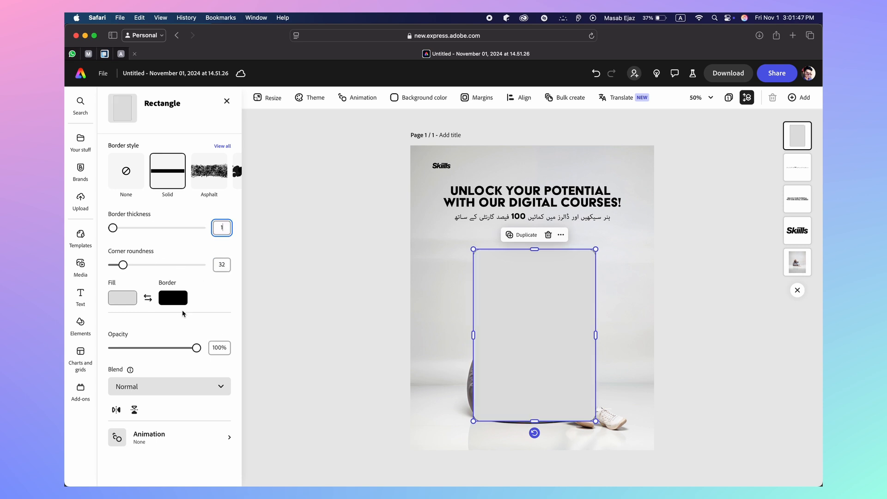
left_click(175, 302)
left_click_drag(232, 288, 190, 266)
Fill the panel with light cyan #A7F3FA at about 38% opacity, then start a file upload
left_click(126, 300)
left_click(127, 299)
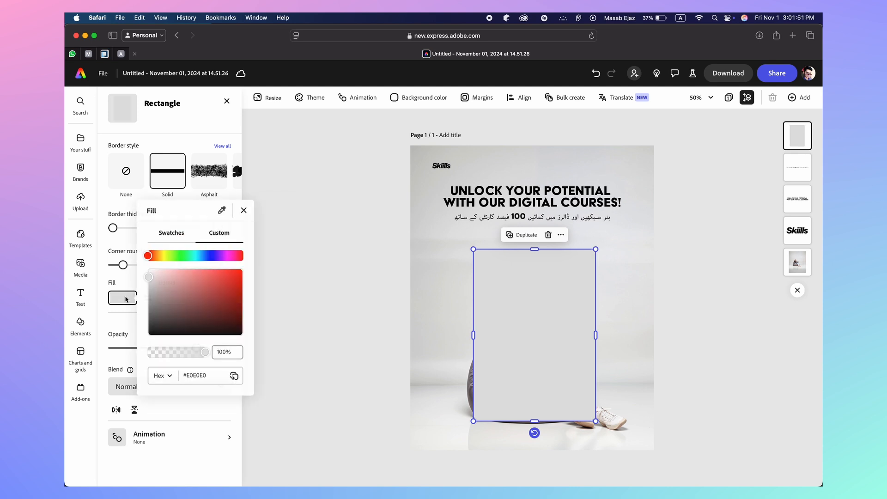
left_click(197, 256)
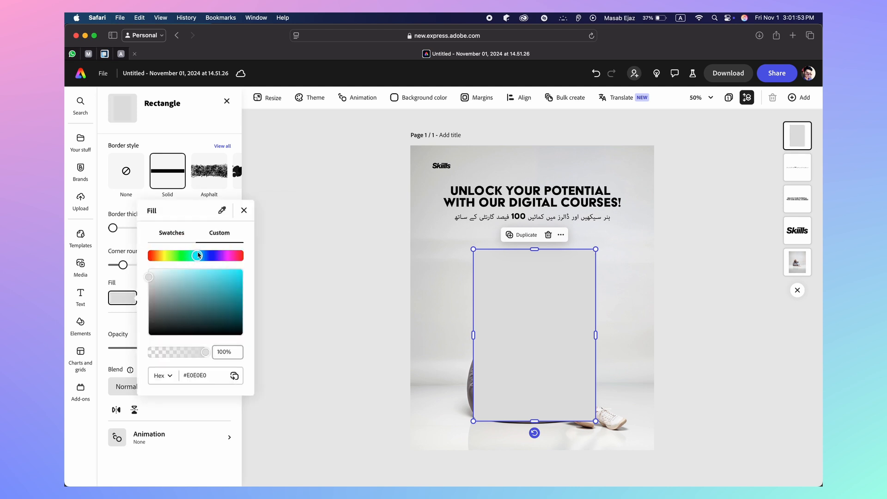
left_click_drag(181, 272, 182, 271)
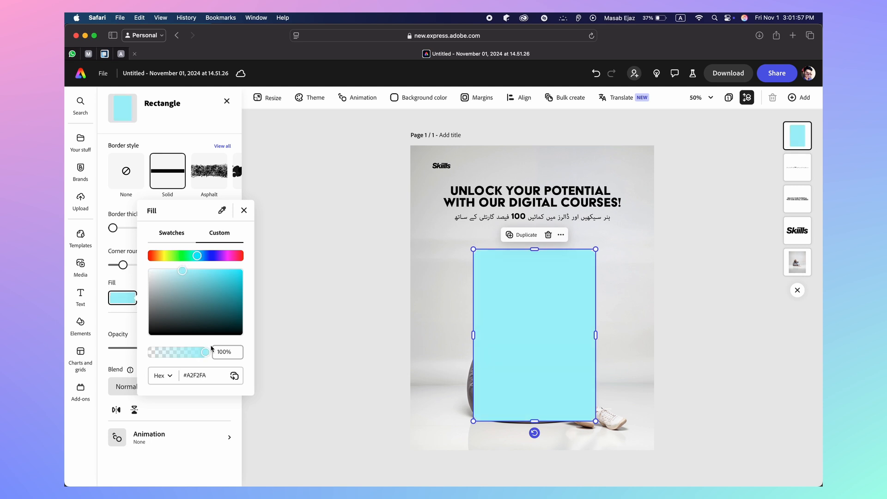
left_click_drag(205, 353, 164, 356)
left_click(289, 301)
left_click(324, 304)
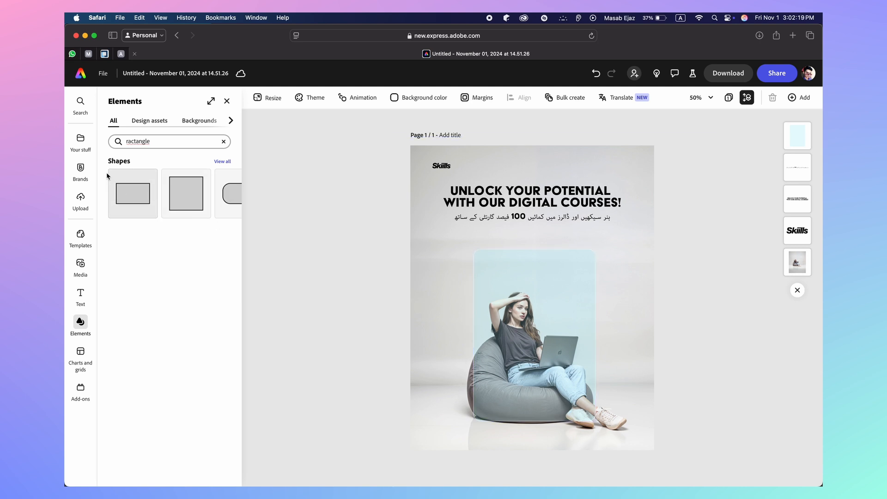
left_click(82, 201)
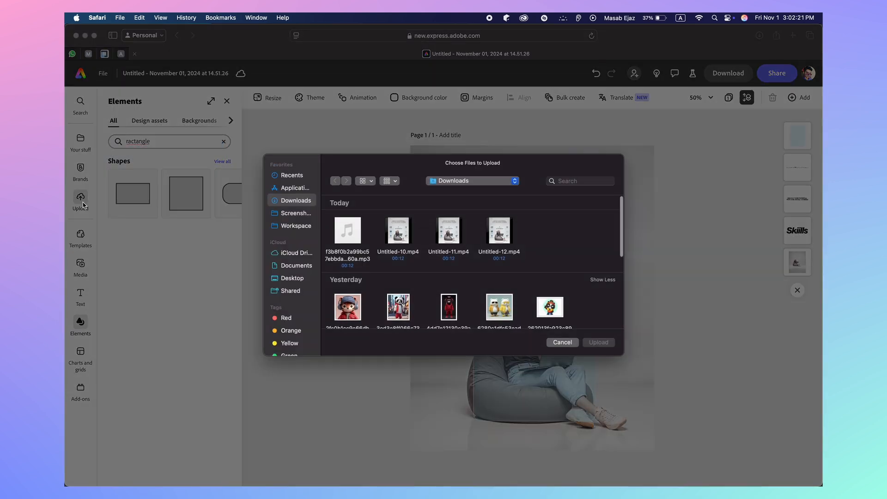
Cancel the upload and add the woman-on-beanbag cutout from Your stuff images
left_click(560, 343)
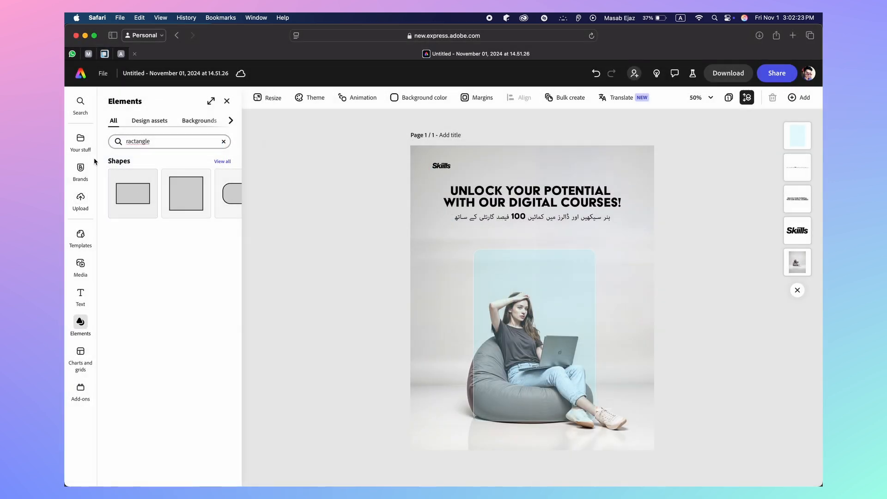
left_click(80, 140)
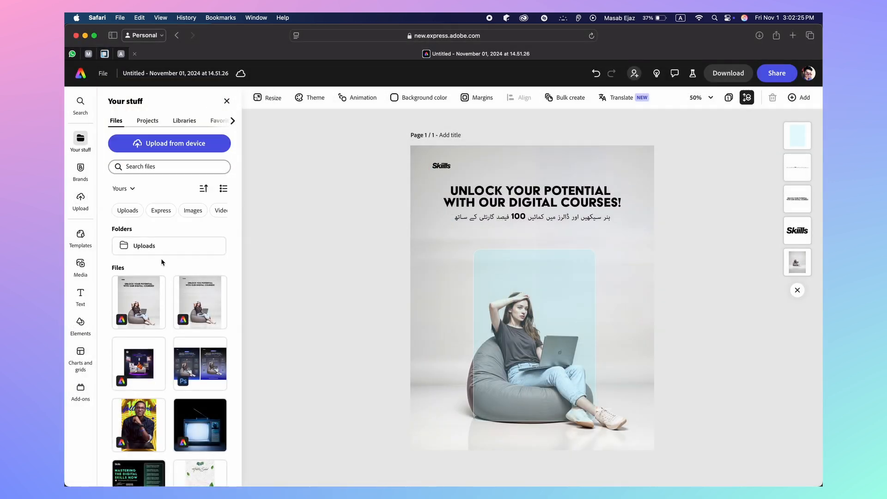
left_click(191, 212)
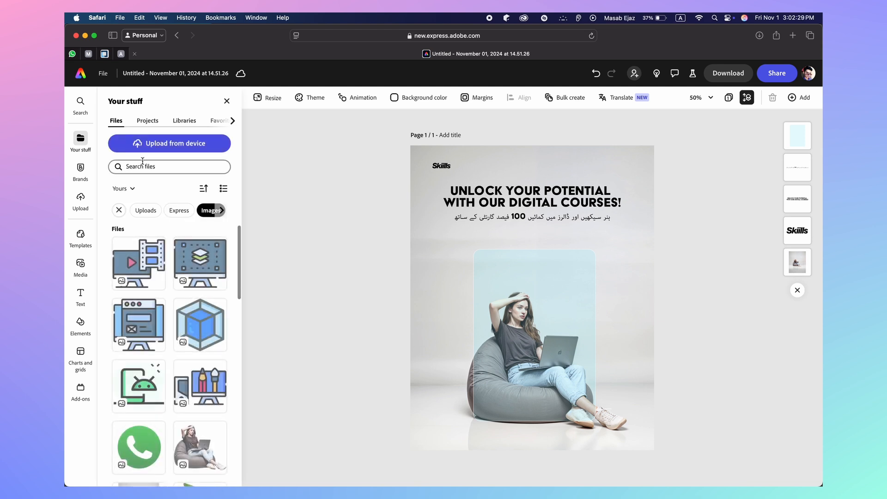
scroll(177, 314, "down", 3)
scroll(177, 314, "down", 2)
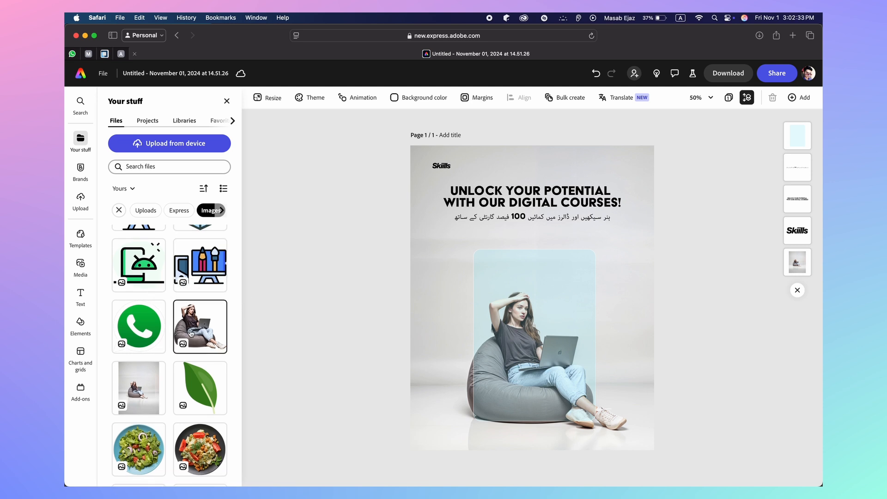
left_click(191, 333)
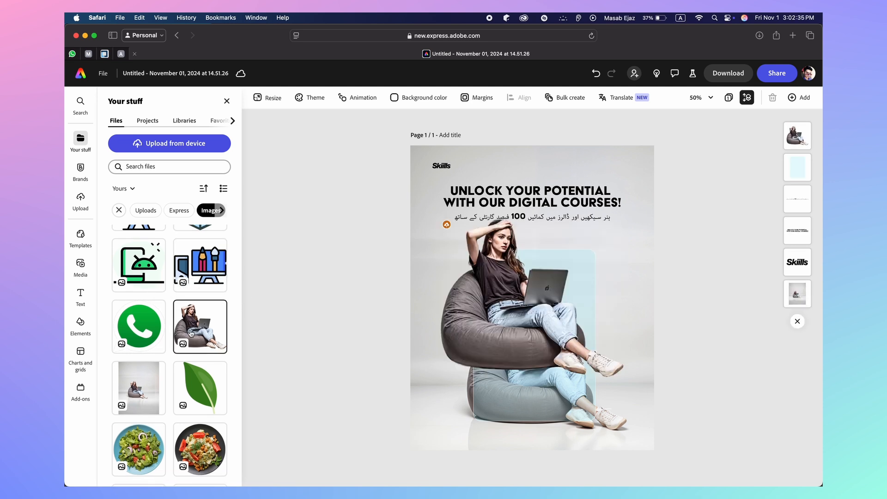
Move the woman cutout onto the rounded panel and resize it with the corner handles
left_click_drag(486, 306, 505, 370)
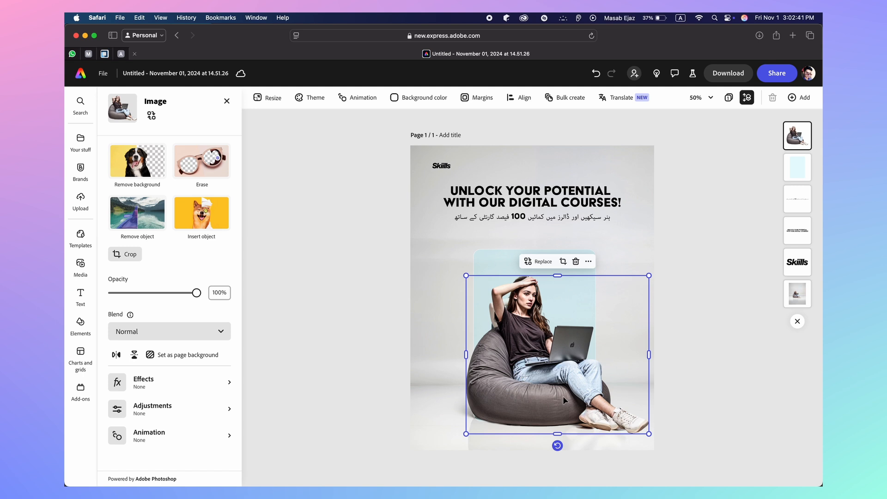
left_click_drag(648, 433, 627, 422)
left_click_drag(575, 382, 582, 400)
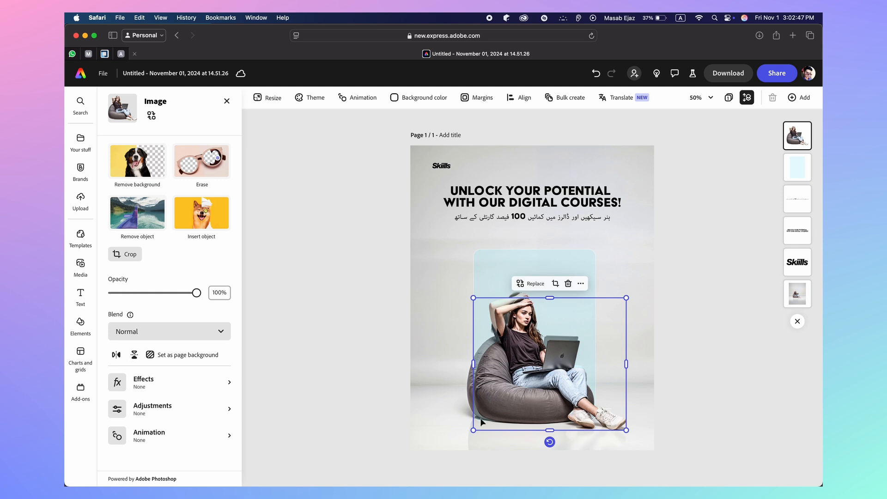
left_click_drag(470, 294, 463, 289)
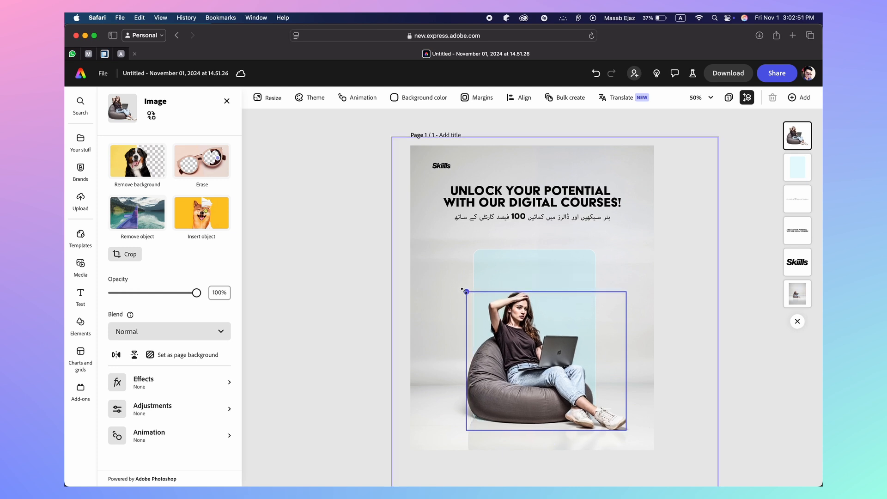
left_click_drag(462, 289, 462, 289)
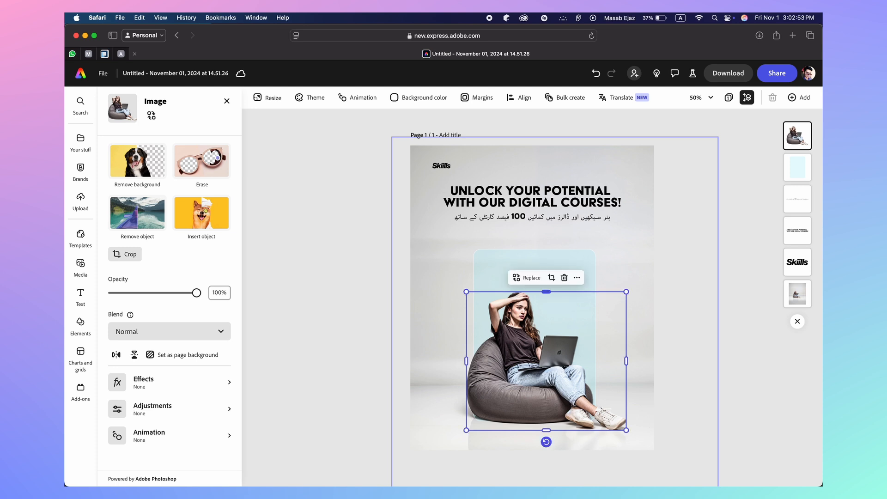
Zoom in to align the cutout exactly over the original photo, then select the panel
scroll(505, 319, "up", 10)
scroll(505, 319, "down", 5)
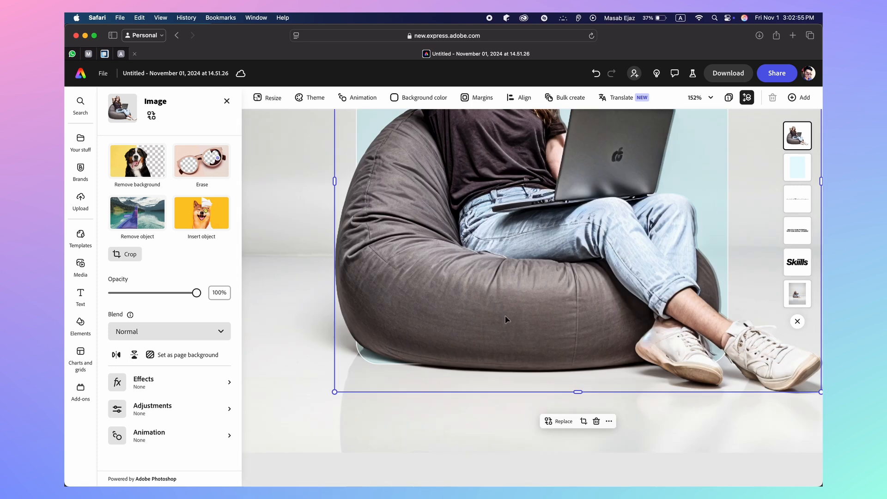
mouse_move(684, 353)
left_mouse_down()
mouse_move(667, 345)
mouse_move(686, 345)
left_mouse_up()
scroll(685, 345, "up", 5)
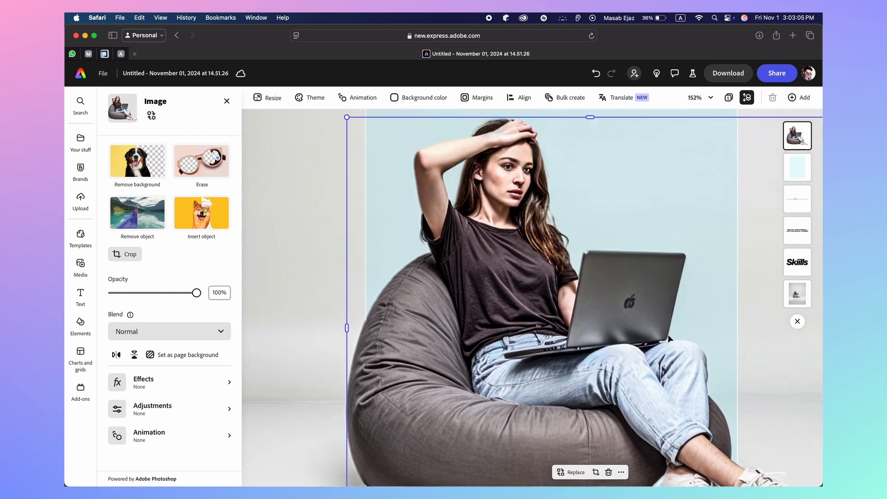
scroll(478, 274, "up", 5)
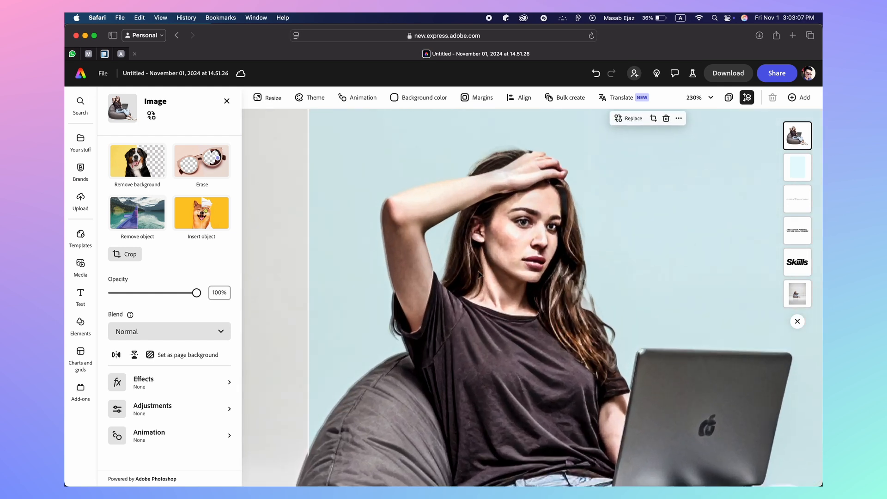
mouse_move(508, 195)
left_mouse_down()
mouse_move(506, 211)
mouse_move(506, 191)
left_mouse_up()
scroll(505, 192, "down", 10)
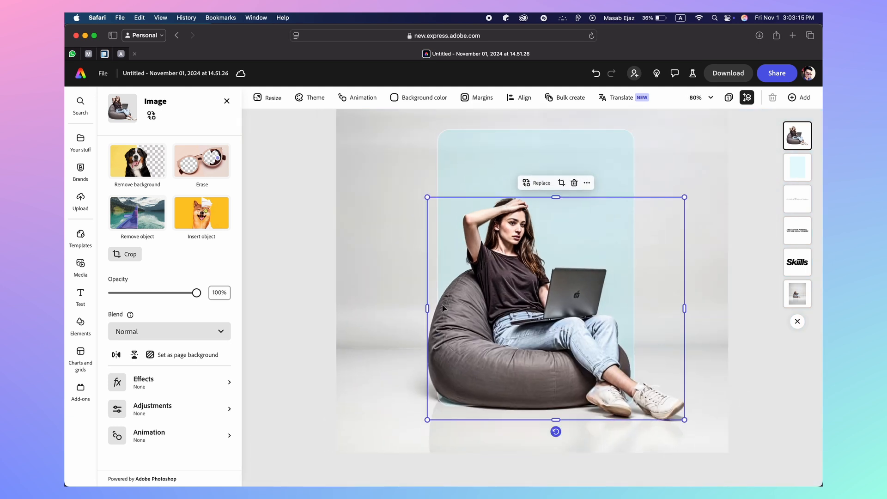
scroll(443, 319, "up", 5)
scroll(436, 392, "down", 3)
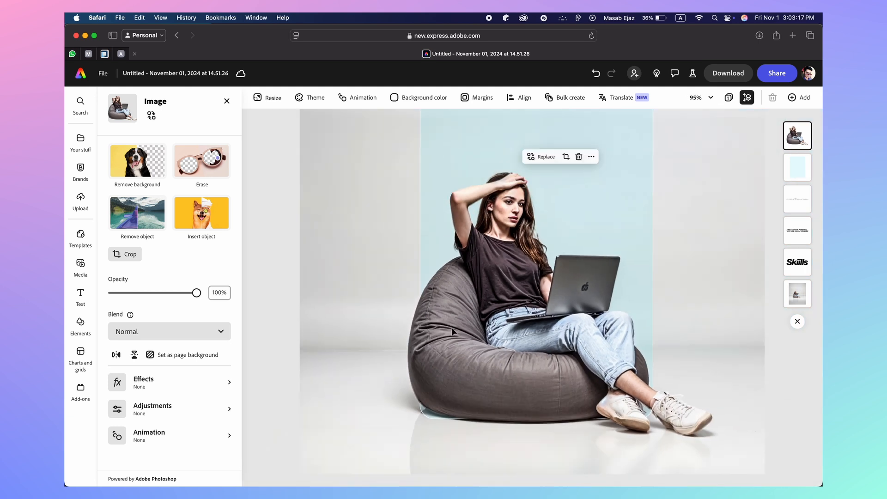
scroll(453, 332, "down", 1)
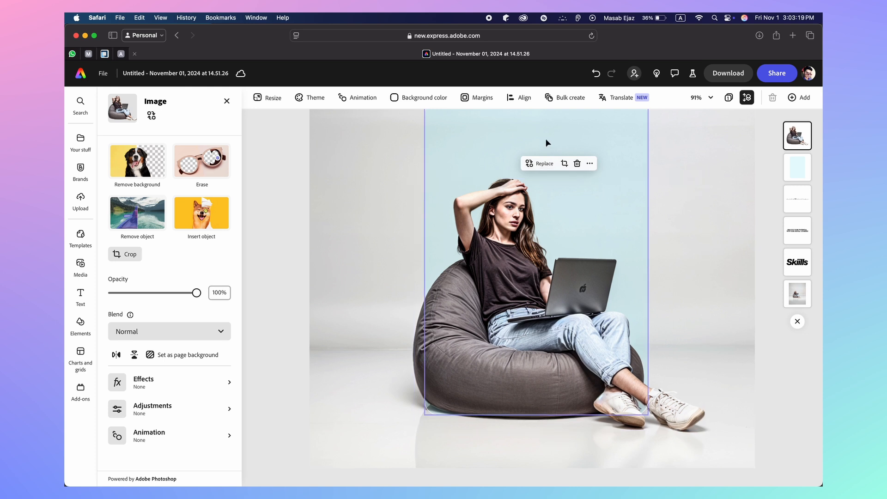
scroll(547, 143, "down", 5)
left_click(501, 249)
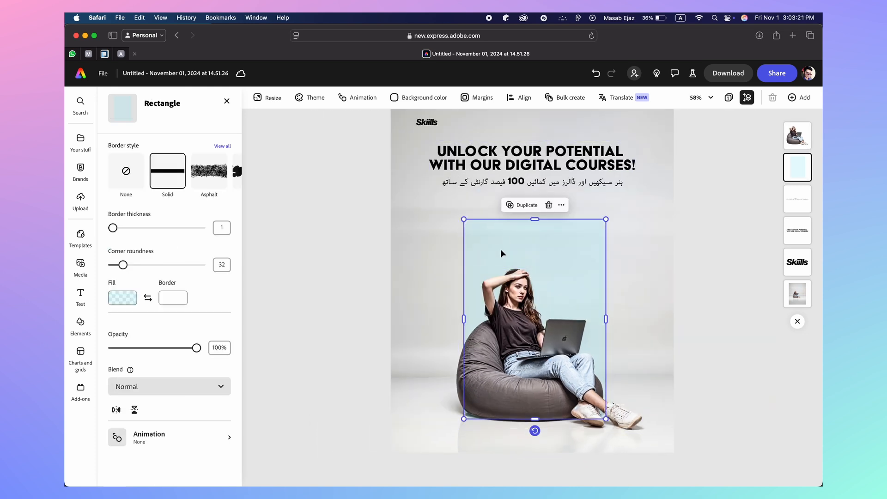
Nudge the rounded panel slightly higher behind the woman and reselect it
left_click_drag(501, 250, 499, 243)
left_click(306, 308)
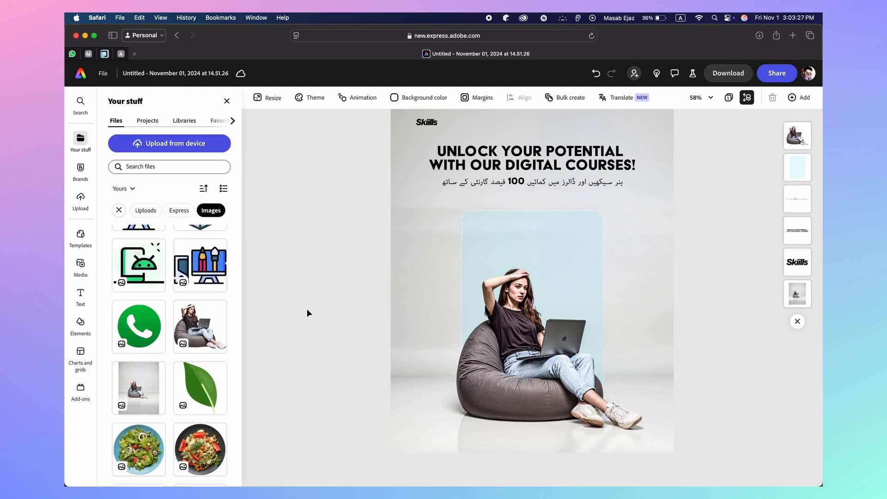
left_click(535, 231)
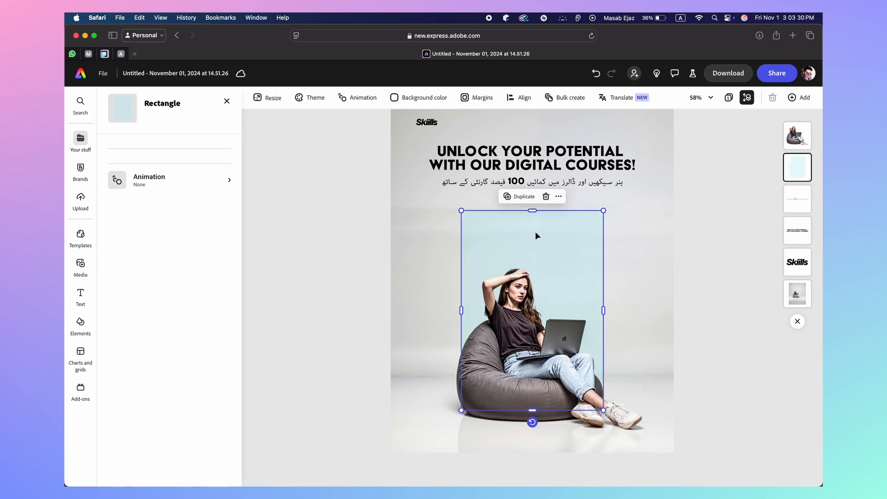
left_click(519, 97)
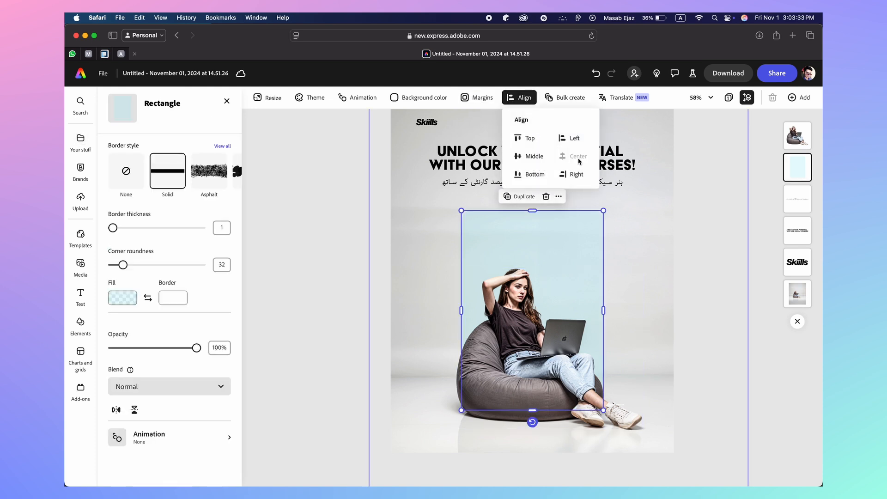
left_click(297, 307)
left_click(306, 316)
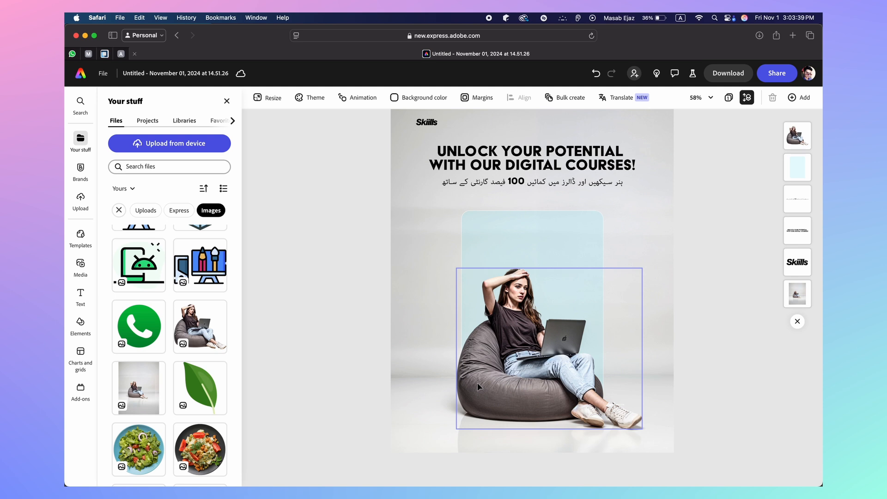
left_click(519, 232)
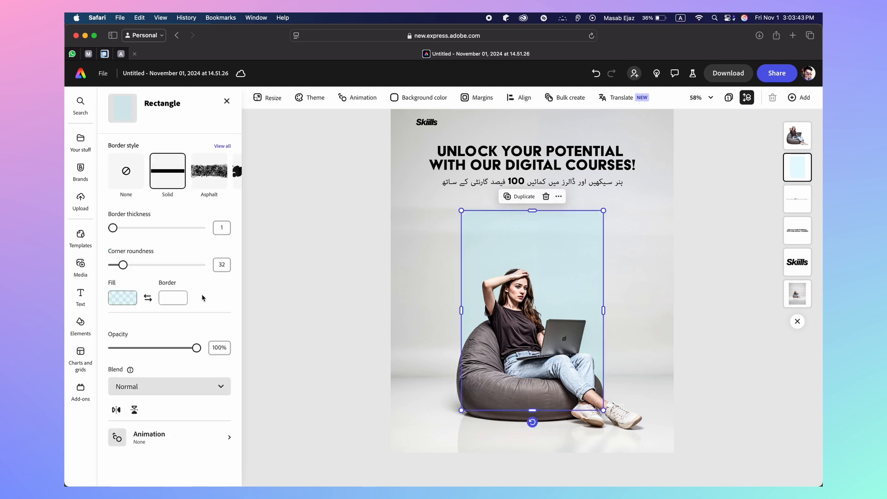
Try a lighter blue fill on the panel and lower its opacity
left_click(119, 299)
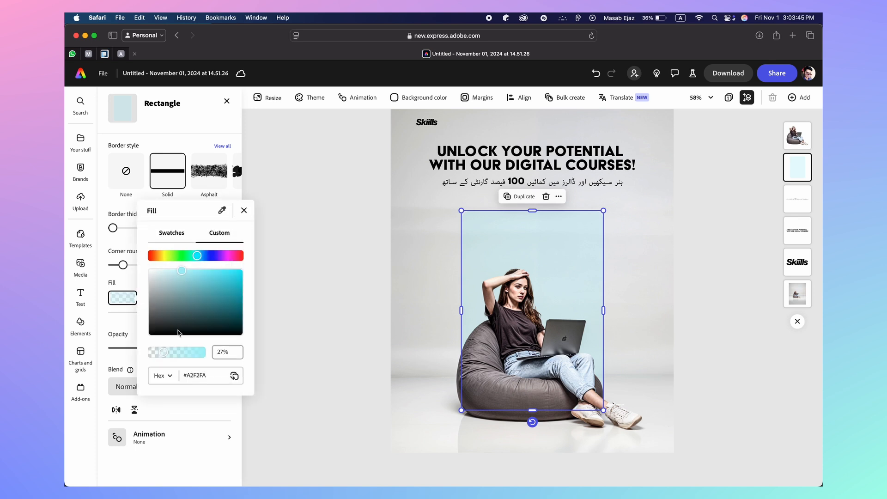
left_click_drag(180, 271, 175, 271)
left_click(350, 265)
left_click(349, 266)
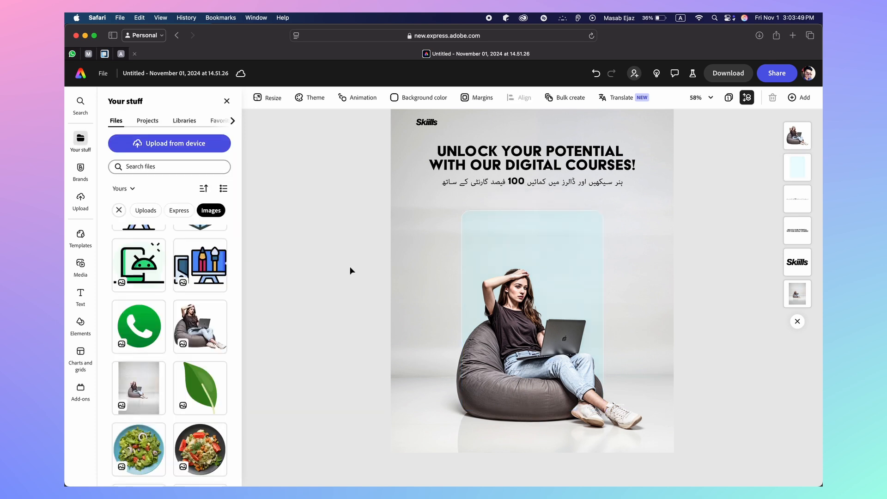
left_click(484, 234)
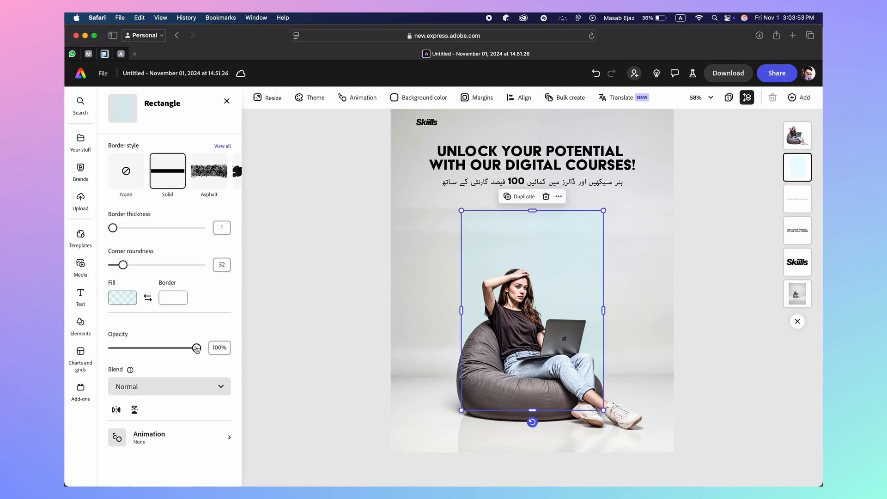
left_click_drag(196, 349, 147, 349)
Change the panel fill to cyan #00E9FF at 40% opacity
left_click(123, 298)
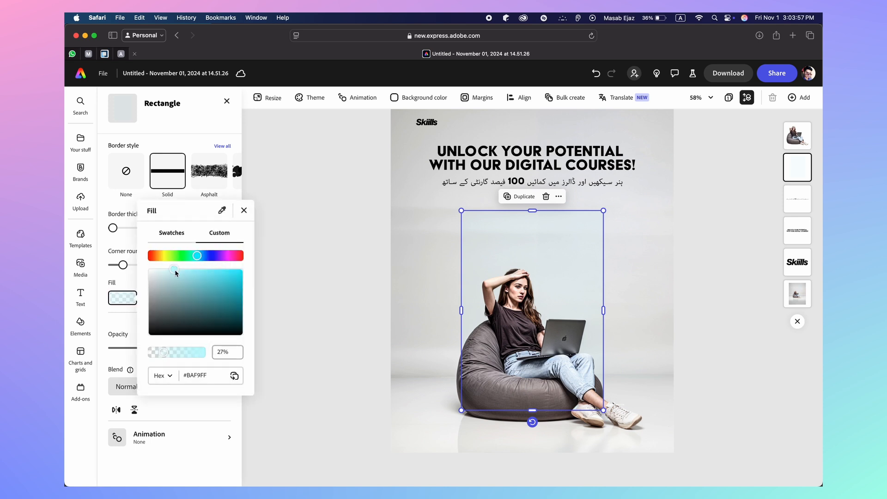
left_click_drag(175, 272, 248, 270)
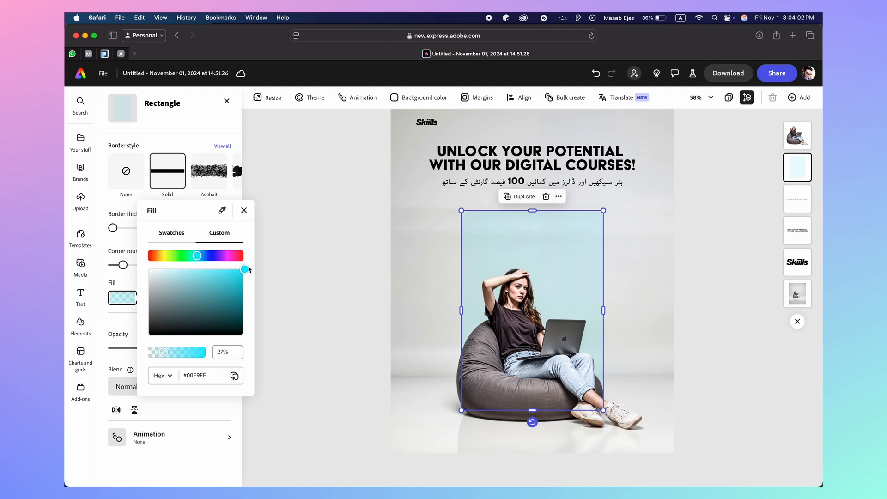
left_click(130, 342)
left_click_drag(147, 351, 147, 352)
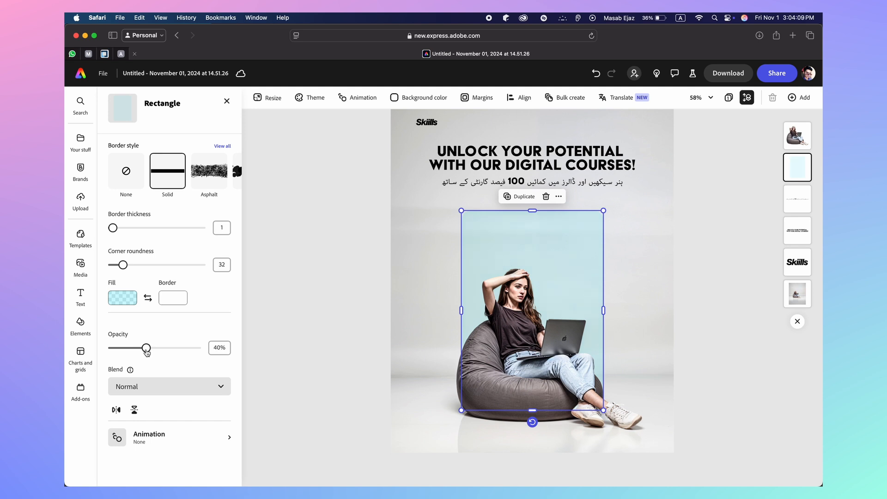
left_click(309, 314)
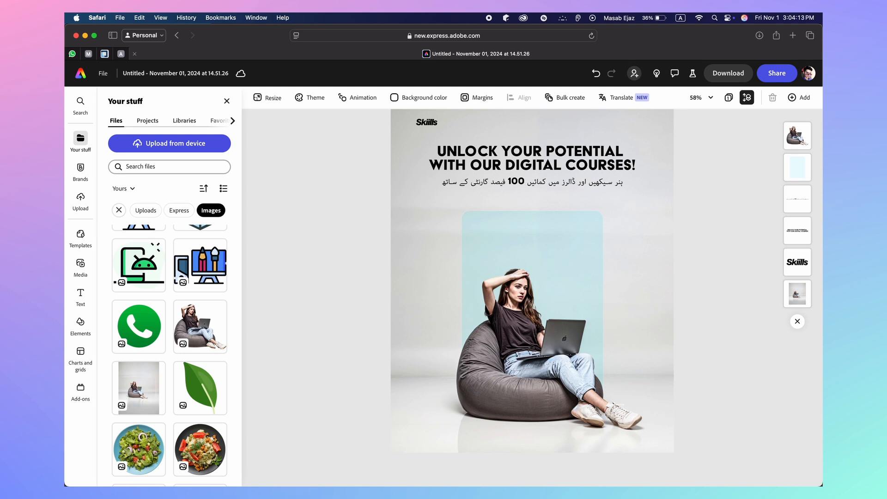
Fade the panel behind the woman to about 14% opacity, checking it against the reference poster
left_click(592, 462)
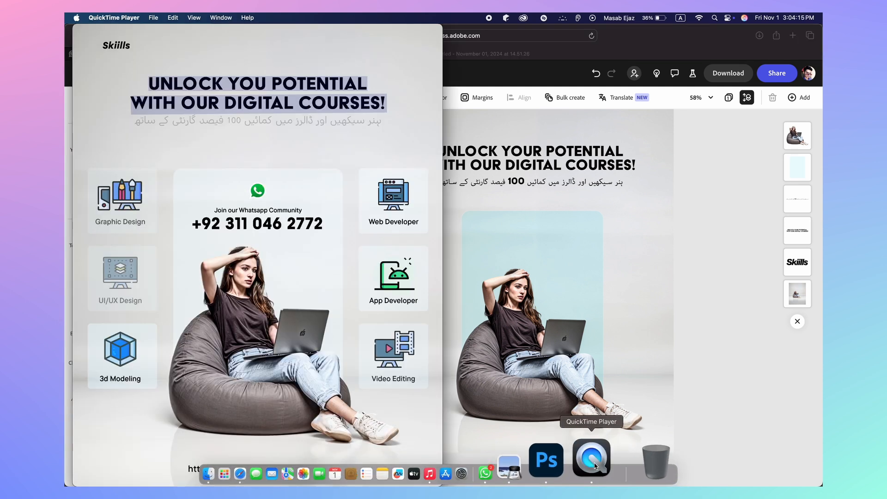
left_click(529, 254)
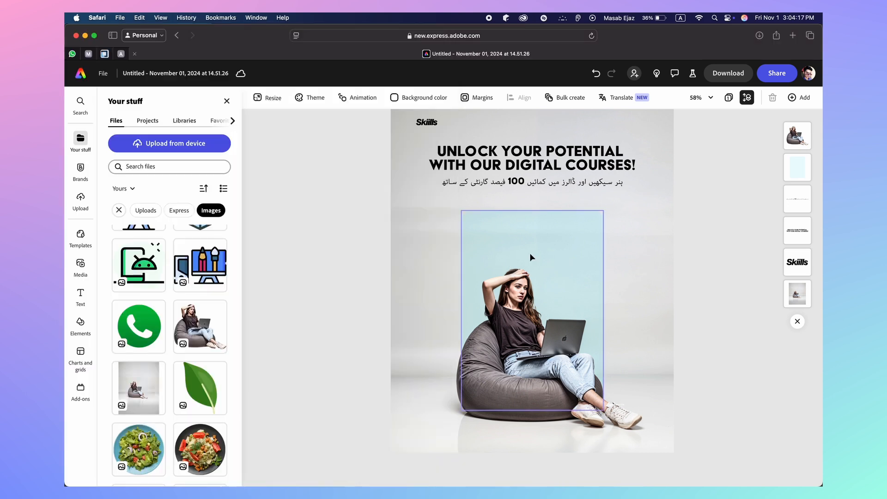
left_click(531, 242)
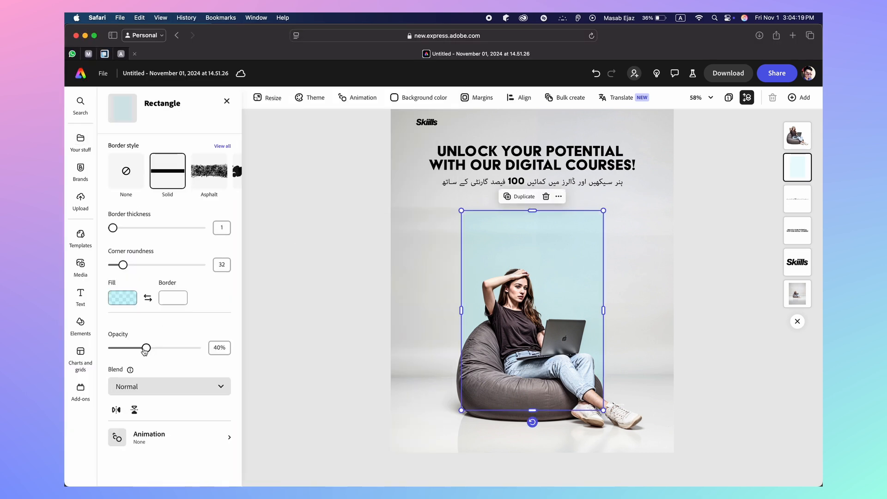
left_click_drag(144, 348, 131, 349)
left_click(289, 317)
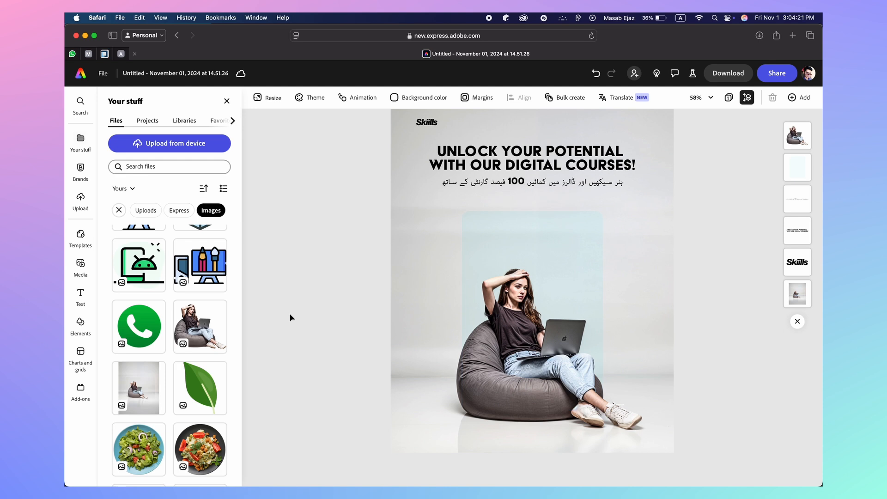
left_click(501, 227)
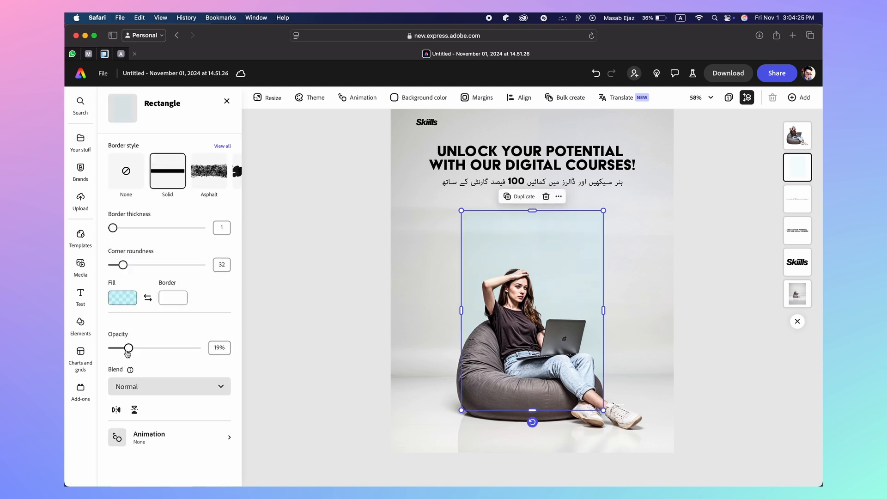
left_click_drag(130, 351, 120, 352)
left_click(261, 303)
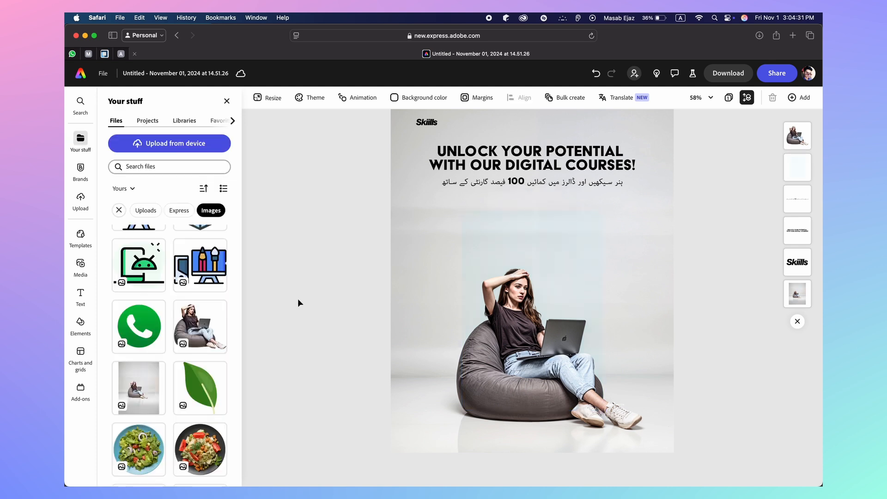
Make the panel's cyan fill fully opaque, then lower the panel opacity to about 5%
left_click(560, 236)
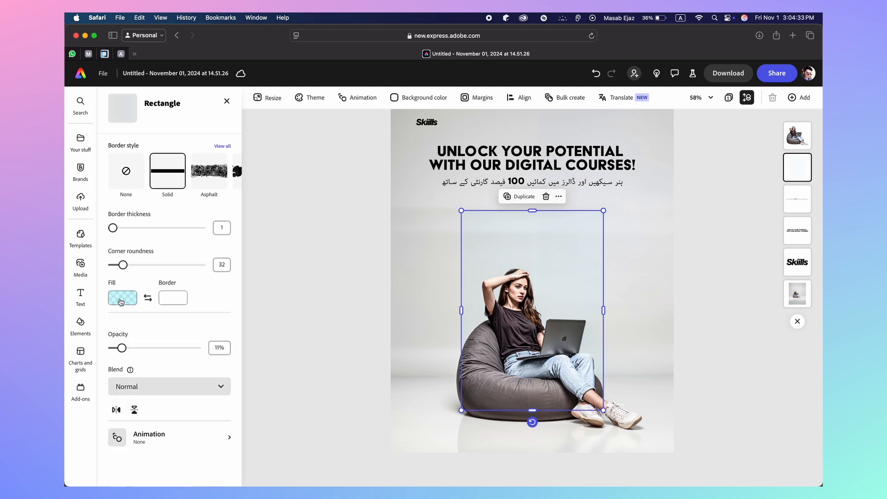
left_click(121, 302)
left_click_drag(163, 352, 297, 356)
left_click(299, 354)
left_click(384, 319)
left_click(285, 328)
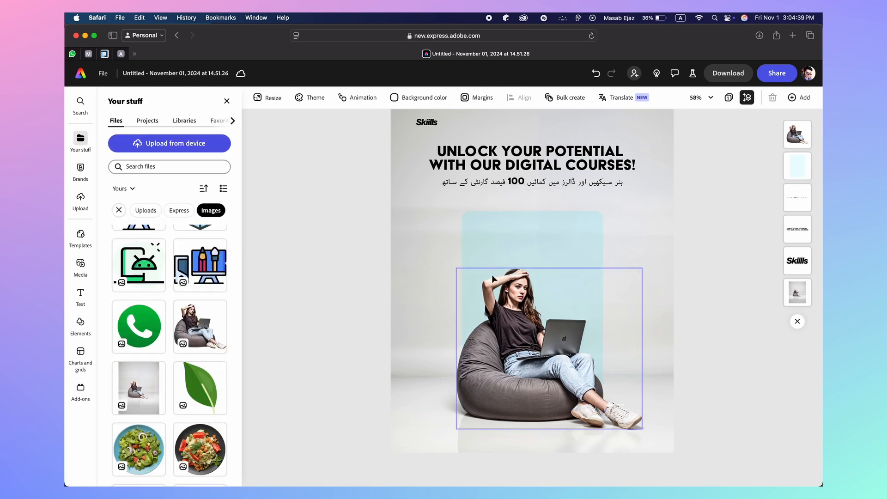
left_click(494, 246)
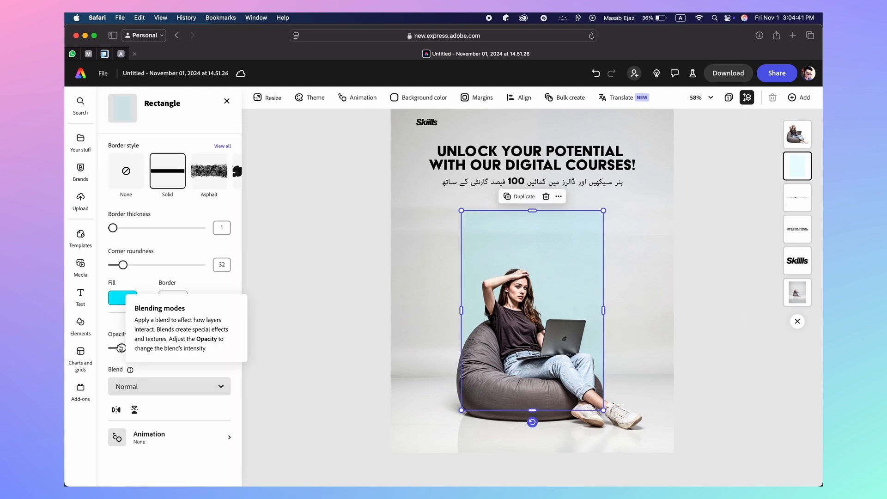
left_click_drag(121, 348, 115, 350)
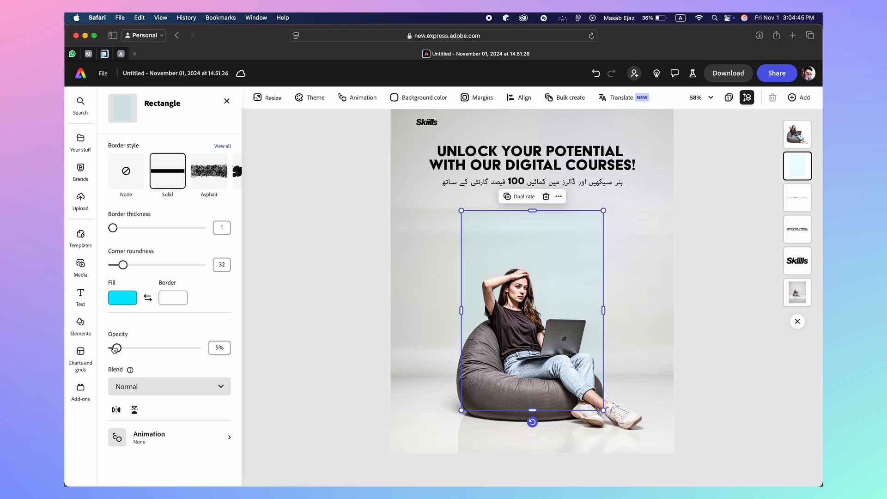
left_click(312, 297)
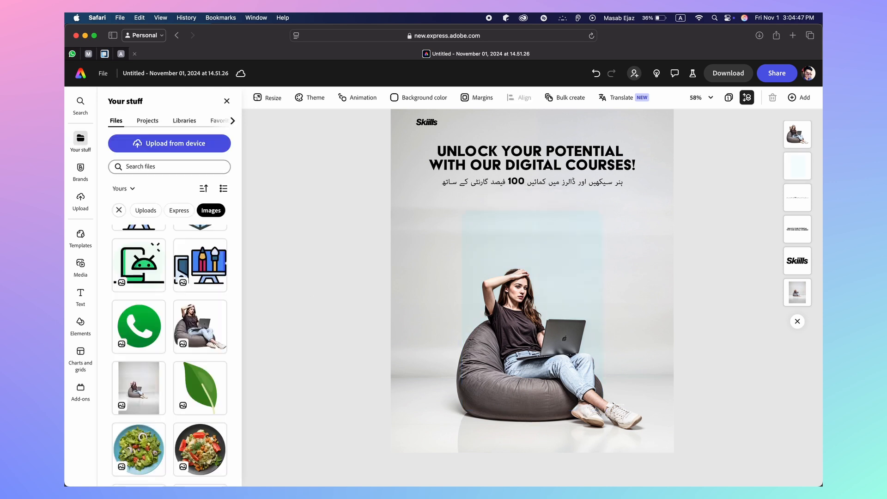
Desaturate the panel's cyan fill and raise its opacity to about 16%
left_click(591, 465)
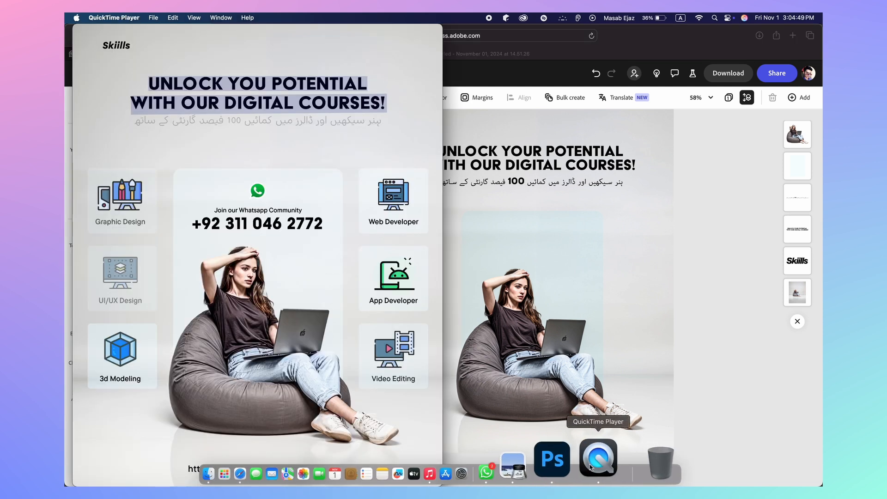
left_click(528, 253)
left_click(527, 251)
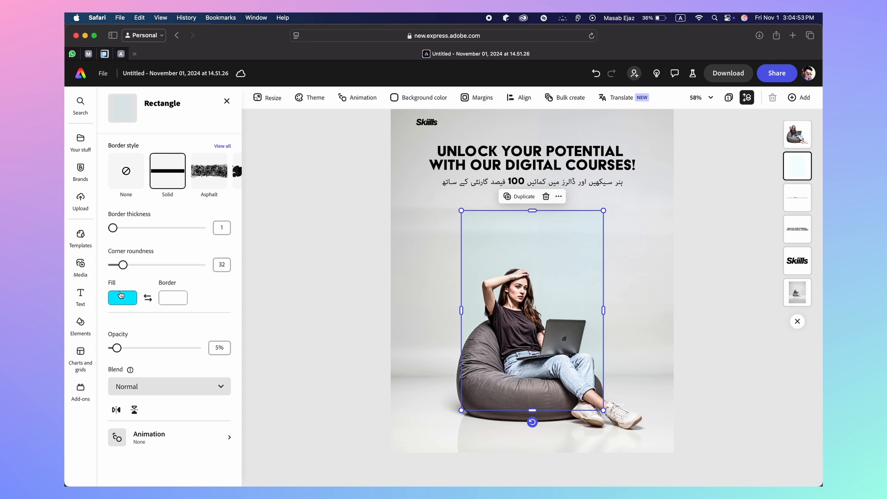
left_click(120, 295)
left_click_drag(243, 273, 207, 271)
left_click(315, 269)
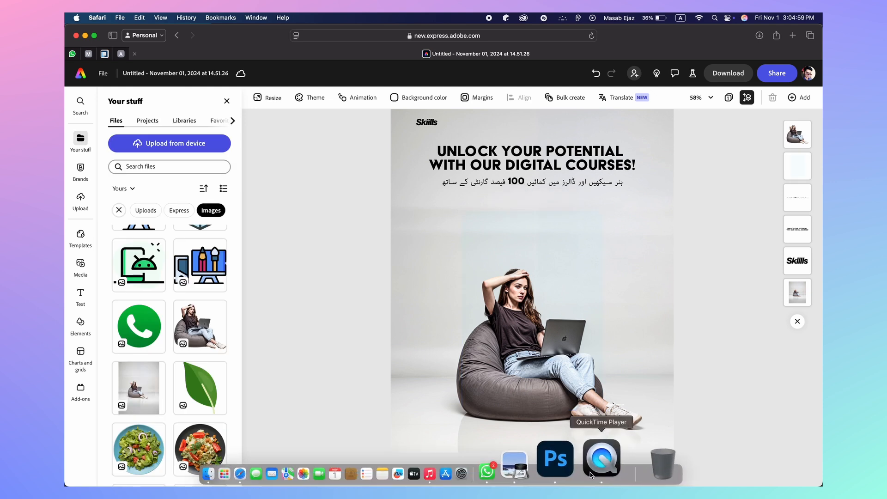
left_click(599, 458)
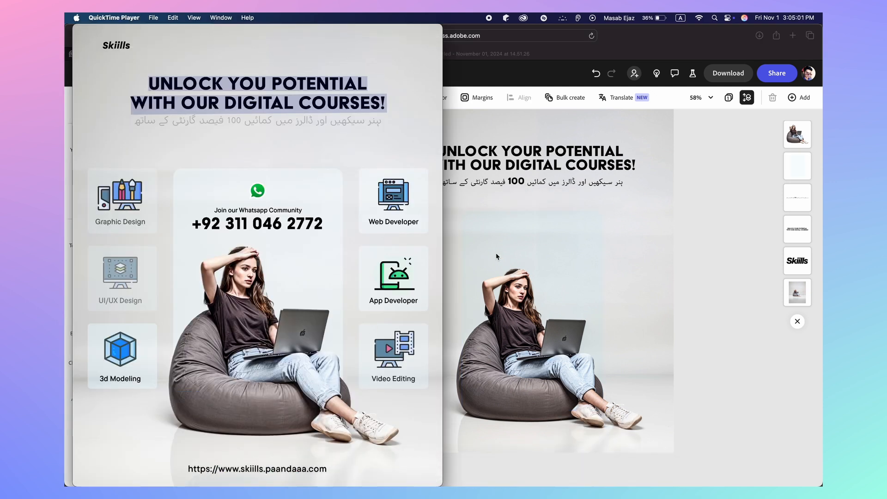
left_click(549, 240)
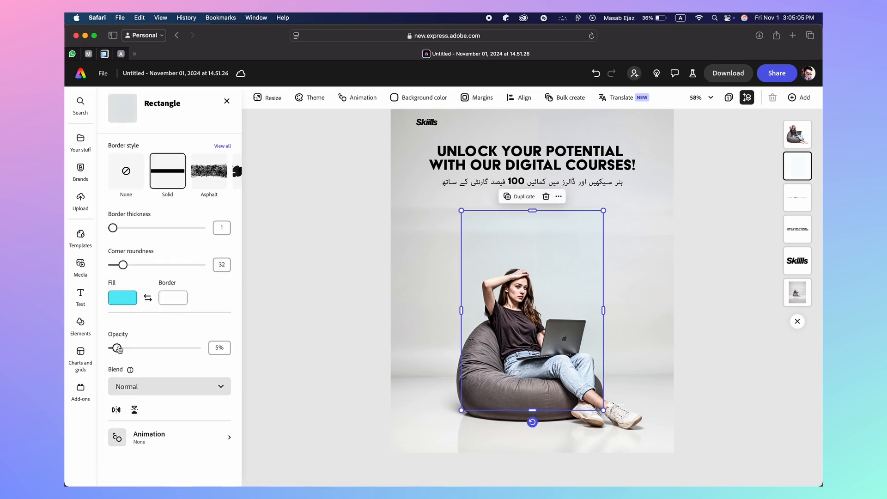
mouse_move(117, 348)
left_mouse_down()
mouse_move(127, 348)
mouse_move(120, 351)
left_mouse_up()
left_click(247, 320)
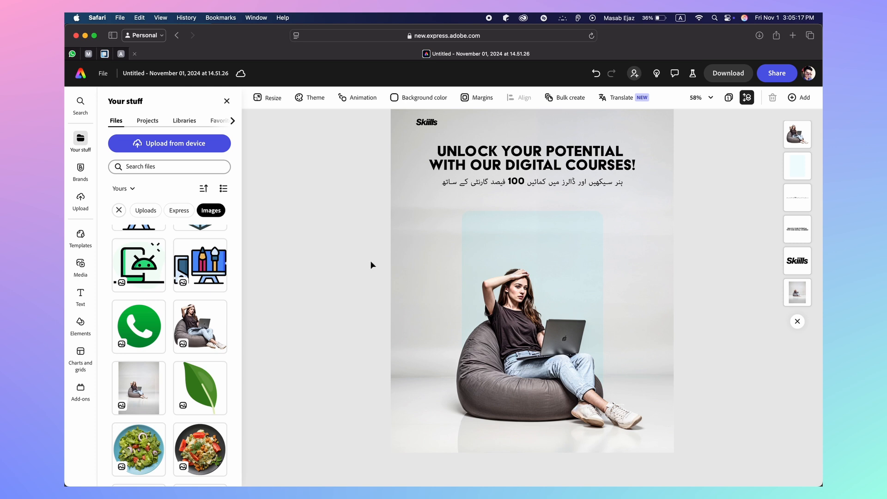
Shift the panel's fill toward a muted, greyer teal to match the reference poster
left_click(498, 237)
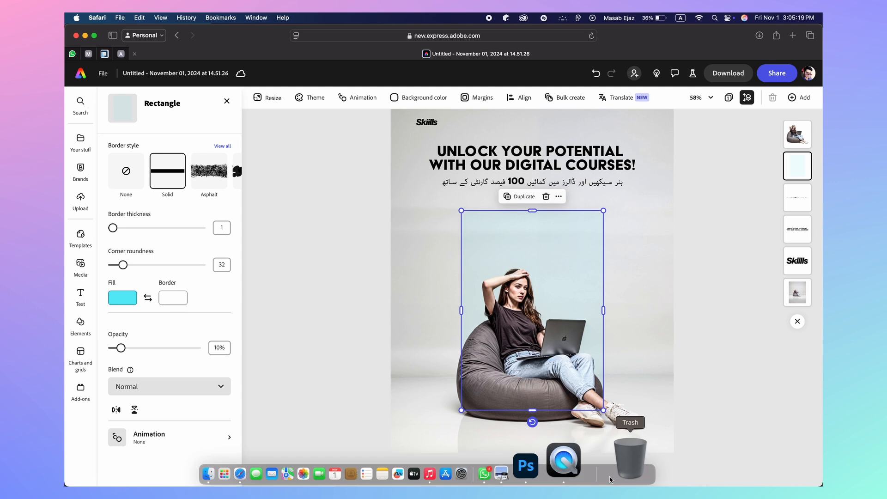
left_click(598, 473)
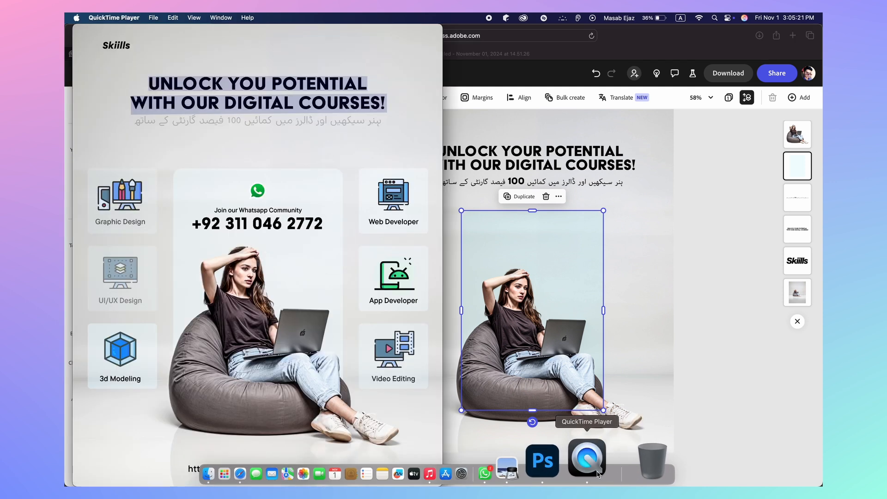
left_click(746, 341)
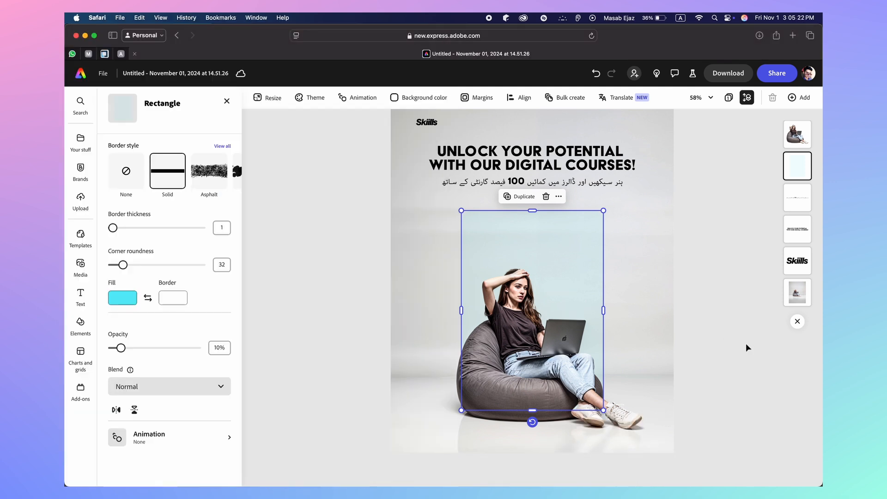
left_click(120, 300)
left_click_drag(196, 278, 191, 286)
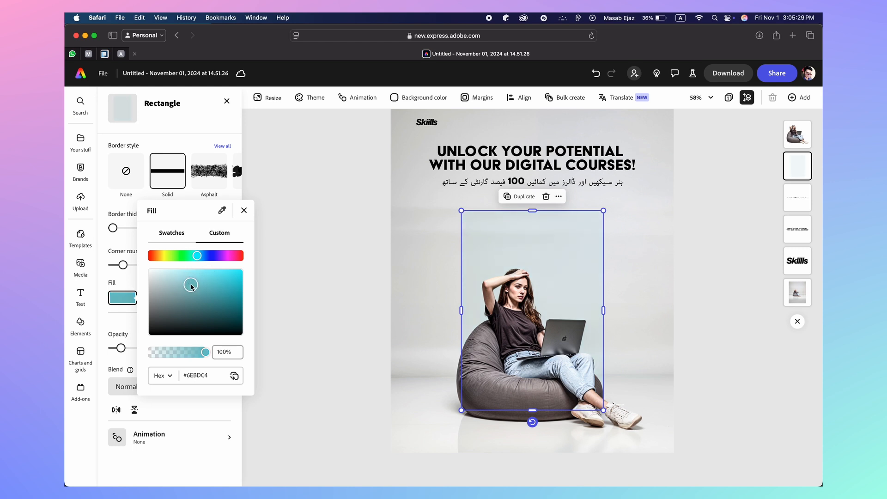
left_click(319, 300)
left_click(322, 305)
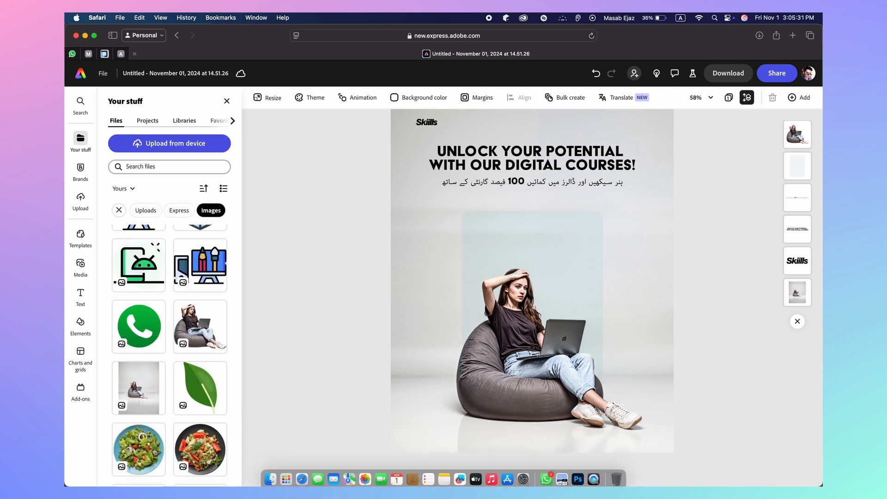
left_click(595, 474)
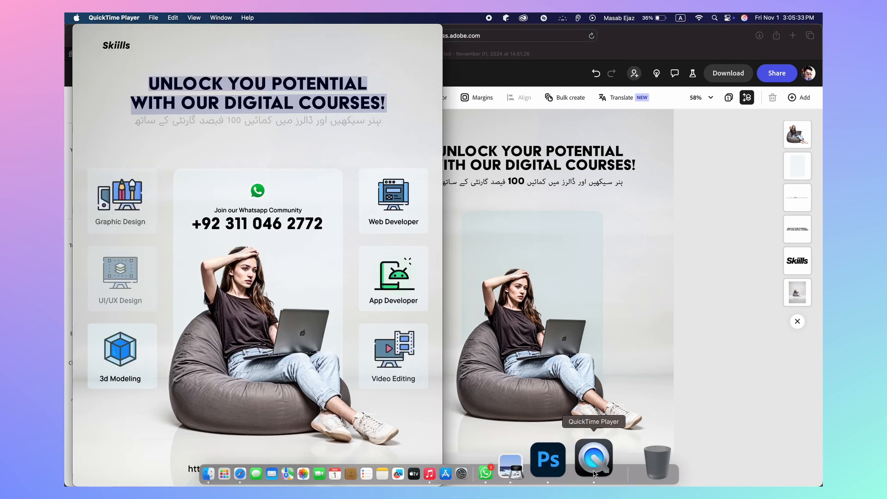
left_click(740, 352)
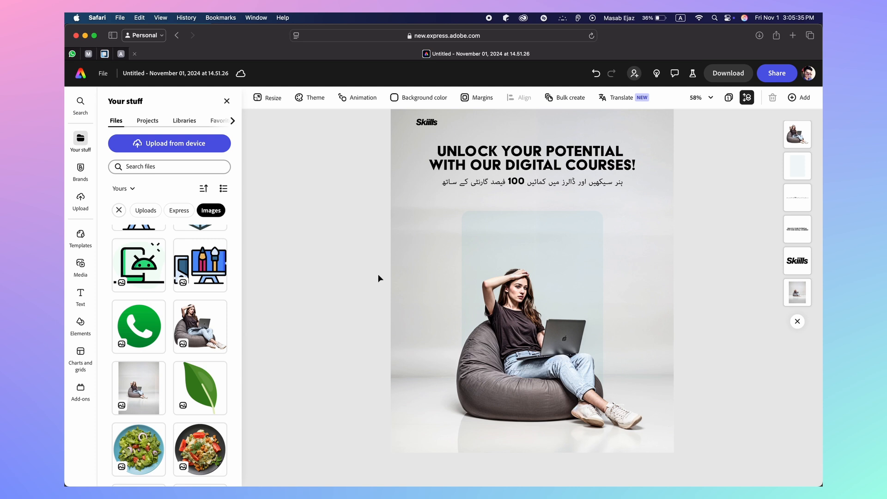
left_click(471, 254)
left_click(122, 298)
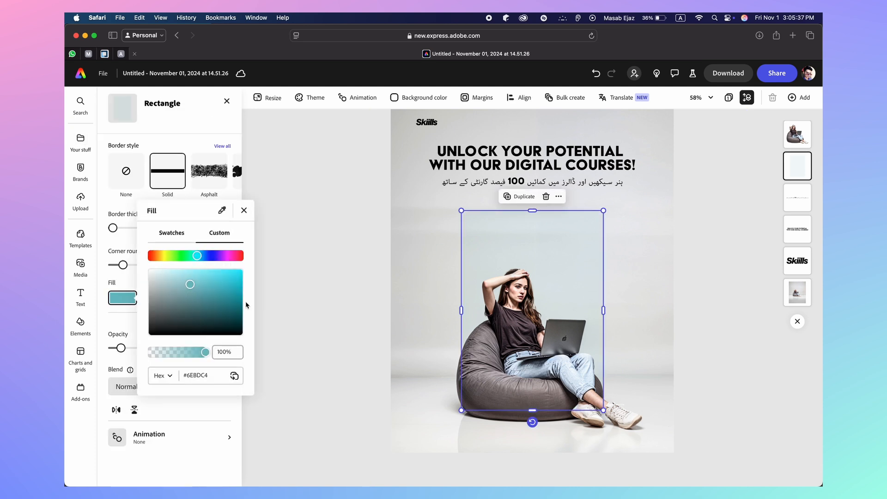
left_click_drag(190, 284, 182, 293)
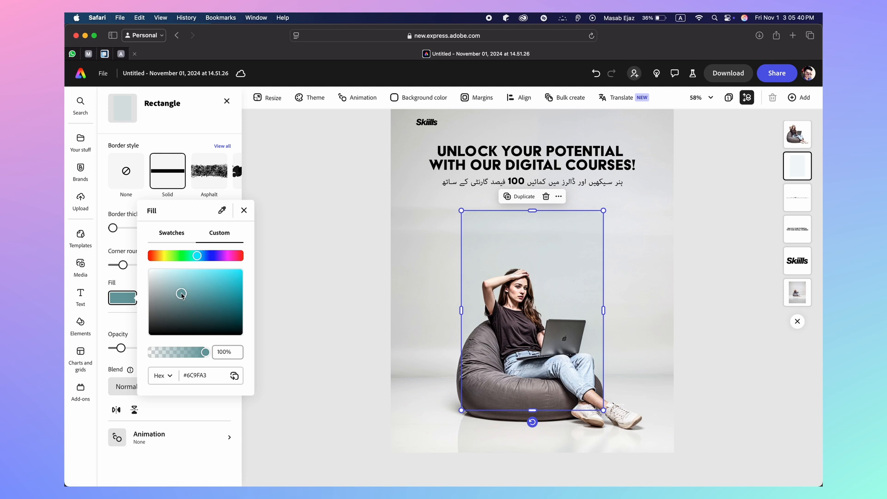
left_click(124, 353)
Set the panel opacity to 20% and fine-tune the fill to a soft light teal
left_click_drag(122, 349, 127, 352)
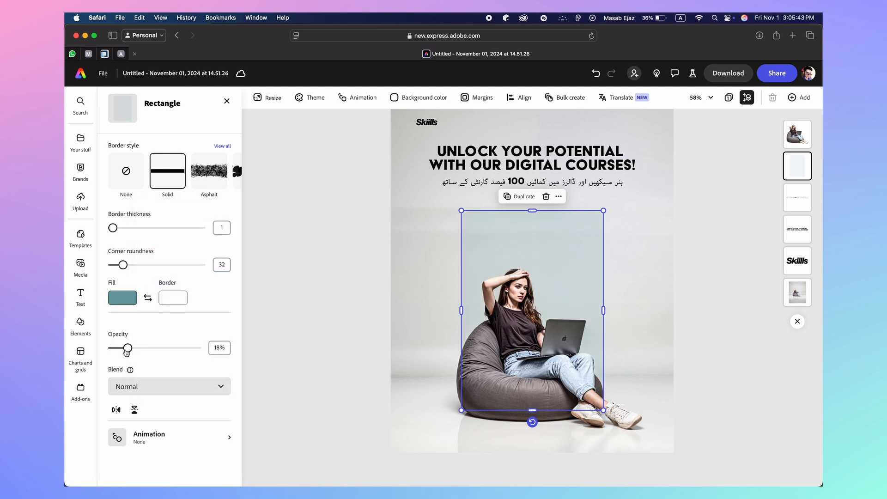
left_click(219, 347)
type("2")
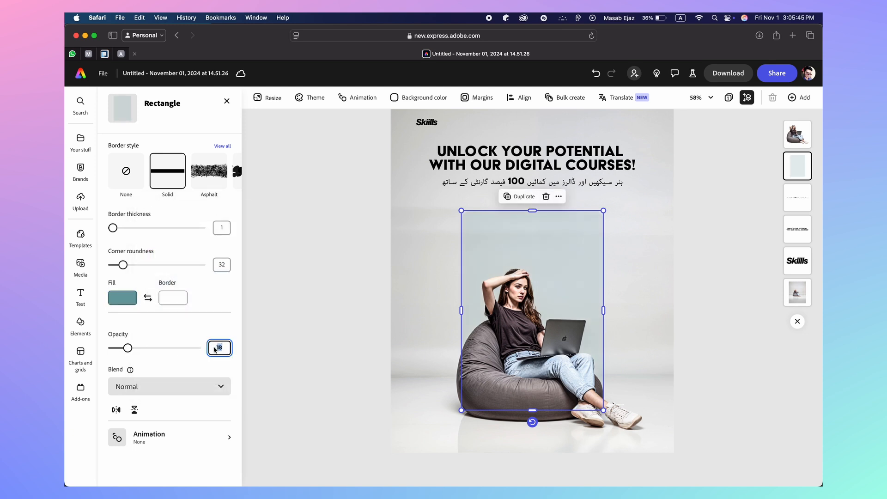
type("0")
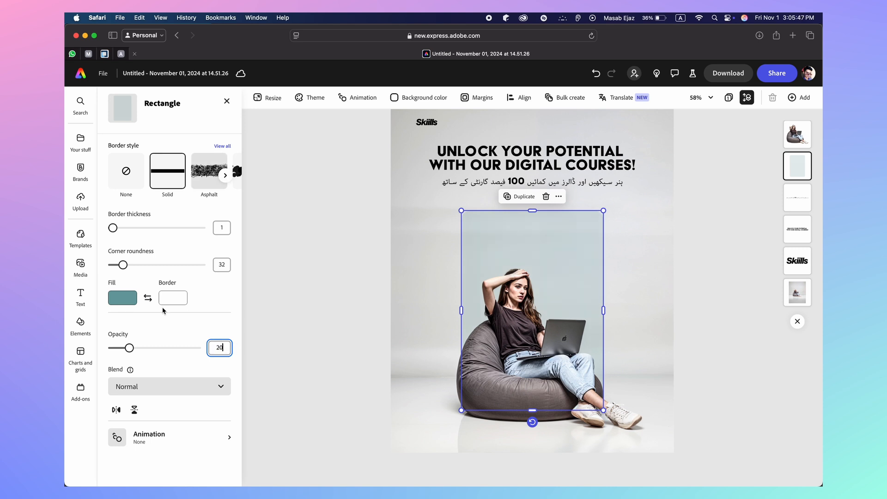
left_click(123, 298)
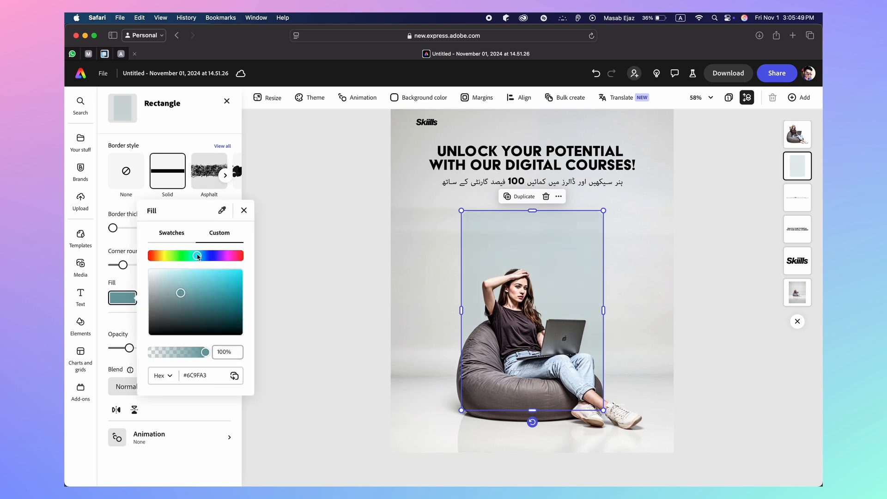
left_click_drag(197, 257, 195, 256)
left_click_drag(196, 257, 197, 255)
left_click_drag(180, 292, 163, 272)
Duplicate the faint panel to the left and shrink the copy into a small square card
left_click(317, 270)
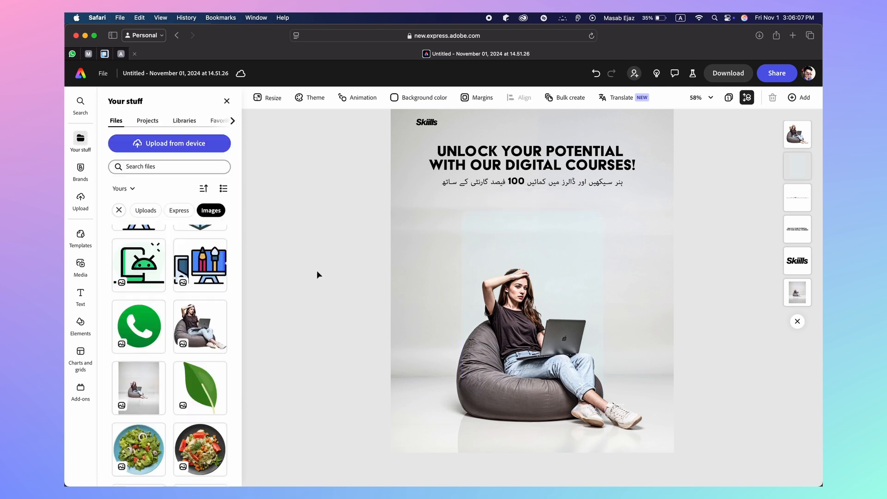
left_click(595, 458)
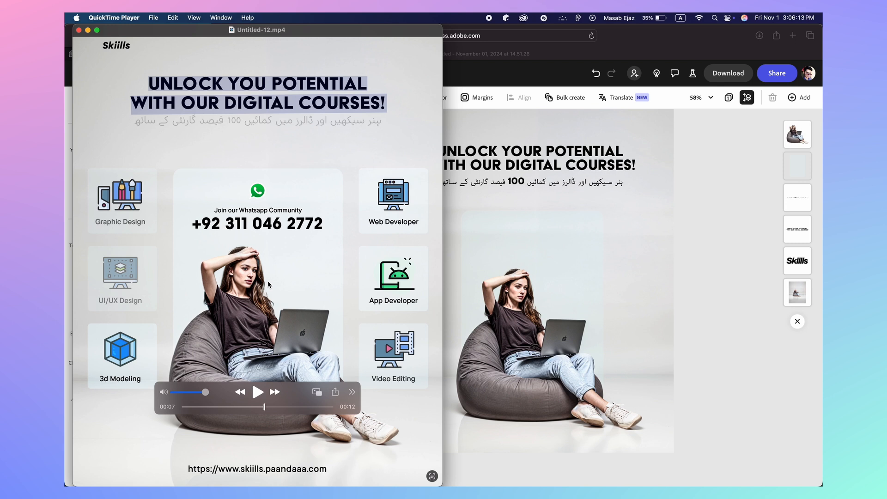
left_click(739, 305)
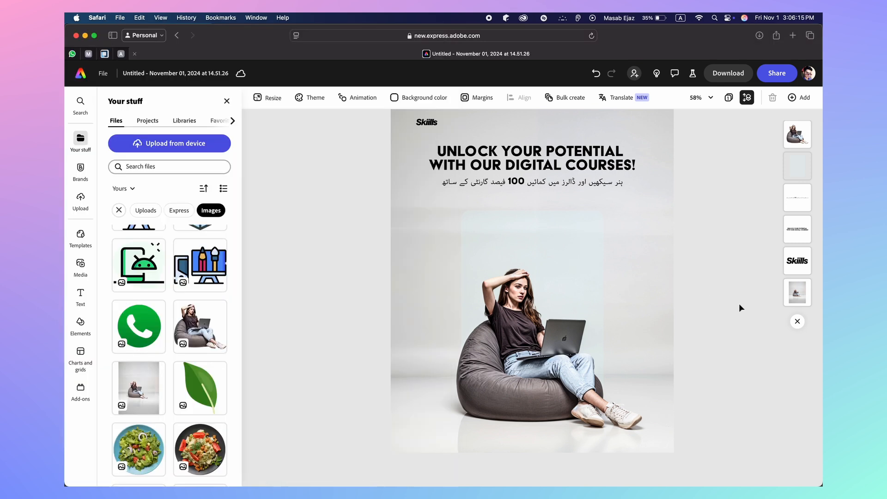
left_click(572, 250)
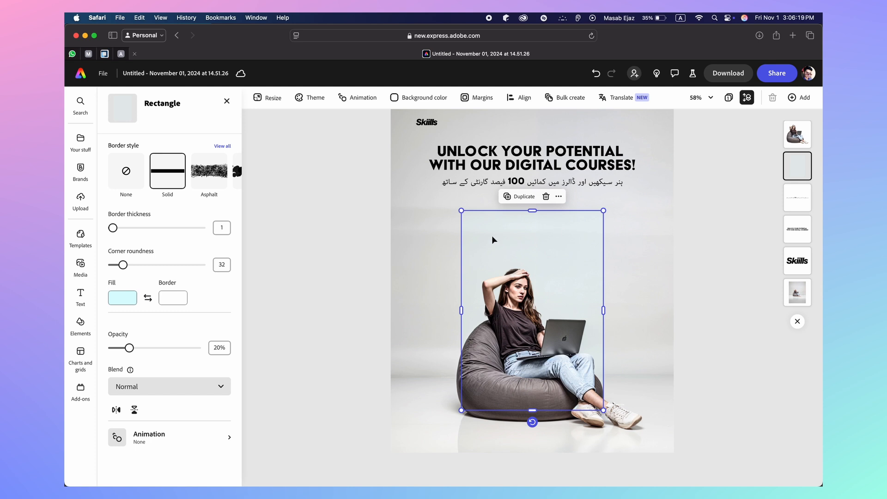
left_click_drag(498, 259, 436, 259)
left_click_drag(542, 410, 451, 233)
Align the small top-left card and increase its corner roundness
left_click(329, 254)
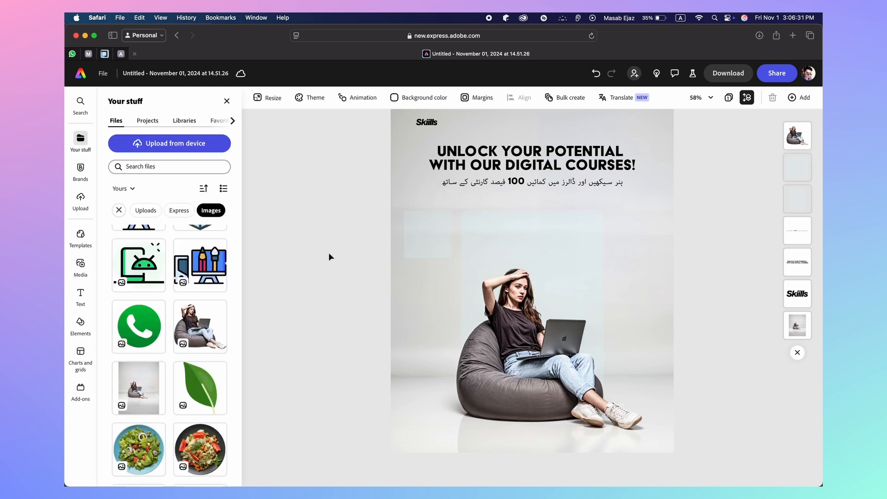
left_click(420, 231)
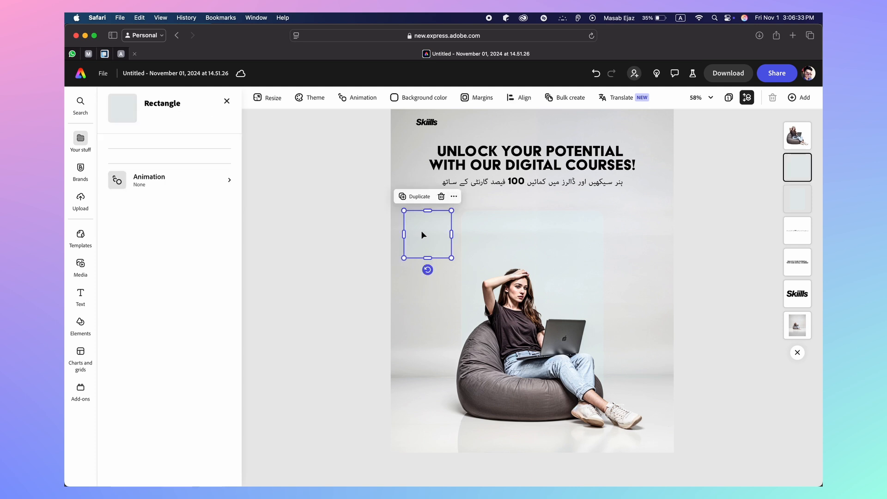
left_click_drag(420, 231, 420, 233)
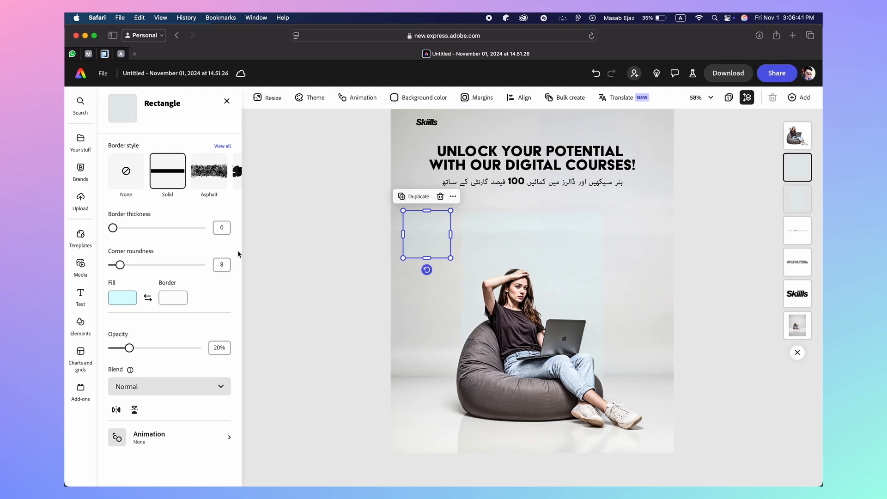
left_click(290, 261)
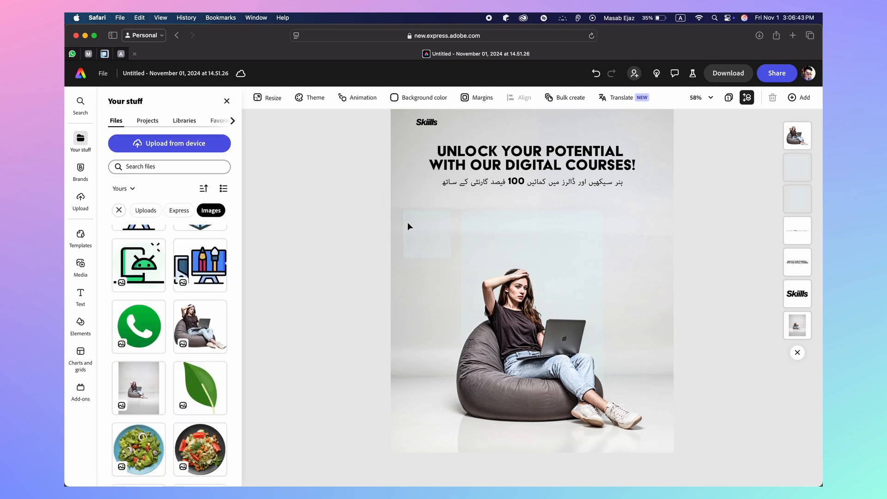
left_click(429, 223)
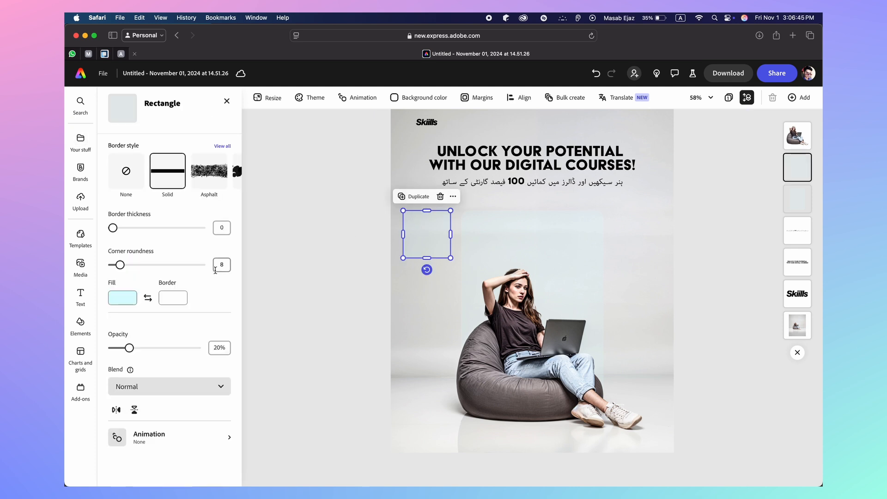
left_click_drag(120, 265, 136, 268)
left_click(277, 272)
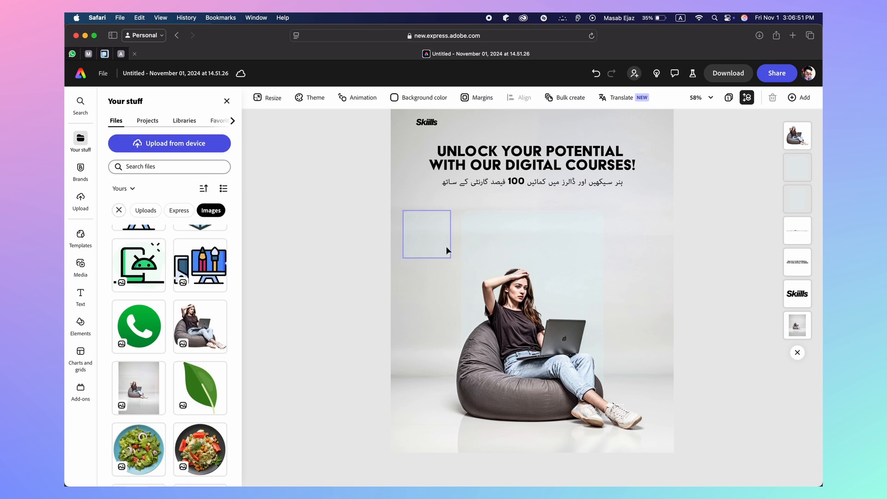
Fill the large panel with a grey-blue sampled from the photo at 40% opacity
left_click(503, 239)
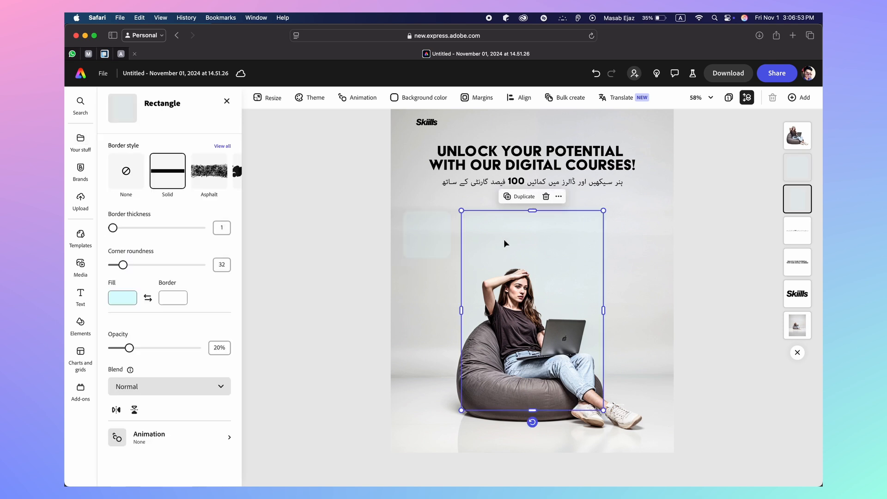
left_click(132, 301)
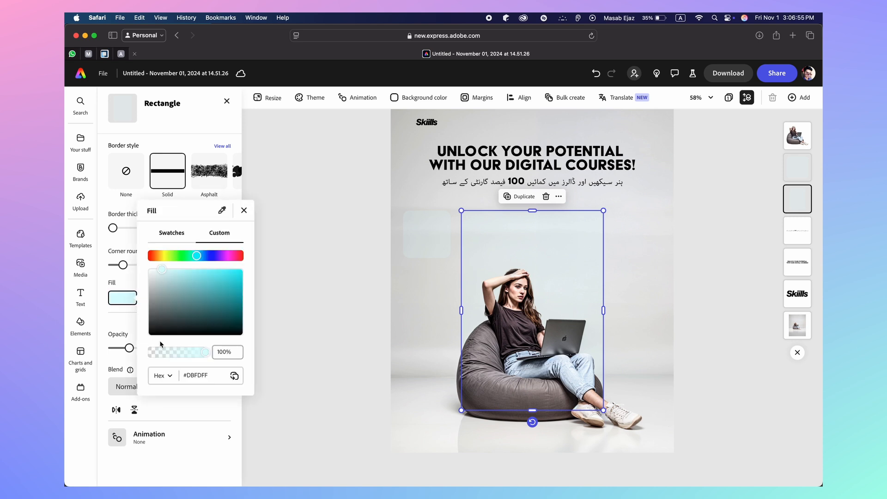
left_click(222, 211)
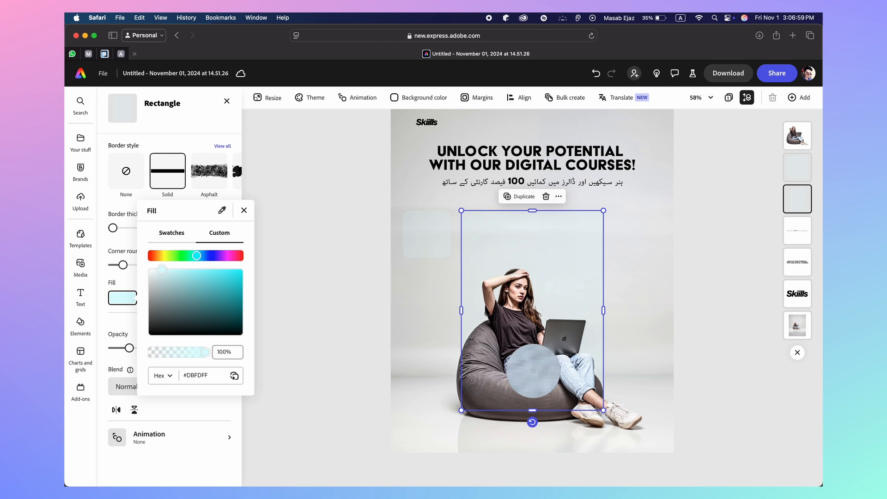
left_click(533, 370)
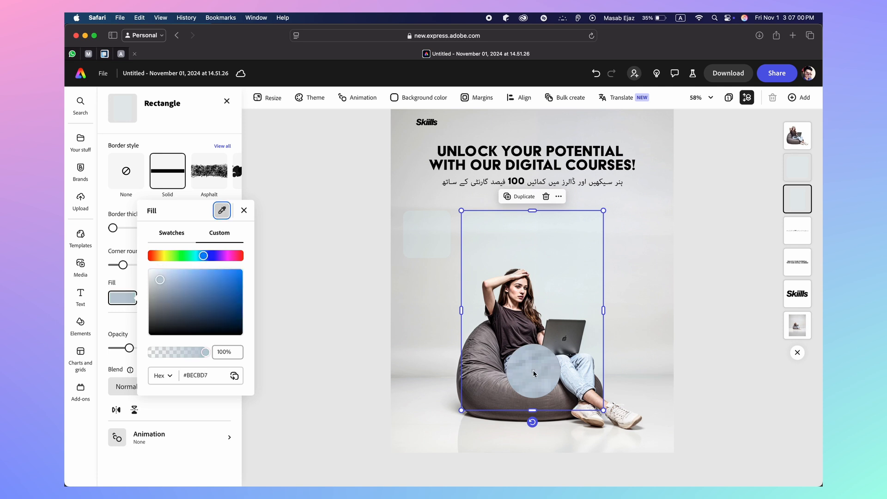
left_click(325, 320)
left_click(324, 318)
left_click(505, 241)
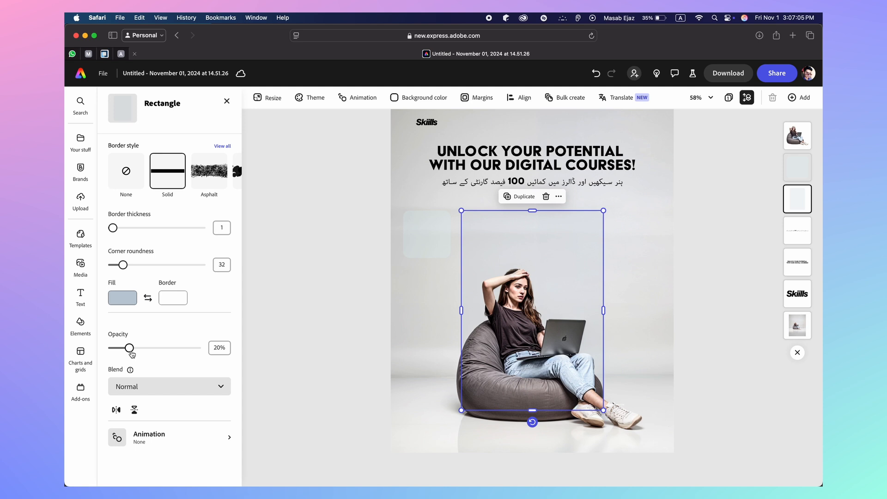
left_click_drag(131, 354, 146, 356)
Delete the small top-left rectangle
left_click(322, 336)
left_click(417, 231)
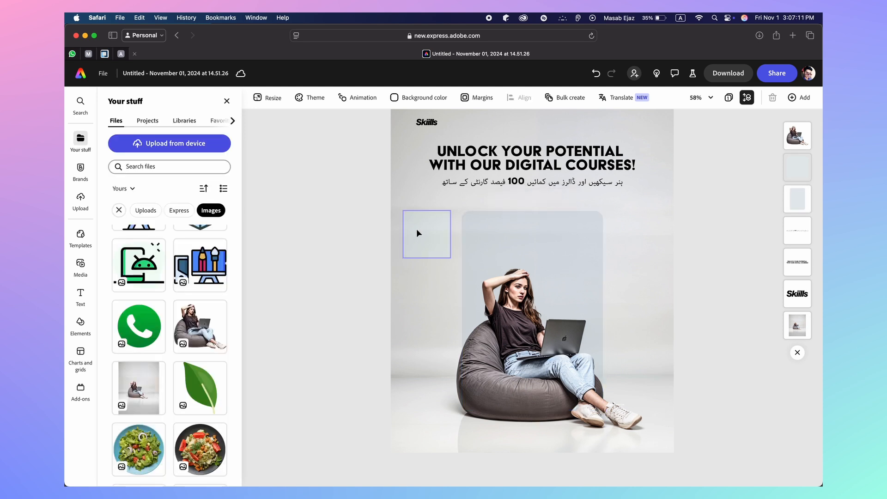
key("Delete")
Copy the large grey-blue panel into a small top-left card with corner roundness 24
left_click(521, 238)
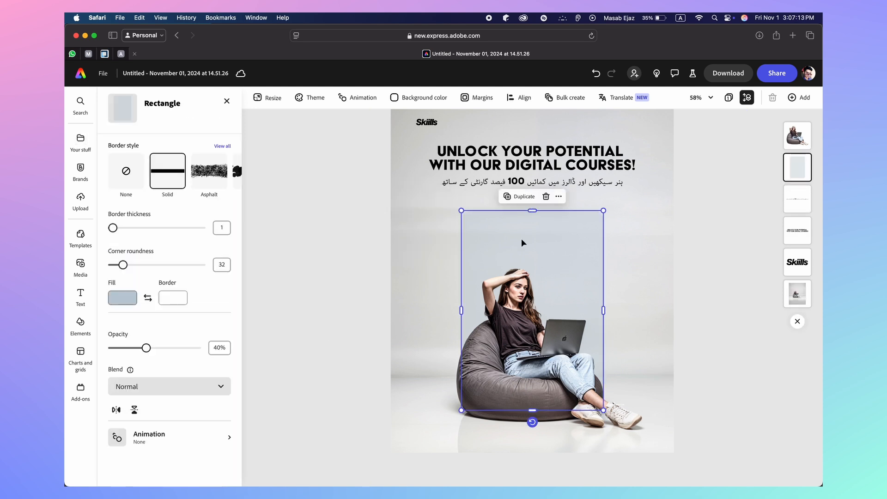
key("alt")
left_click_drag(456, 249, 453, 249)
left_click_drag(540, 409, 434, 243)
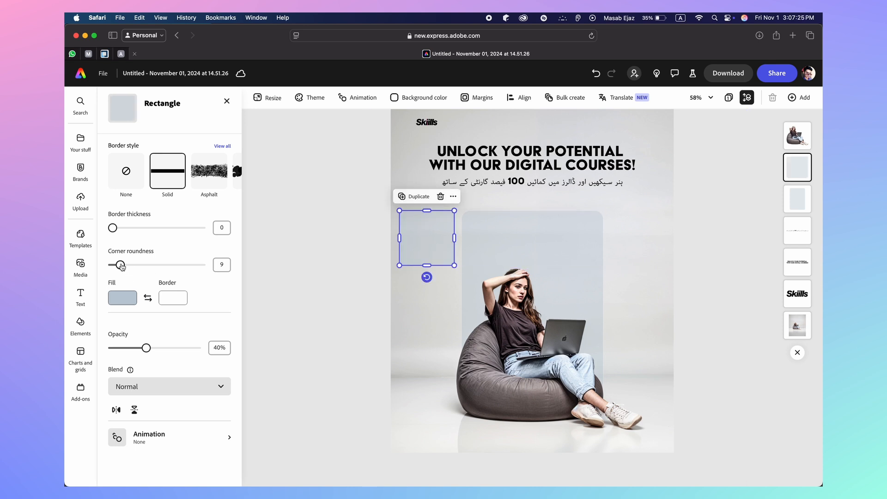
left_click_drag(121, 267, 133, 267)
left_click(296, 272)
left_click(426, 242)
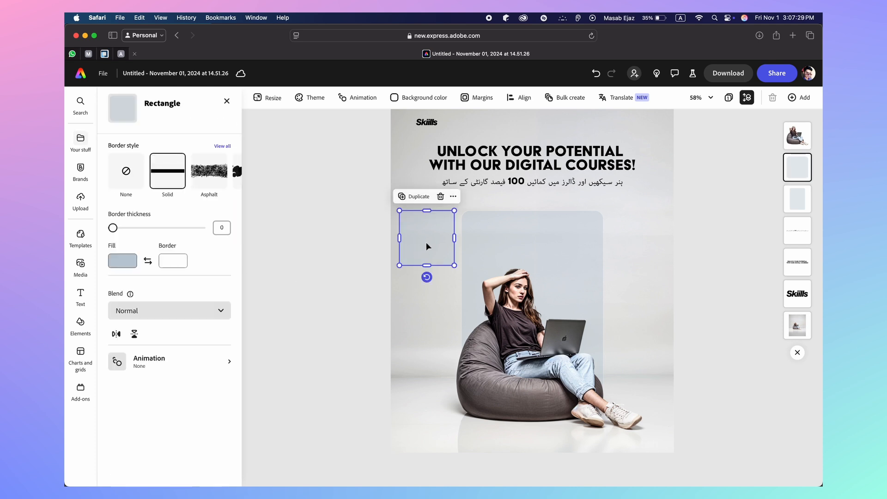
left_click_drag(425, 242, 421, 306)
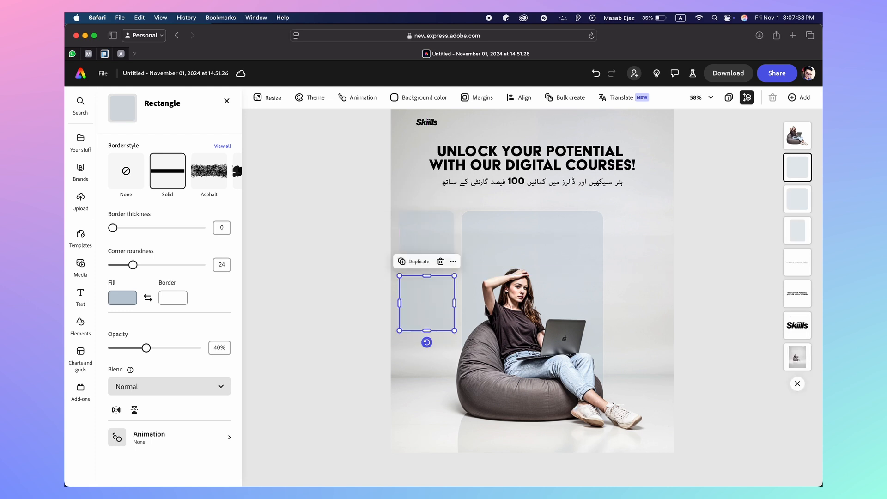
key("Delete")
left_click(424, 233)
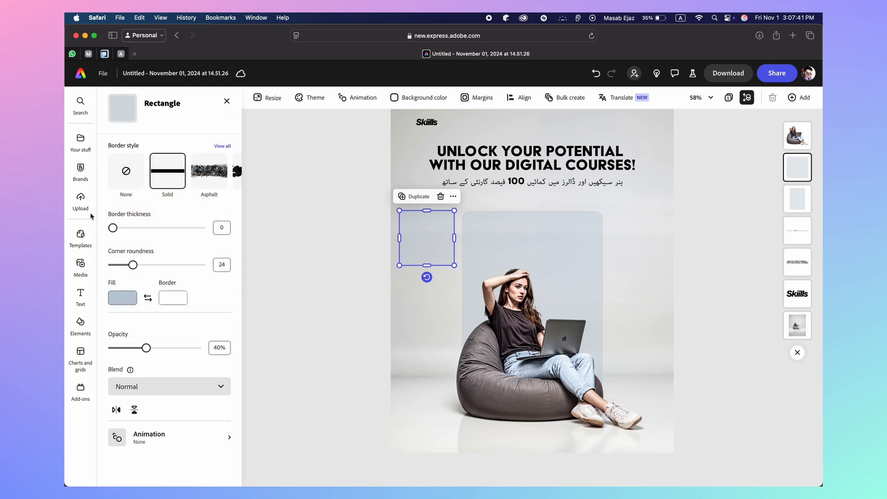
Add the art-tools computer icon from uploaded images and centre it on the top-left card
left_click(85, 148)
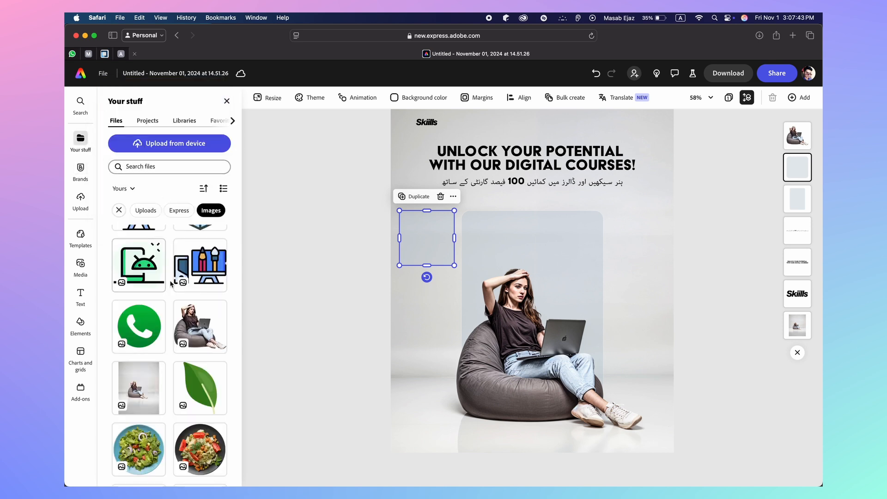
scroll(187, 342, "up", 3)
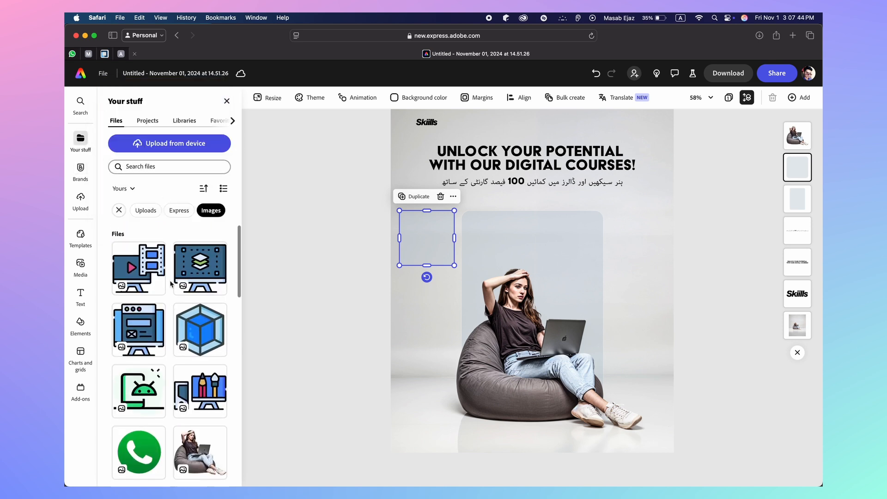
left_click(201, 392)
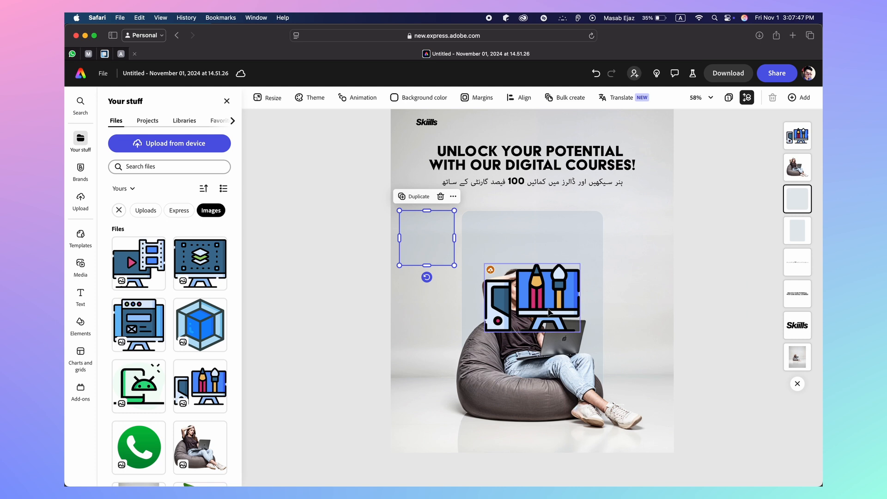
left_click_drag(550, 312, 429, 234)
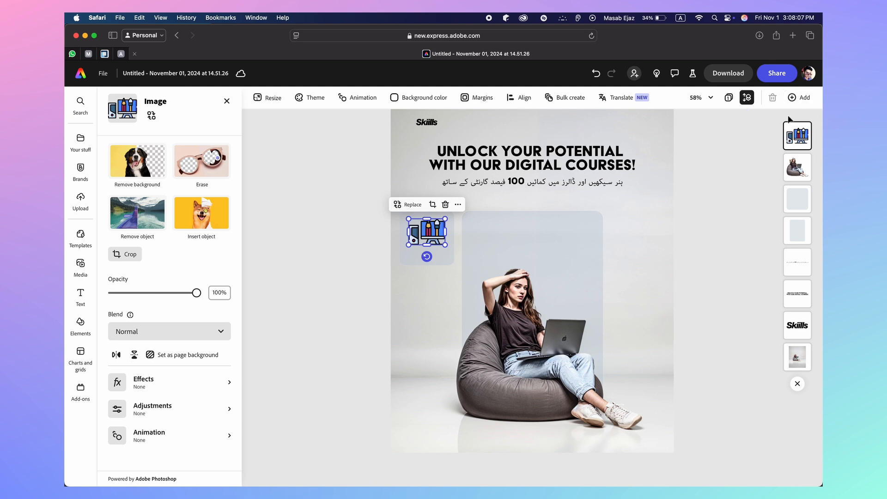
left_click(347, 268)
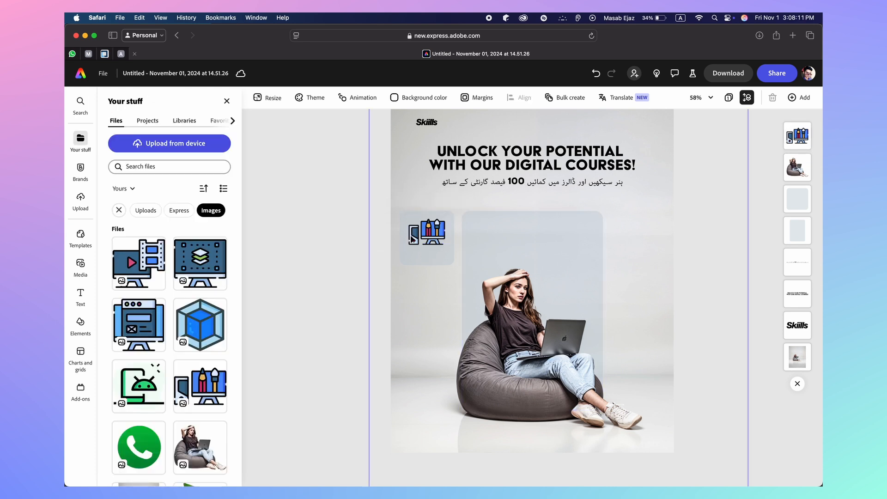
left_click(429, 229)
left_click_drag(429, 229, 430, 231)
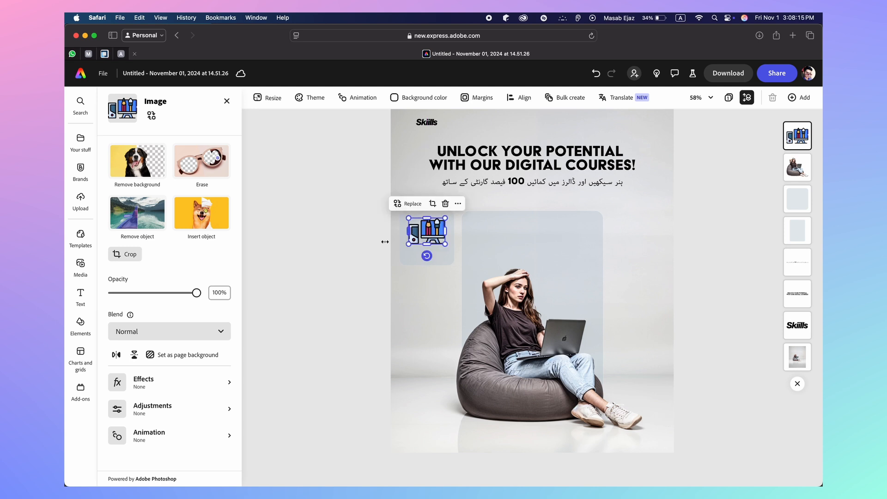
left_click(360, 251)
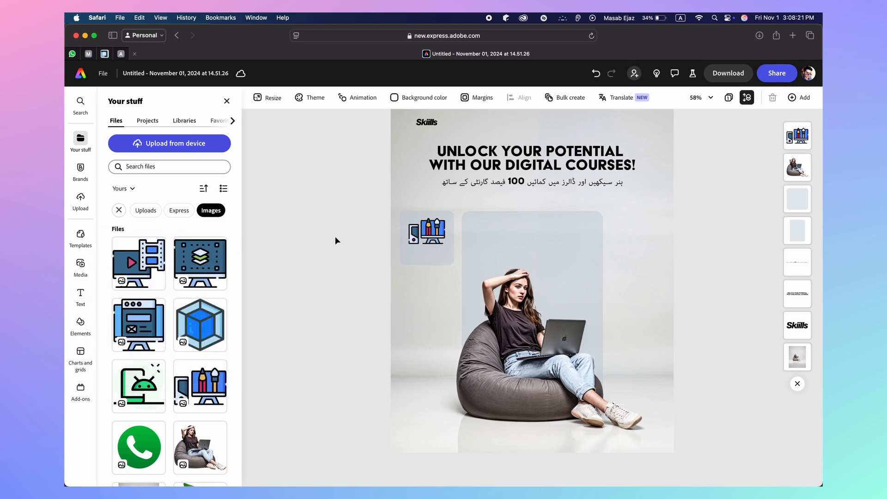
left_click(427, 236)
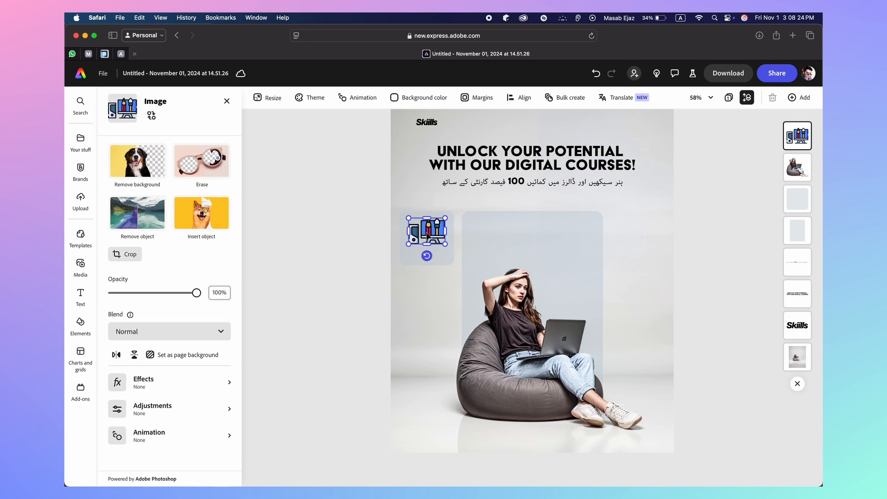
left_click(334, 268)
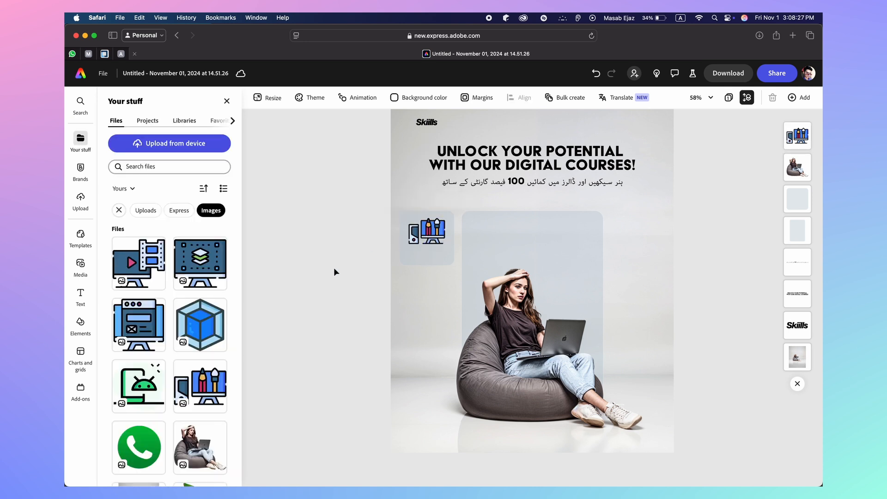
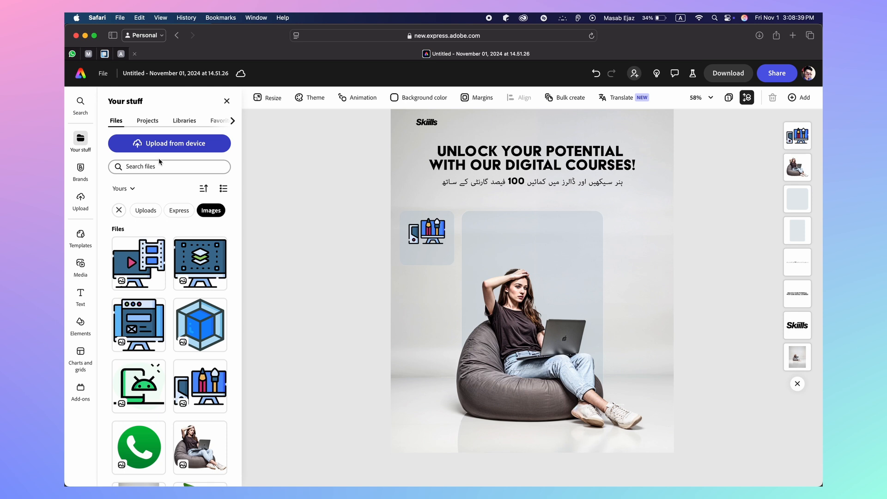
Add a 'GRAPHIC DESIGN' text box set in TT Commons Pro DemiBold
left_click(80, 296)
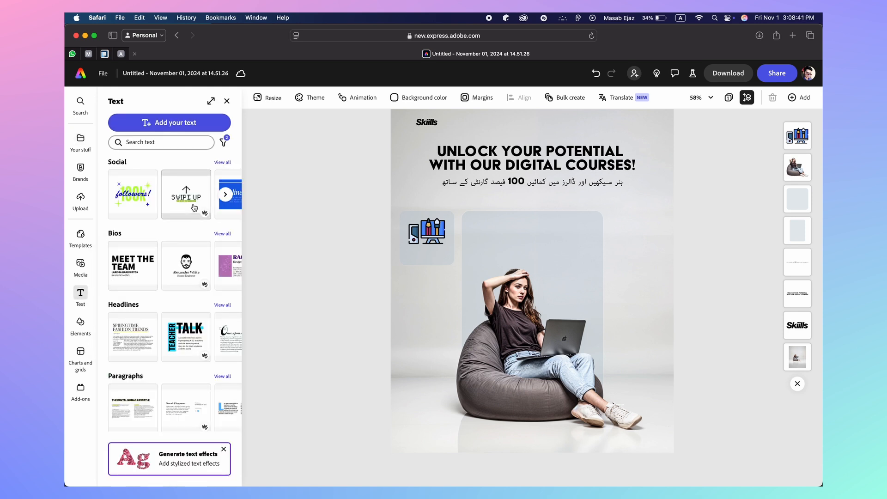
left_click(169, 124)
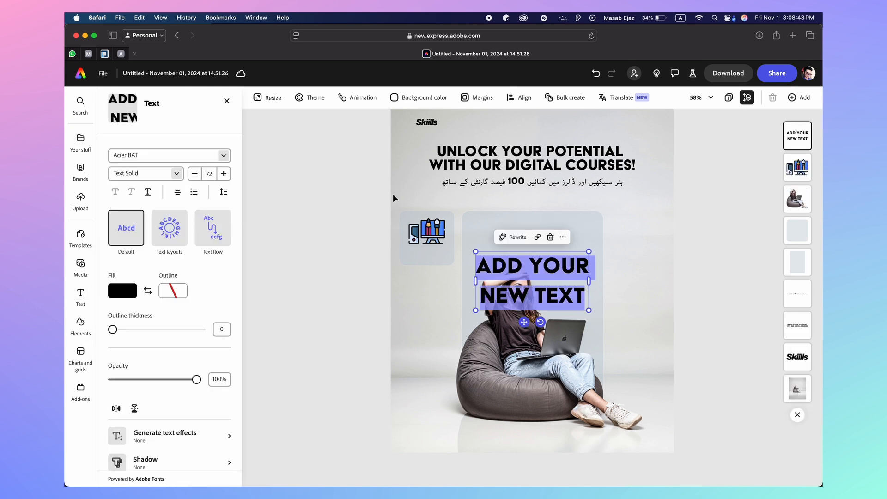
type("GRAPHIC DESIGN")
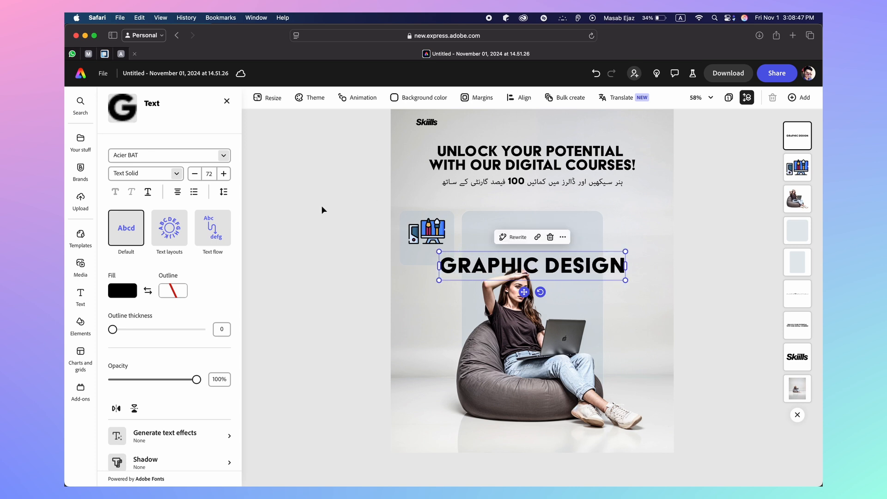
left_click(146, 177)
type("t")
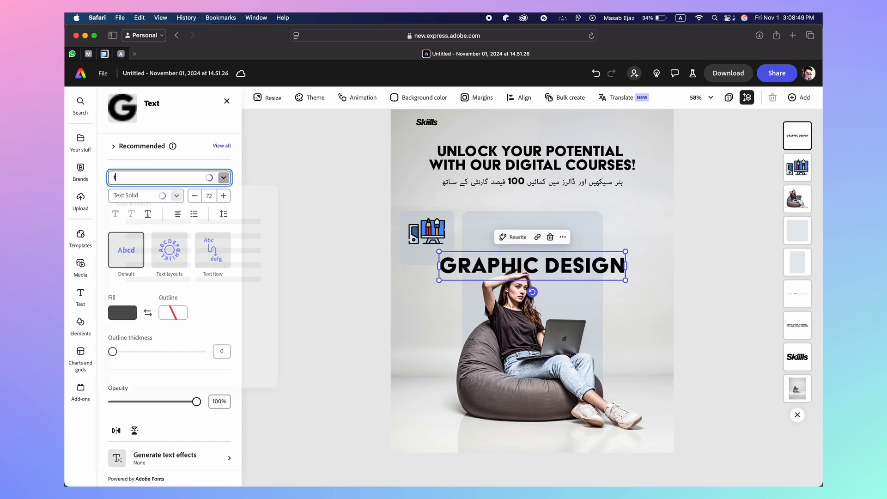
type("t commons")
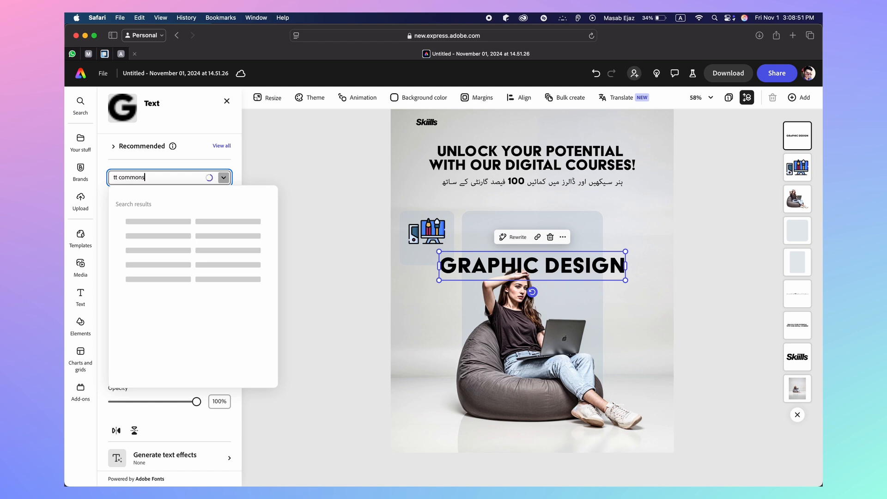
type(" pro")
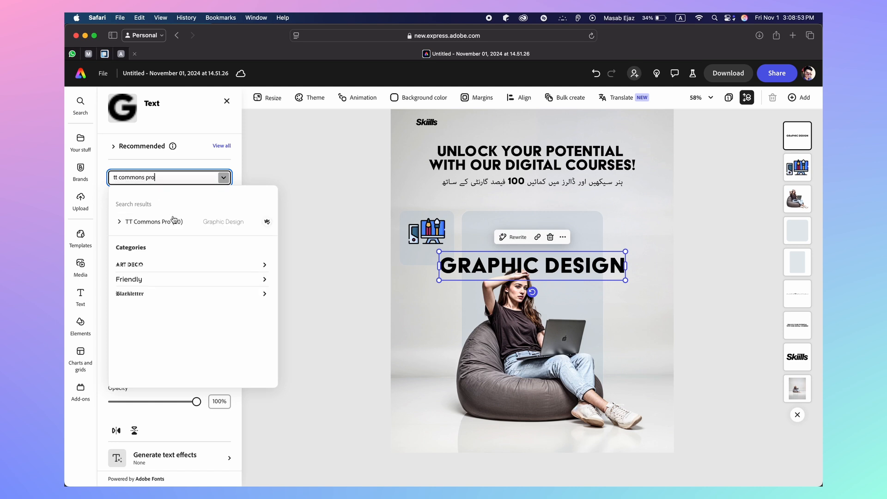
left_click(175, 220)
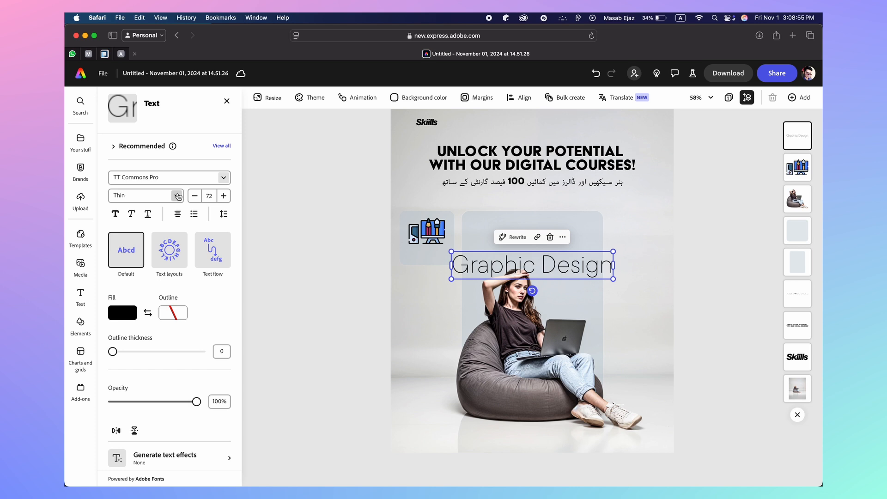
left_click(176, 196)
scroll(166, 277, "down", 3)
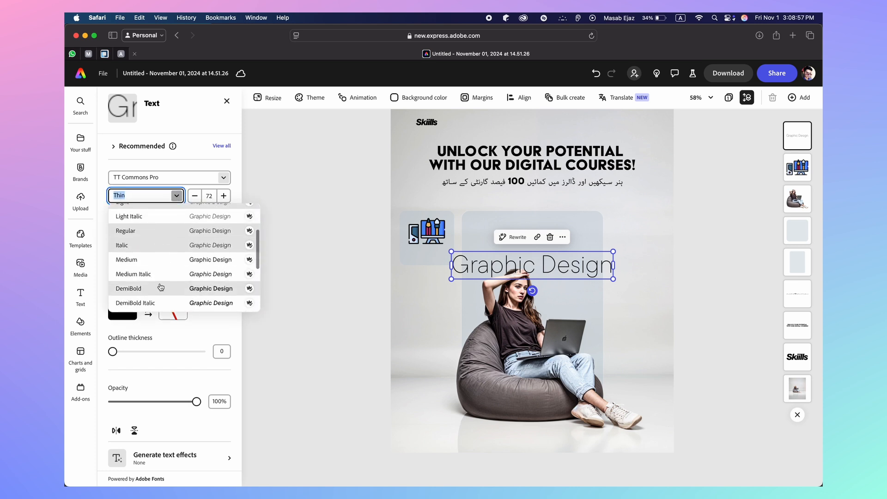
left_click(160, 286)
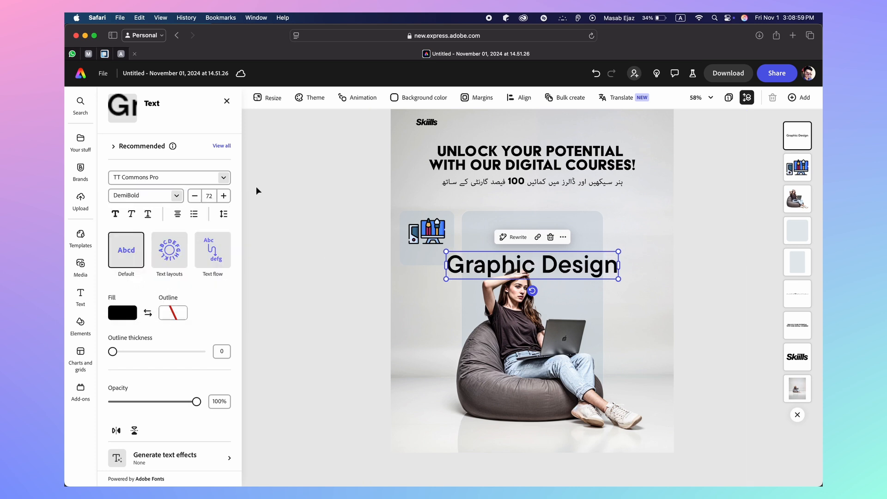
Shrink the label to font size 18 and move it beneath the left card's icon
left_click(194, 199)
left_click(194, 199)
left_click(193, 199)
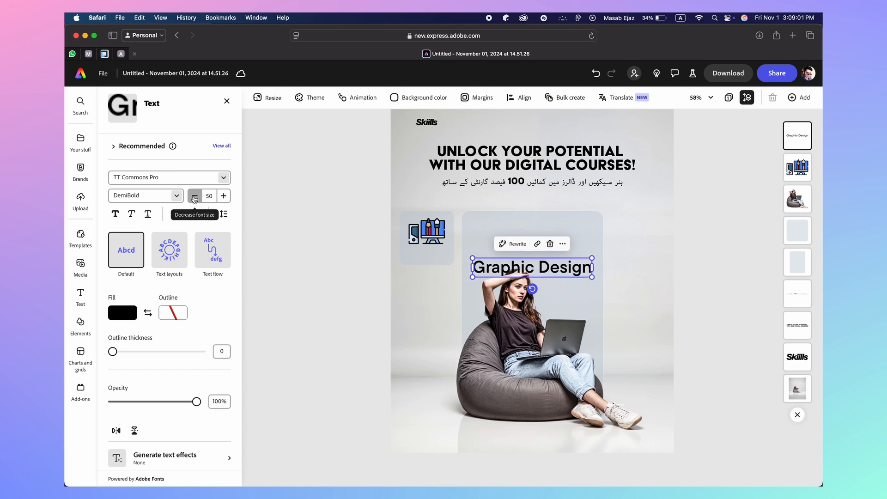
left_click(194, 199)
left_click(194, 198)
left_click(194, 199)
left_click(194, 199)
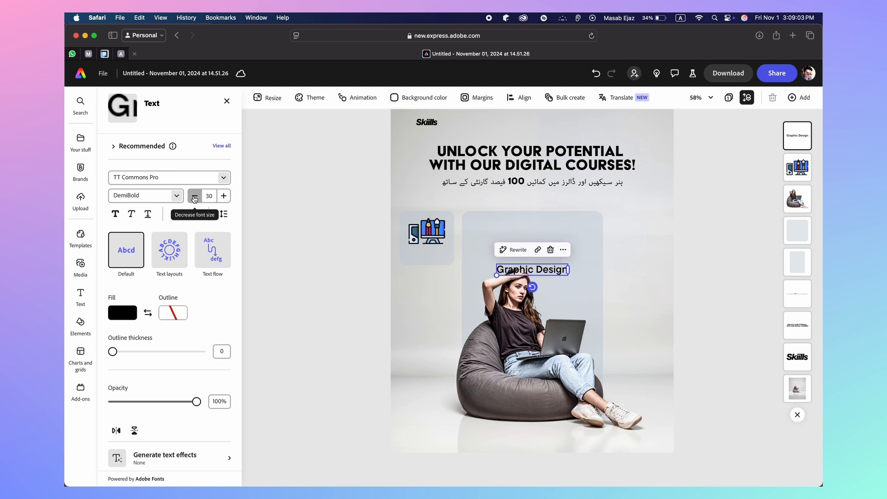
left_click(194, 199)
left_click(194, 198)
left_click(194, 198)
left_click(194, 199)
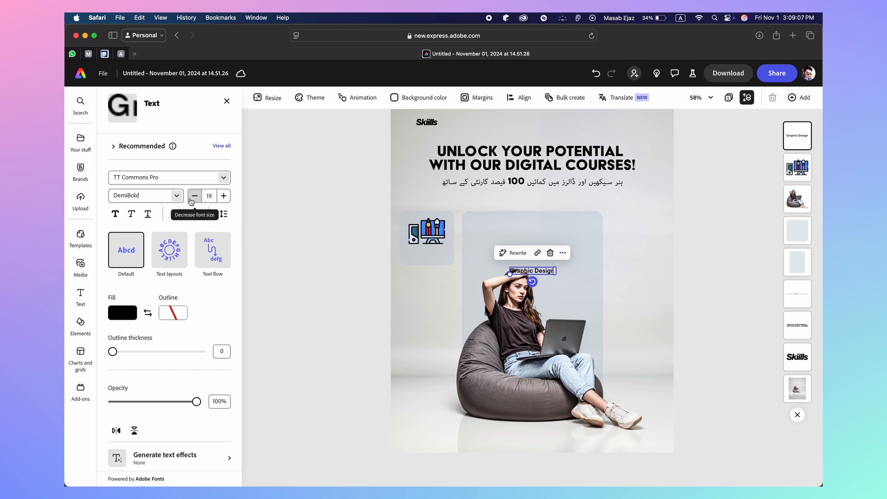
left_click(194, 199)
left_click(289, 277)
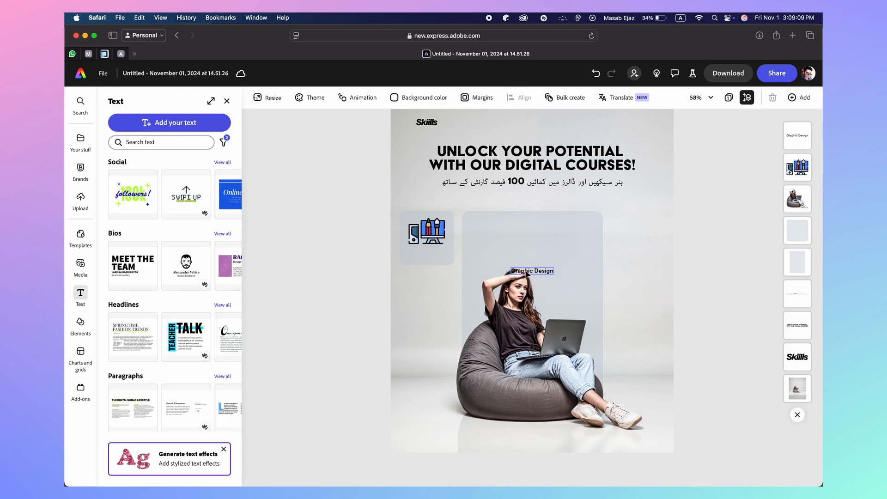
left_click_drag(526, 272, 421, 255)
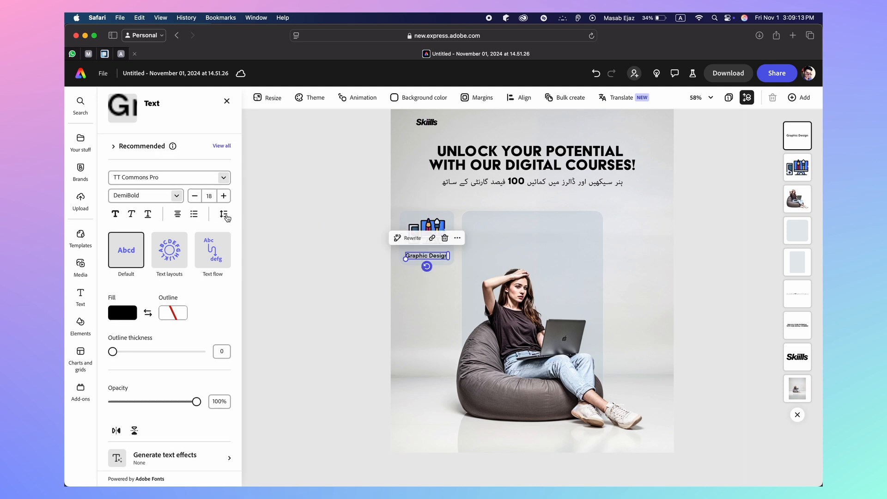
Reduce the label to size 16 and centre it under the computer icon
left_click(193, 196)
left_click(193, 196)
left_click(345, 259)
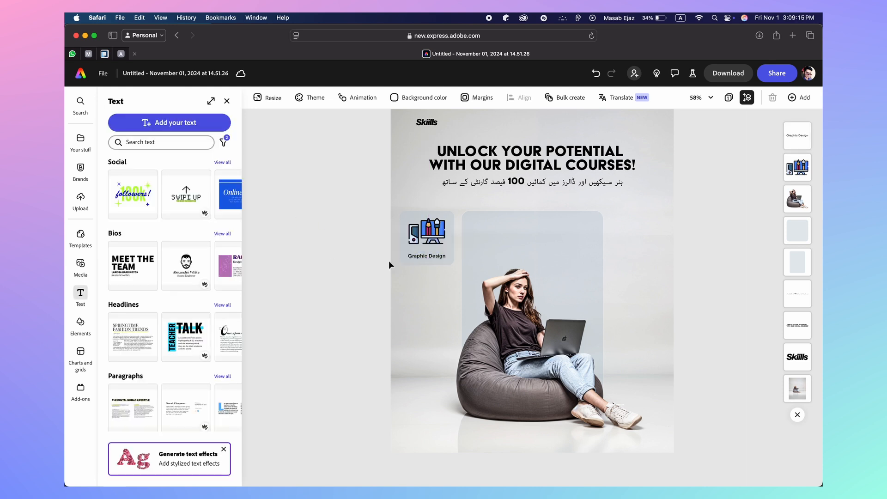
left_click(435, 256)
left_click_drag(434, 257, 433, 255)
left_click(342, 265)
left_click(434, 257)
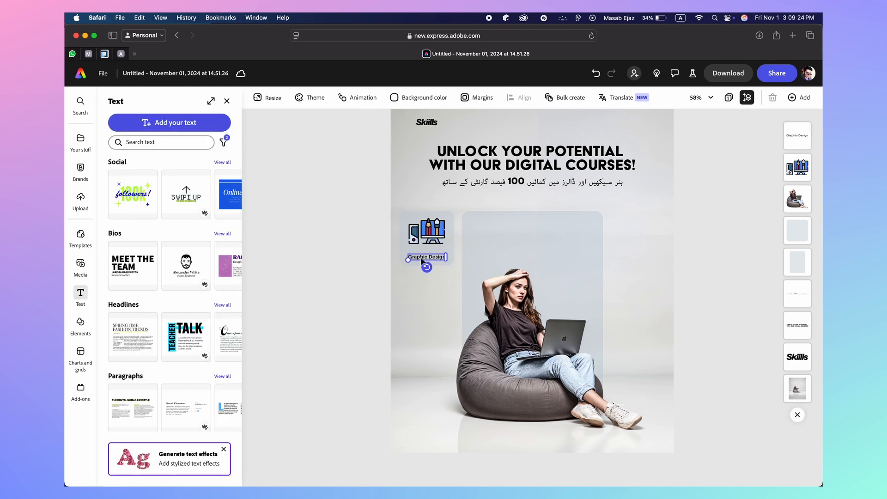
Try the alignment options, then select the label, icon and card background together
left_click(450, 221, "shift")
left_click(518, 97)
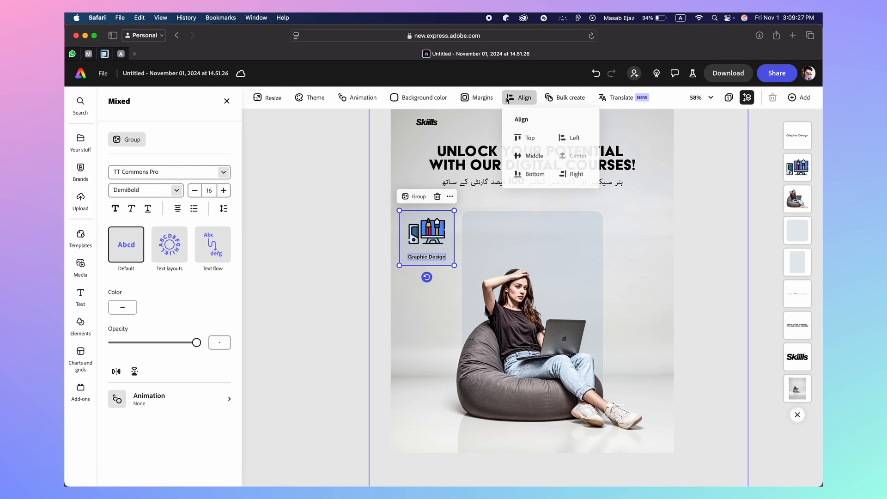
left_click(303, 238)
left_click(347, 238)
left_click(442, 227)
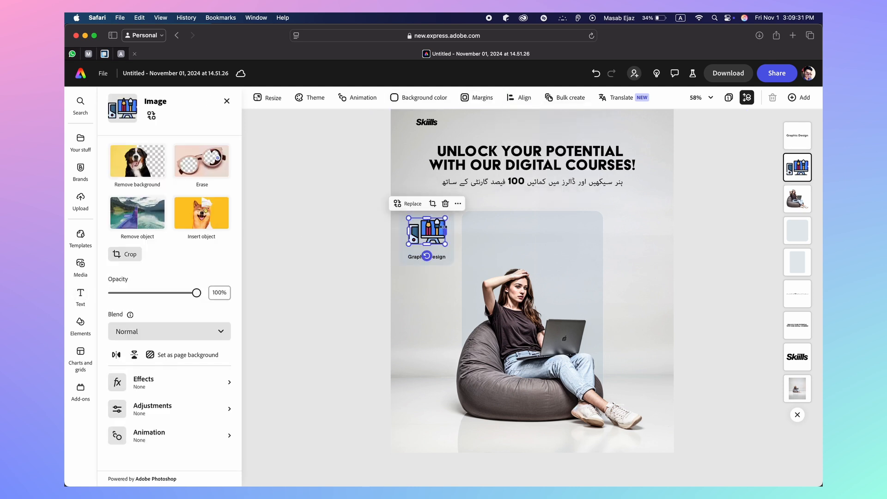
left_click(451, 238, "shift")
left_click(518, 97)
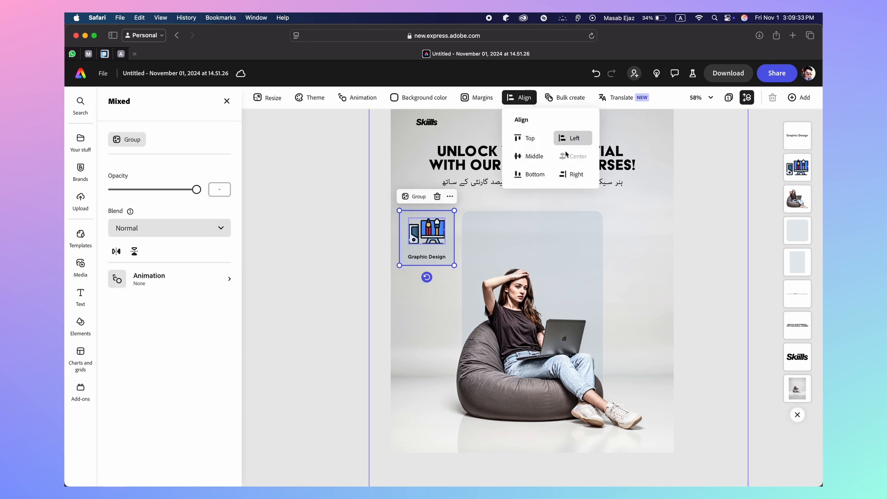
left_click(328, 224)
left_click(328, 224)
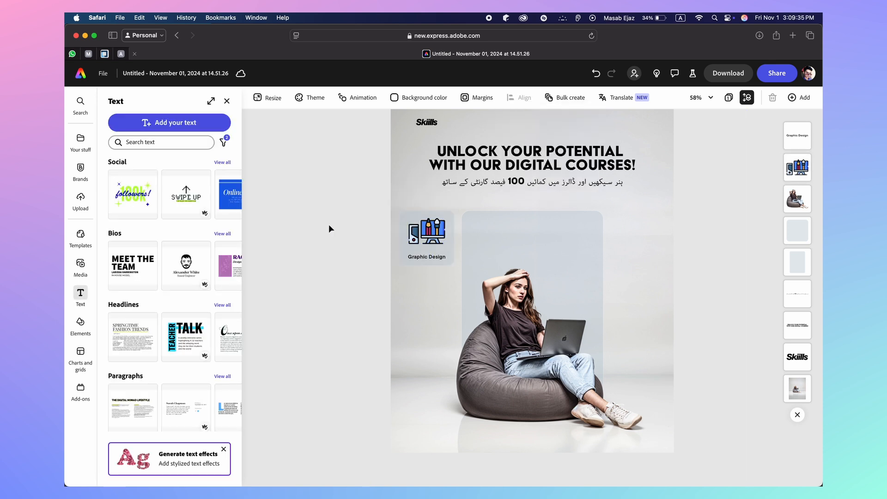
left_click(421, 258)
left_click(405, 239, "shift")
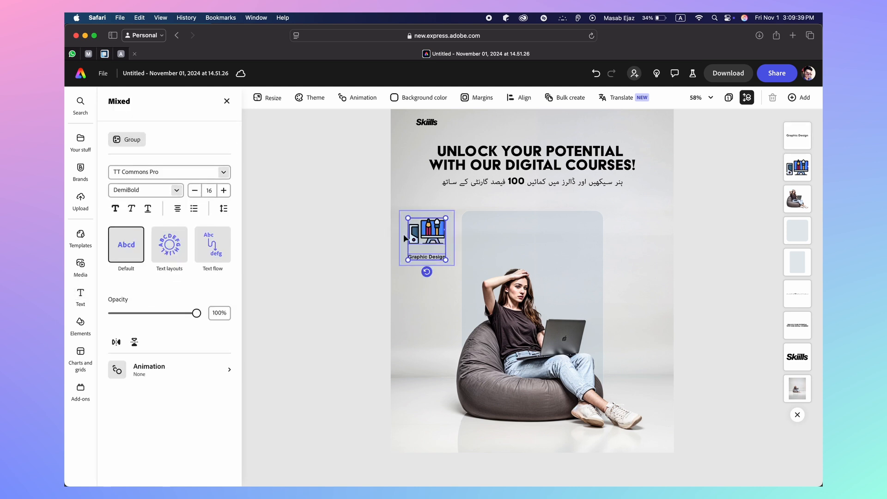
left_click(403, 237, "shift")
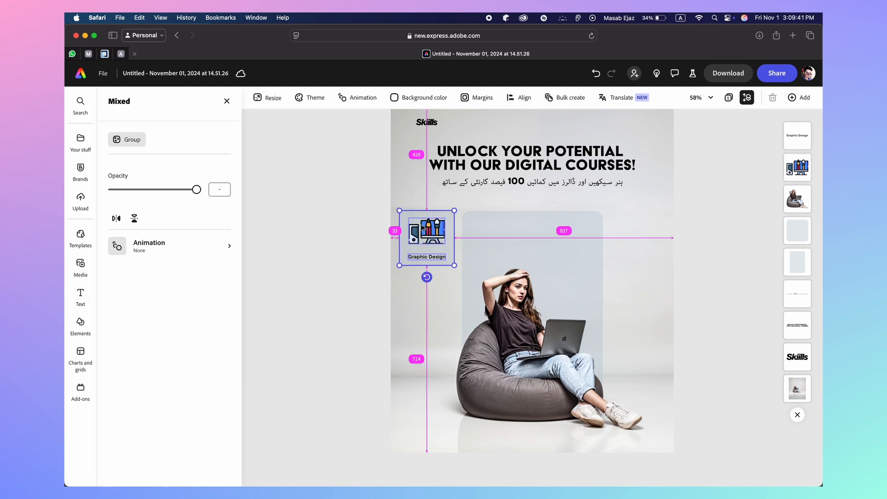
Copy the card into a left column of three, then duplicate that column to the poster's right side
left_click_drag(424, 228, 420, 354)
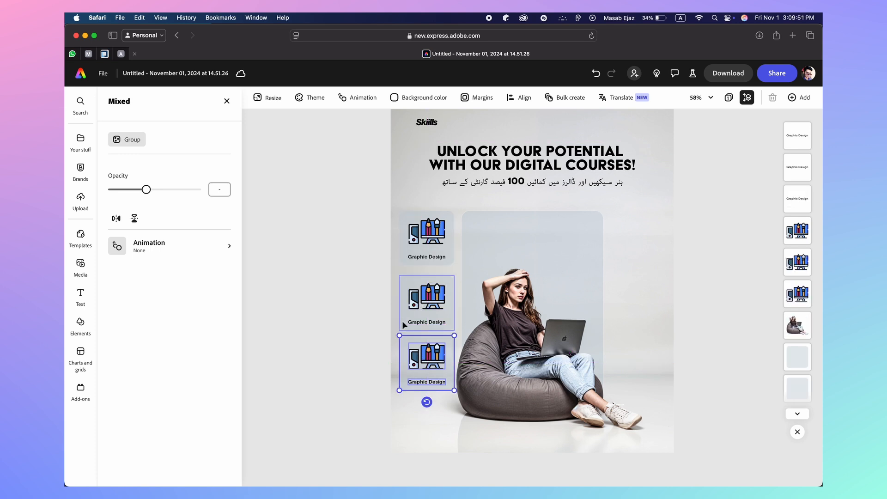
left_click(402, 321, "shift")
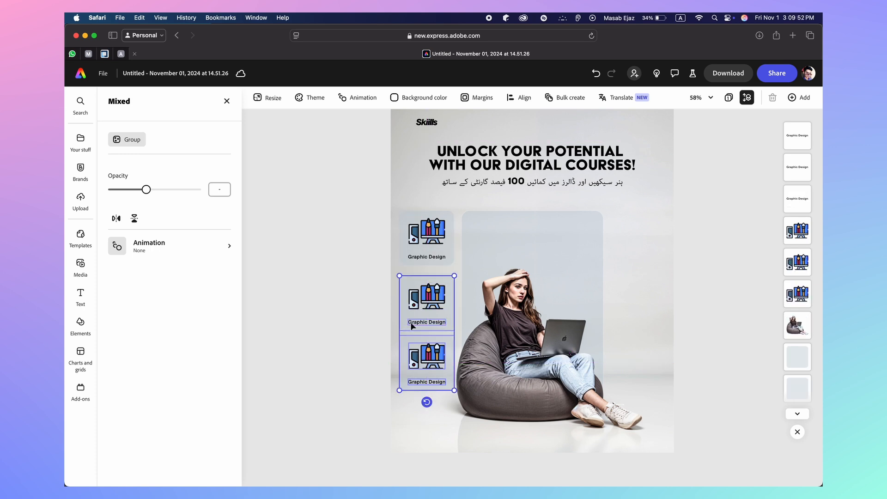
left_click(420, 262, "shift")
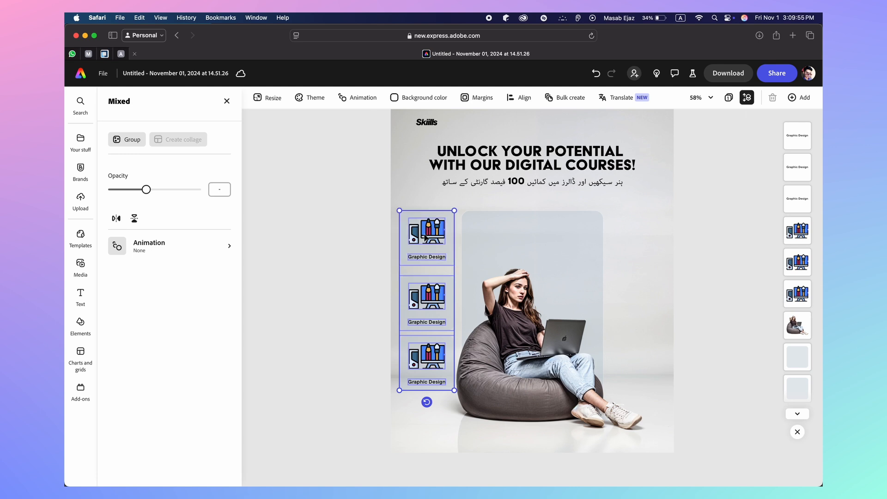
left_click_drag(426, 237, 633, 242)
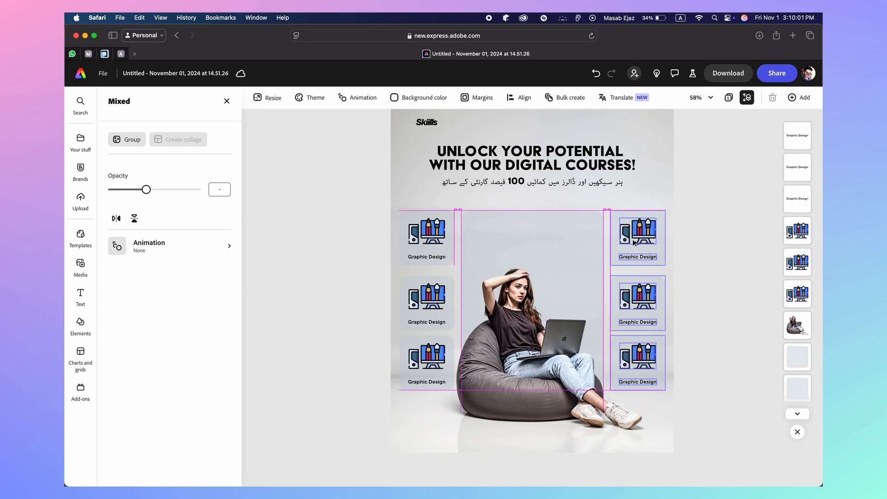
left_click_drag(634, 242, 634, 243)
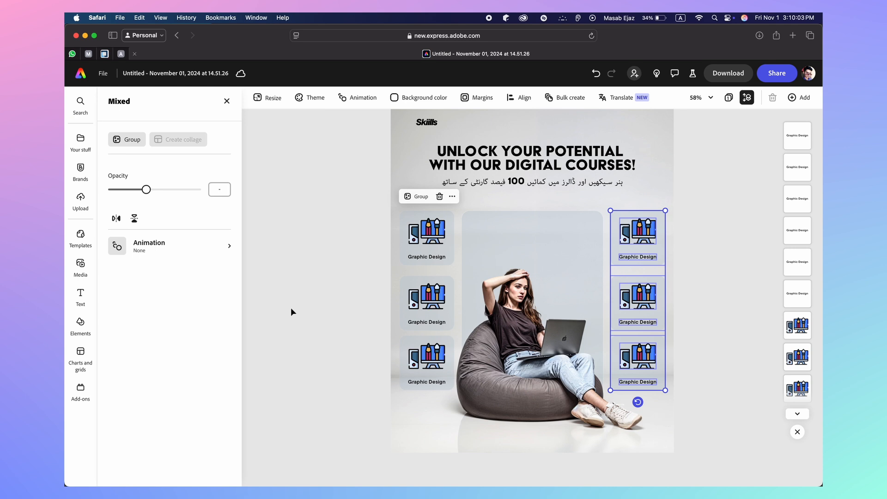
left_click(290, 310)
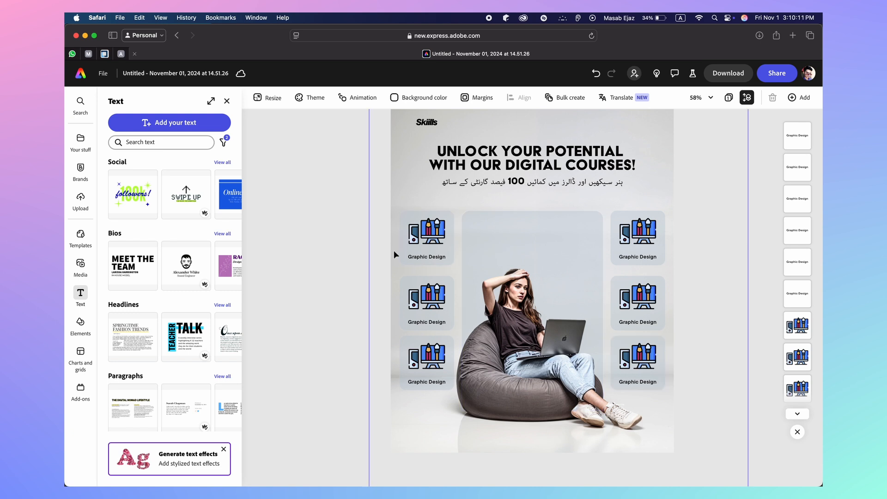
Rename the middle-left and bottom-left labels to 'UI/UX Design' and 'Video Editing'
left_click(414, 320)
left_click(417, 320)
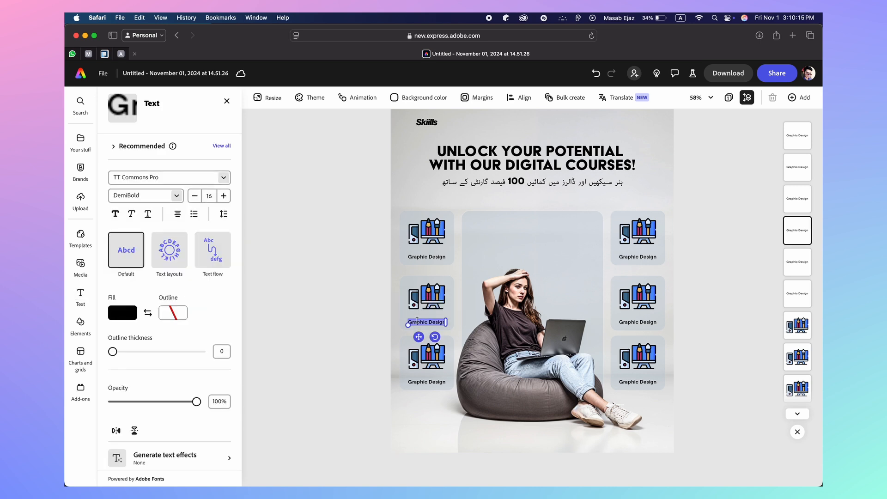
type("UI/U")
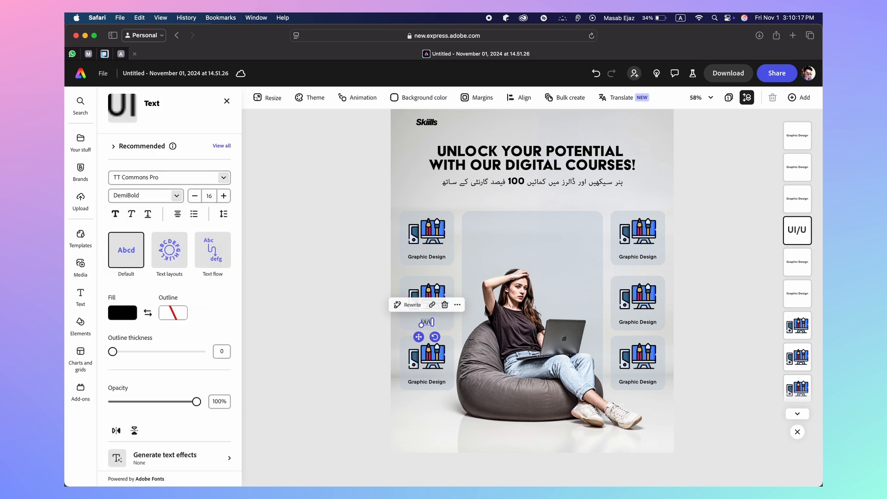
type("X Designin")
key("BackSpace")
key("BackSpace")
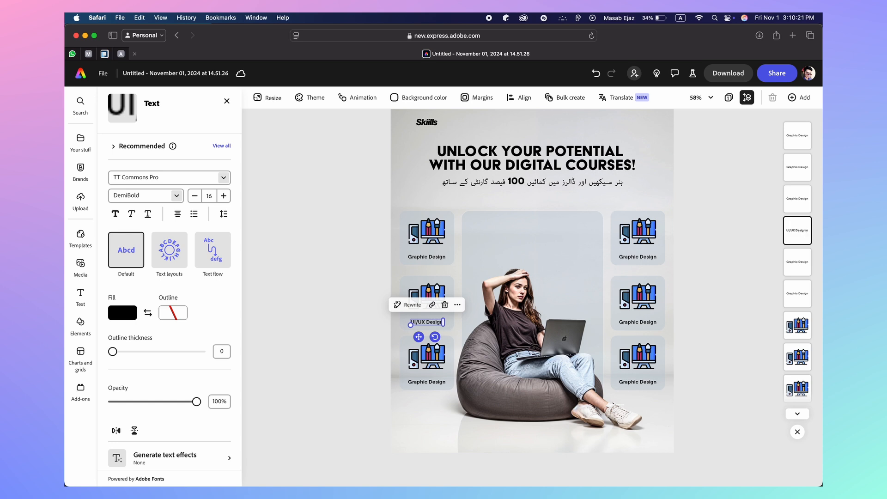
left_click(344, 358)
left_click(417, 383)
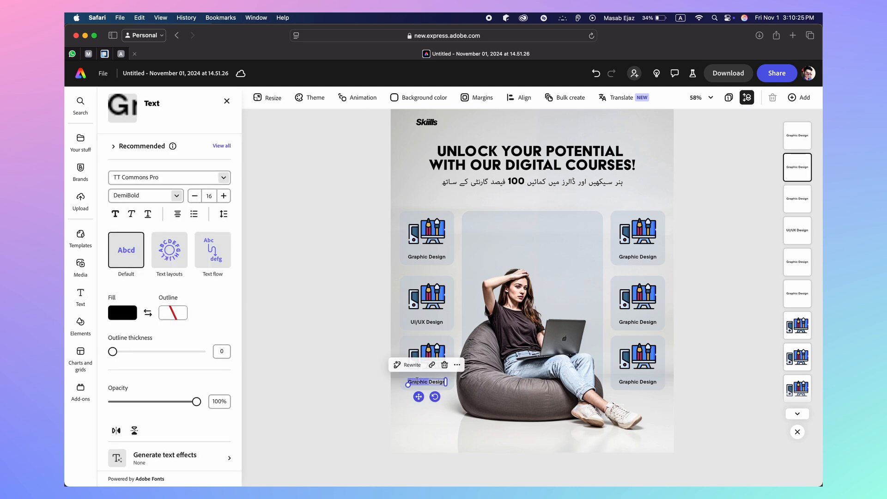
type("Video Editing")
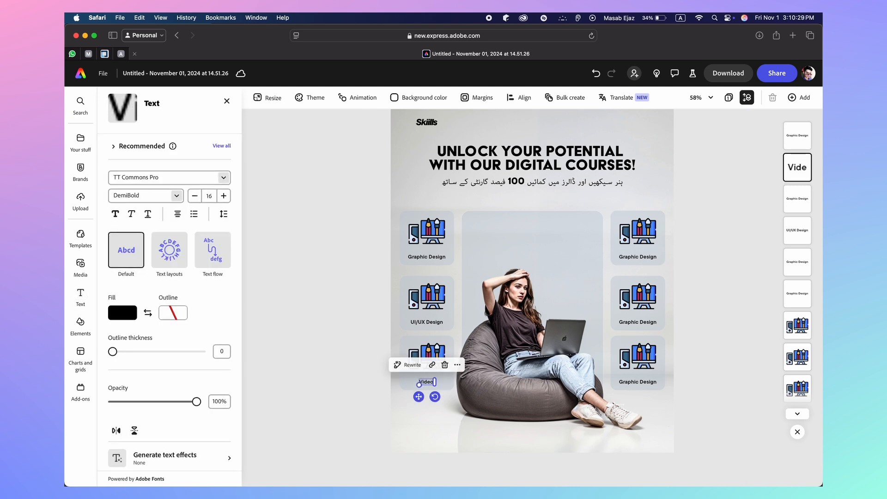
left_click(332, 374)
Rename the right-column labels to 'App Developer', 'Web Developer' and '3d Modeling'
left_click(640, 260)
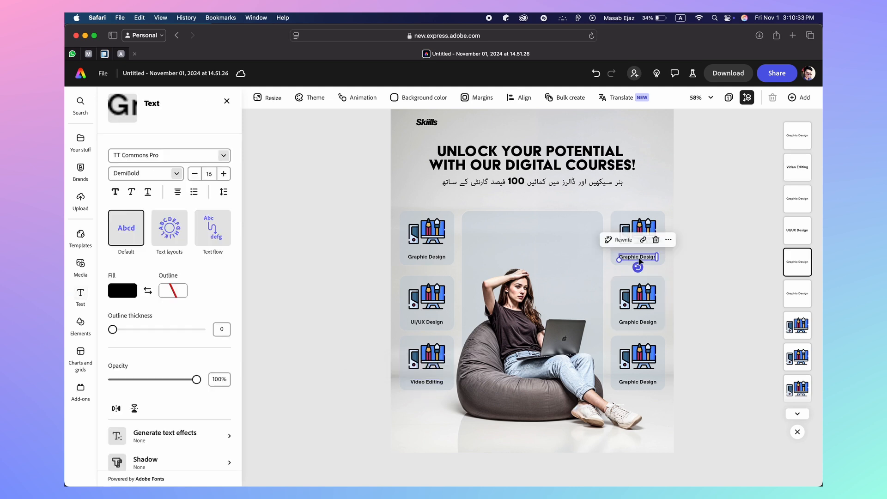
double_click(638, 257)
type("App Developer")
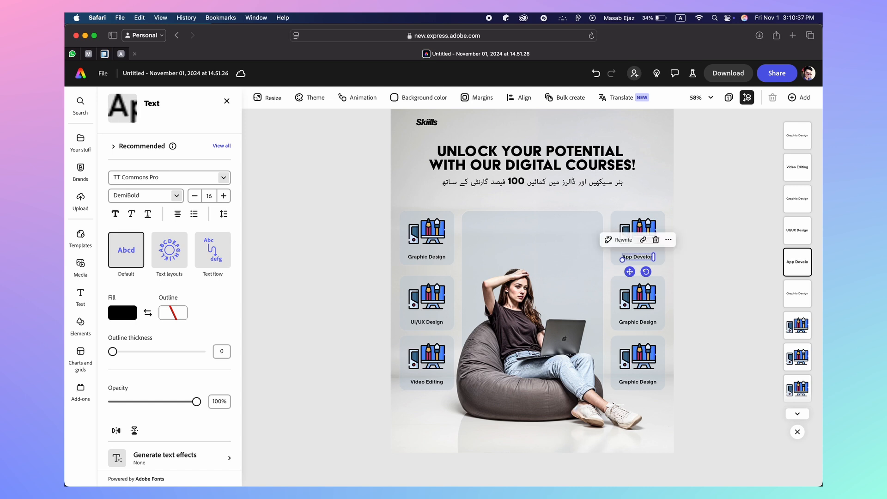
left_click(644, 323)
double_click(643, 322)
key("BackSpace")
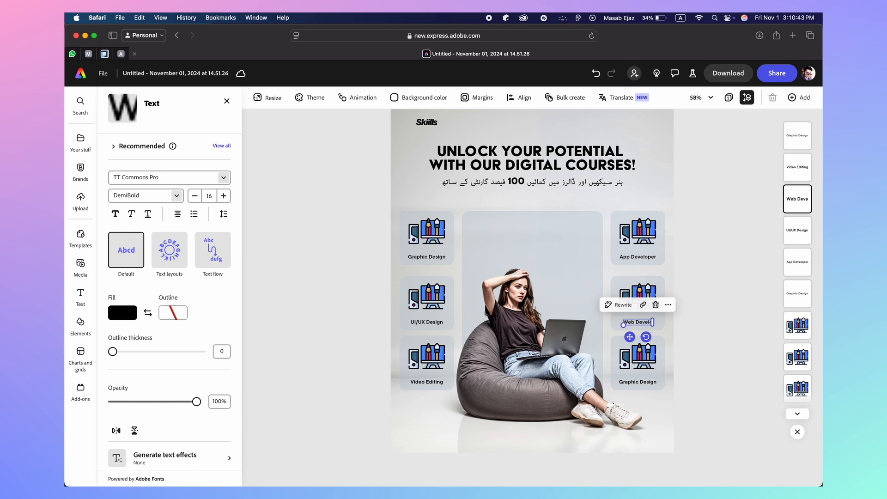
left_click(714, 365)
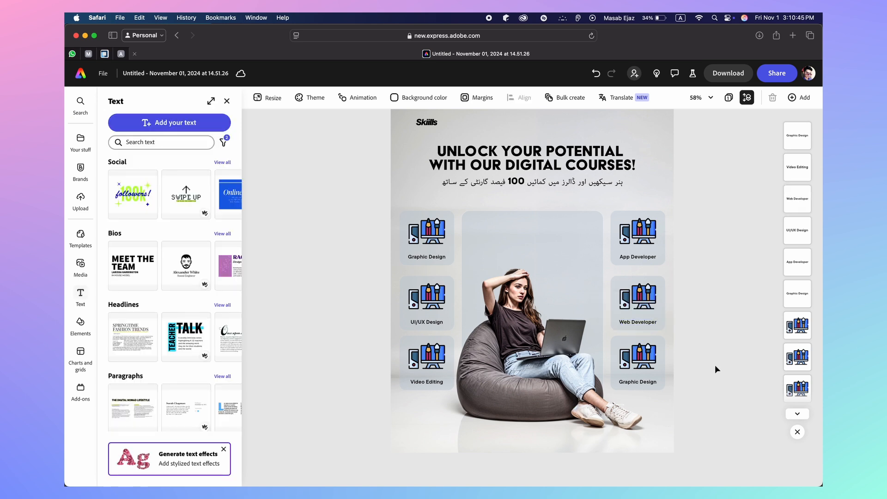
double_click(634, 381)
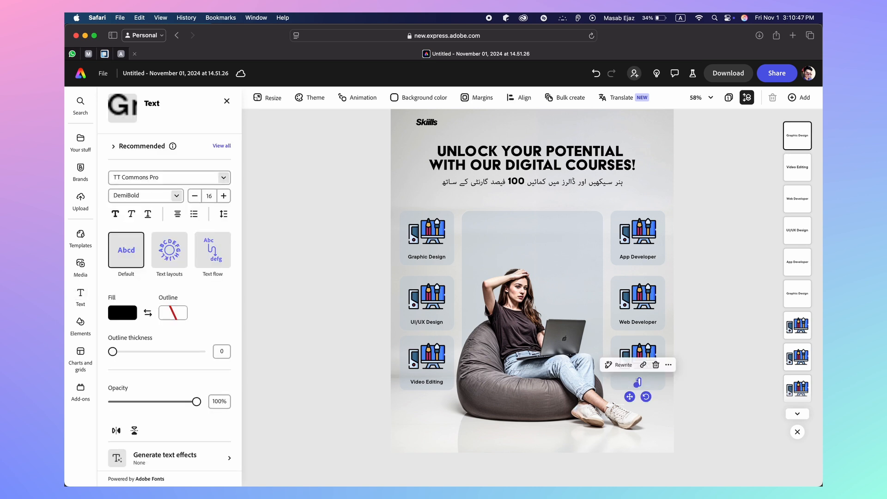
type("3d Modeling")
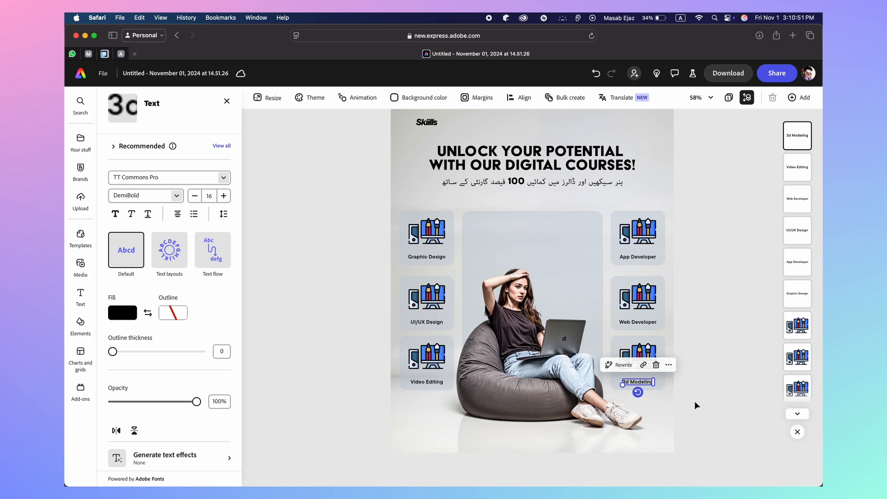
left_click(695, 402)
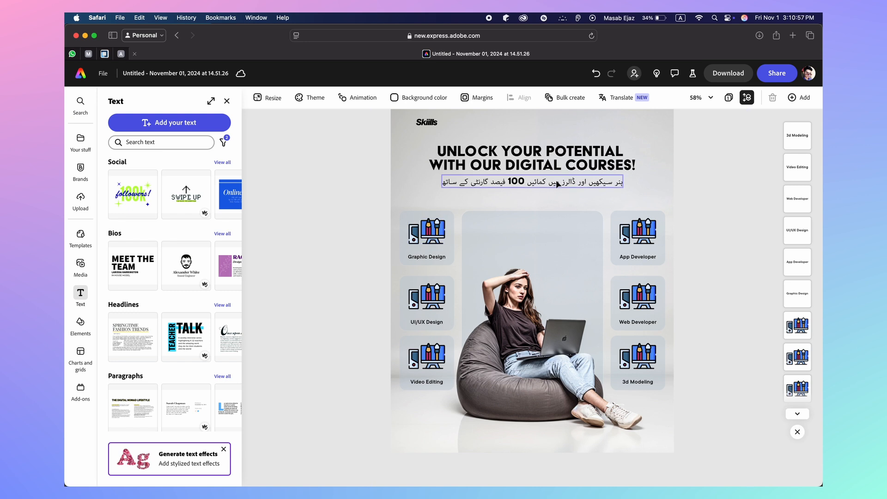
Open freepik.com in a new tab and search for icons
left_click(791, 36)
type("freepik.com")
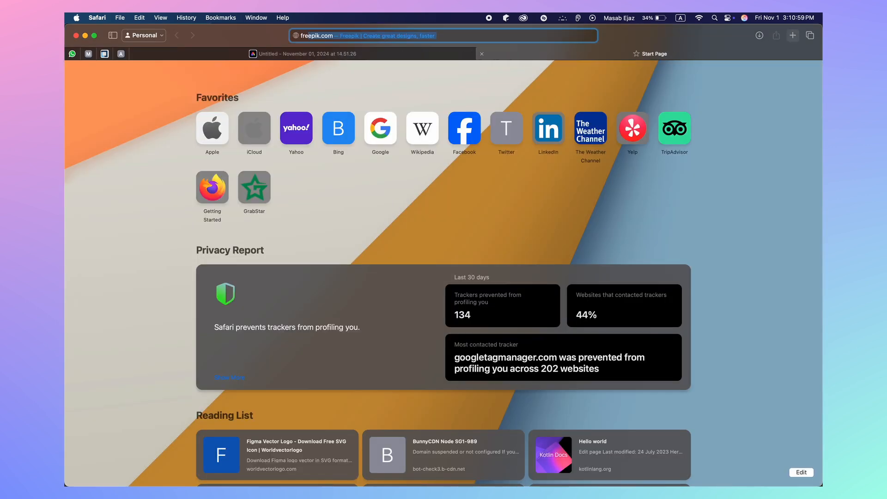
key("Return")
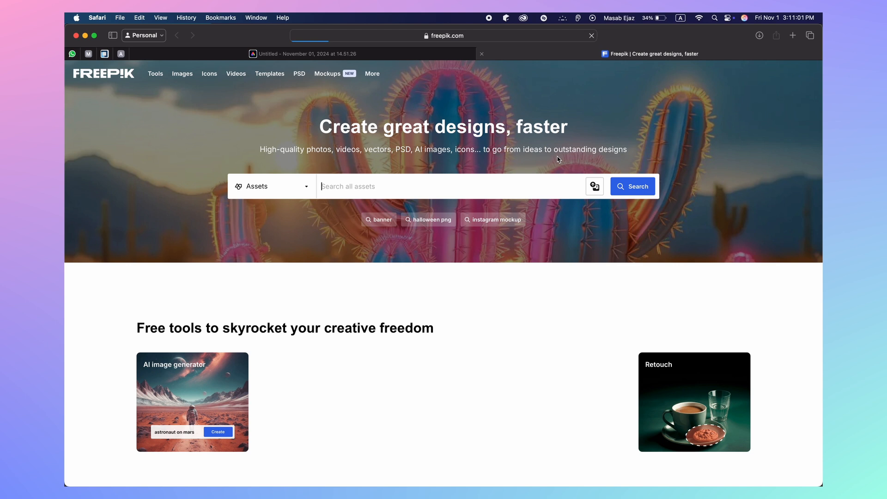
type("cons")
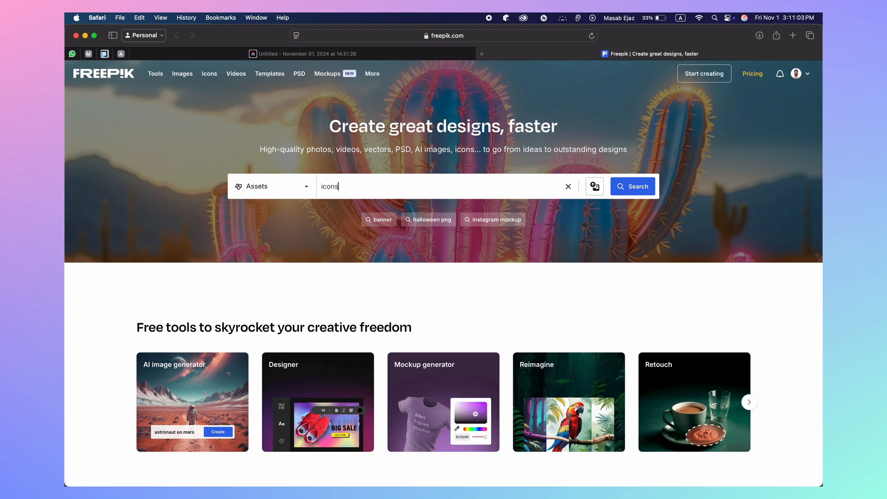
key("Return")
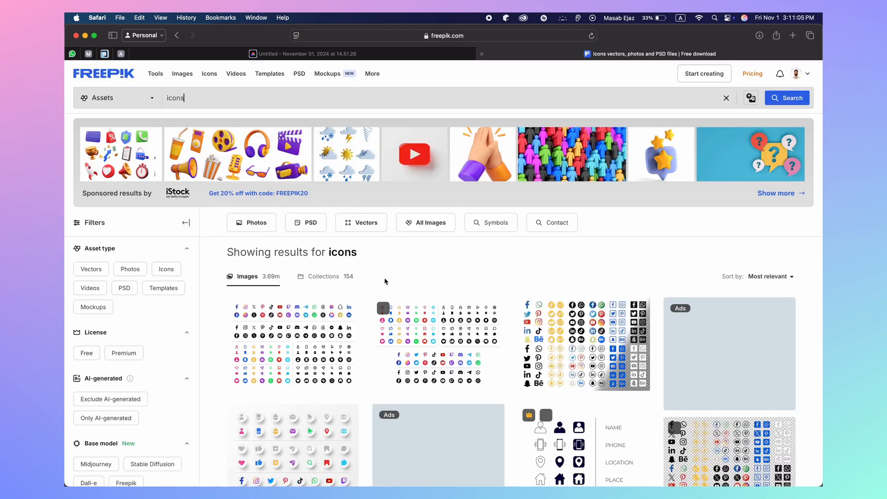
scroll(385, 281, "down", 5)
scroll(385, 281, "down", 5)
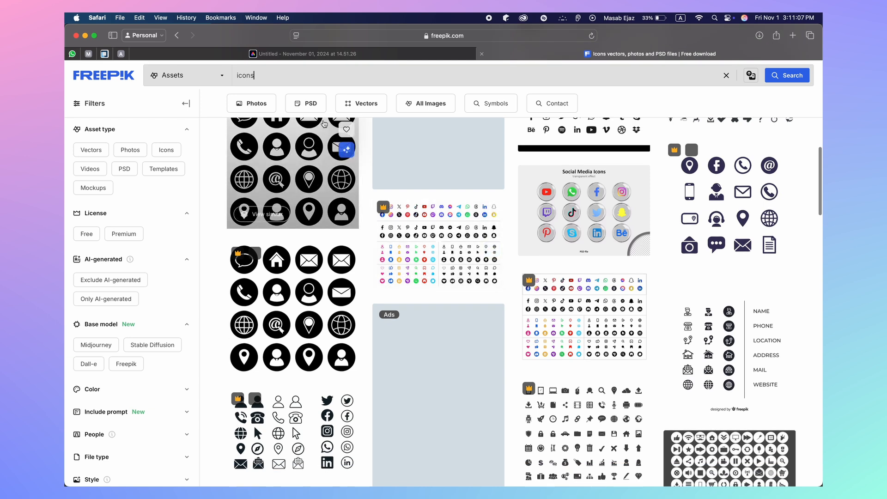
Search Freepik for 'icons graphic' and browse the results
type("graphic")
key("Return")
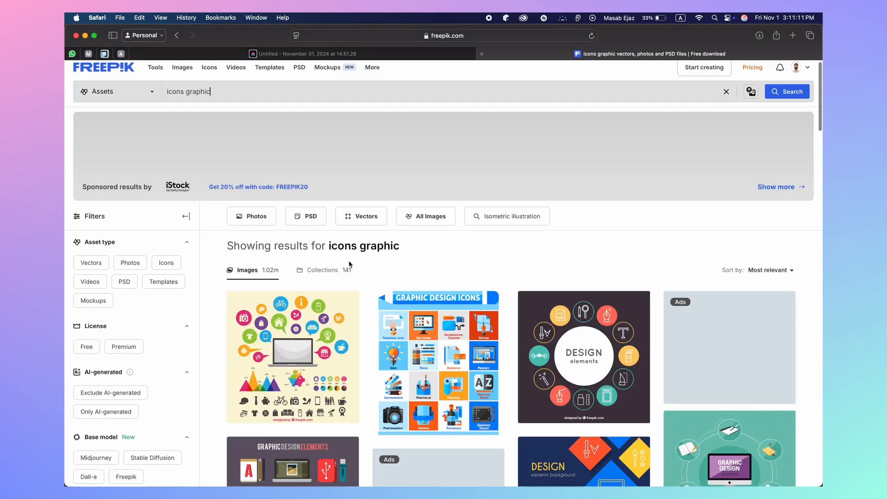
scroll(350, 264, "down", 7)
scroll(350, 264, "down", 10)
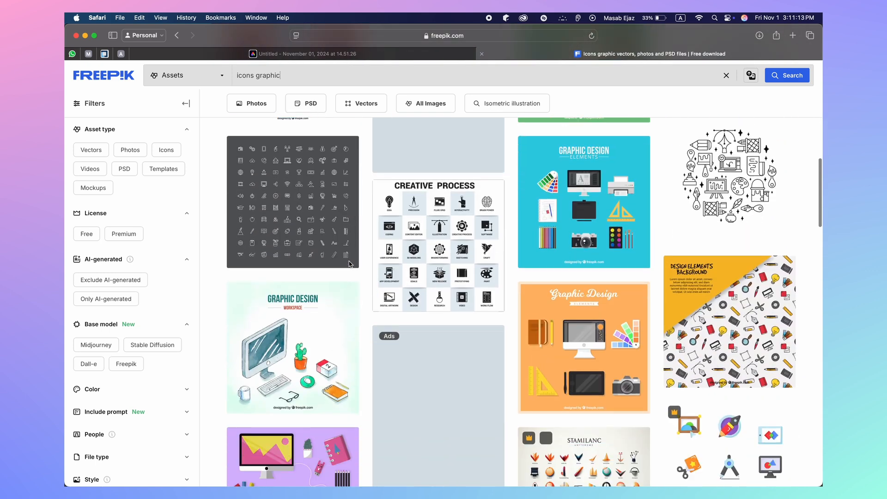
scroll(350, 264, "down", 3)
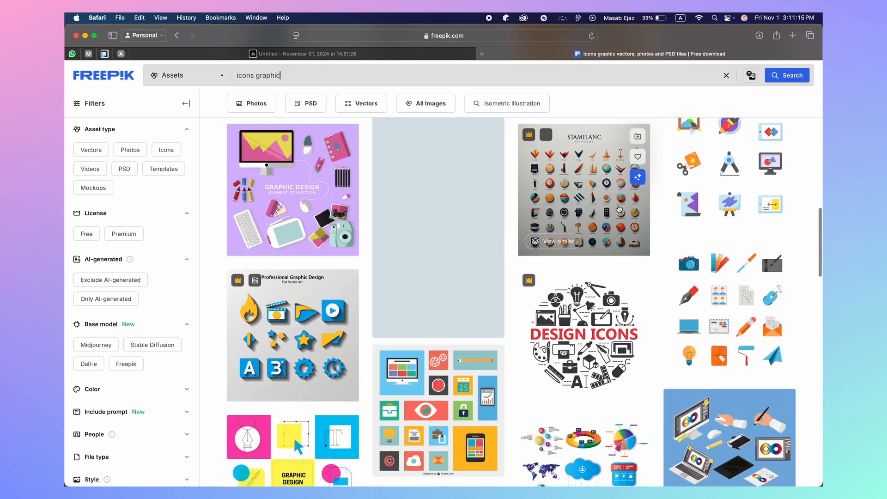
scroll(725, 286, "up", 3)
scroll(728, 289, "down", 4)
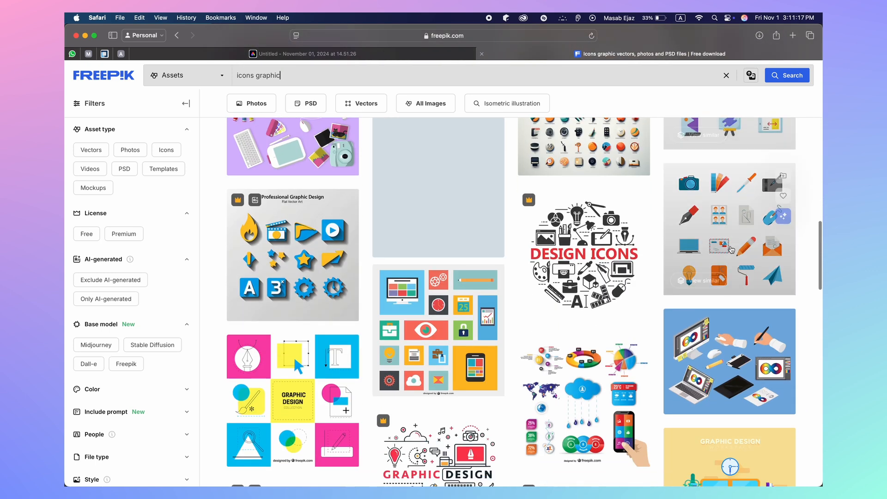
scroll(601, 207, "down", 10)
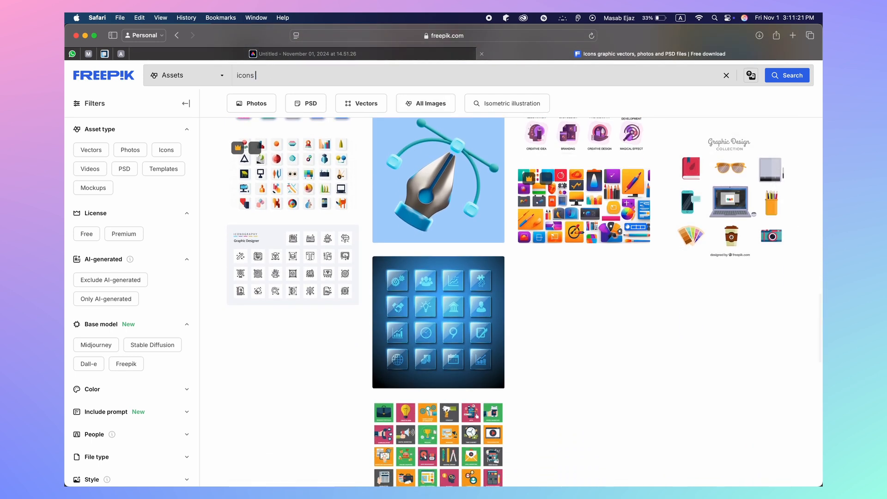
key("Return")
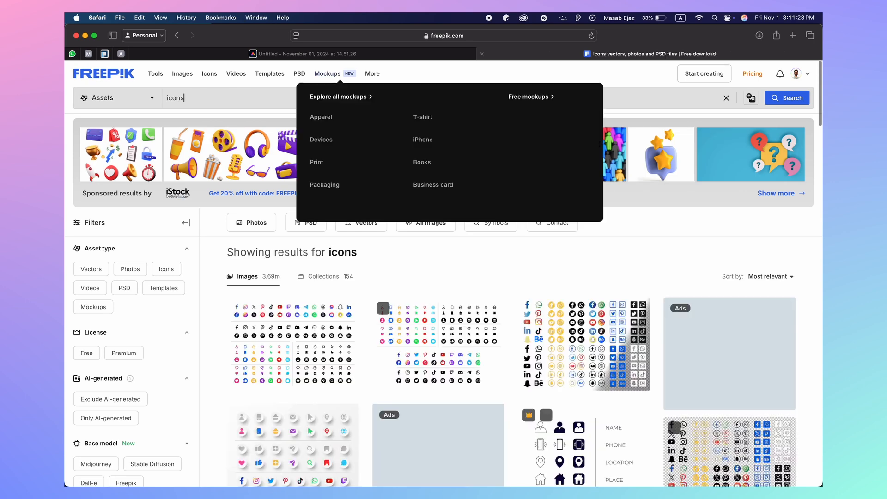
scroll(113, 300, "down", 15)
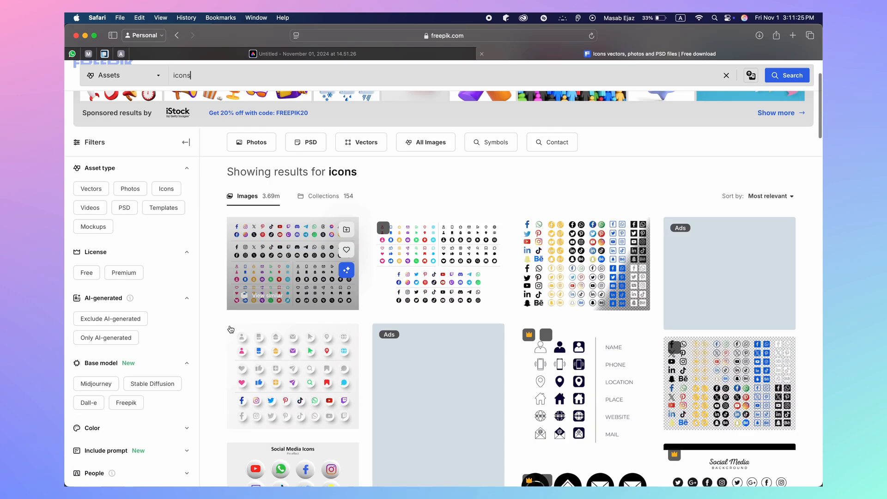
scroll(230, 328, "down", 15)
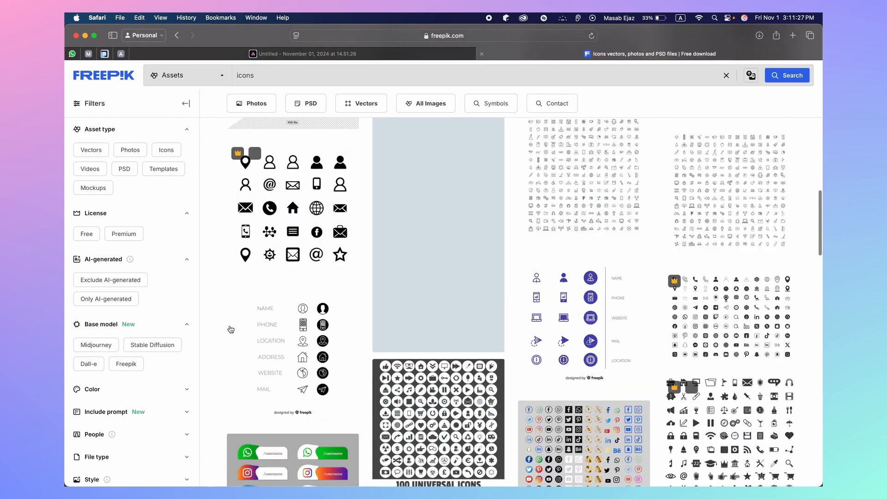
scroll(230, 329, "down", 10)
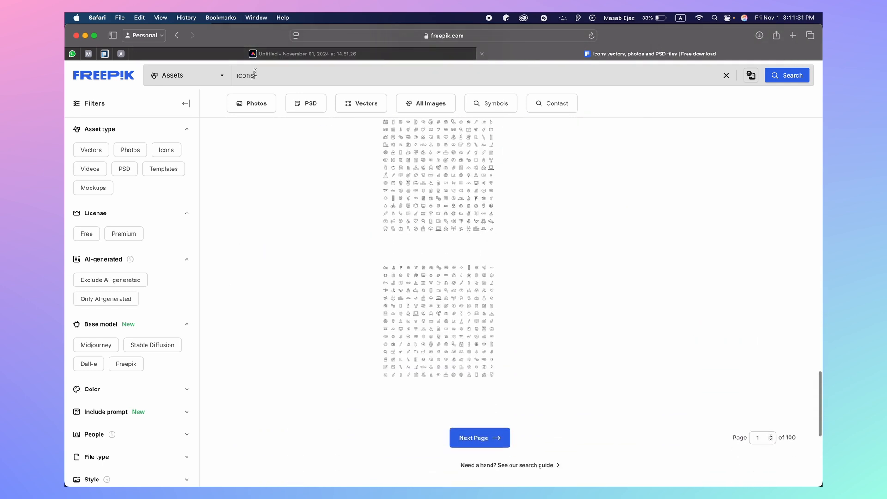
Shorten the query to 'icon' and scroll to the end of the results
key("BackSpace")
key("Return")
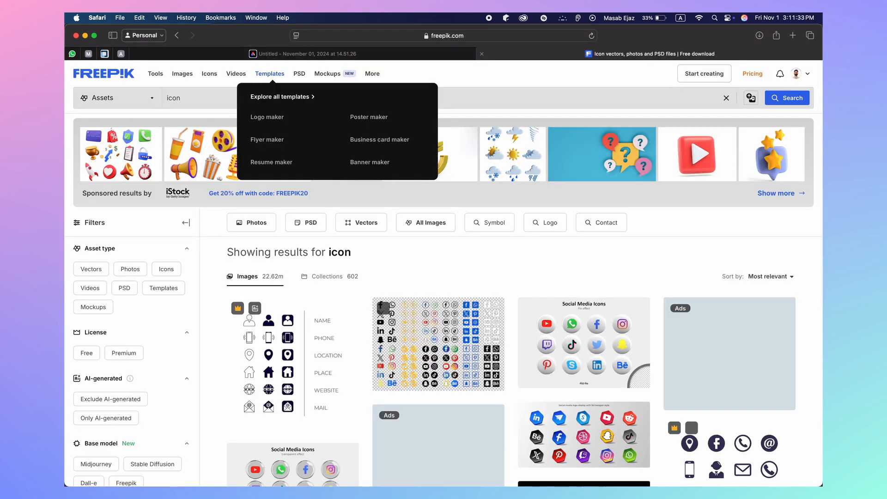
scroll(336, 223, "down", 10)
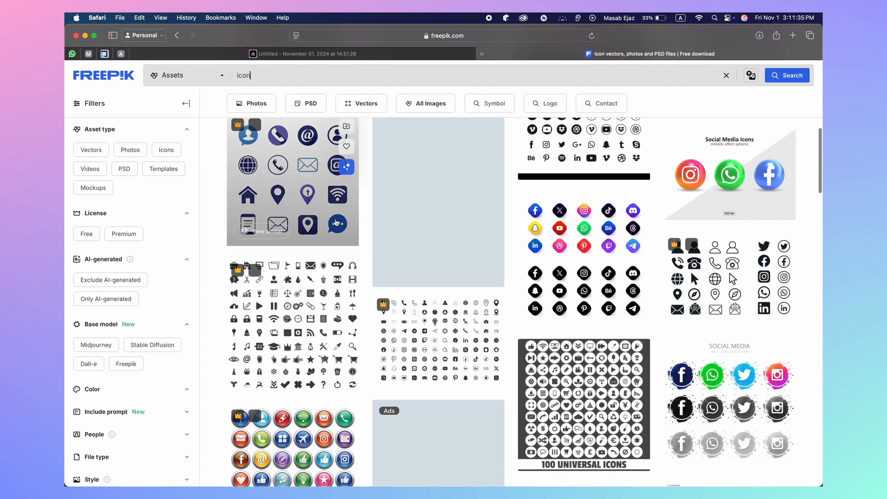
scroll(336, 224, "down", 10)
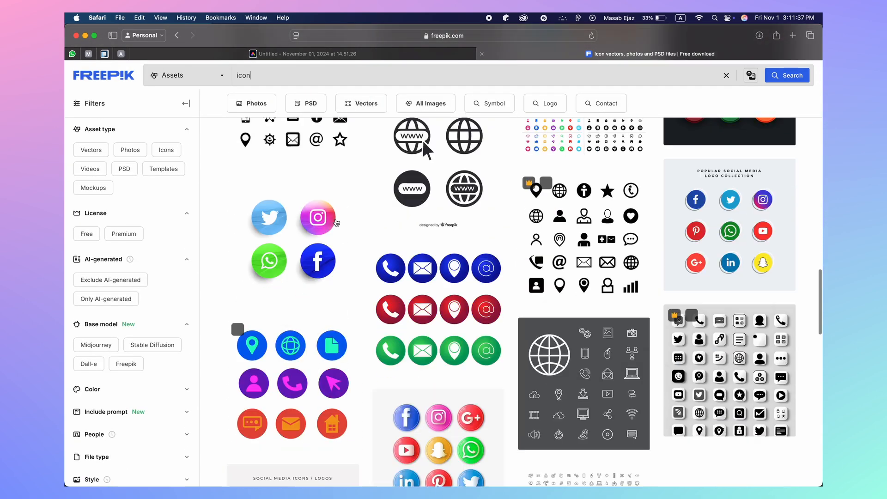
scroll(335, 223, "down", 15)
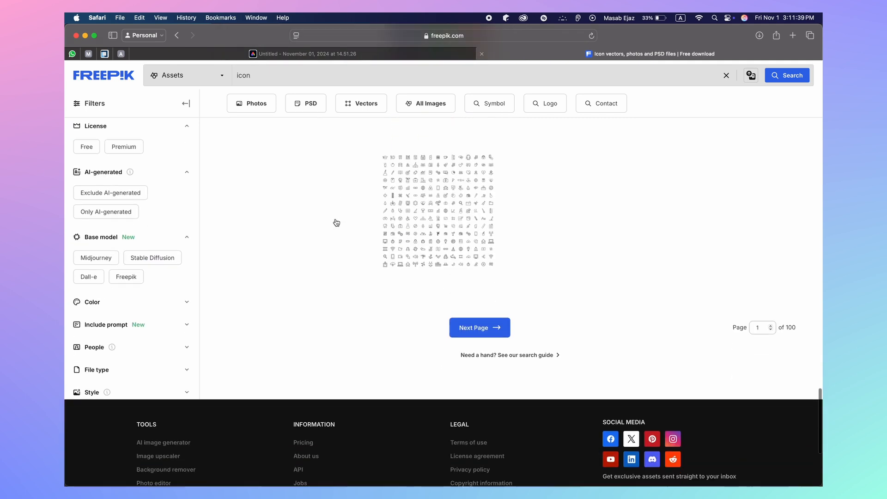
scroll(335, 223, "down", 2)
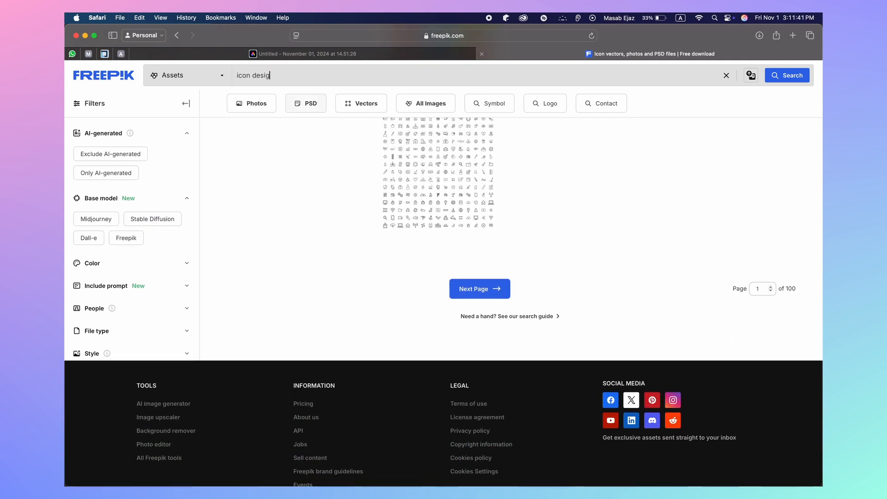
Search for 'icon design', go to the next results page and dismiss the Shutterstock popup
key("Return")
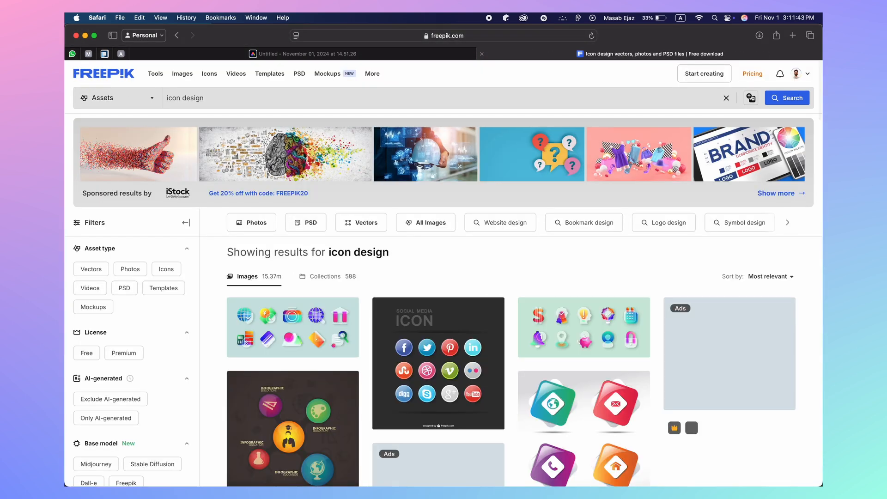
scroll(345, 258, "down", 10)
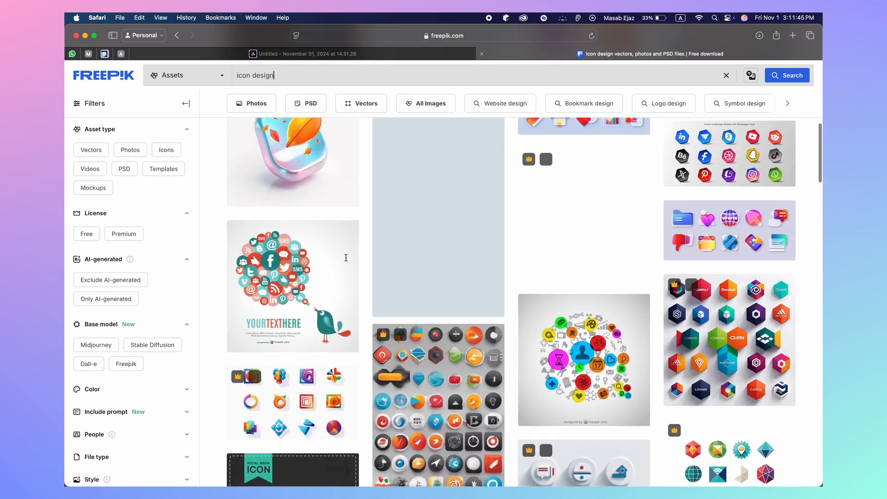
scroll(323, 194, "down", 10)
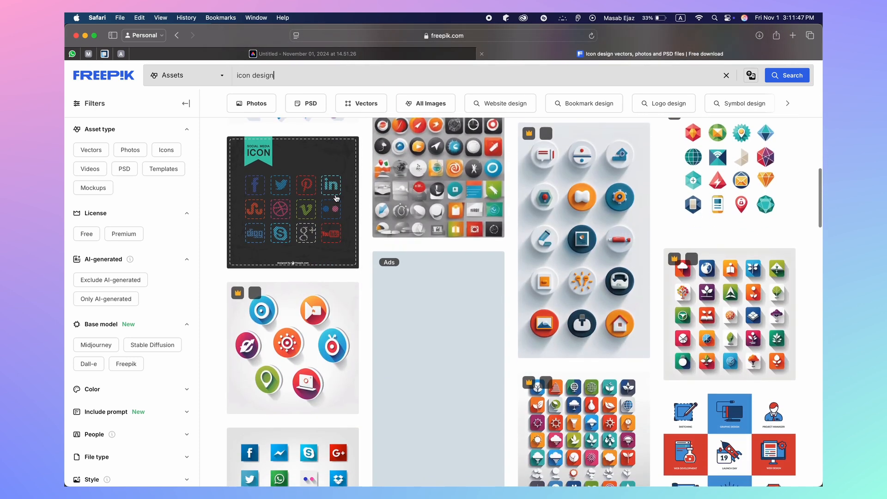
scroll(336, 198, "down", 10)
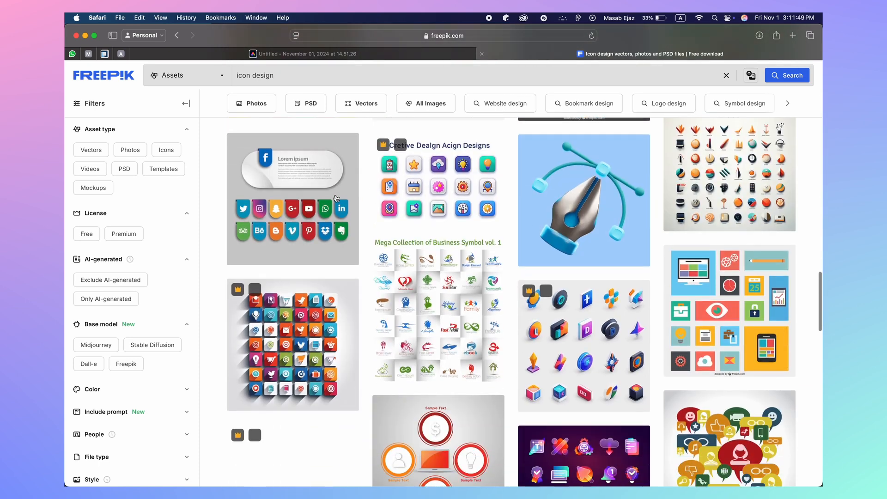
scroll(336, 198, "down", 15)
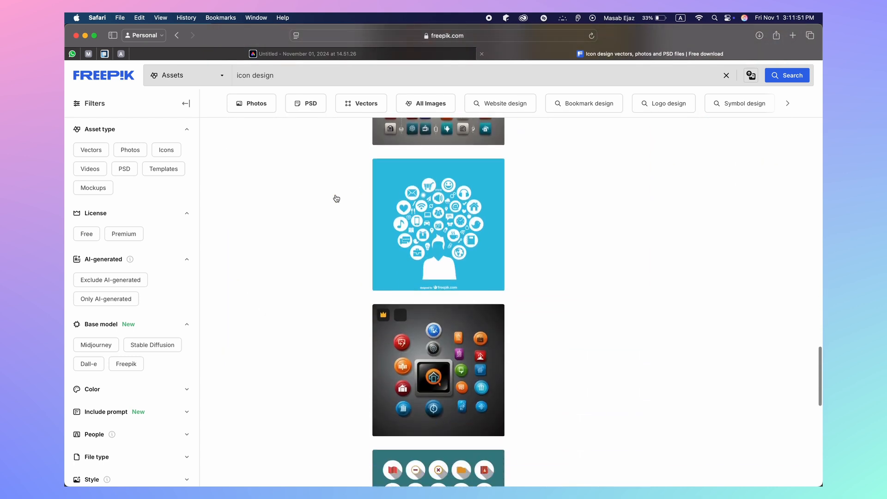
scroll(336, 199, "down", 4)
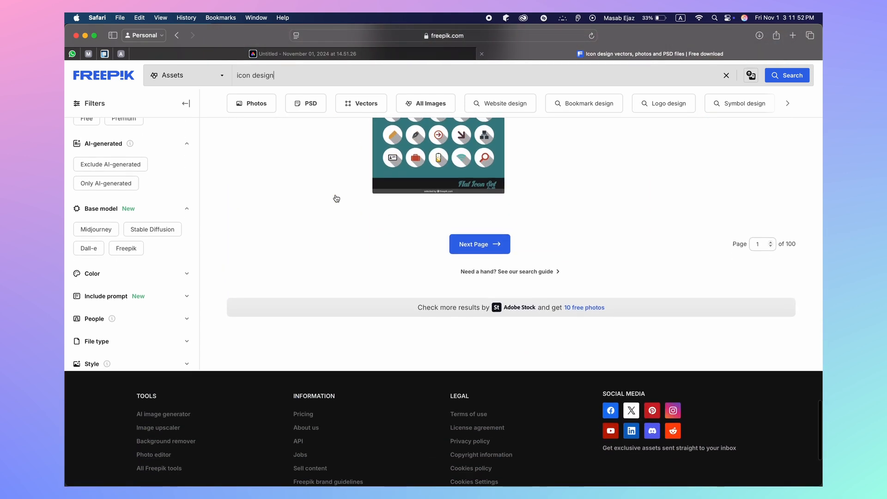
left_click(473, 245)
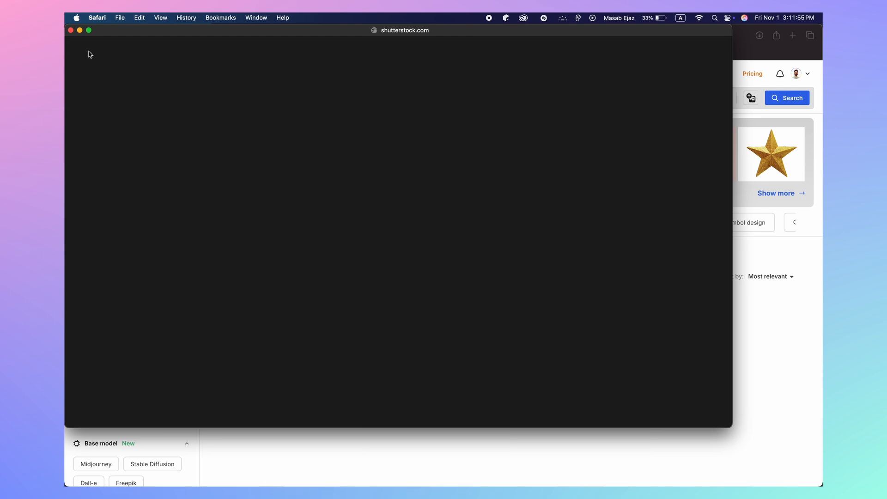
left_click(71, 31)
Preview the purple tablet illustration, then return to the results grid
scroll(283, 275, "down", 10)
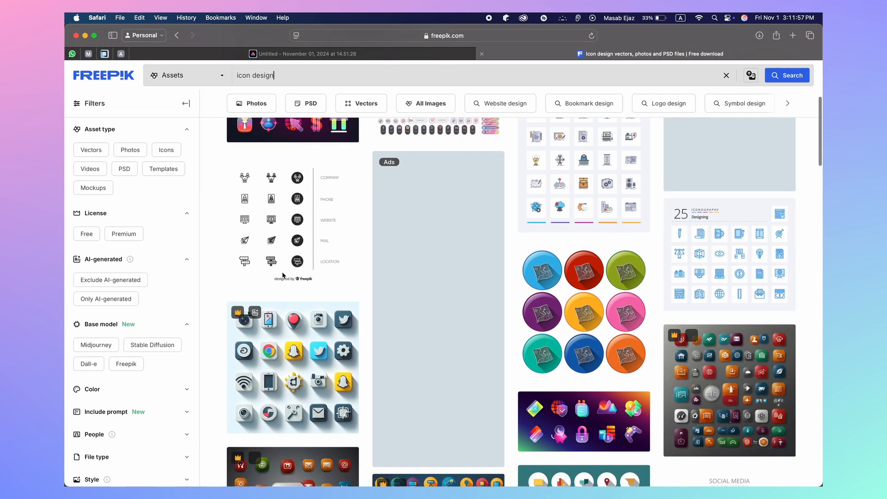
scroll(283, 276, "down", 8)
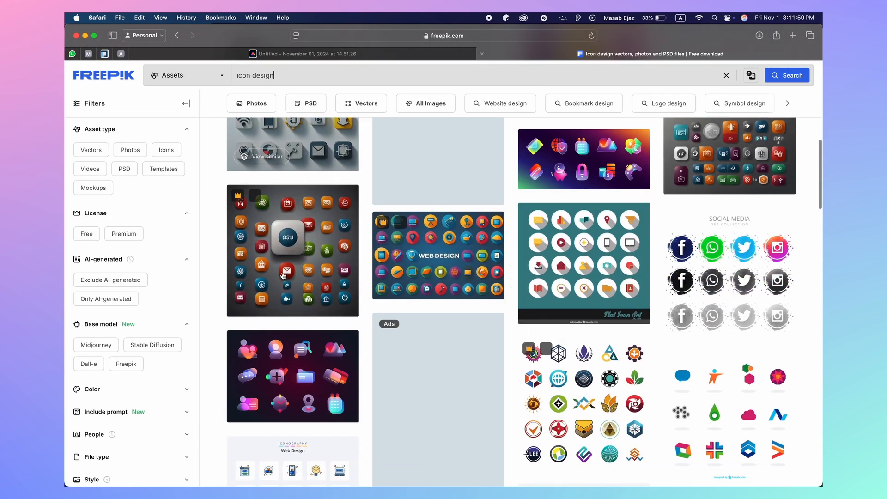
scroll(283, 276, "down", 7)
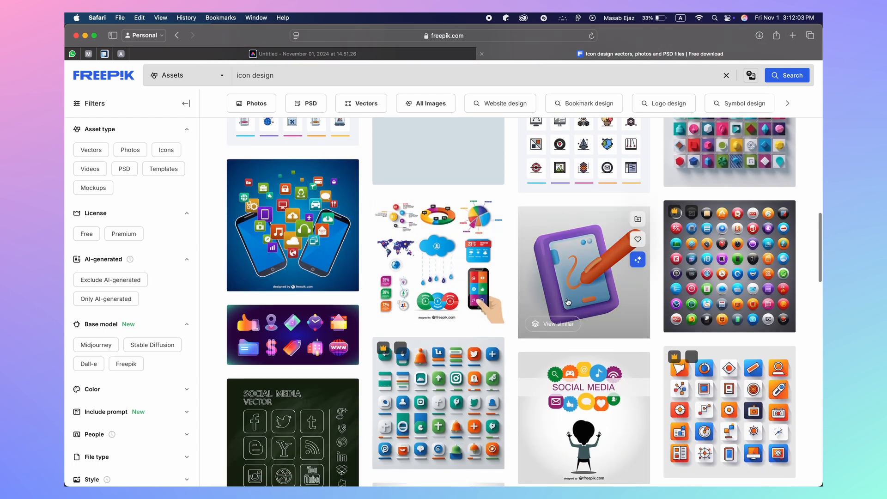
left_click(577, 276)
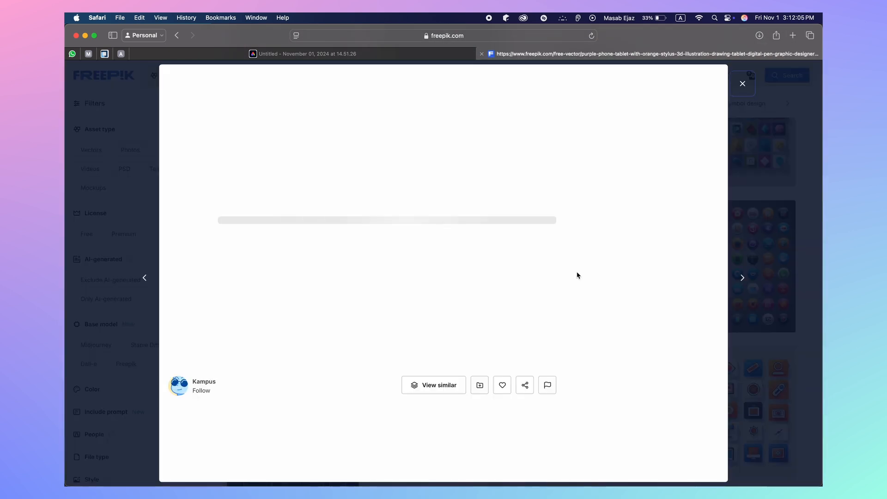
scroll(549, 316, "down", 5)
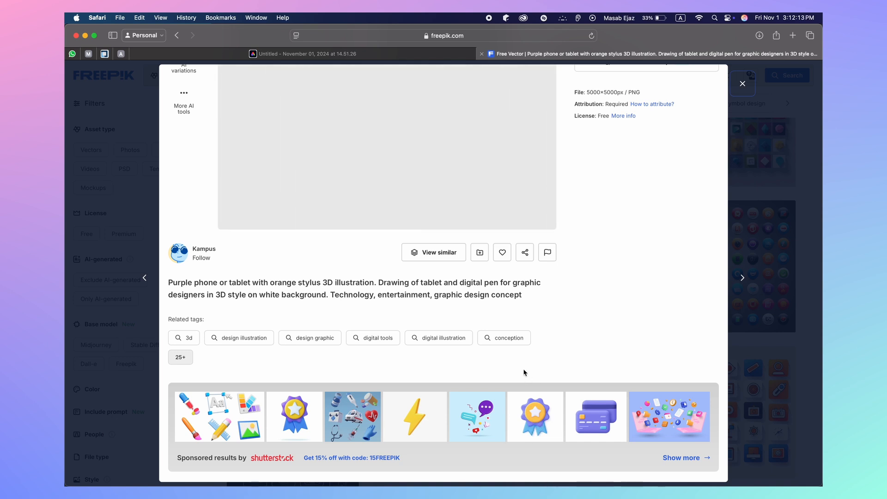
scroll(526, 374, "up", 5)
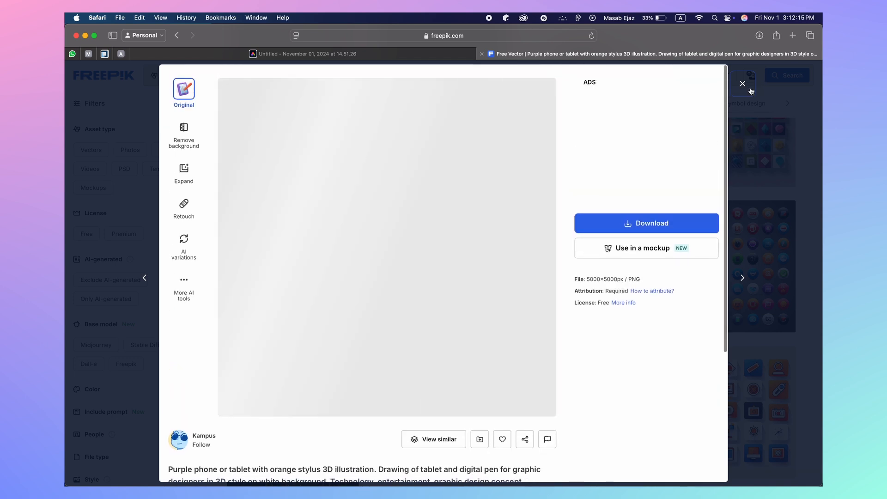
left_click(742, 83)
scroll(695, 224, "down", 15)
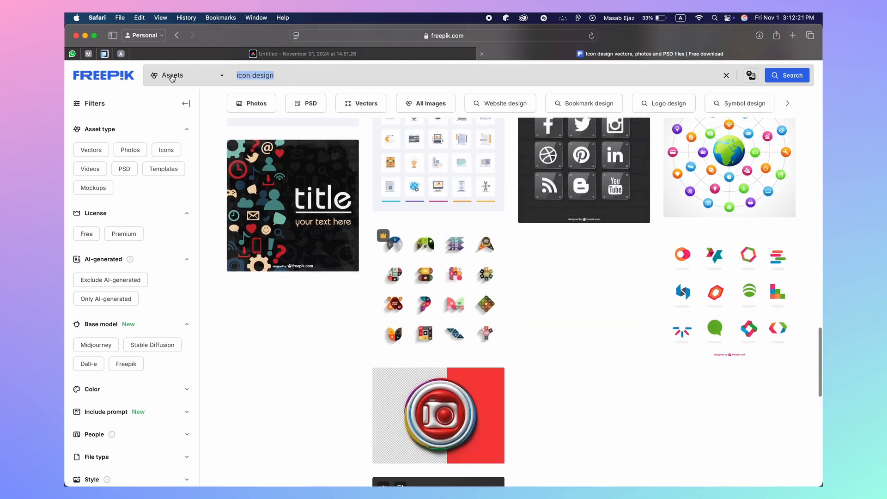
Search Freepik for 'graphic deisgn icon' and scroll through the results
type("raph")
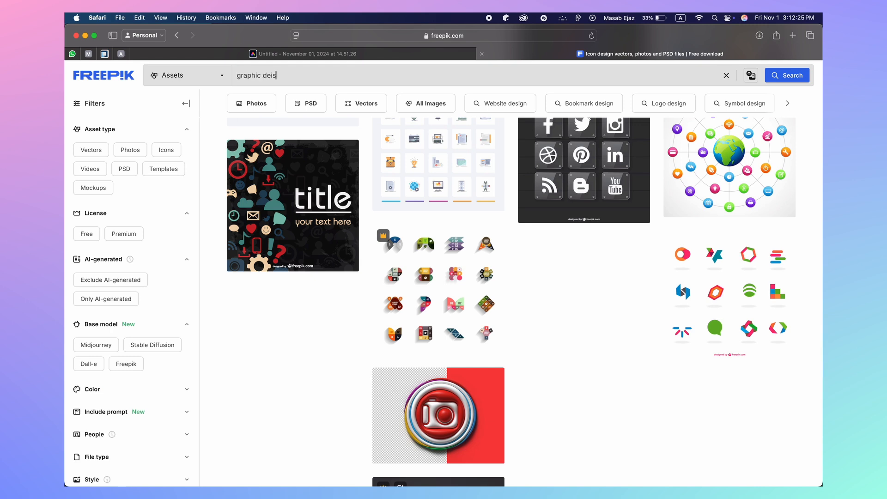
type("ic deisgn icon")
key("Return")
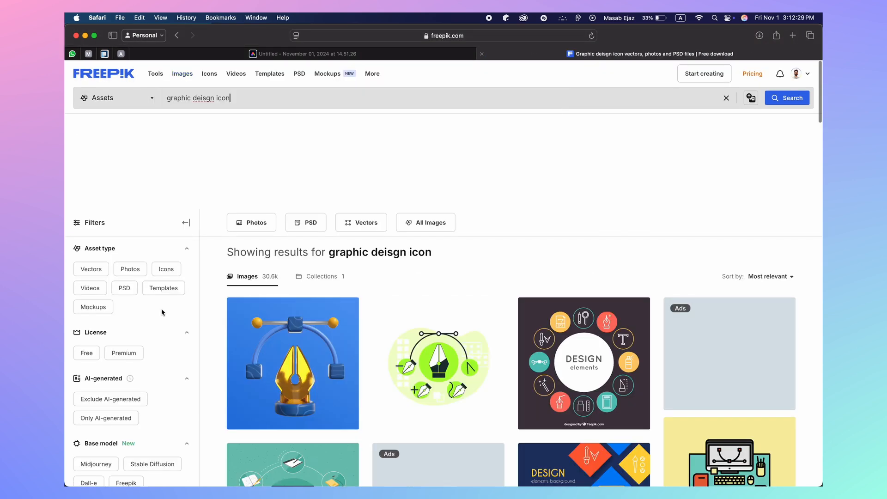
scroll(162, 259, "down", 3)
scroll(362, 362, "down", 5)
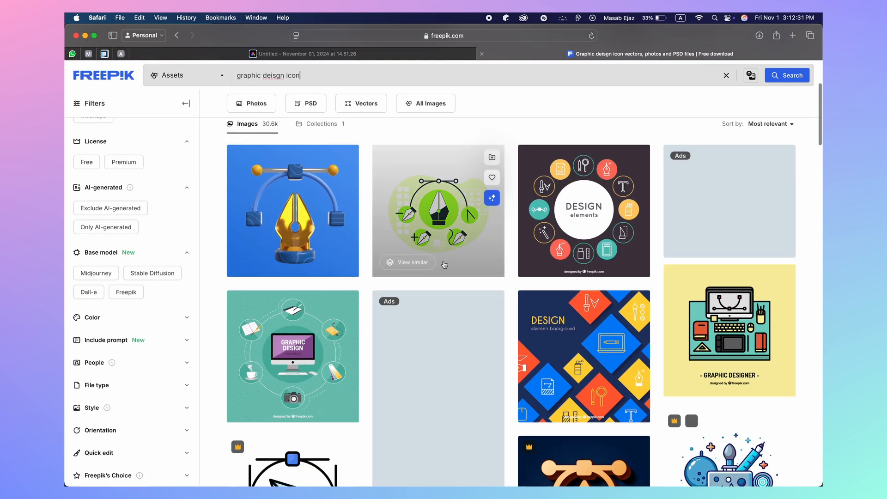
scroll(445, 264, "down", 6)
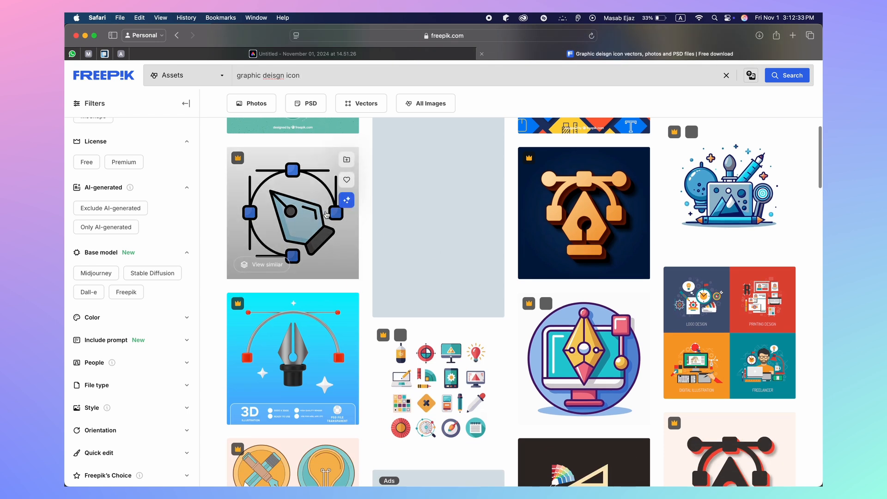
scroll(363, 261, "down", 7)
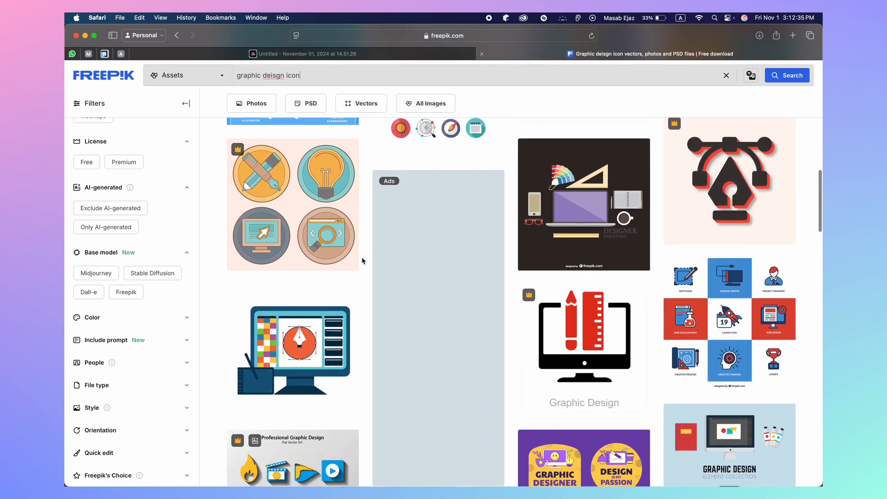
scroll(363, 261, "down", 10)
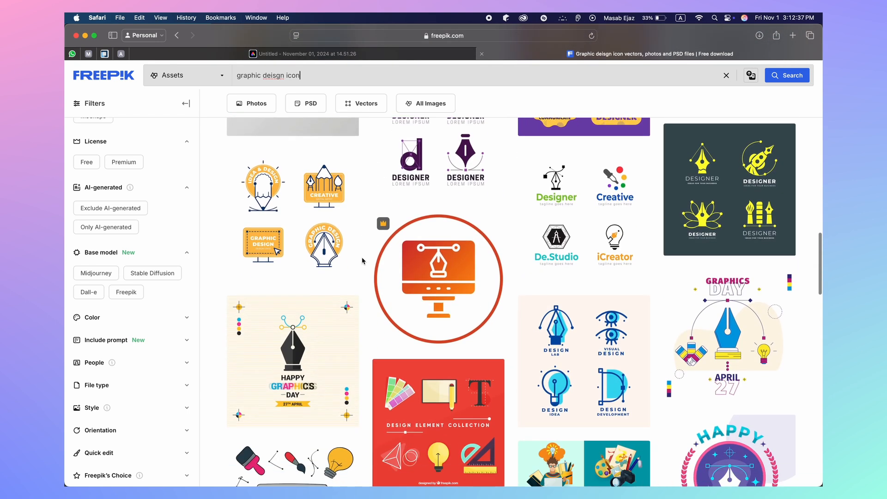
scroll(363, 261, "down", 1)
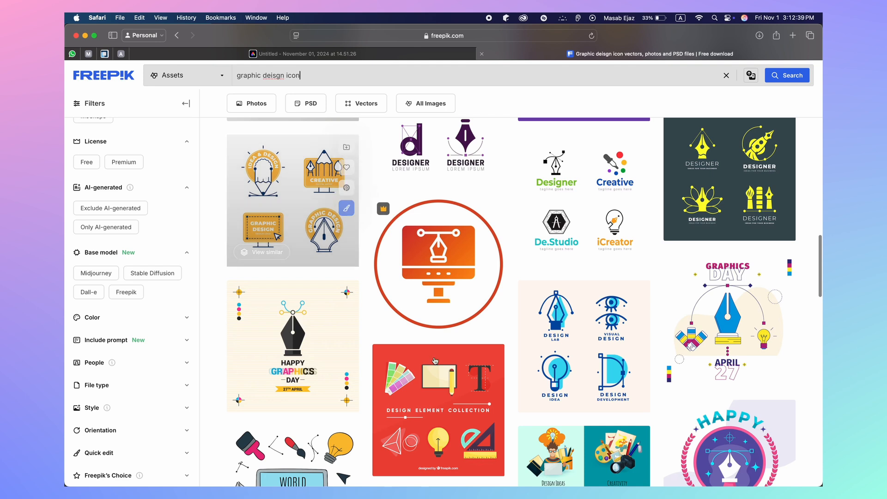
scroll(443, 368, "down", 11)
scroll(443, 368, "down", 3)
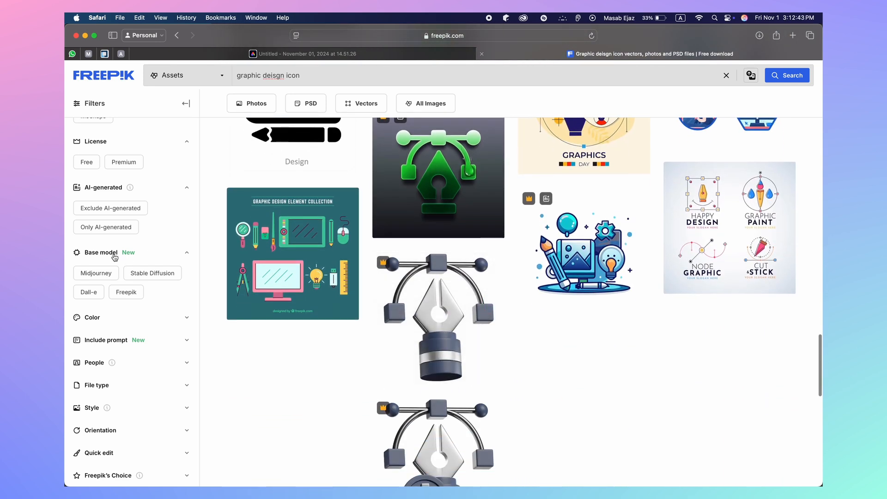
Filter the results to free assets, browse them, then switch back to the Adobe Express poster
left_click(87, 162)
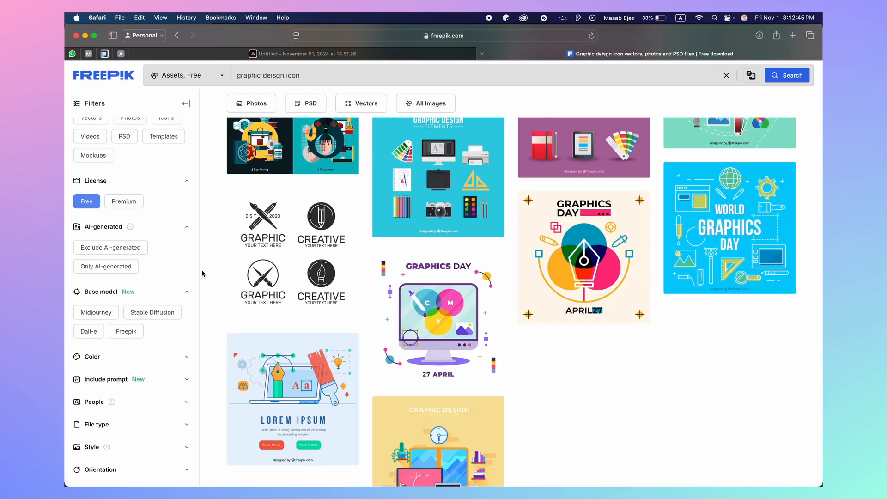
scroll(286, 367, "down", 15)
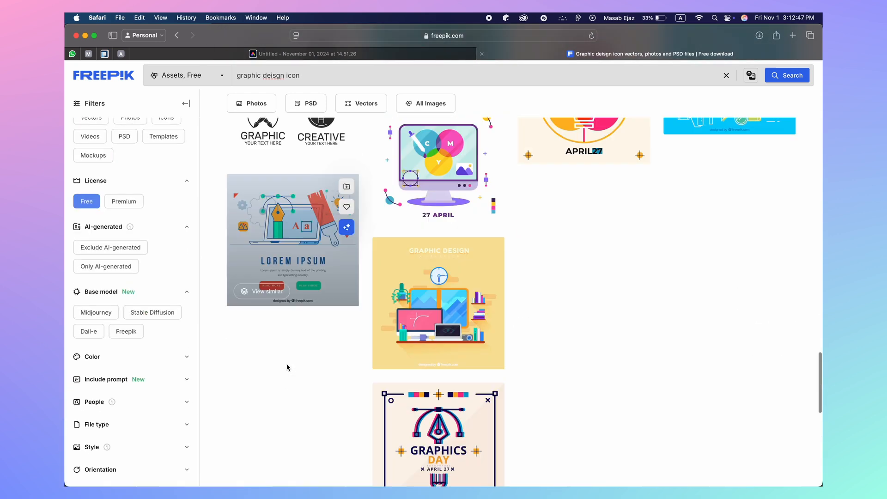
scroll(286, 367, "up", 10)
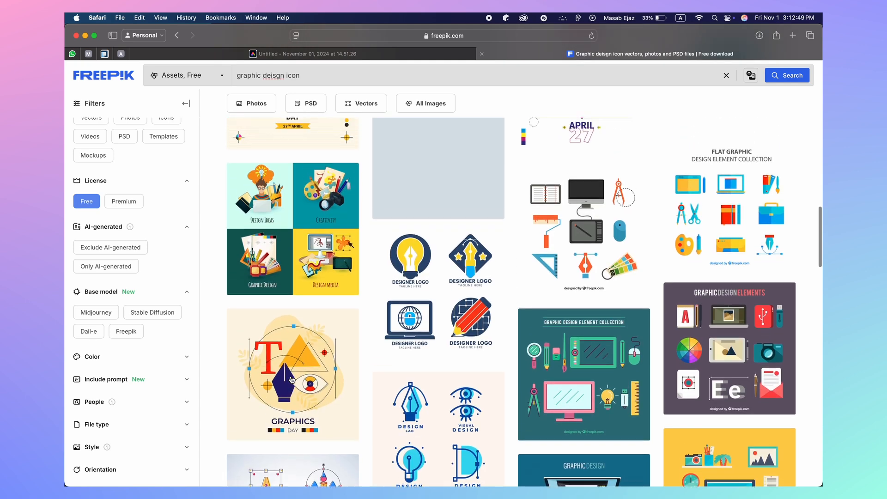
scroll(292, 379, "up", 3)
scroll(291, 380, "down", 4)
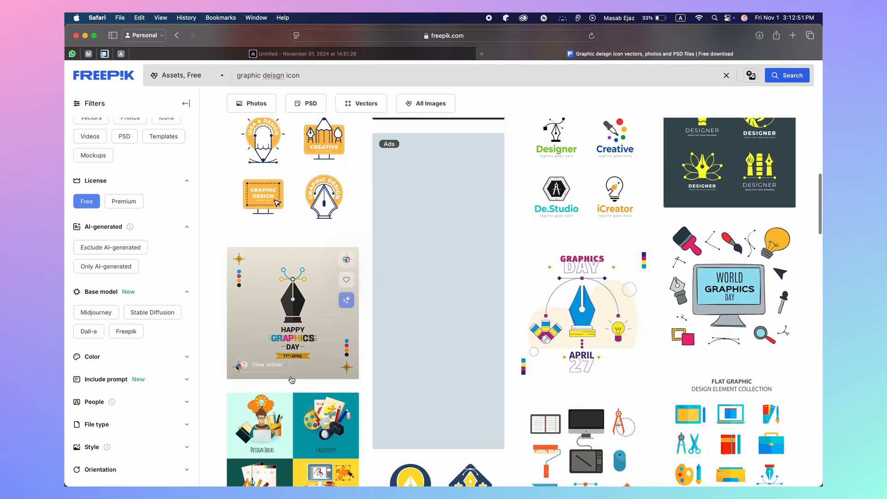
scroll(291, 380, "up", 5)
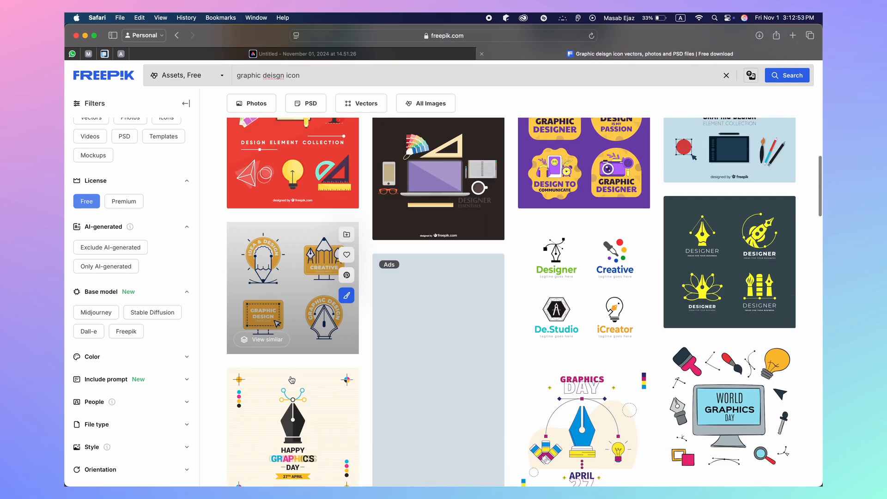
scroll(291, 380, "up", 10)
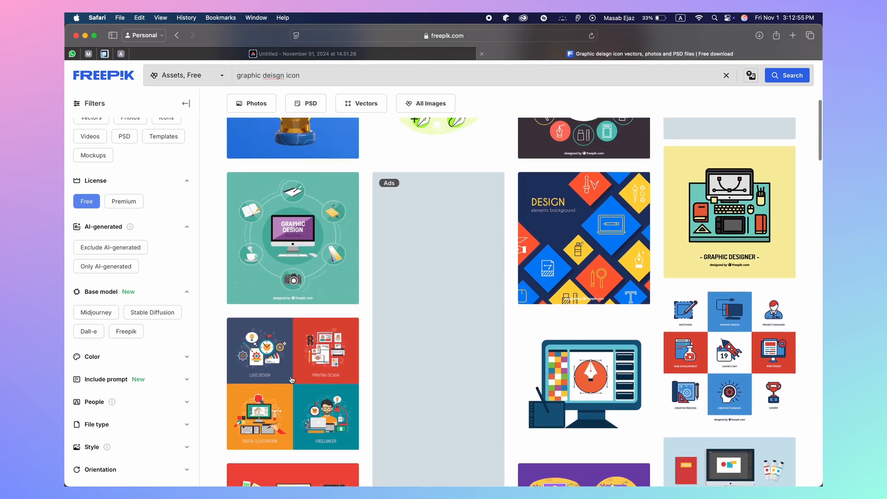
scroll(292, 380, "up", 3)
scroll(323, 369, "down", 1)
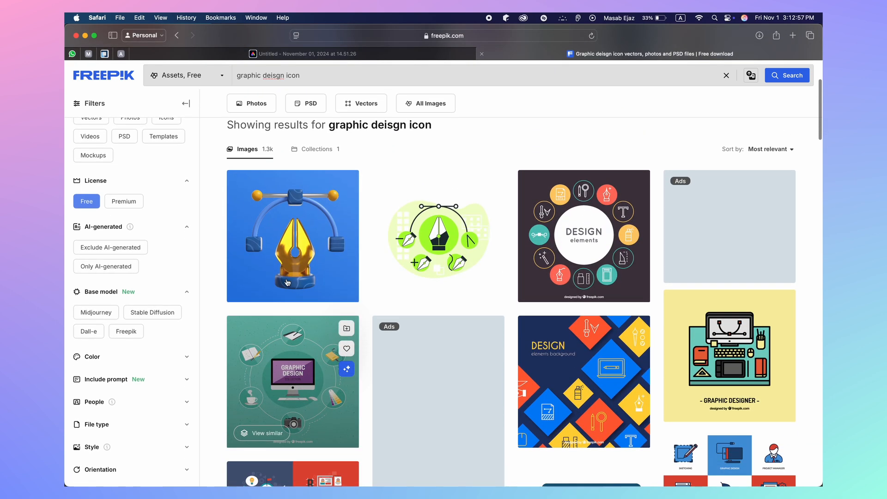
left_click(409, 57)
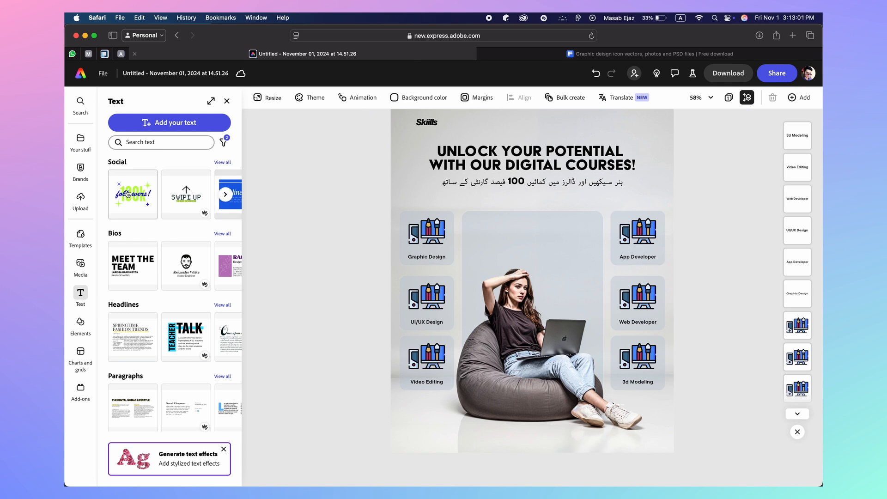
Add the film-and-monitor image from uploads and delete the Video Editing card's old icon
left_click(83, 145)
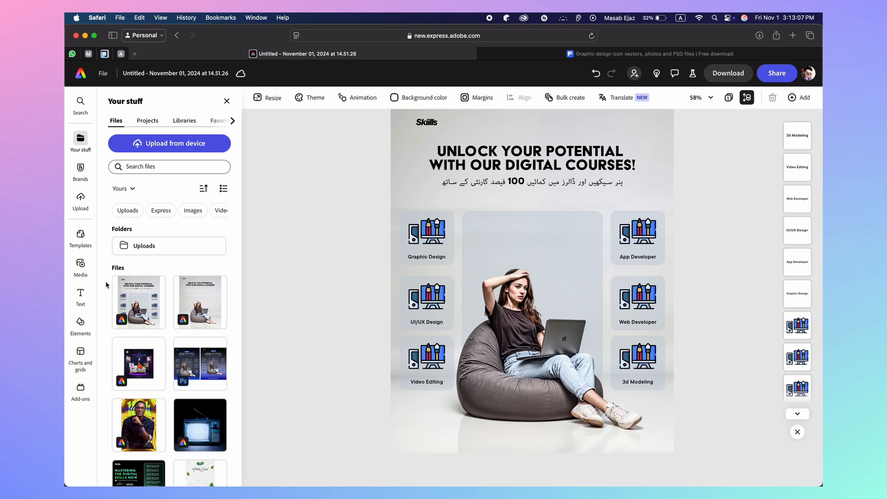
left_click(185, 210)
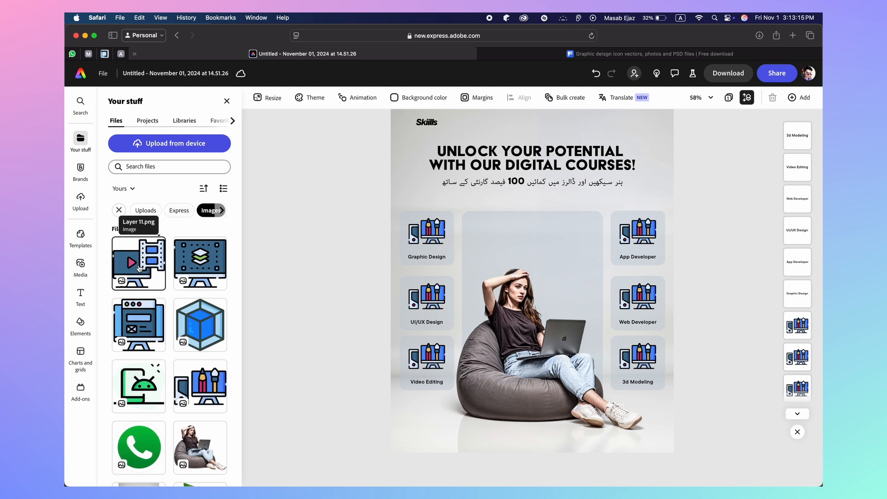
left_click(139, 268)
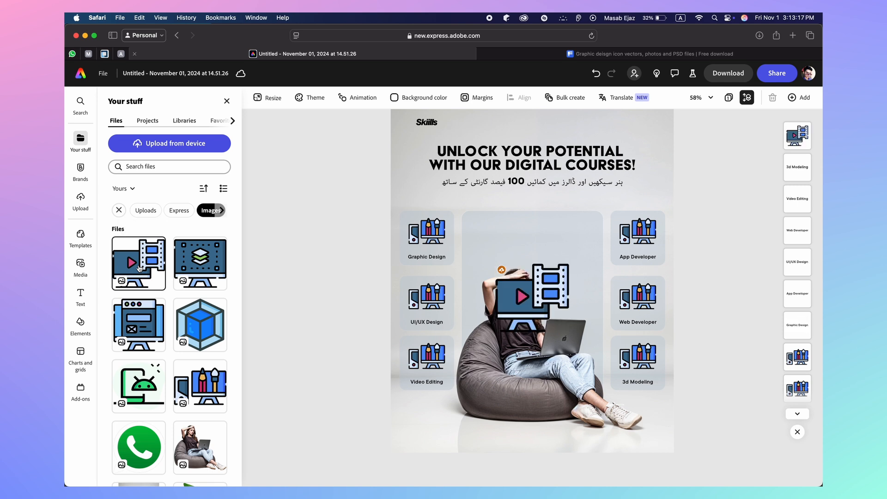
double_click(425, 362)
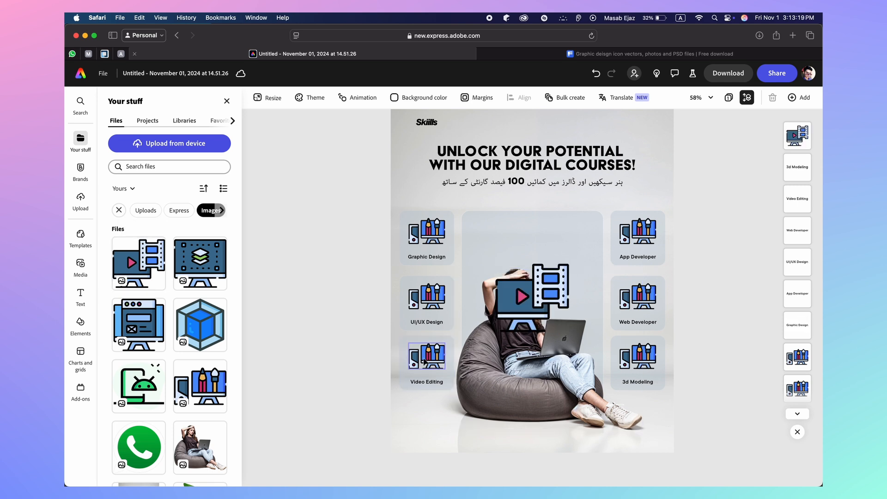
key("Delete")
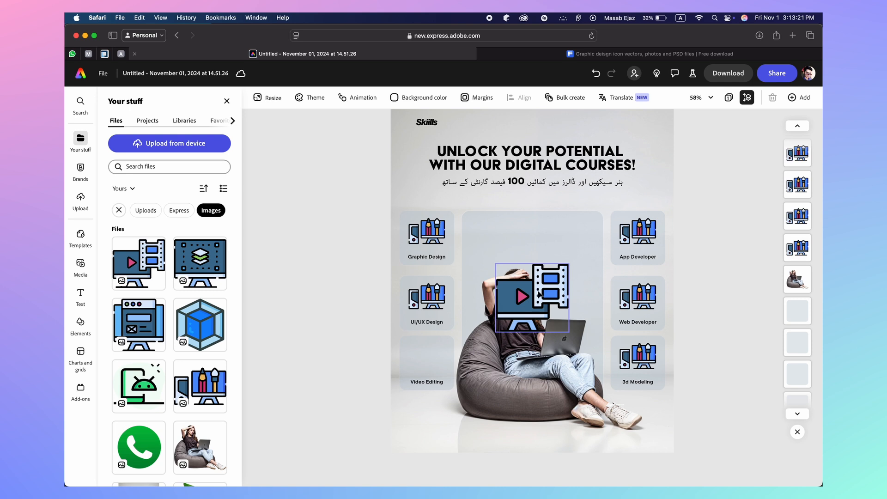
Resize the film-monitor icon and fit it above the label in the Video Editing card
left_click_drag(539, 294, 455, 353)
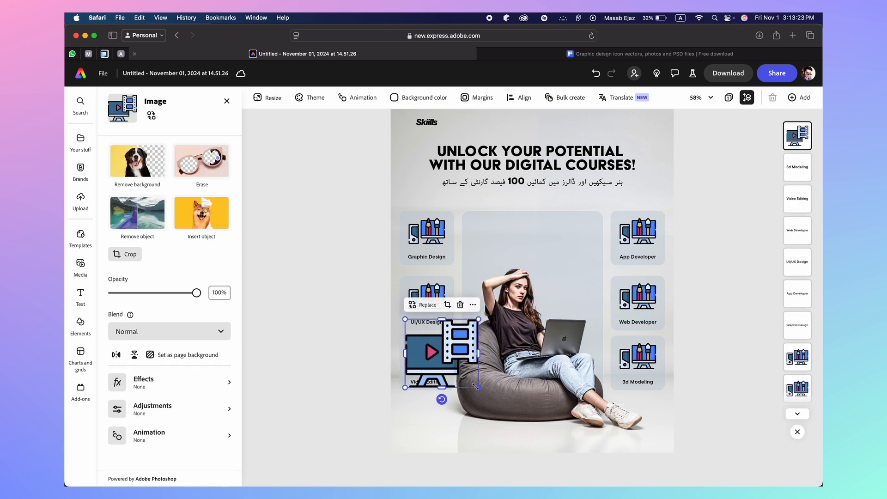
left_click_drag(478, 388, 438, 349)
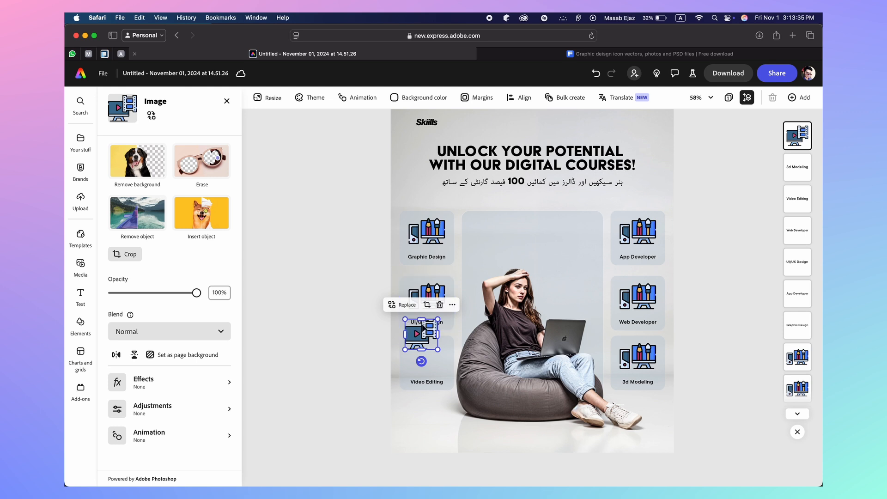
left_click_drag(429, 332, 408, 334)
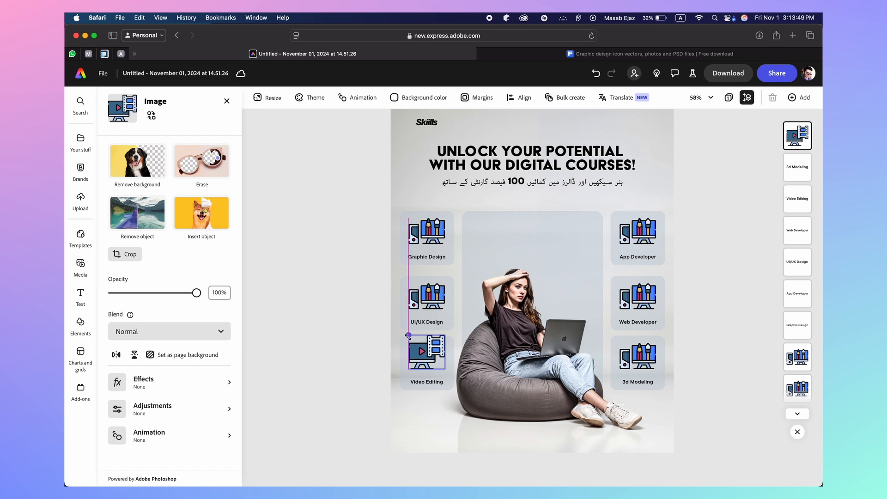
left_click_drag(408, 335, 430, 356)
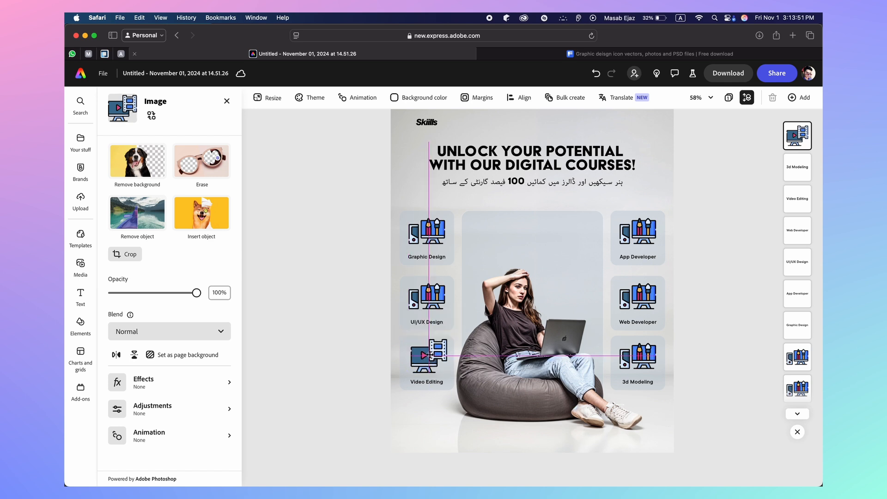
left_click(377, 367)
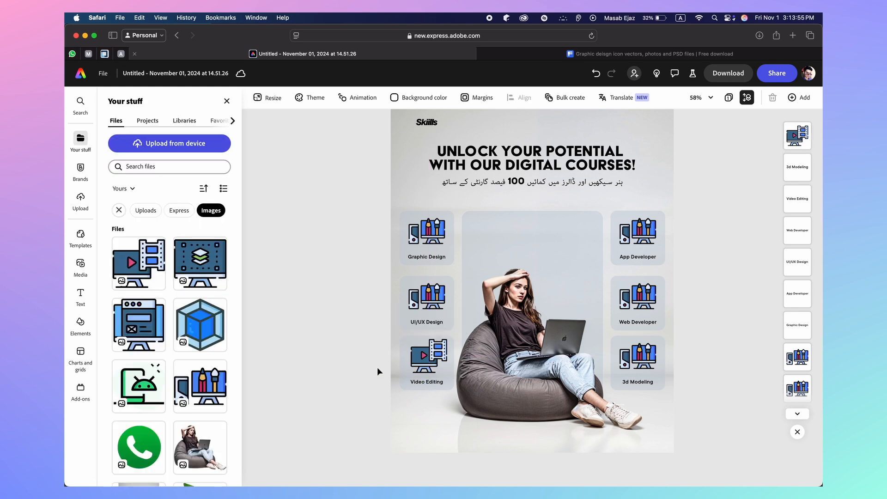
Scale the Video Editing icon down slightly and reposition it within its card
scroll(419, 363, "up", 4)
scroll(419, 365, "up", 5)
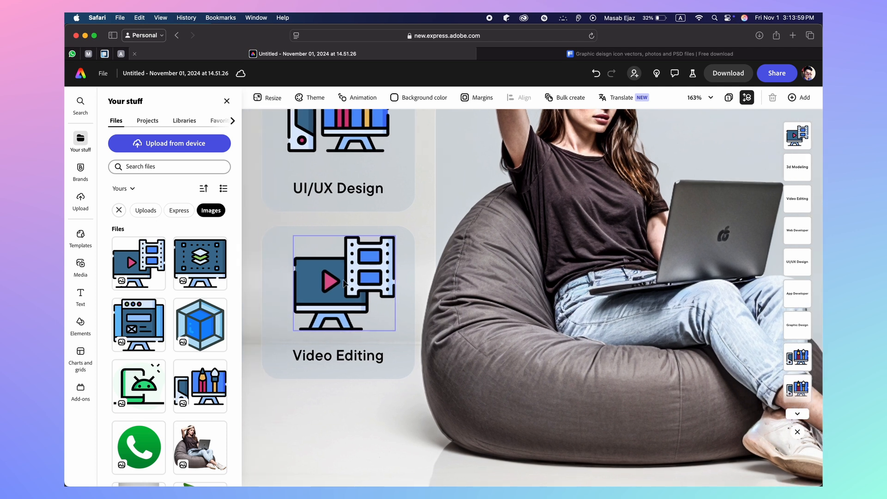
left_click(345, 282)
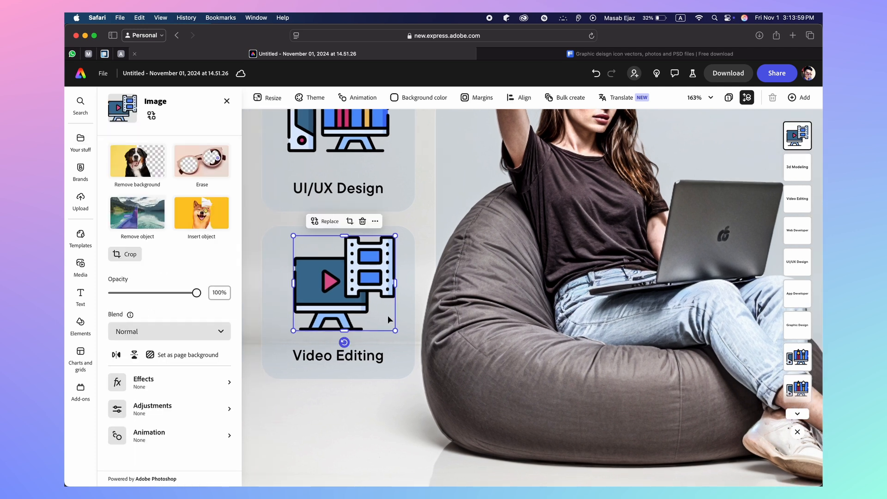
left_click_drag(396, 331, 389, 325)
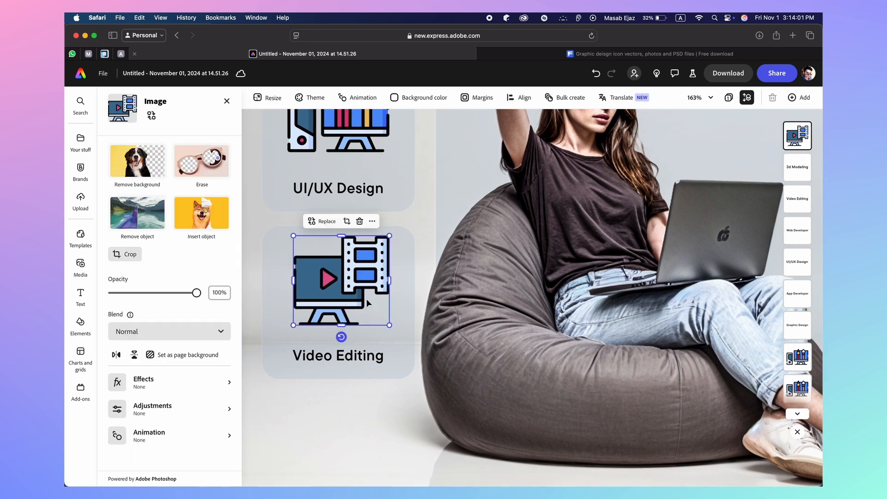
left_click_drag(350, 288, 349, 285)
Centre the Video Editing icon horizontally on its card with Align > Center
left_click(406, 276)
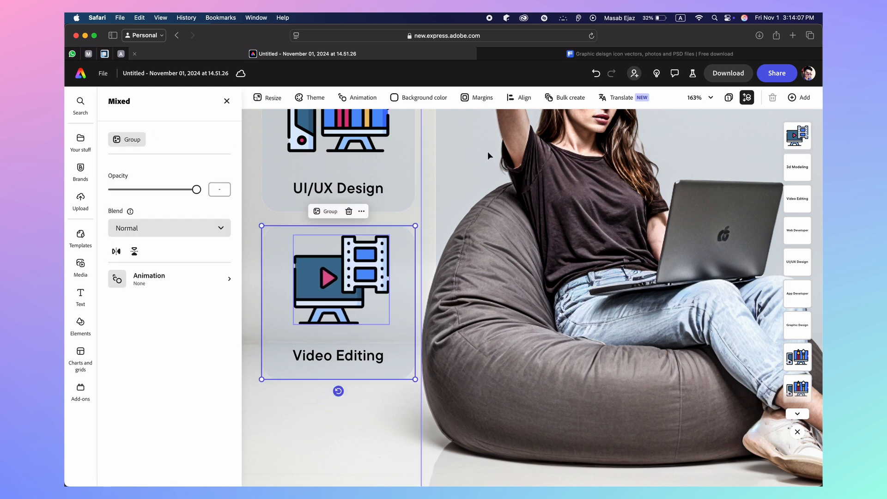
left_click(519, 97)
left_click(572, 156)
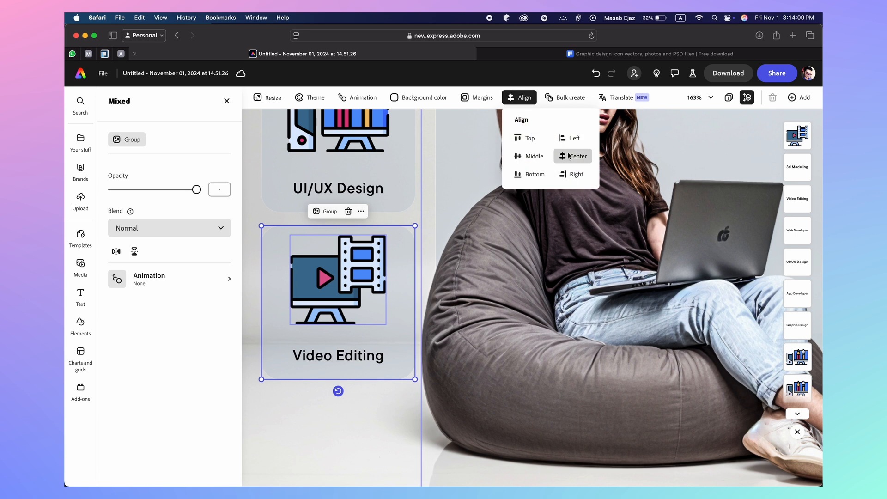
left_click(247, 272)
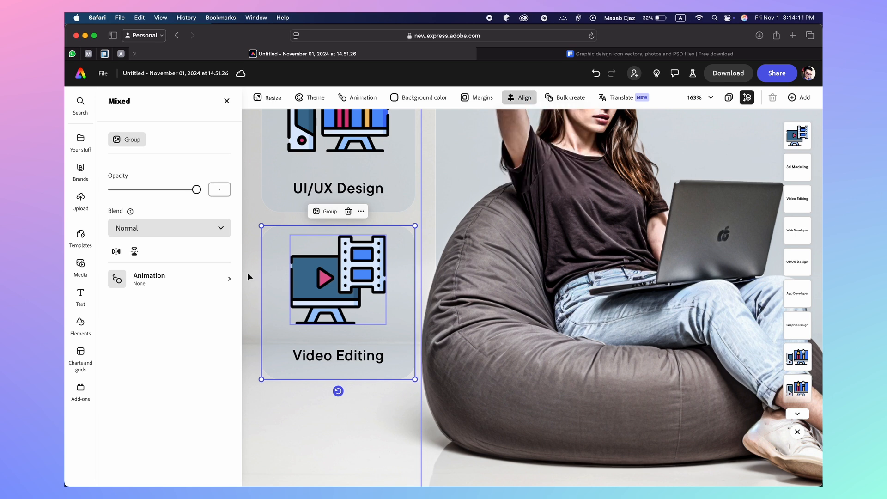
left_click(250, 273)
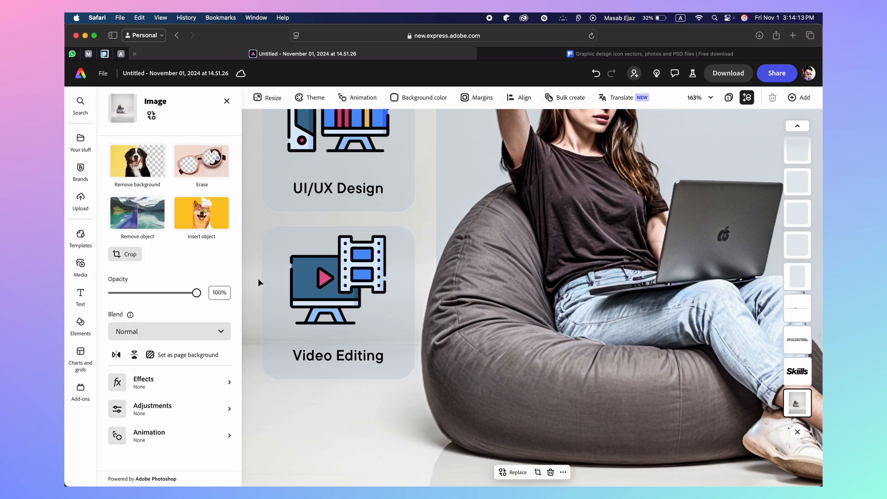
Undo the stray step, nudge the icon down in its card, and reload the editor
key("super+z")
left_click(337, 300)
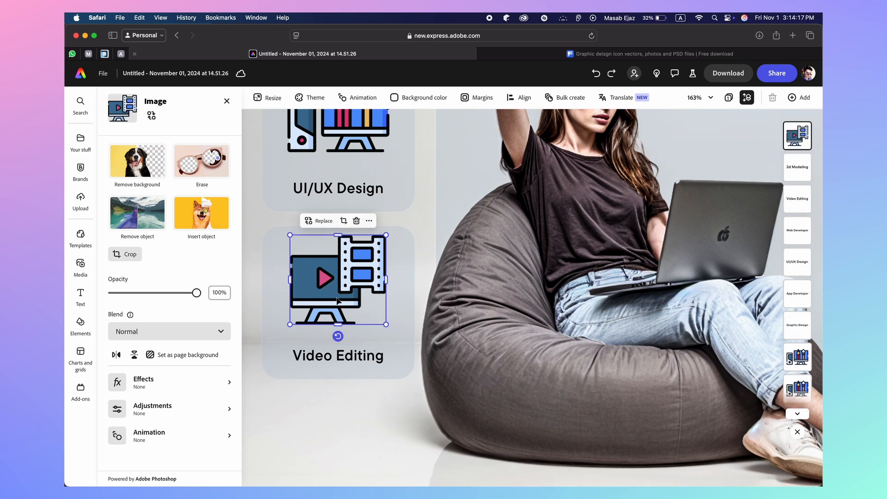
left_click_drag(339, 283, 337, 281)
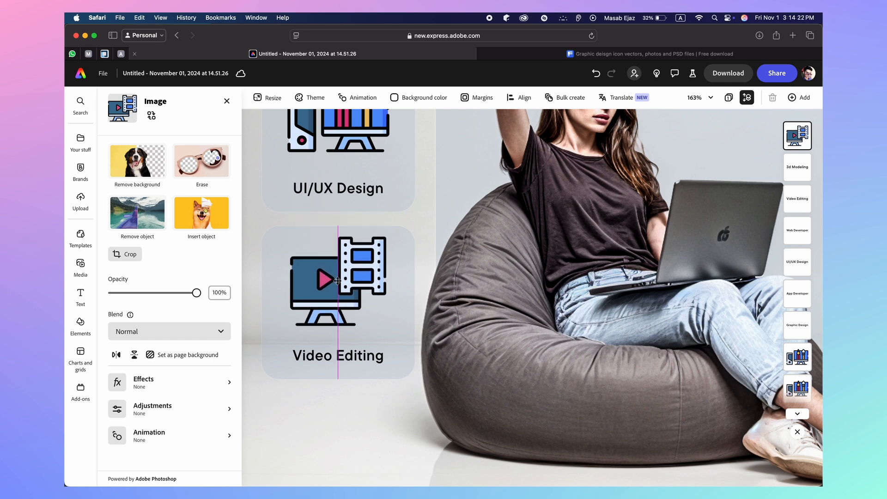
left_click(249, 249)
key("super+r")
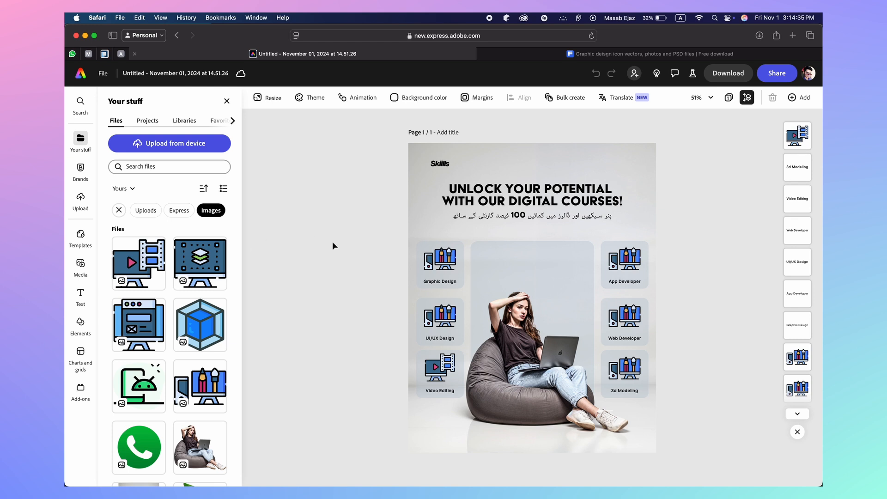
left_click(465, 98)
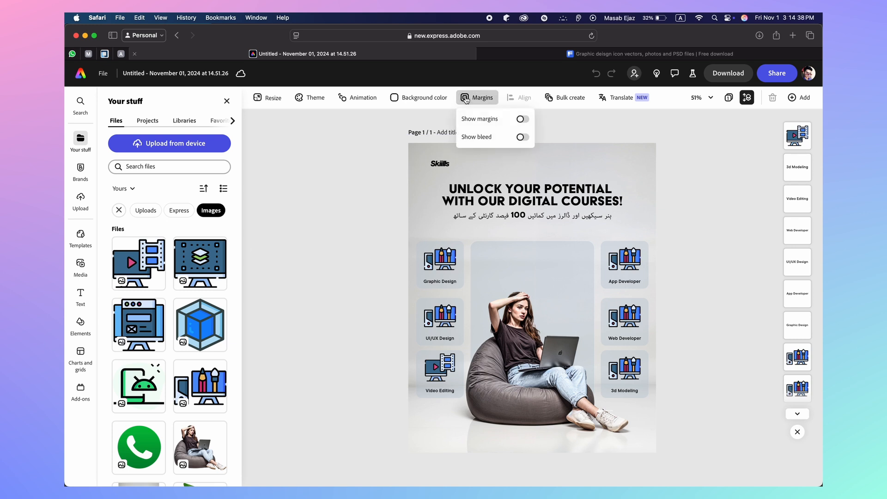
left_click(523, 119)
left_click(520, 138)
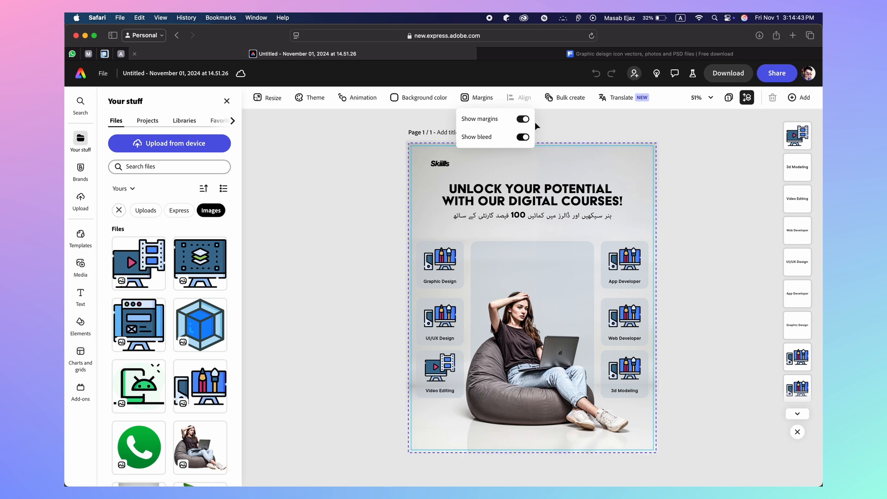
left_click(522, 120)
left_click(523, 139)
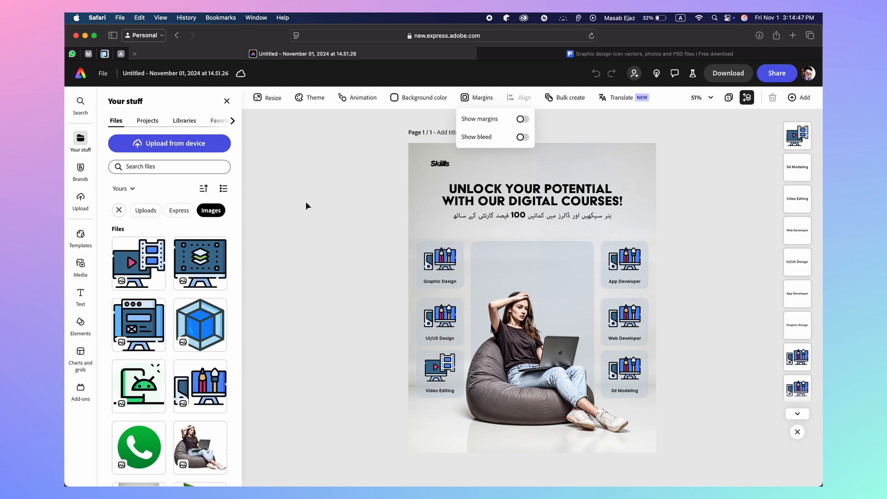
left_click(319, 262)
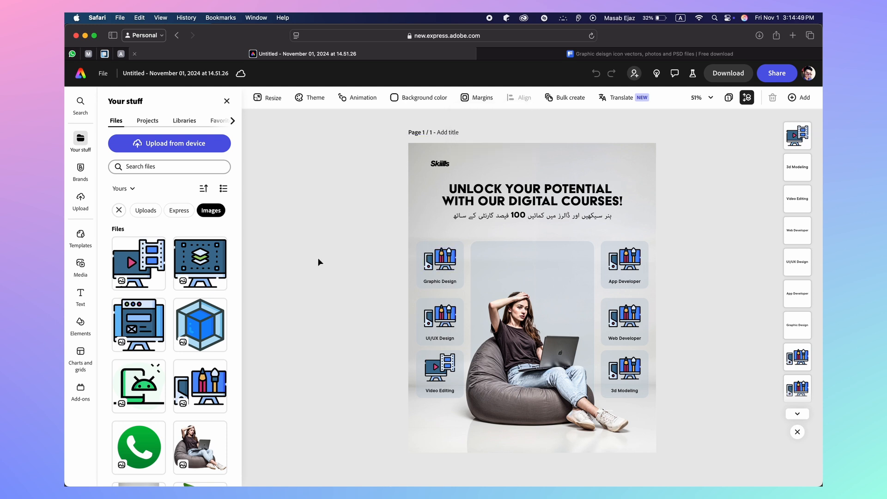
Add the layers-monitor image and delete the old UI/UX Design icon
scroll(393, 308, "up", 10)
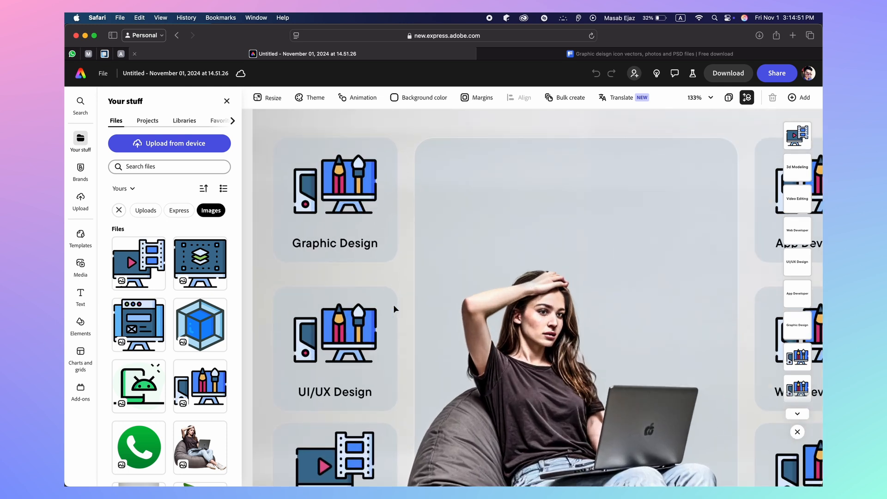
scroll(393, 308, "down", 5)
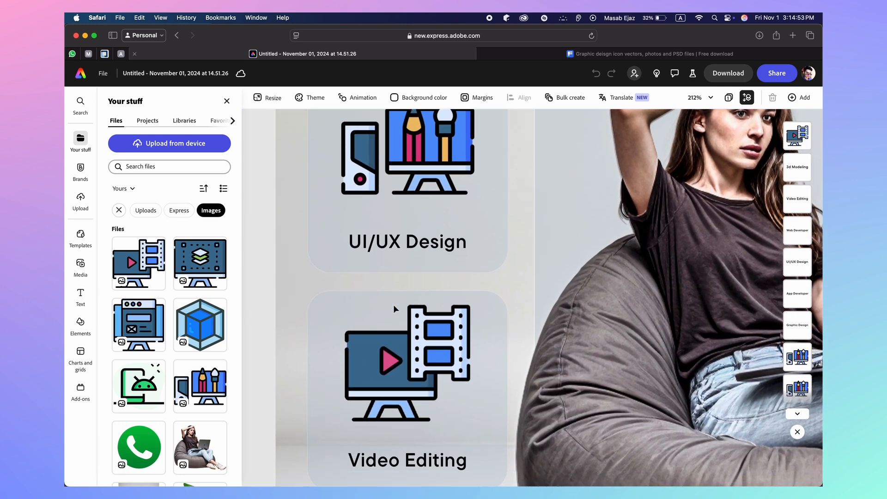
scroll(383, 302, "up", 3)
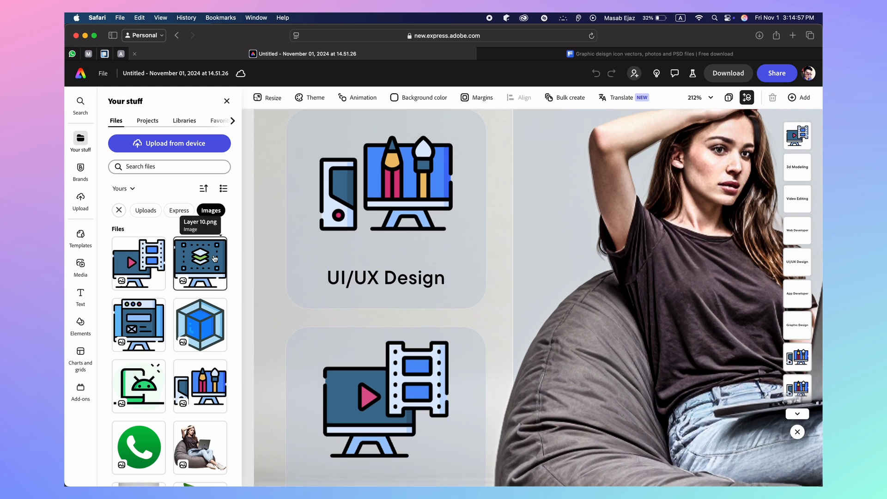
left_click(202, 264)
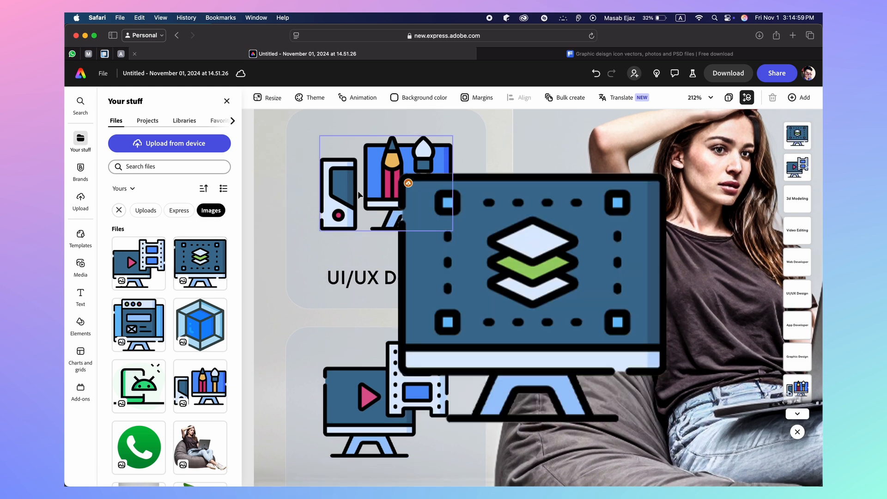
left_click(358, 197)
key("BackSpace")
Shrink the layers-monitor icon to card size and centre it above the UI/UX Design label
left_click_drag(453, 226, 357, 161)
scroll(358, 172, "down", 5)
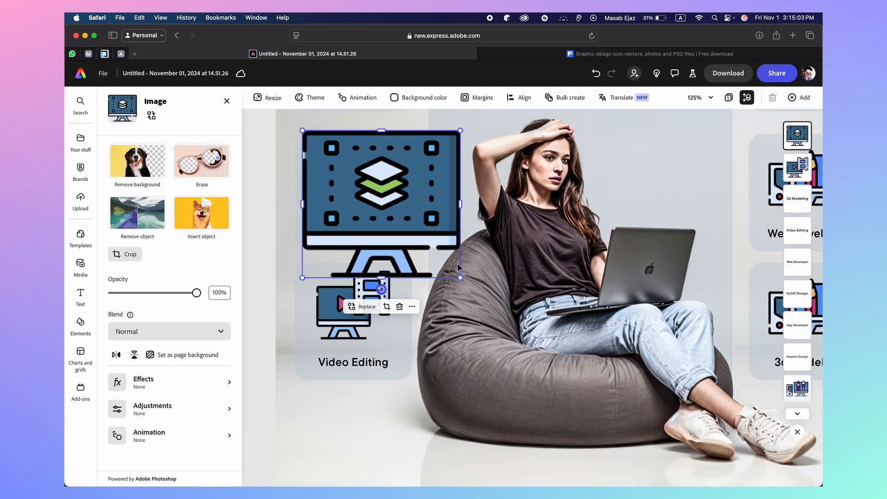
left_click_drag(460, 278, 378, 202)
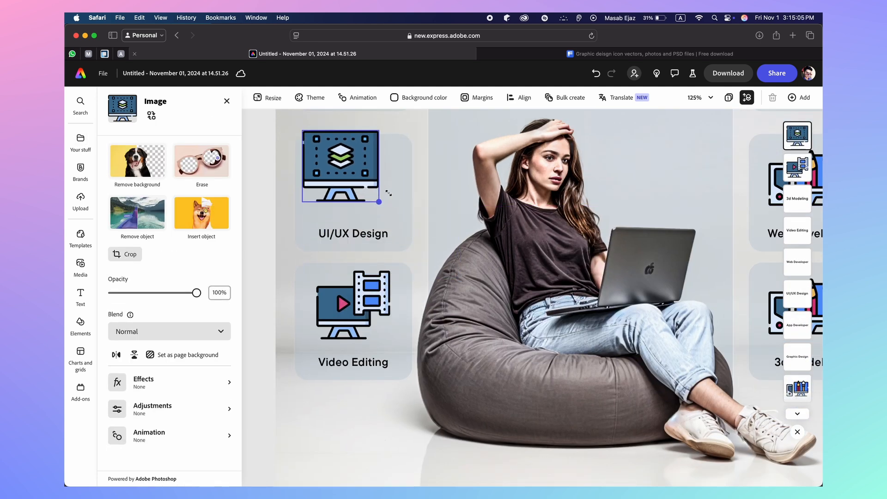
left_click_drag(302, 131, 349, 172)
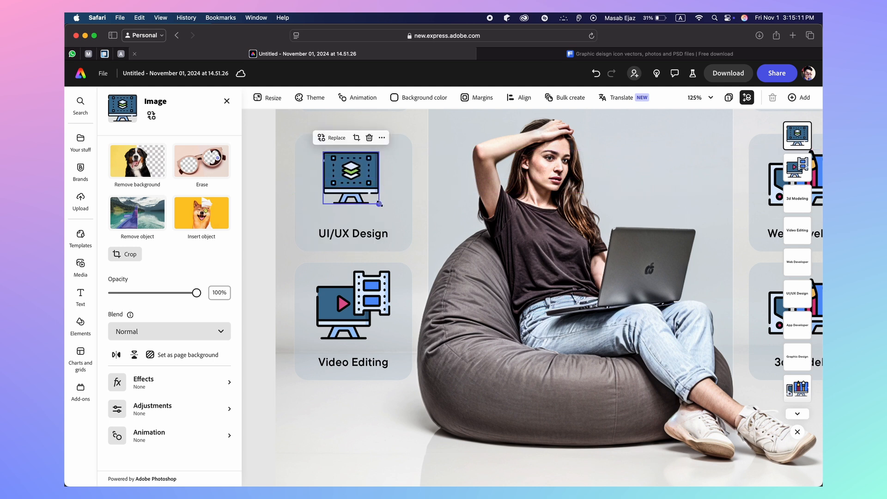
left_click_drag(379, 203, 389, 211)
left_click_drag(358, 182, 356, 175)
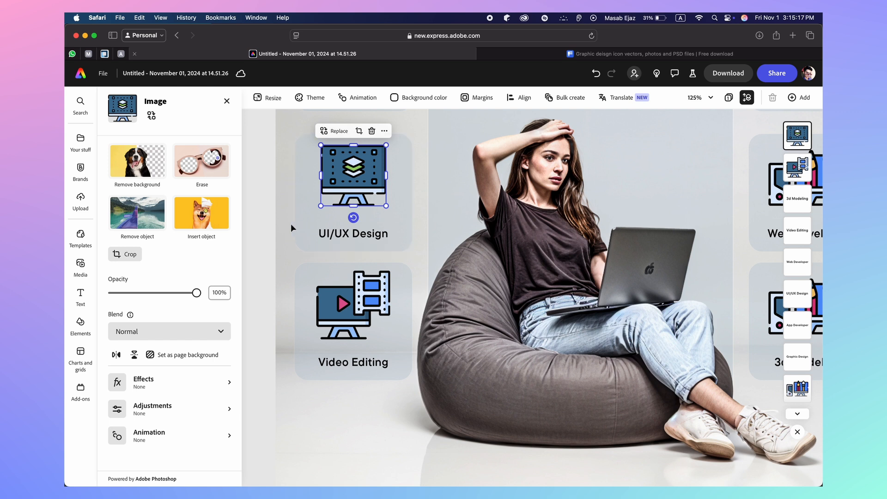
left_click(262, 231)
scroll(262, 231, "down", 5)
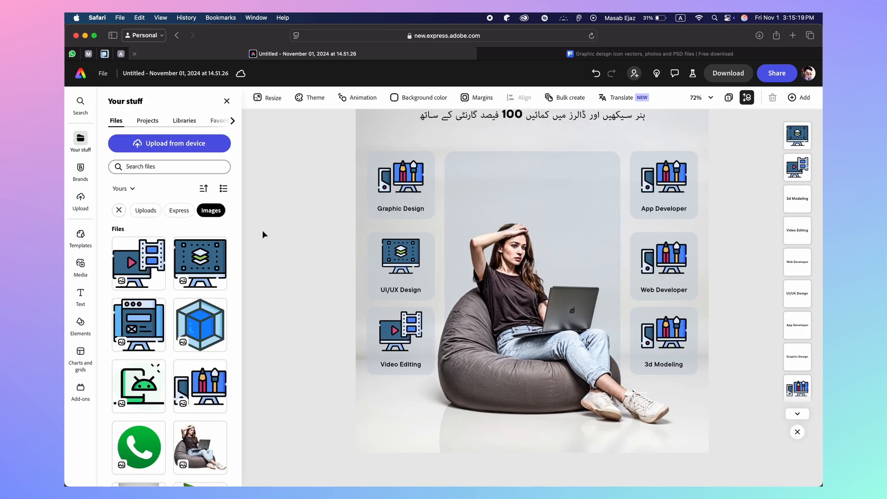
left_click_drag(400, 254, 401, 255)
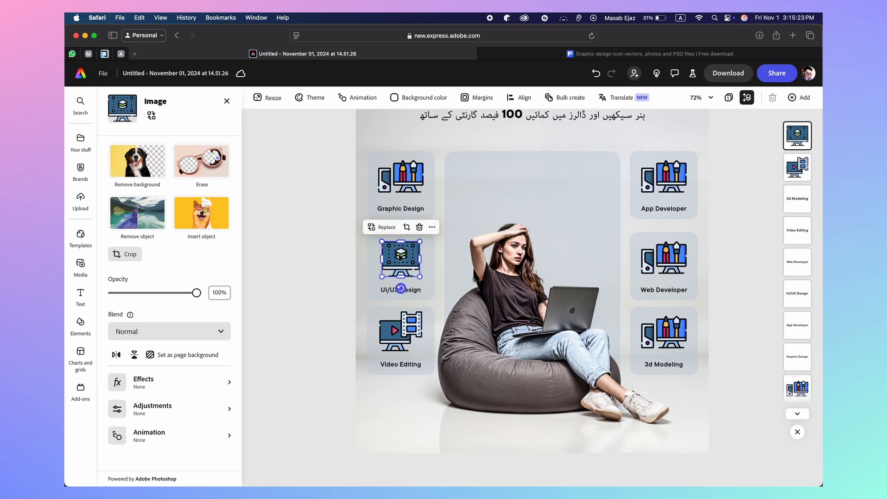
left_click(325, 276)
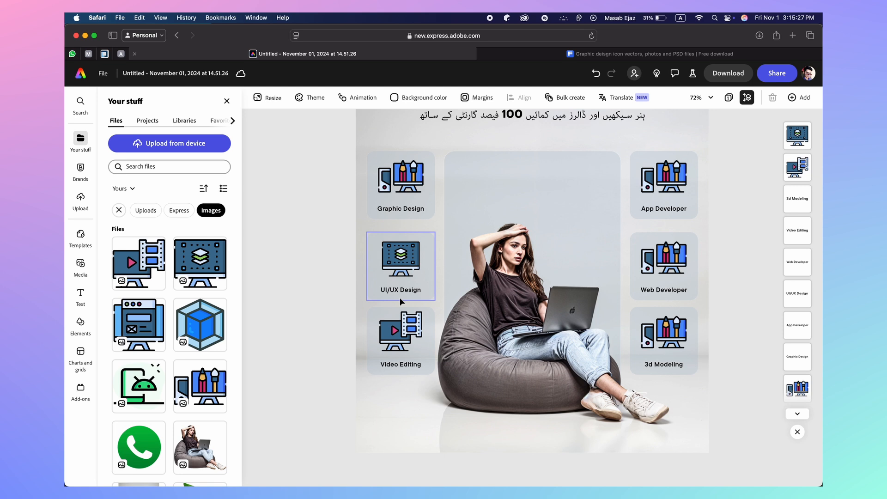
Add the green Android phone image and delete the old App Developer icon
scroll(541, 337, "up", 1)
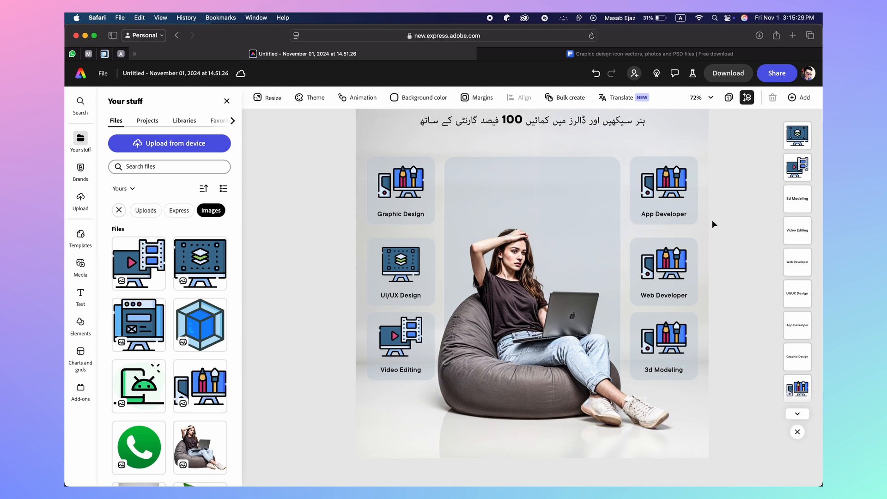
scroll(712, 222, "up", 1)
scroll(712, 222, "up", 4)
scroll(712, 222, "up", 8)
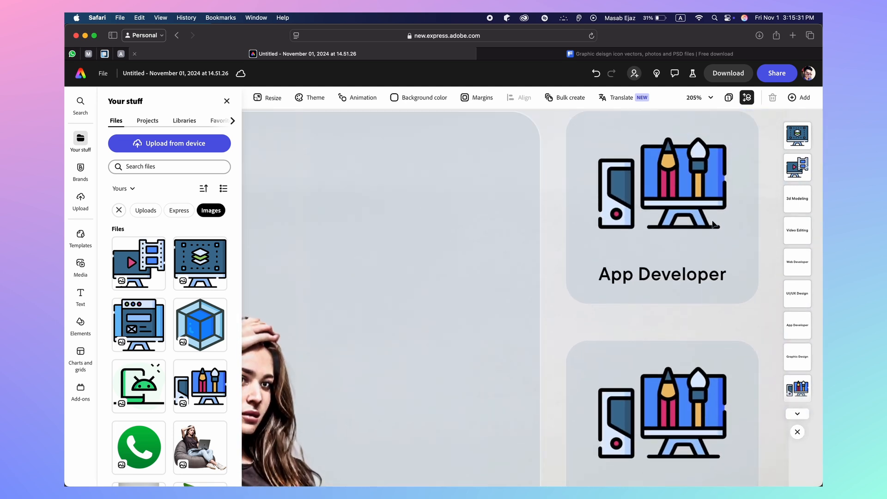
left_click(141, 383)
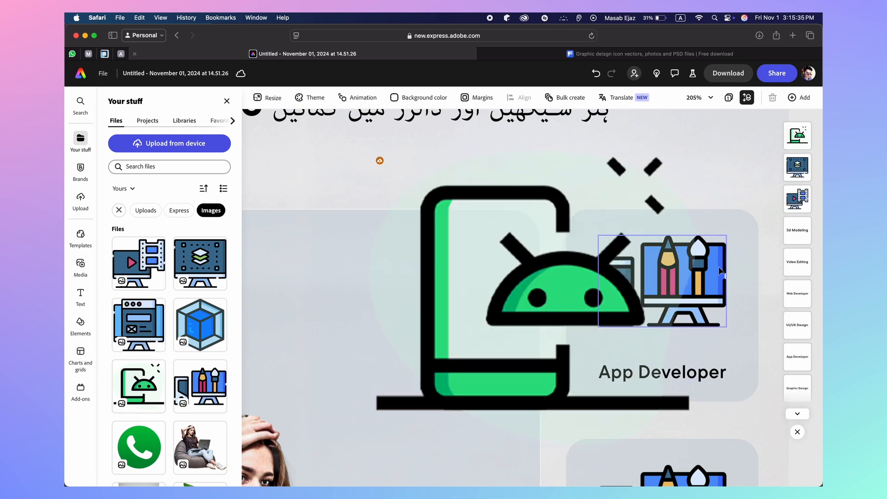
left_click(718, 268)
key("Delete")
left_click(449, 223)
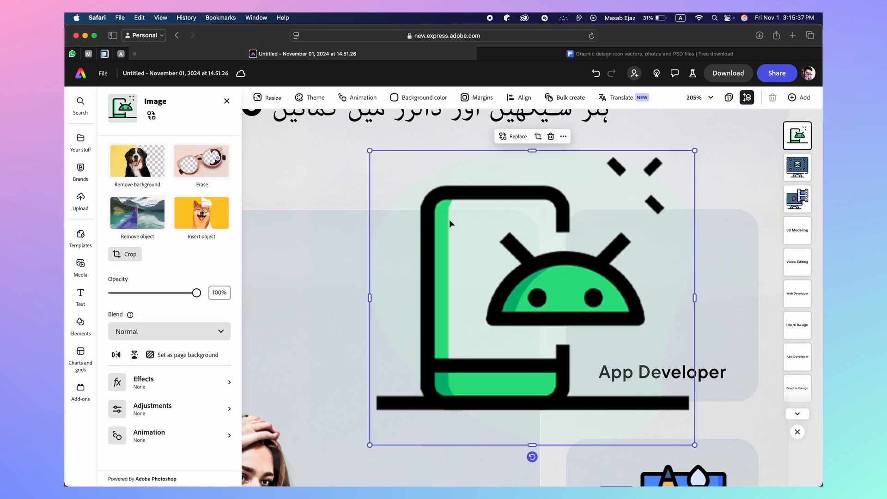
Resize the Android icon and centre it above the App Developer label, then fit the page in view
left_click_drag(368, 155, 596, 371)
left_click_drag(648, 421, 662, 316)
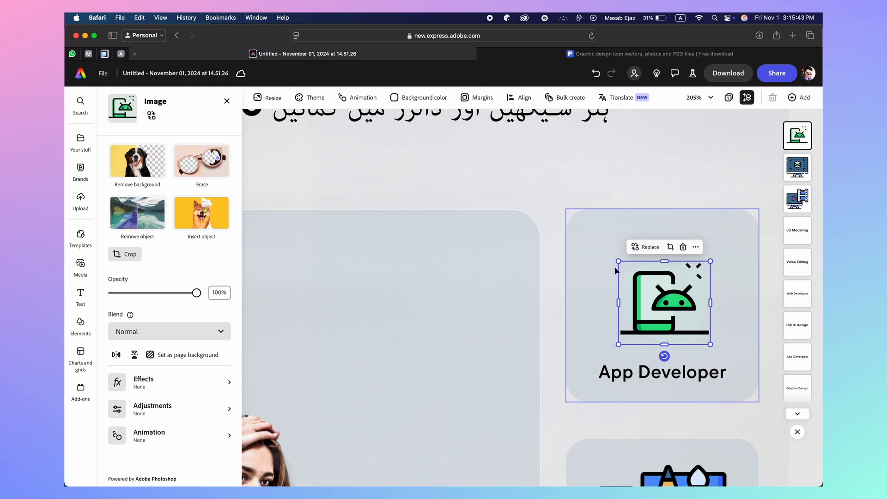
left_click_drag(619, 260, 593, 238)
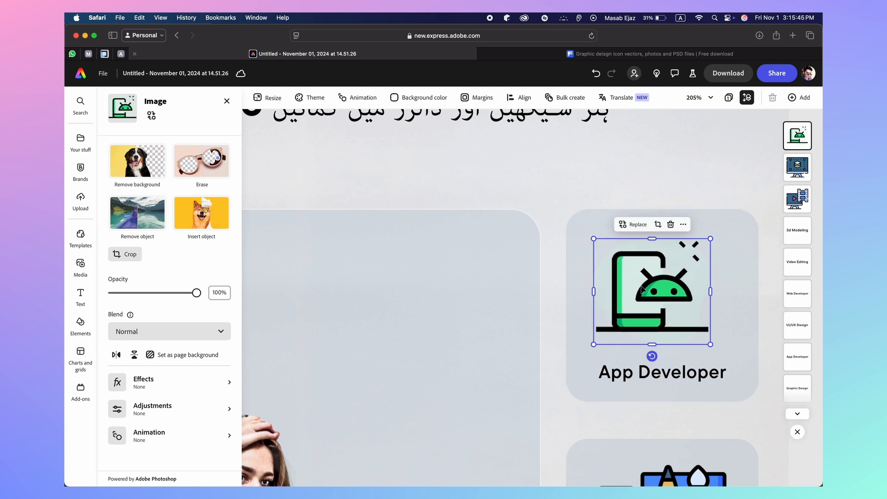
left_click_drag(641, 286, 652, 286)
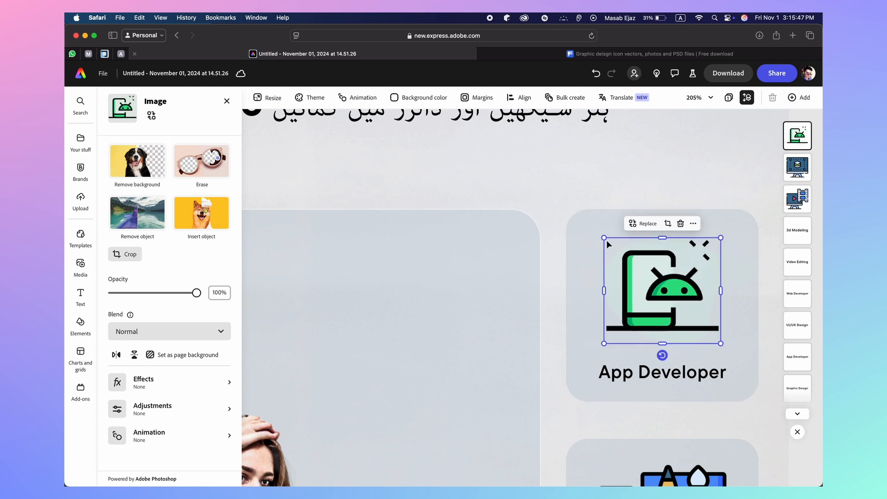
left_click_drag(603, 236, 596, 232)
left_click_drag(649, 275, 651, 276)
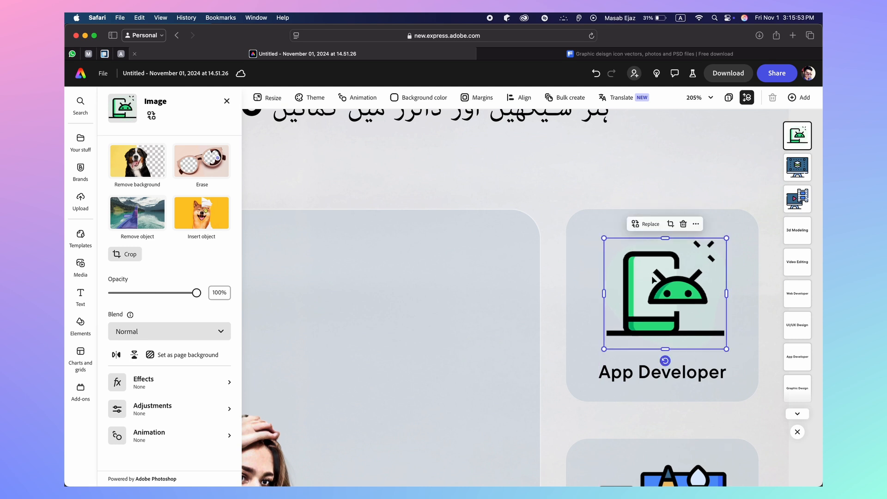
left_click(715, 172)
key("super+0")
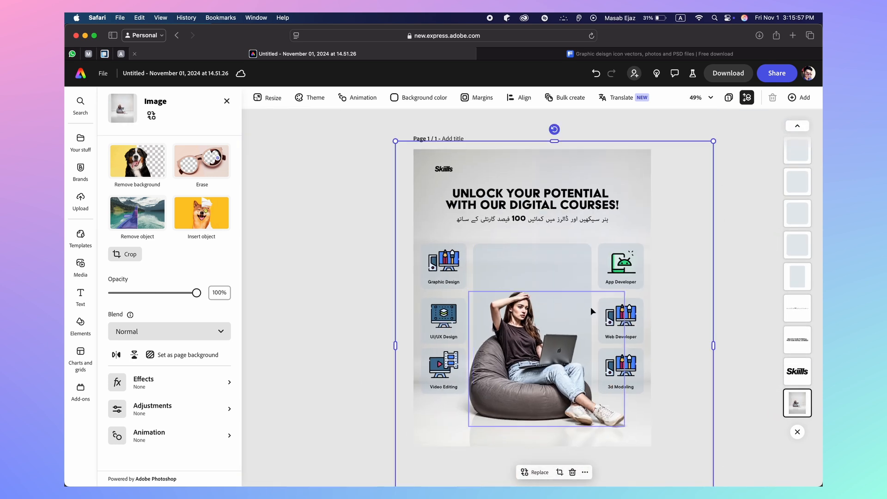
Add the web-design monitor image from uploads and delete the old Web Developer icon
left_click(608, 315)
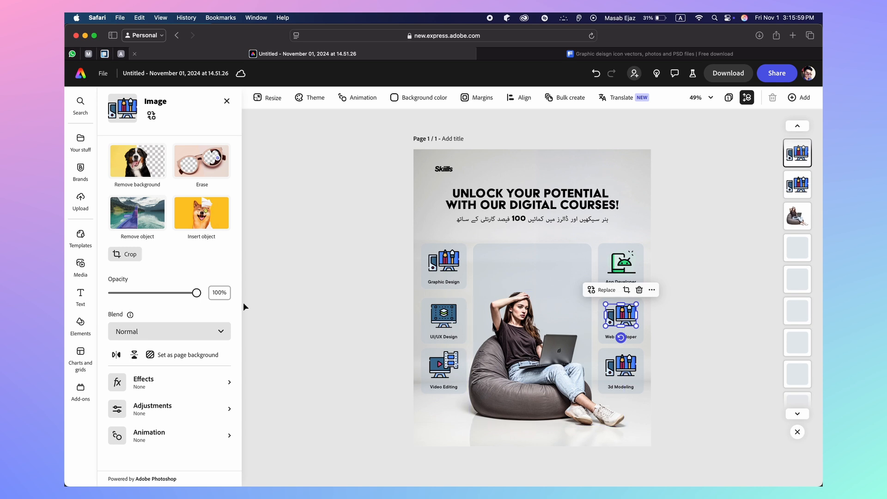
left_click(81, 141)
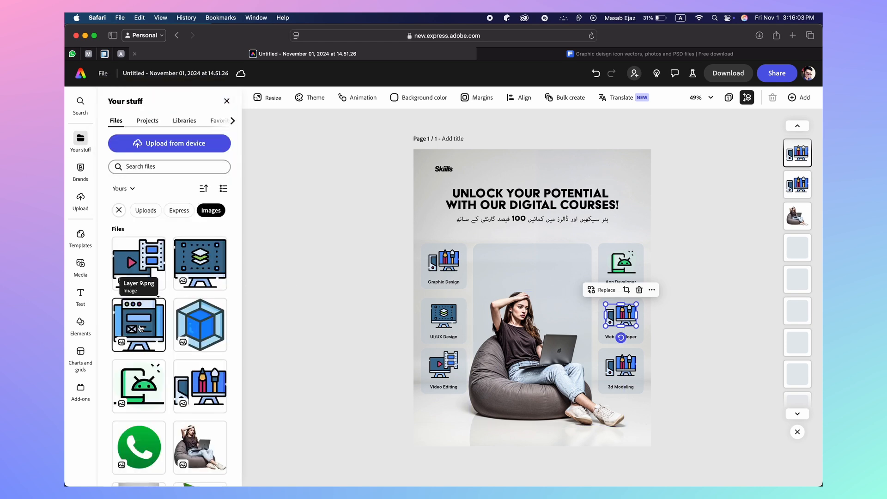
left_click(138, 324)
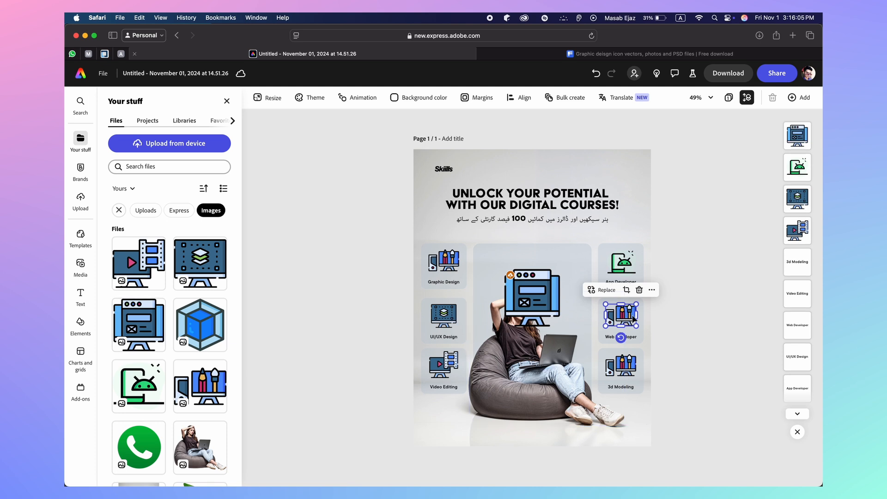
key("Delete")
left_click(503, 268)
left_click(531, 285)
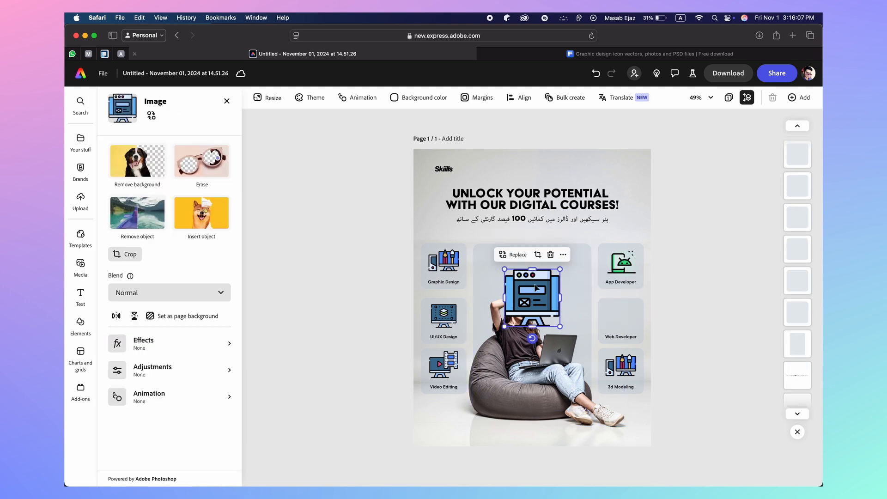
Shrink the monitor image and position it inside the Web Developer card above its label
left_click_drag(504, 268, 621, 318)
scroll(620, 318, "up", 5)
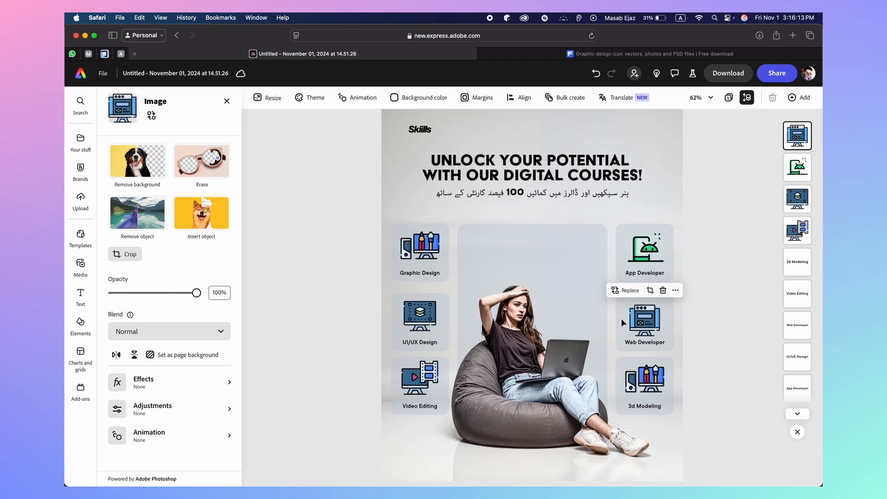
scroll(621, 322, "down", 1)
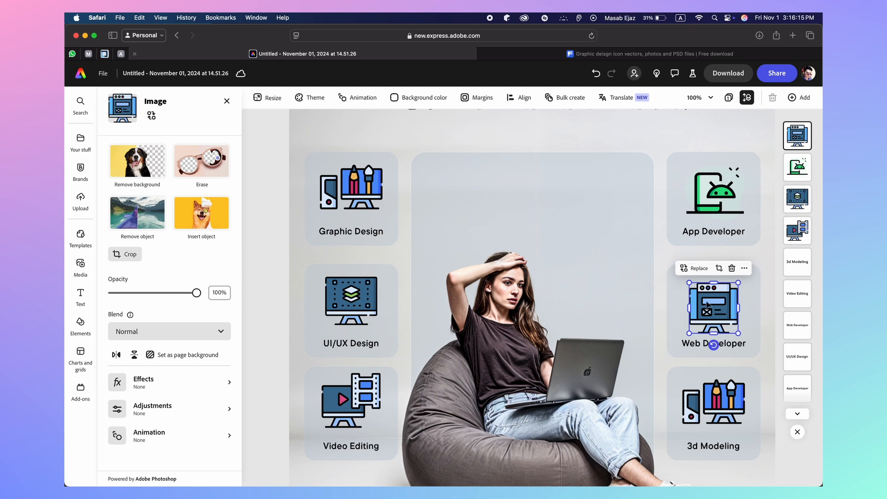
left_click_drag(712, 299, 713, 298)
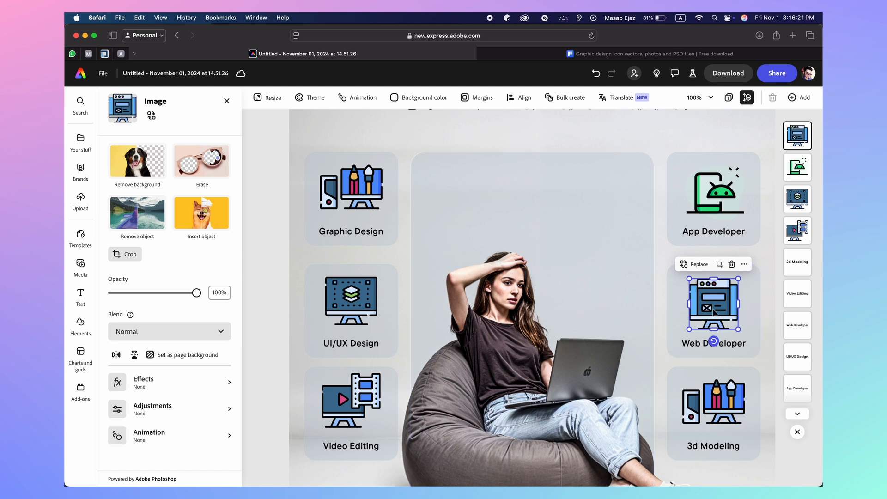
left_click_drag(713, 307, 714, 311)
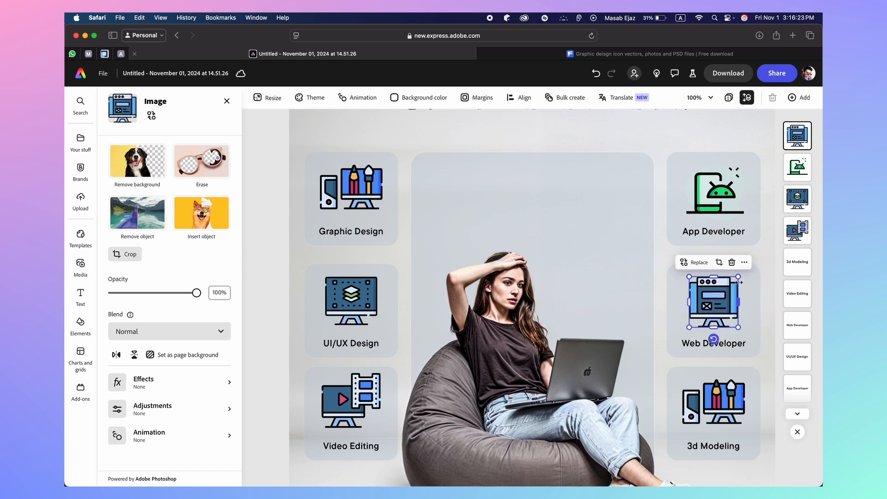
left_click_drag(739, 277, 717, 304)
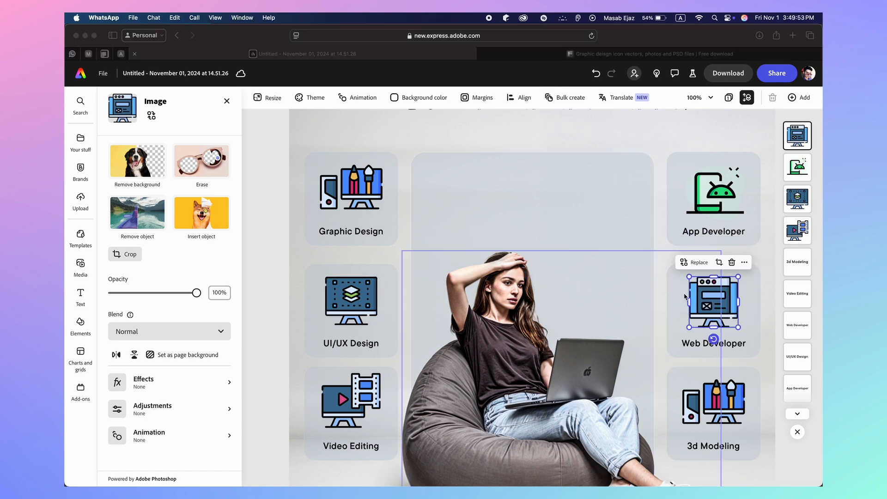
left_click(706, 302)
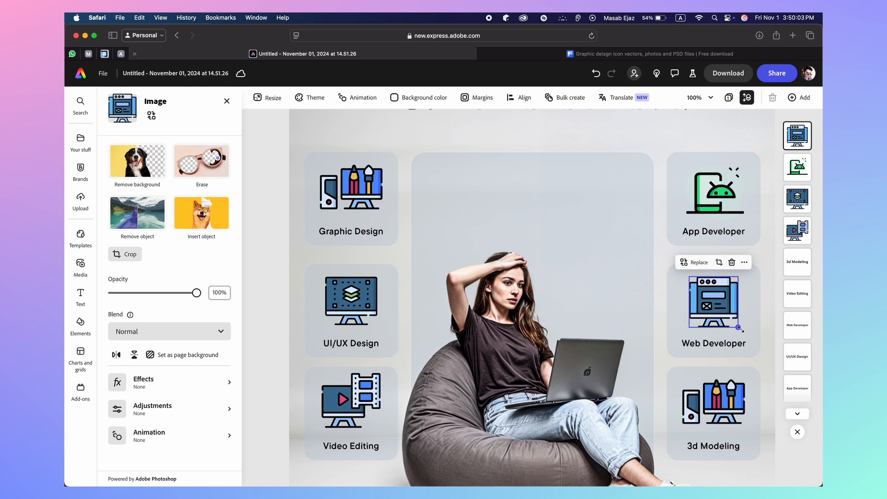
left_click_drag(739, 328, 740, 329)
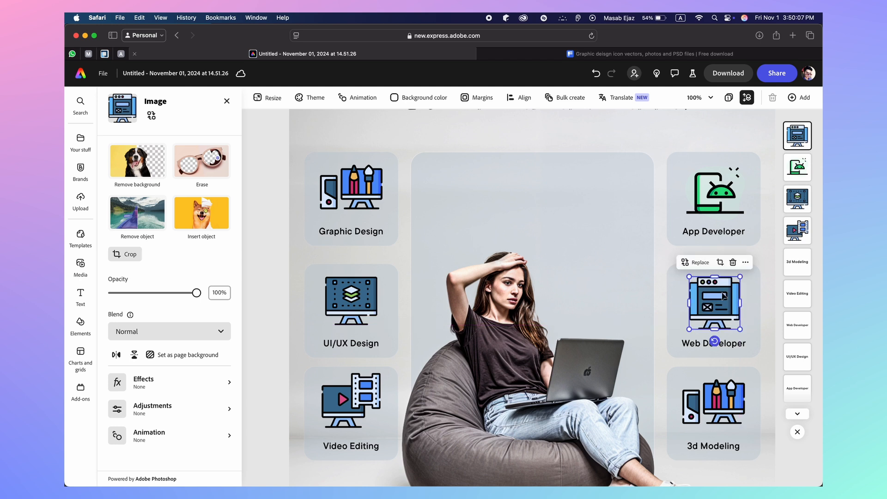
left_click_drag(723, 296, 722, 291)
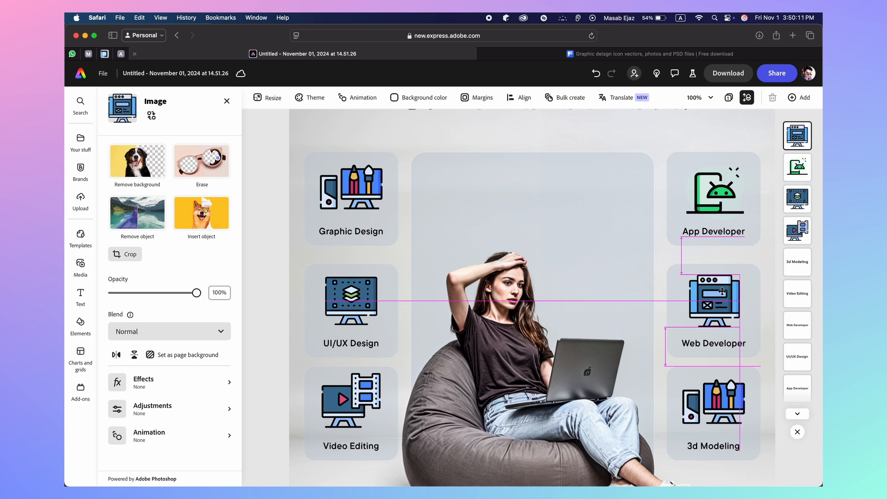
left_click_drag(722, 292, 722, 290)
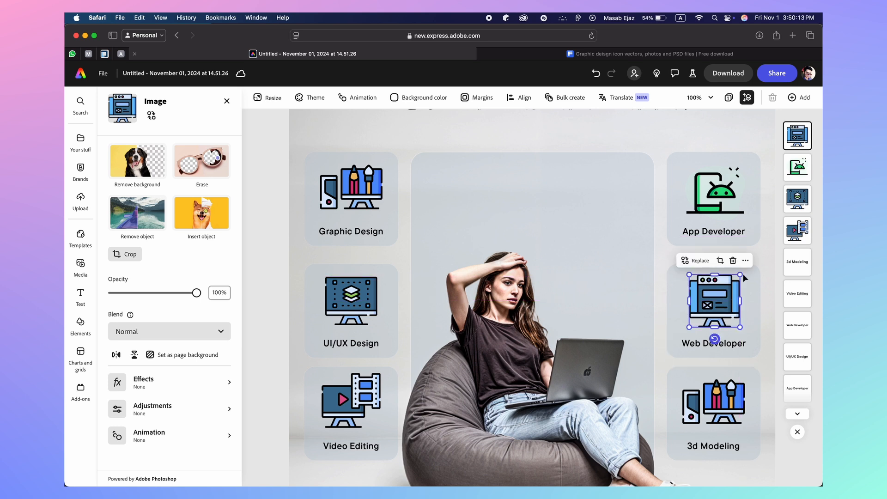
left_click(765, 265)
scroll(741, 331, "down", 5)
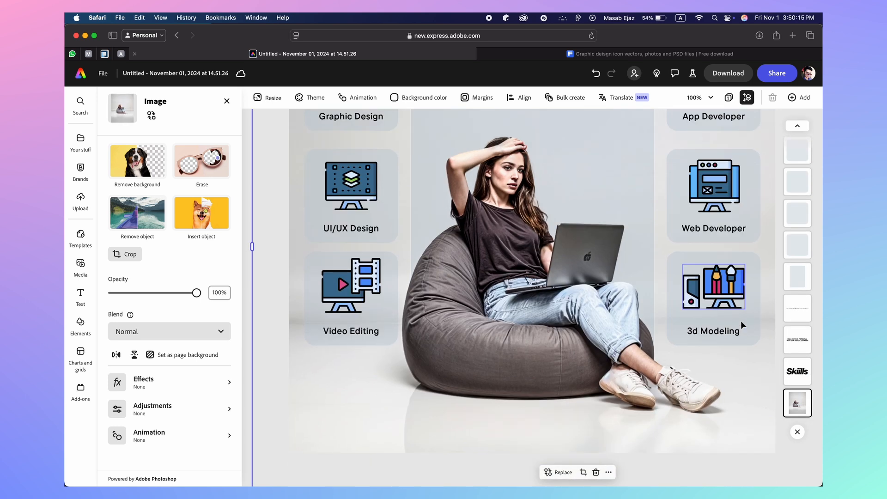
Centre the monitor icon horizontally on the Web Developer card using Align > Center
left_click(738, 187)
left_click(749, 187, "shift")
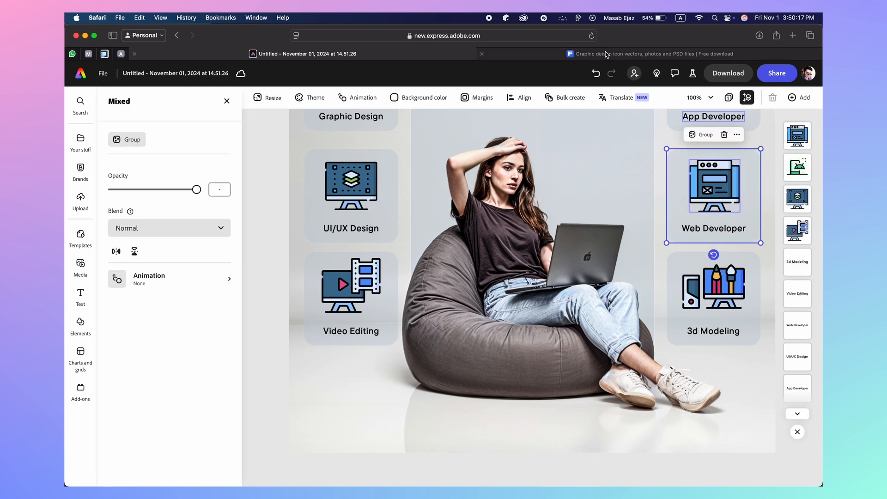
left_click(519, 97)
left_click(572, 156)
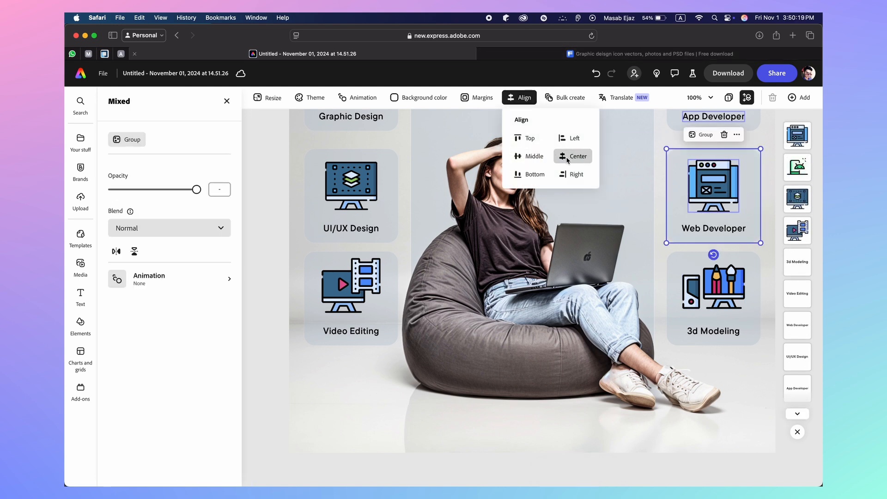
left_click(727, 289)
left_click(734, 295)
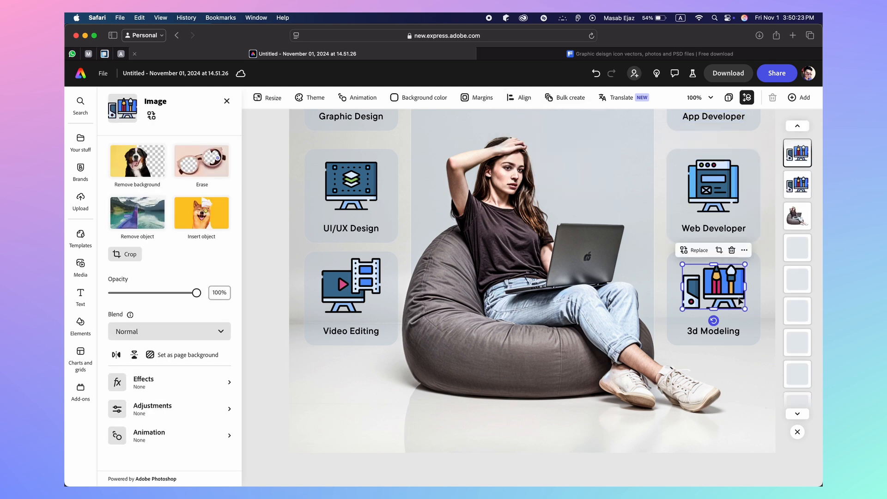
Add the blue cube image, delete the old 3d Modeling icon, and shrink the cube into the card
left_click(80, 140)
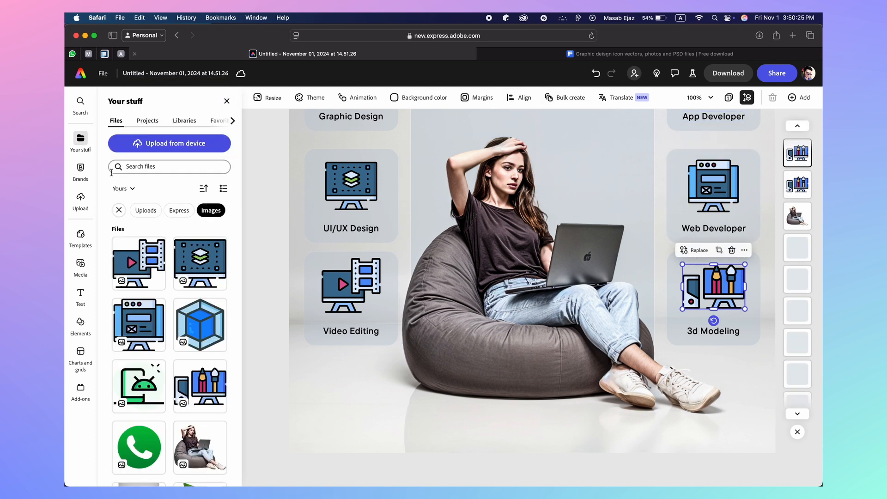
left_click(200, 324)
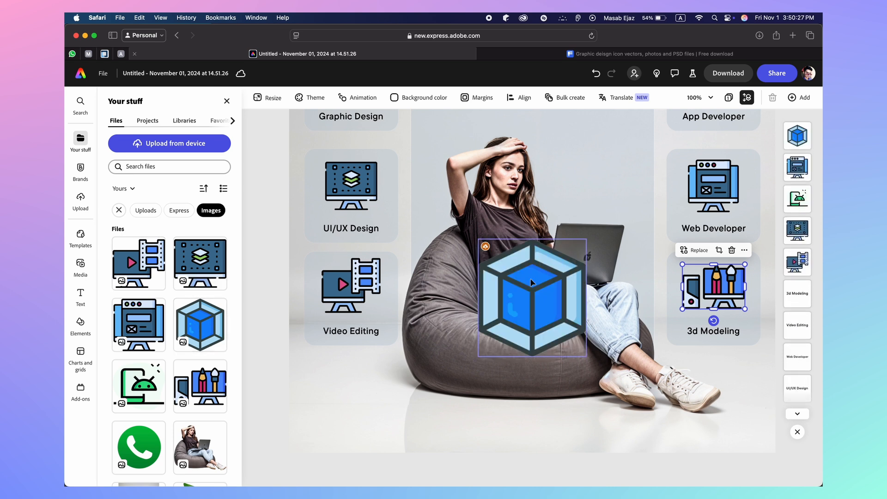
key("Delete")
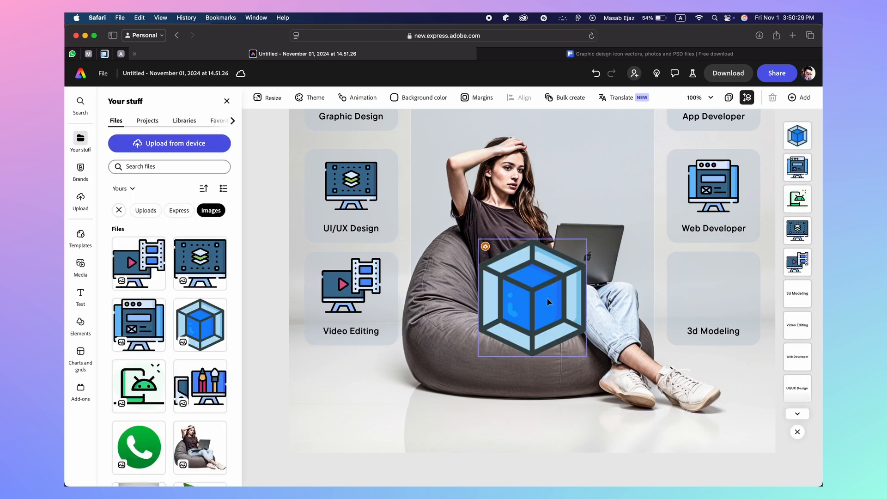
left_click(546, 297)
left_click_drag(585, 356, 710, 282)
left_click_drag(732, 308, 713, 296)
Centre the cube horizontally on the 3d Modeling card, undoing an accidental card move
left_click(746, 295)
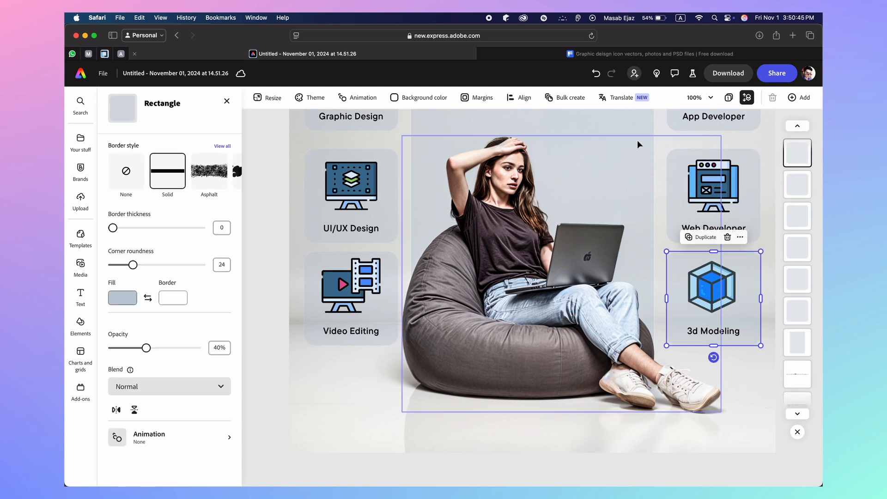
left_click(529, 102)
left_click(574, 156)
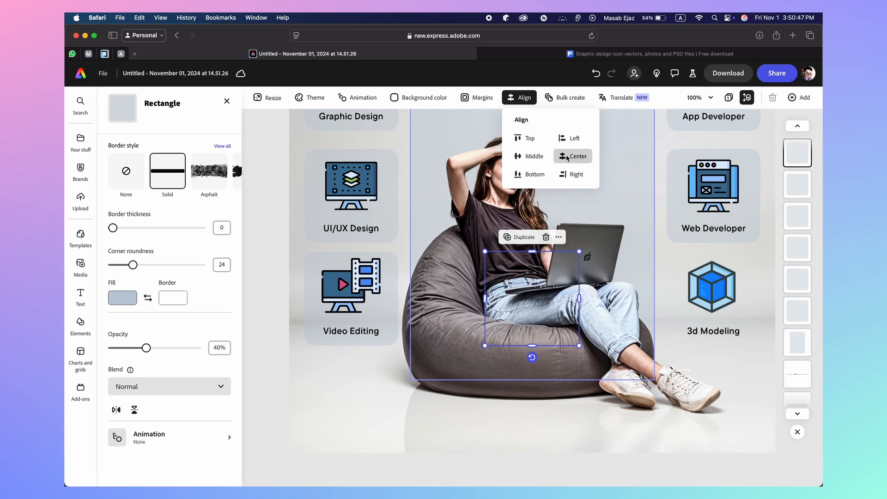
key("super+z")
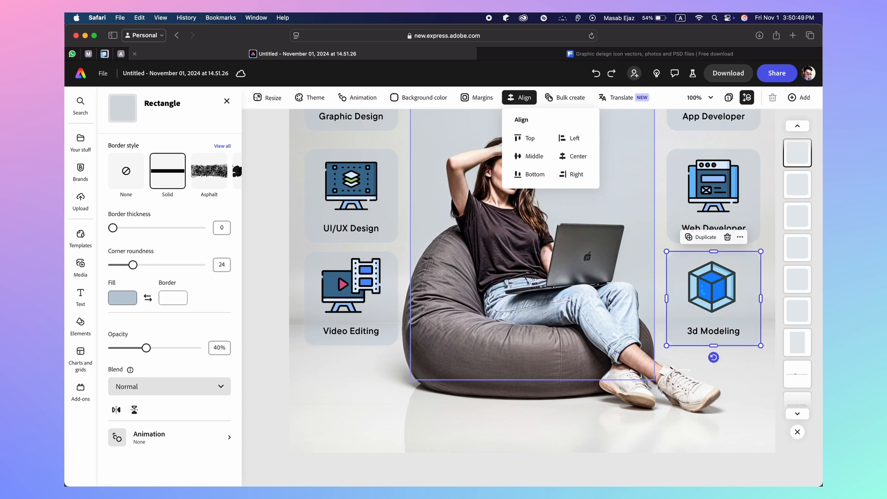
left_click(712, 298)
left_click(711, 286)
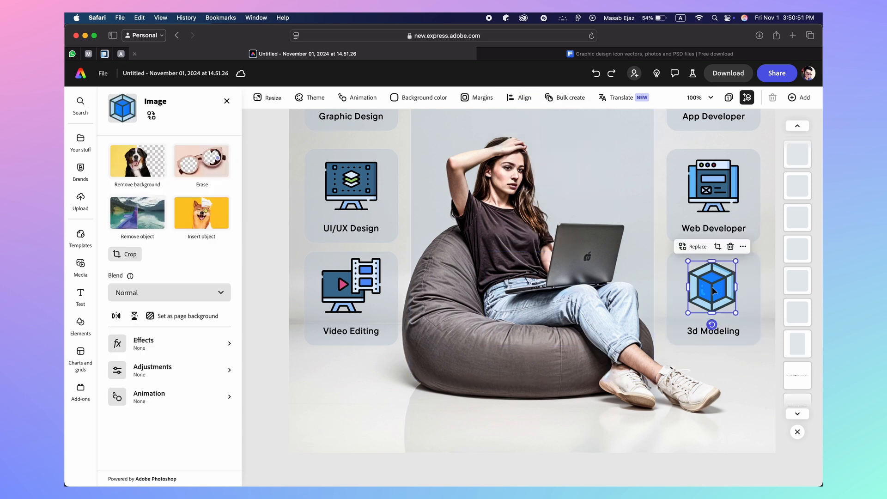
left_click(749, 281, "shift")
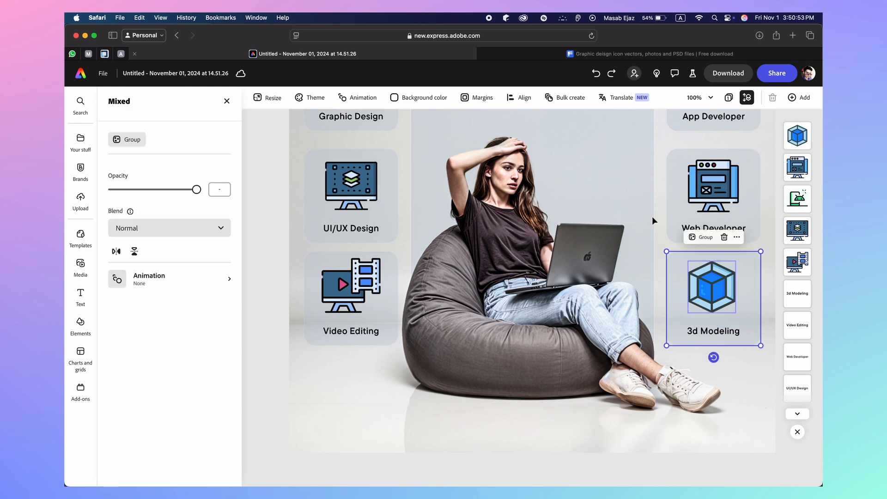
left_click(525, 103)
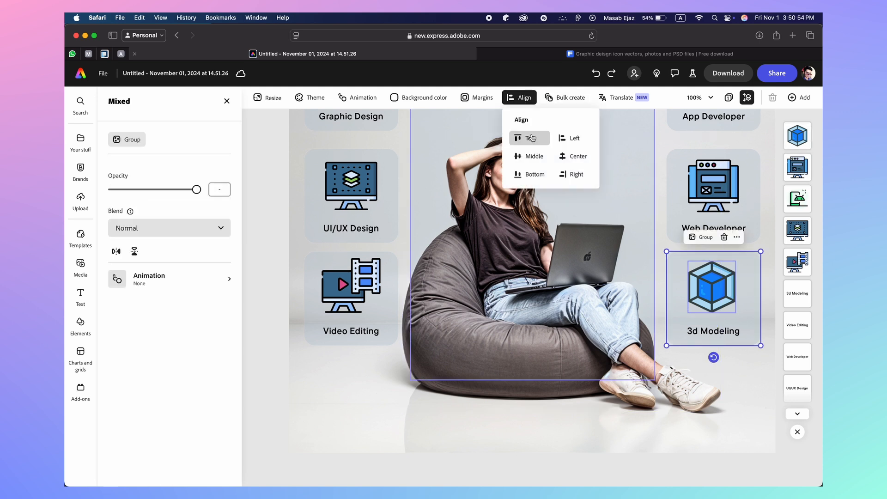
left_click(568, 156)
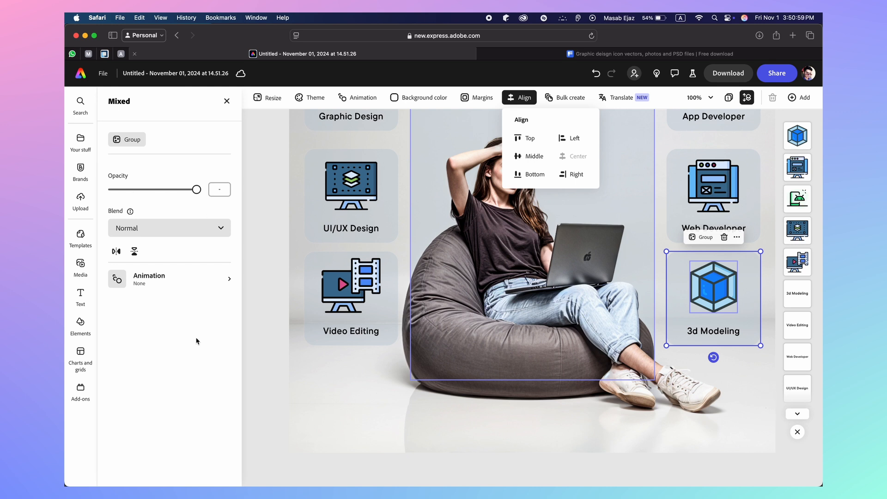
left_click(80, 294)
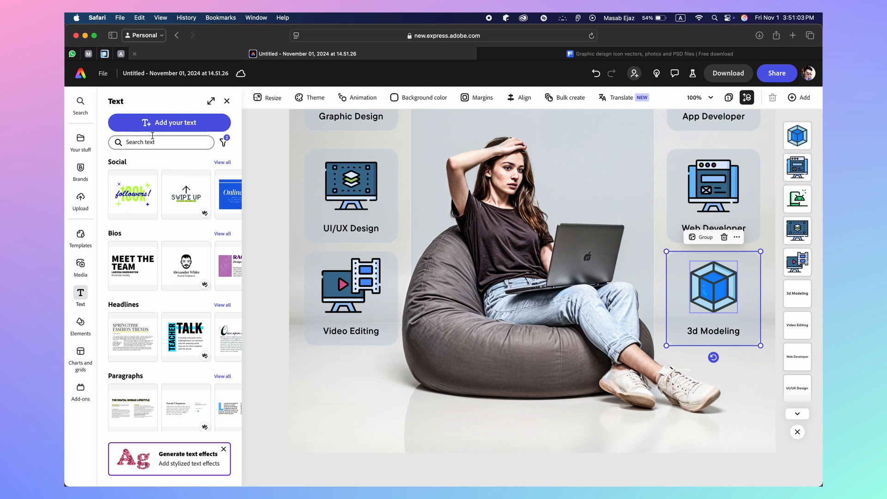
left_click(153, 124)
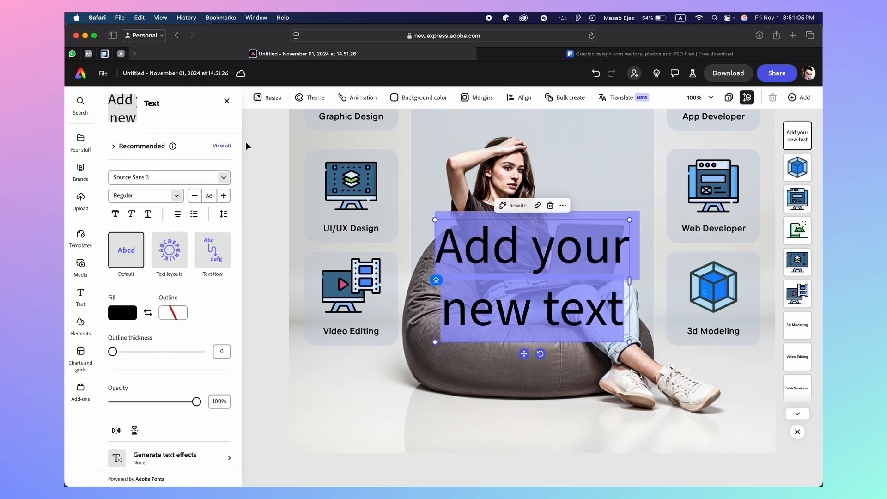
type("HTTP")
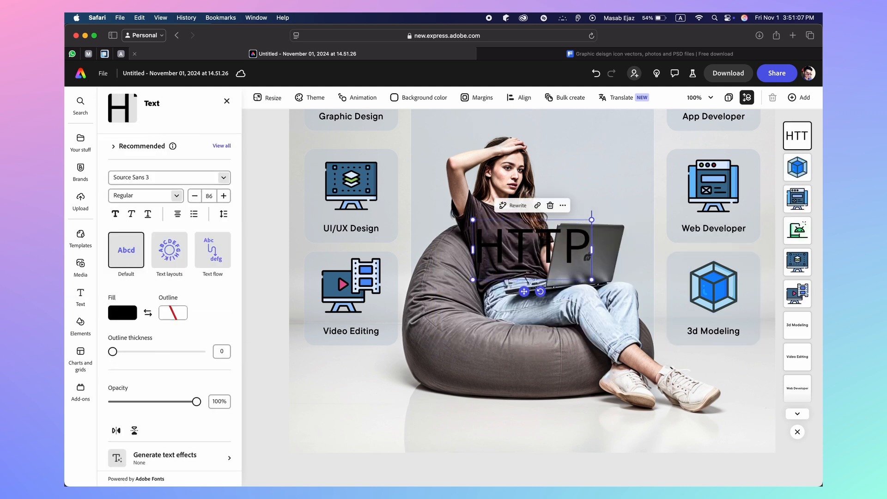
type("S://")
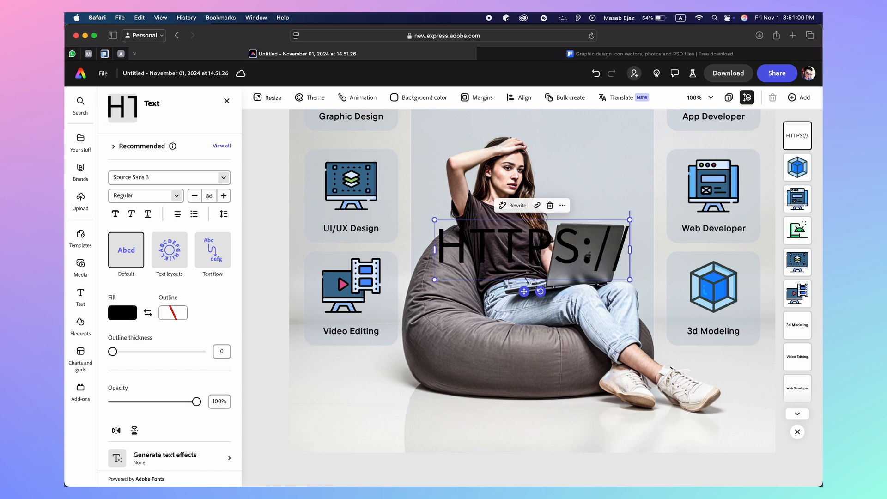
type("WWW.SK")
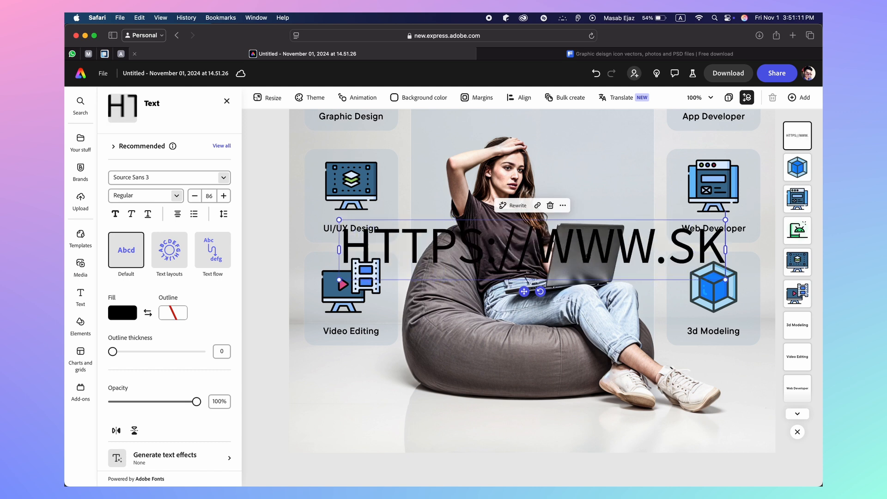
type("IILLS.")
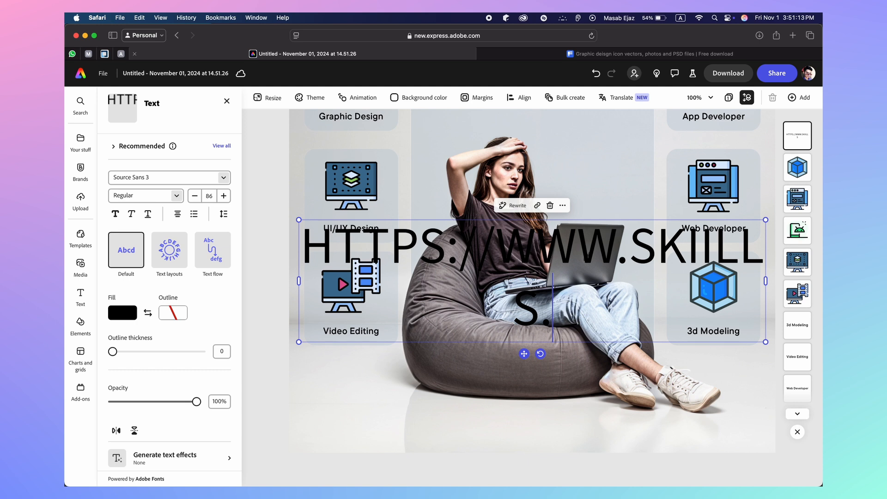
type("PAANDAA")
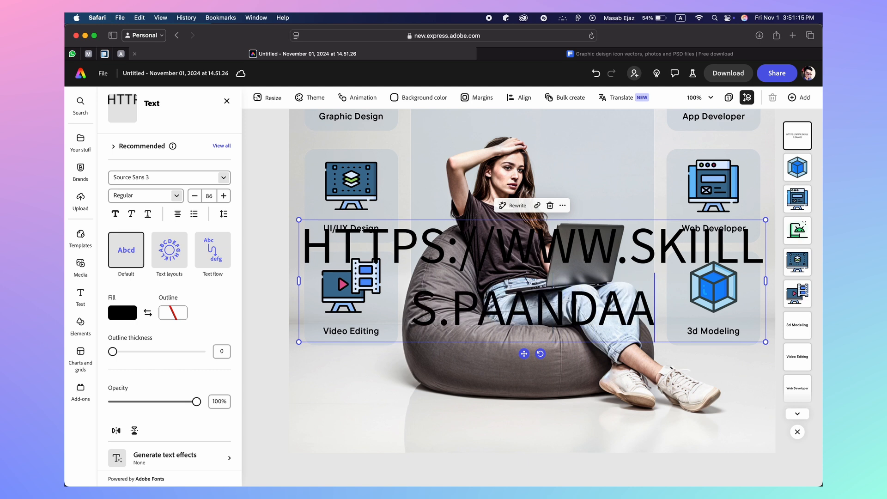
type("A.COM")
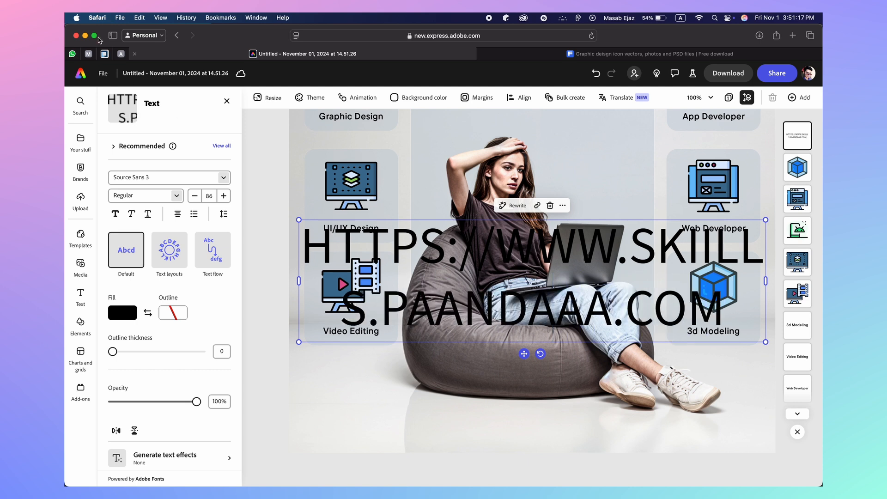
Set the web address font to TT Commons Pro DemiBold and select all its text
left_click(159, 178)
type("TT COMM")
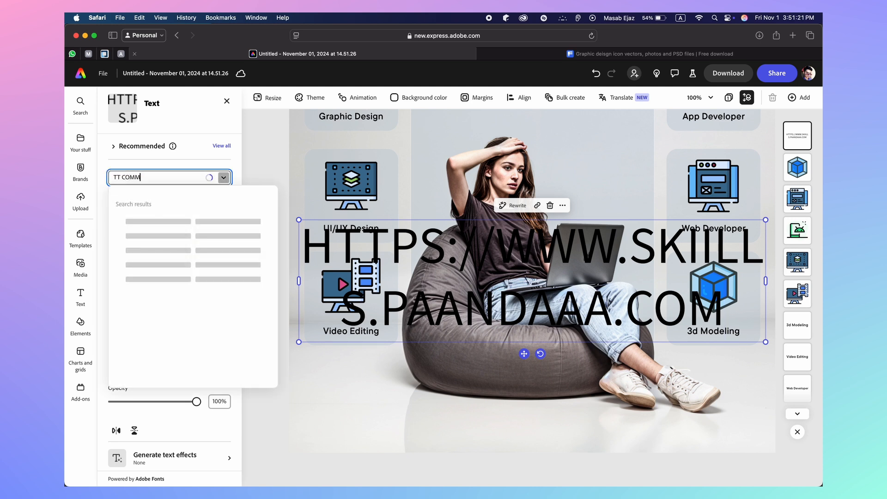
type("ONS PRO")
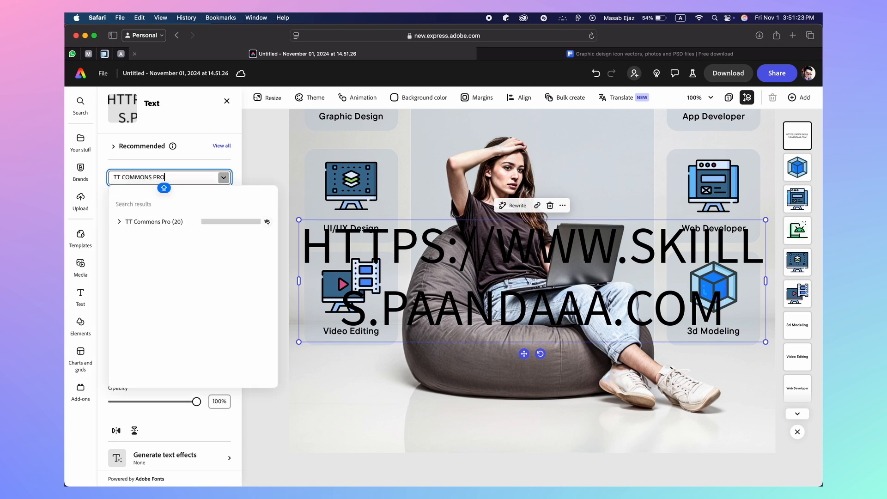
left_click(159, 221)
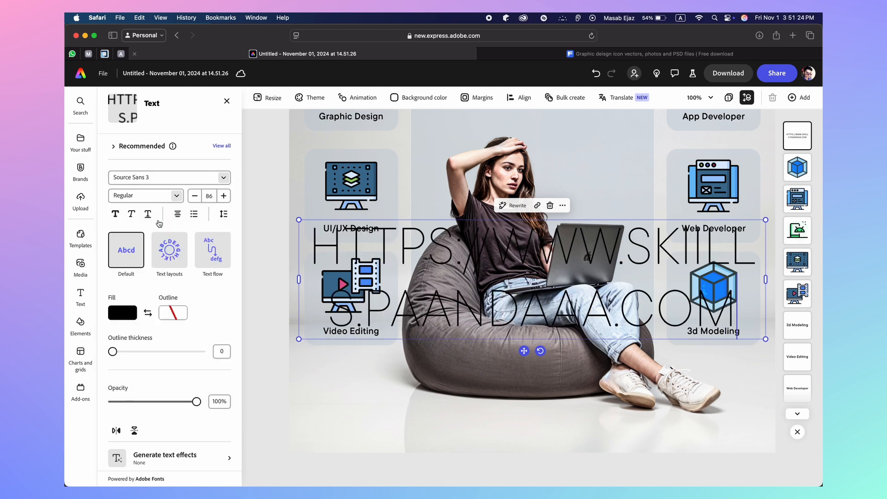
left_click(177, 202)
scroll(177, 284, "down", 5)
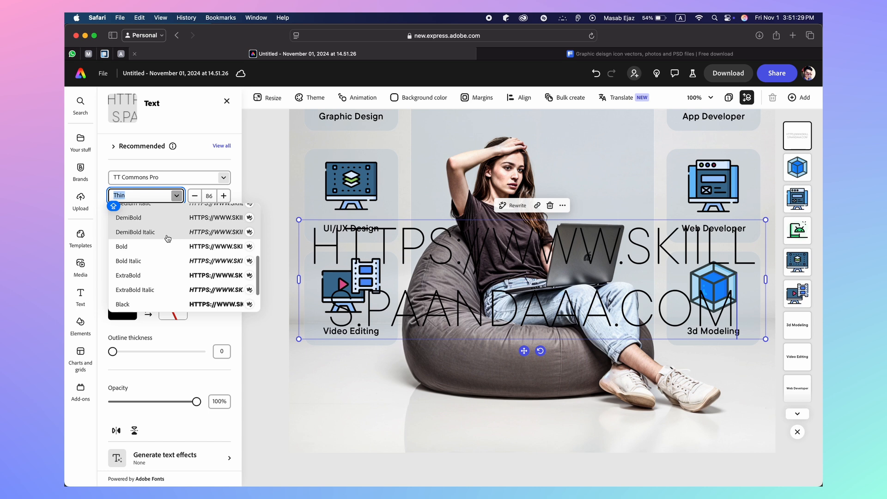
left_click(155, 219)
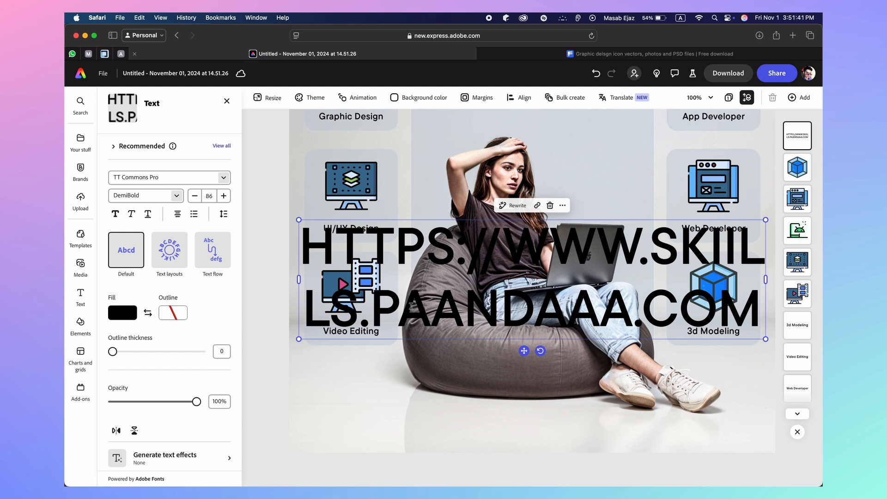
double_click(410, 305)
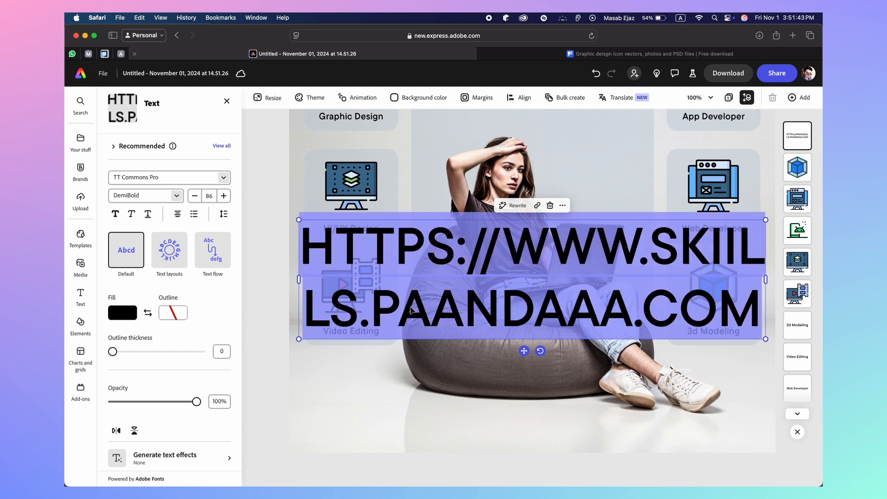
type("http")
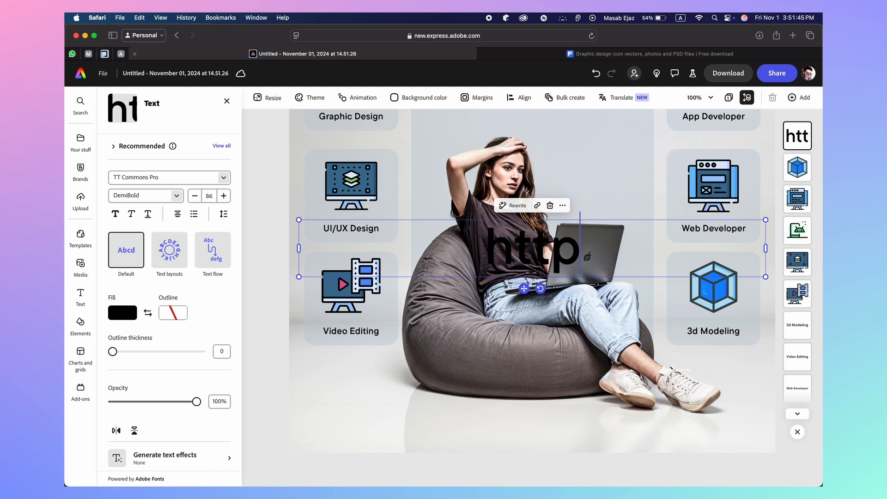
type("s://www")
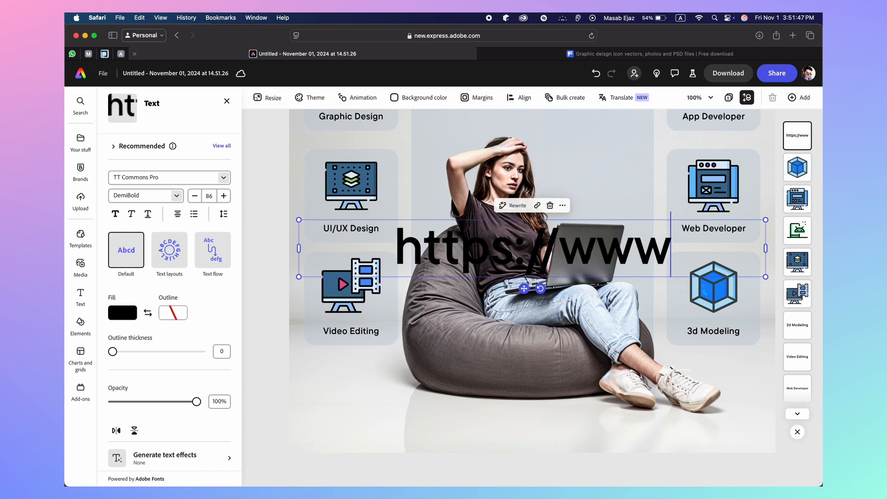
type(".skiills")
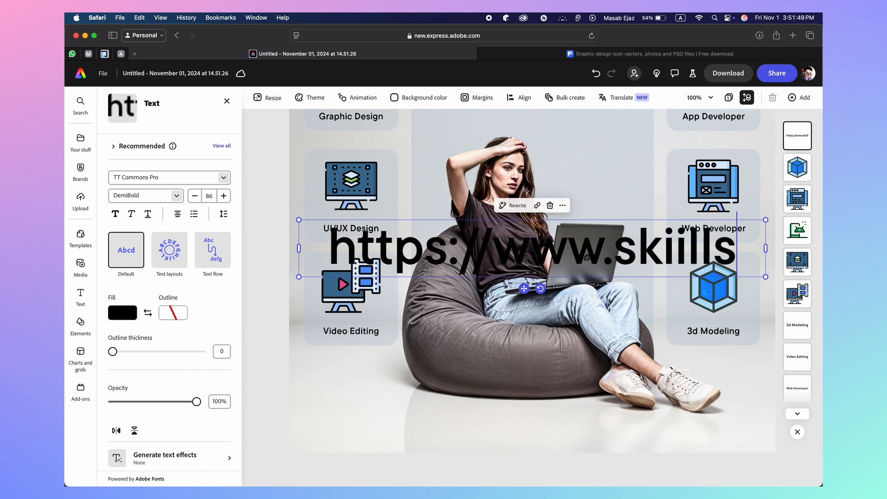
type(".paandaa")
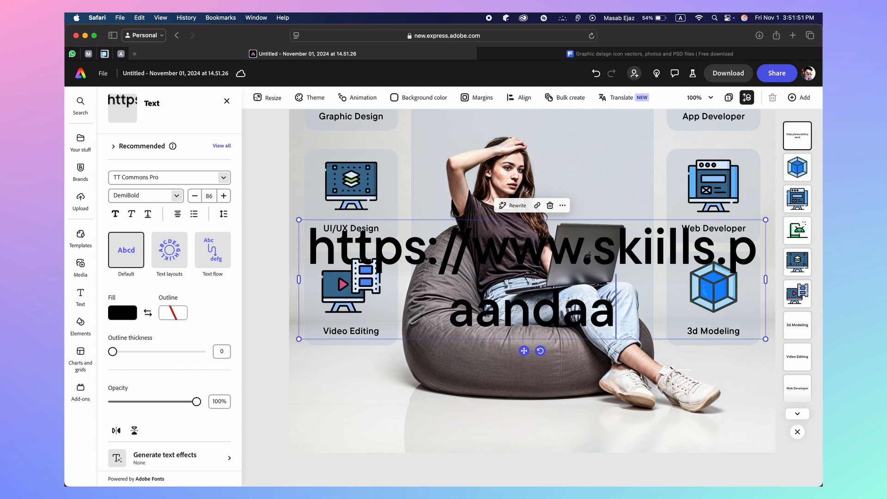
type("a.com")
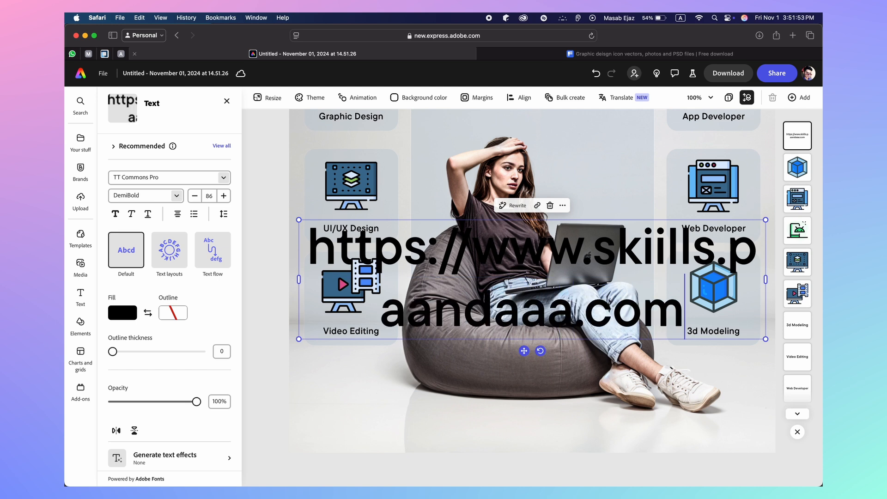
left_click(195, 198)
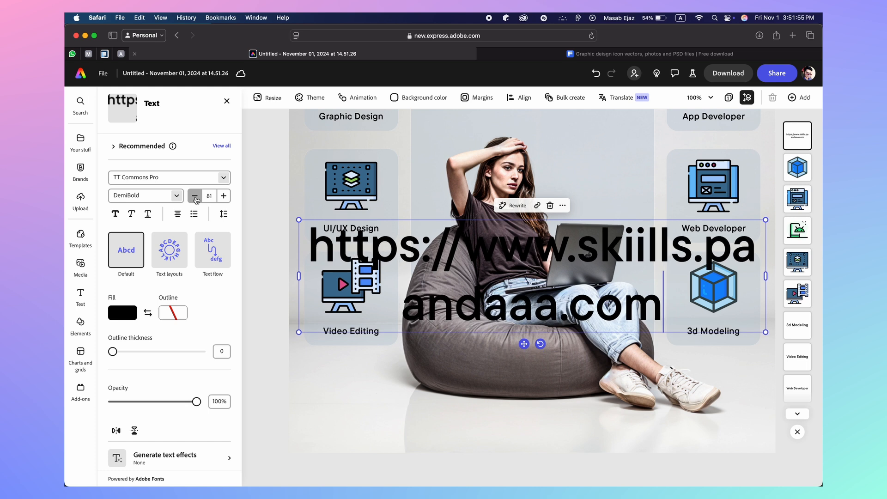
left_click(195, 198)
left_click(195, 199)
left_click(195, 199)
left_click(195, 198)
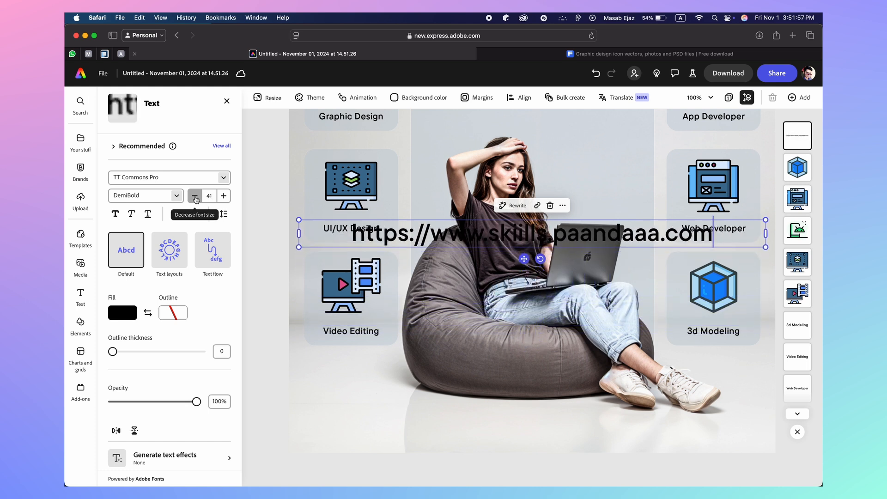
left_click(195, 198)
left_click(195, 198)
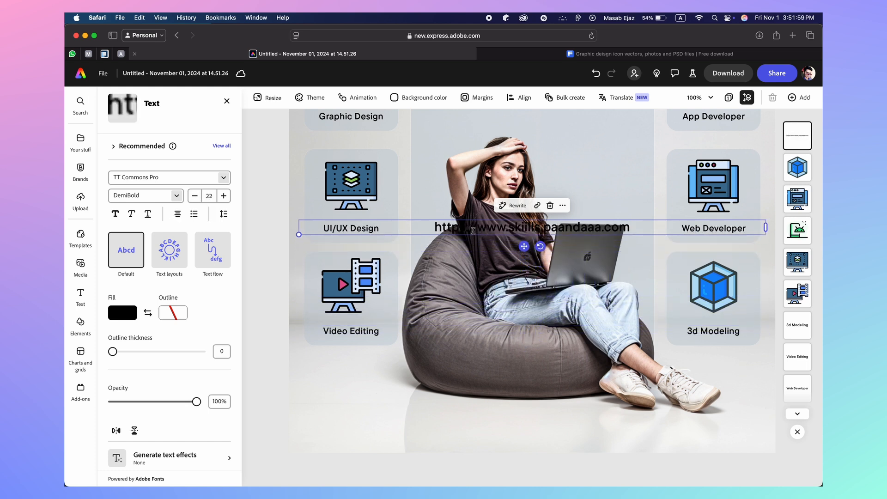
key("Escape")
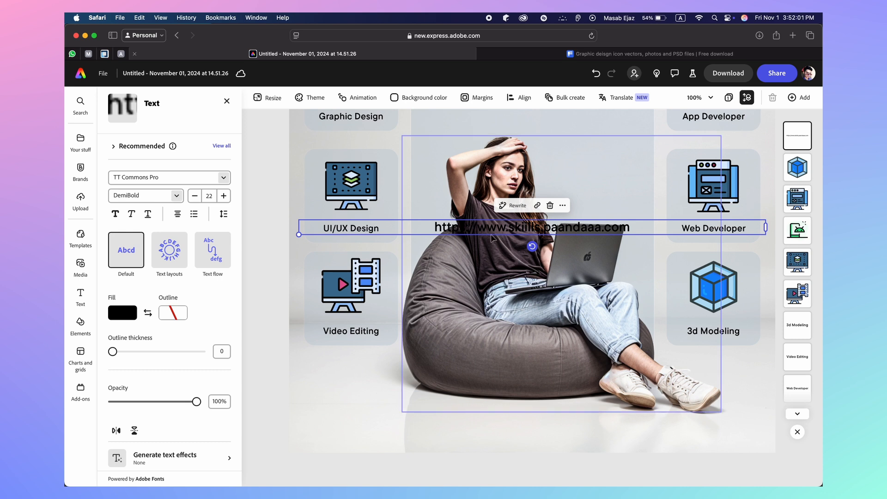
Move the URL to the poster's bottom, narrow its box, centre it and set size 20
left_click_drag(492, 237, 495, 421)
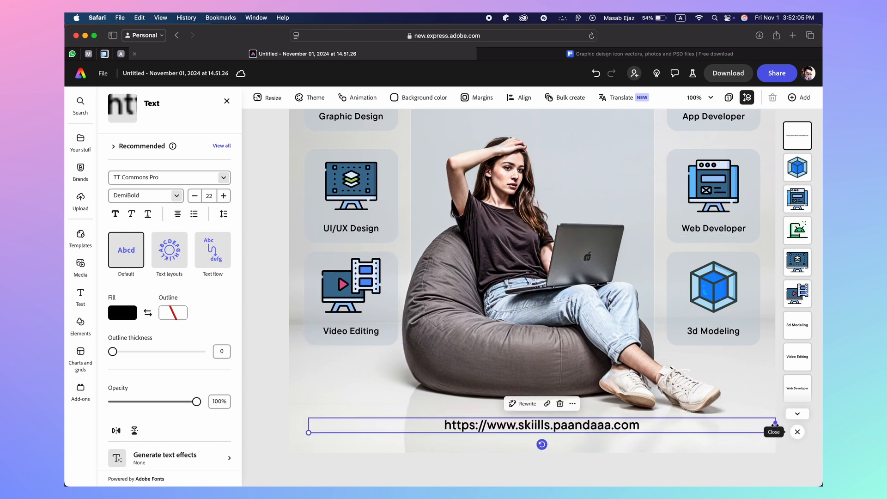
left_click_drag(775, 424, 507, 431)
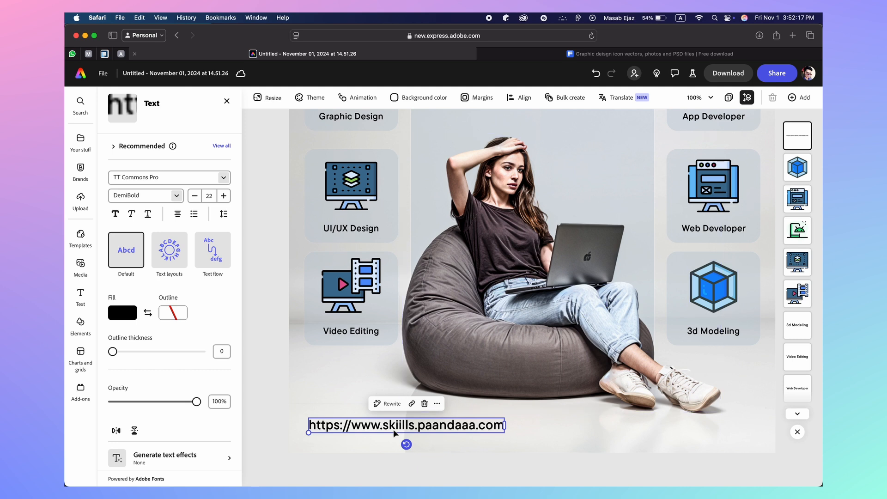
left_click_drag(391, 427, 515, 431)
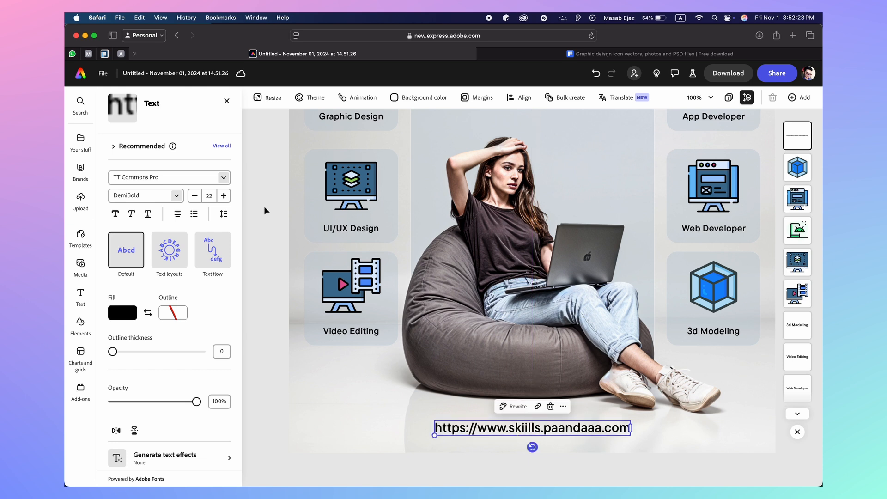
left_click(193, 199)
left_click(193, 198)
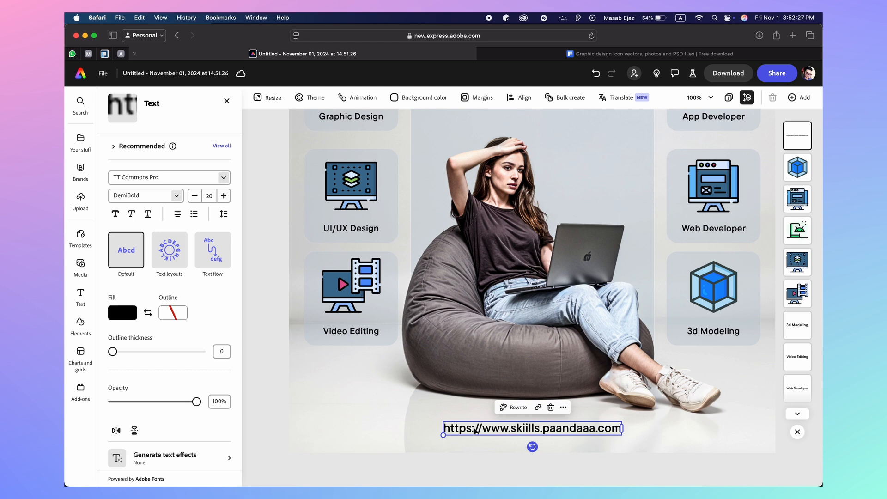
left_click_drag(475, 430, 475, 427)
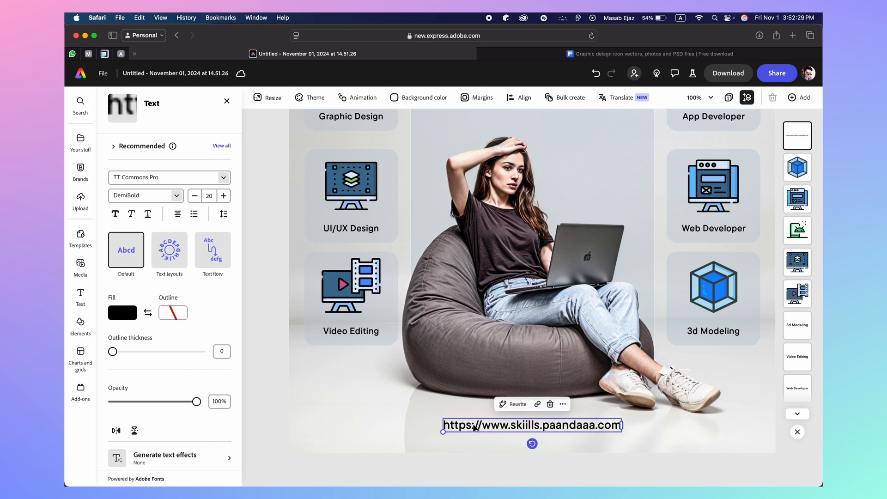
scroll(409, 384, "up", 5)
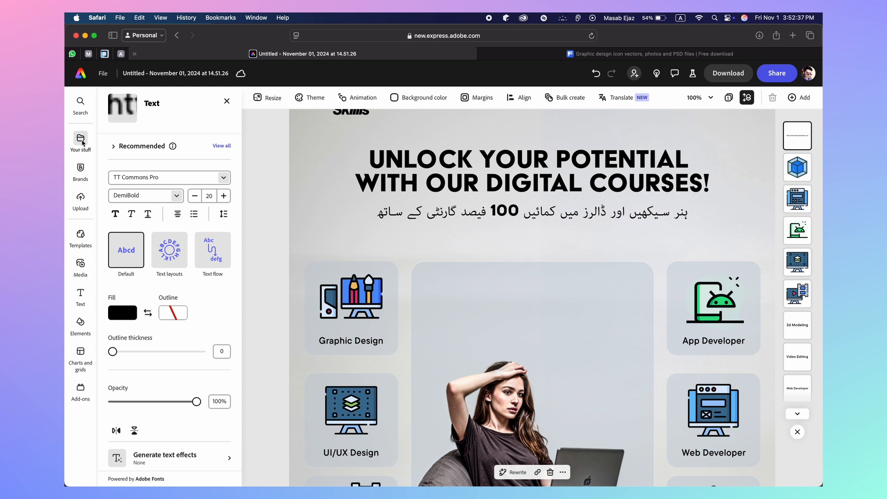
Insert the uploaded WhatsApp image from Your stuff's Images into the poster
left_click(81, 140)
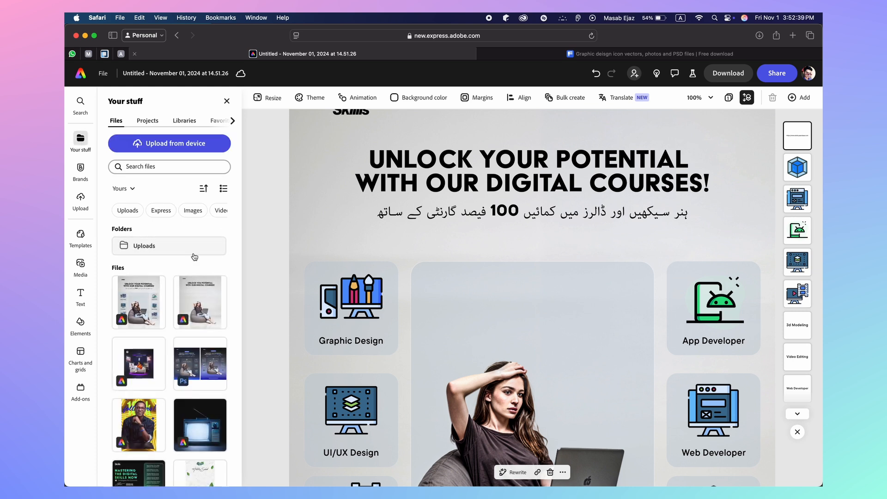
scroll(192, 245, "down", 3)
scroll(187, 226, "up", 3)
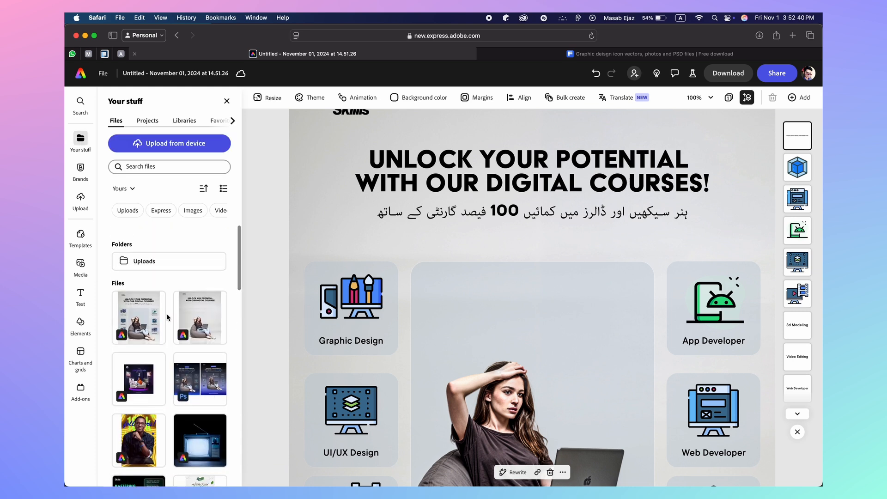
left_click(187, 213)
scroll(149, 338, "down", 3)
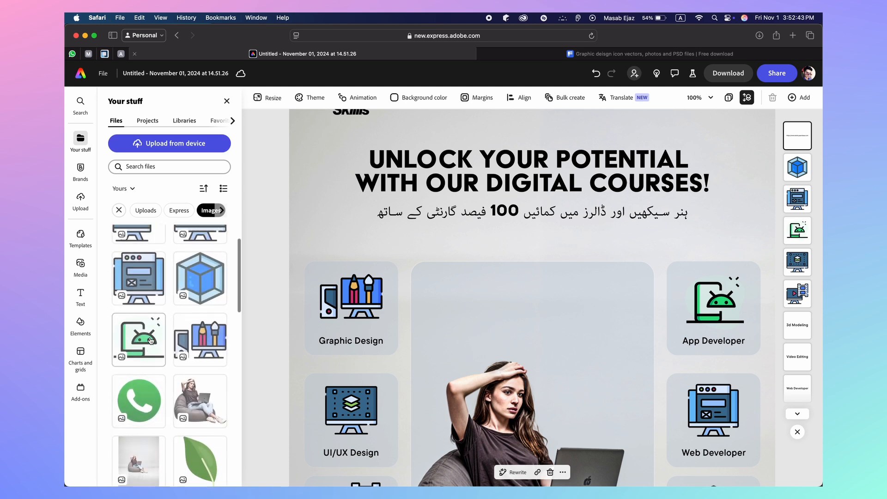
scroll(151, 340, "down", 2)
left_click(137, 368)
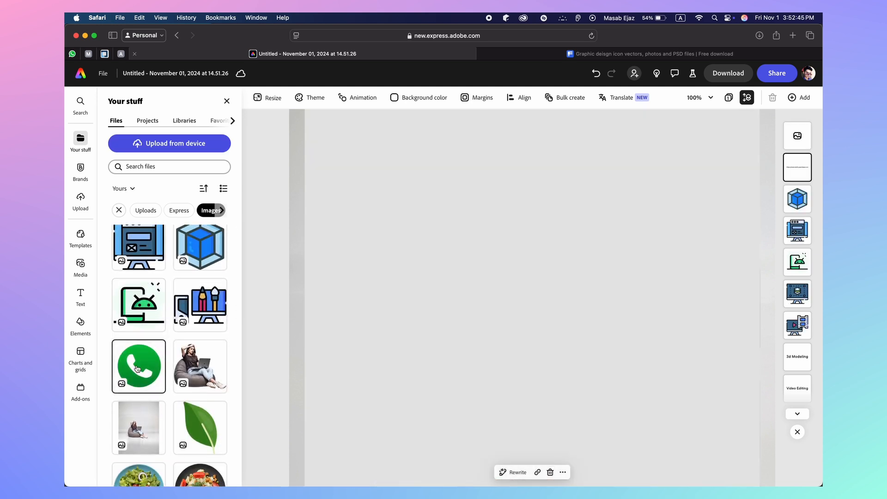
Shrink the WhatsApp icon and position it above the woman's photo on the centre card
scroll(411, 281, "down", 5)
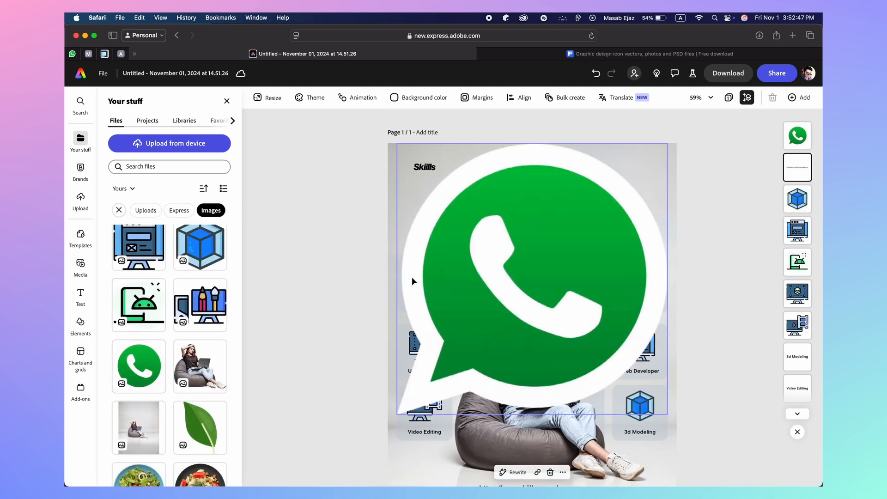
left_click(514, 247)
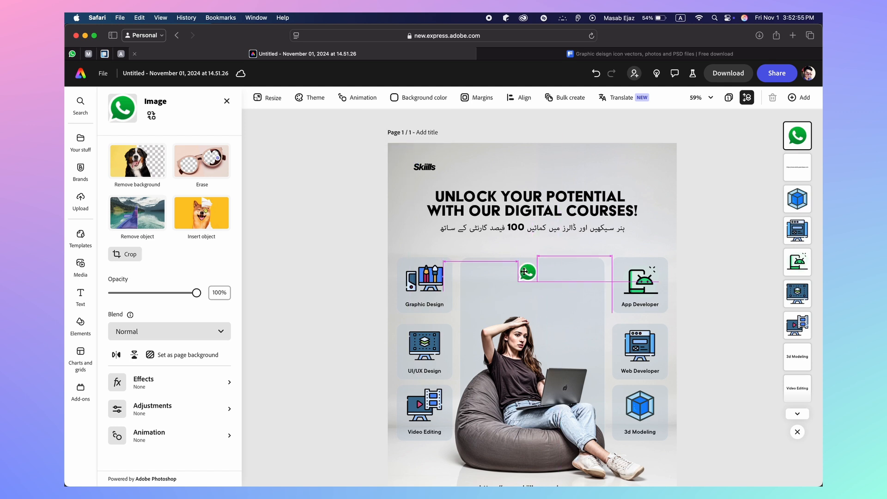
scroll(525, 272, "up", 5)
scroll(523, 272, "up", 1)
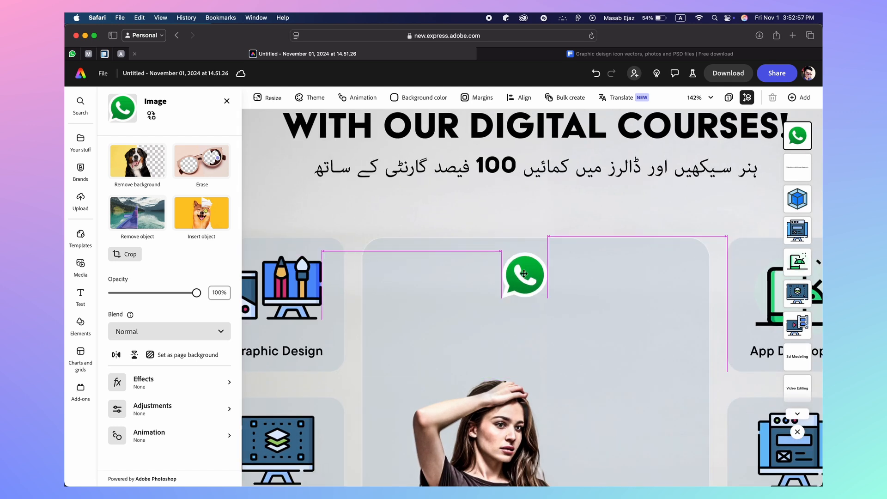
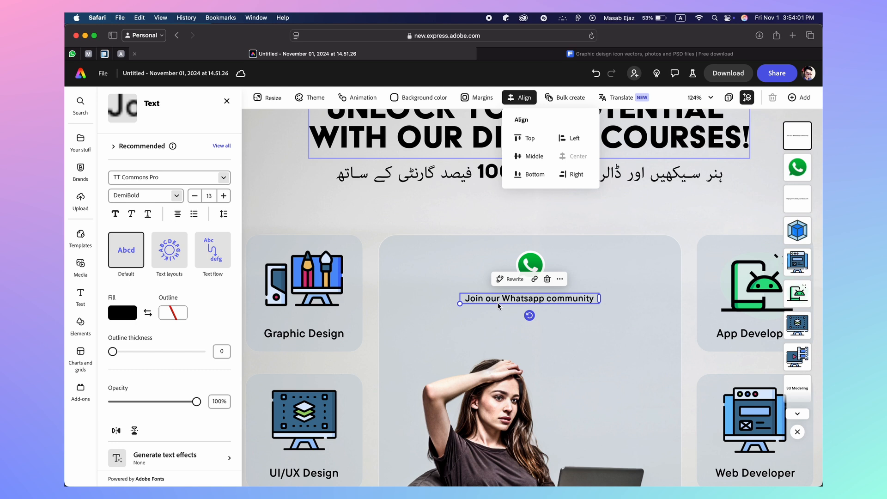
Duplicate the 'Join our Whatsapp community' line below itself and retype it as the contact phone number
key("Escape")
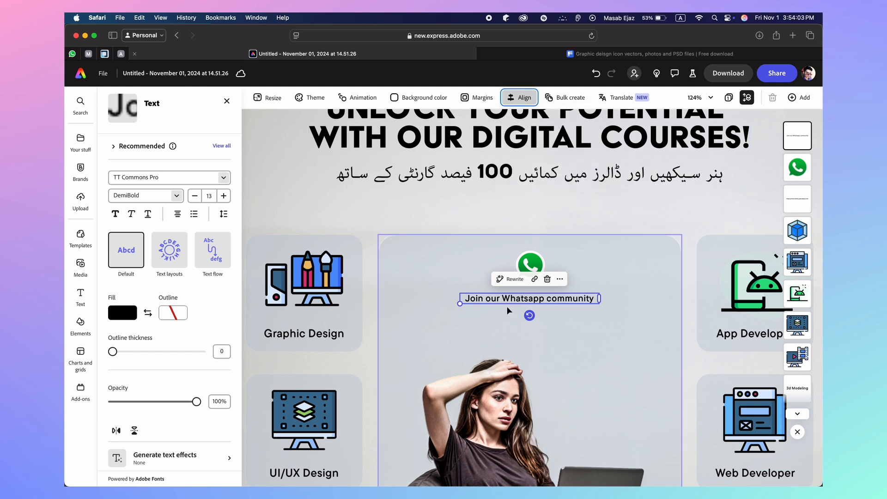
left_click_drag(509, 302, 507, 321)
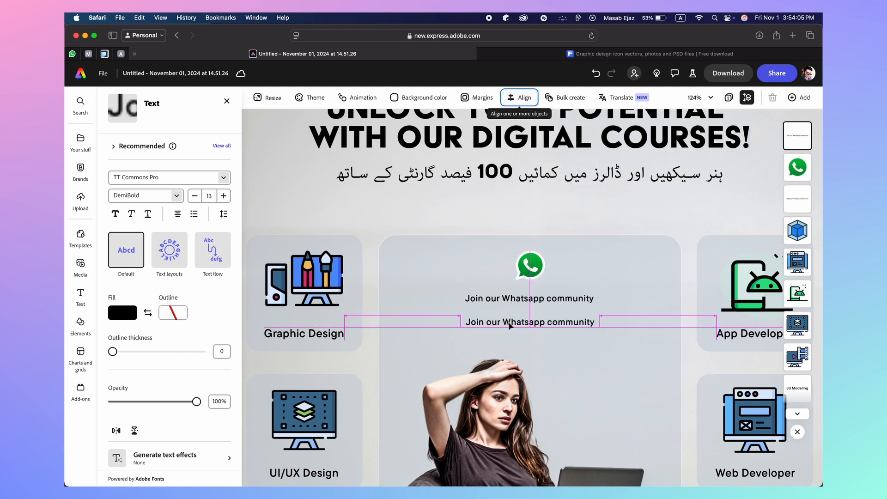
double_click(508, 322)
triple_click(508, 322)
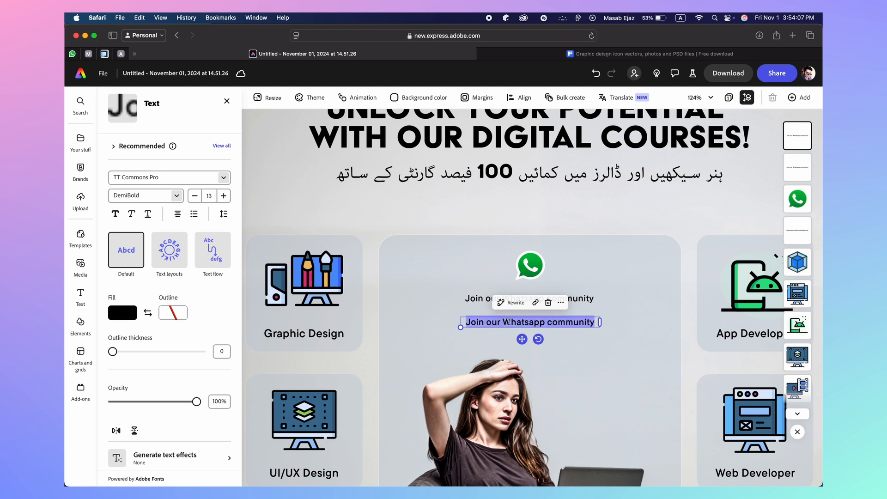
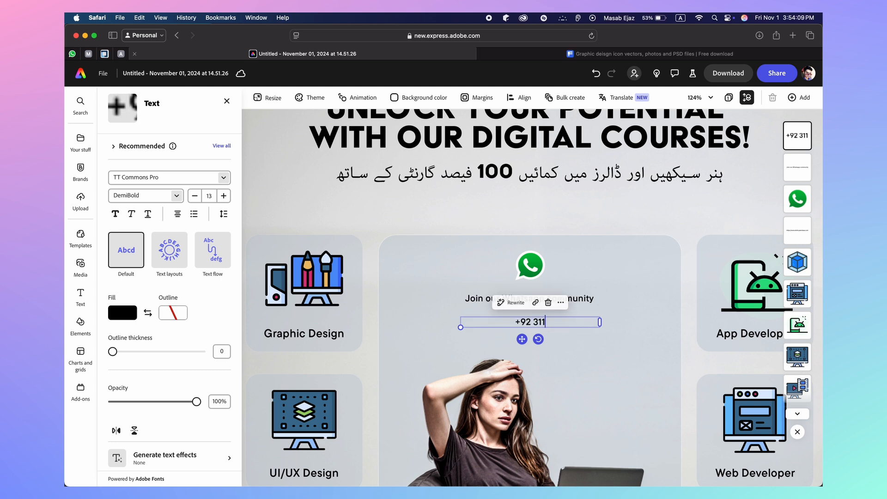
Enlarge the phone number to size 36 on one line, placed under the WhatsApp icon
left_click(223, 196)
left_click(224, 196)
left_click(223, 196)
left_click(224, 196)
left_click(223, 195)
left_click(224, 196)
left_click_drag(599, 352, 689, 355)
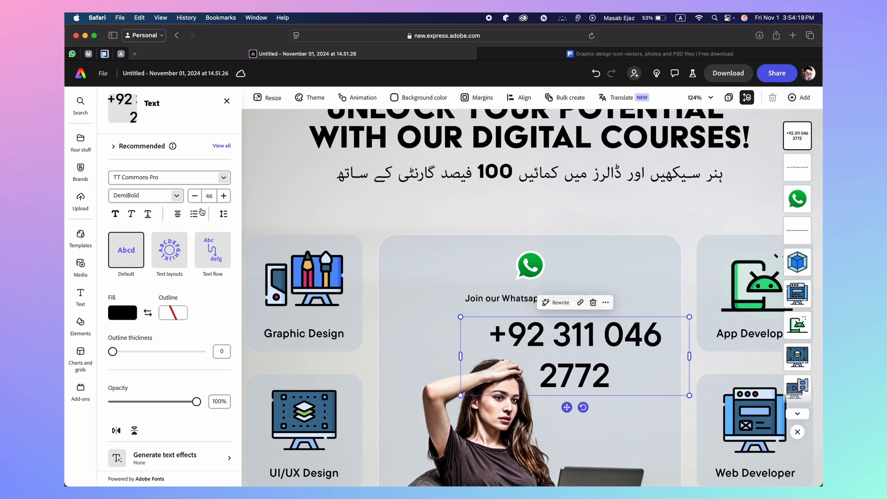
left_click(195, 196)
left_click(194, 196)
left_click(194, 195)
left_click(195, 196)
left_click(195, 196)
left_click(195, 196)
left_click(194, 196)
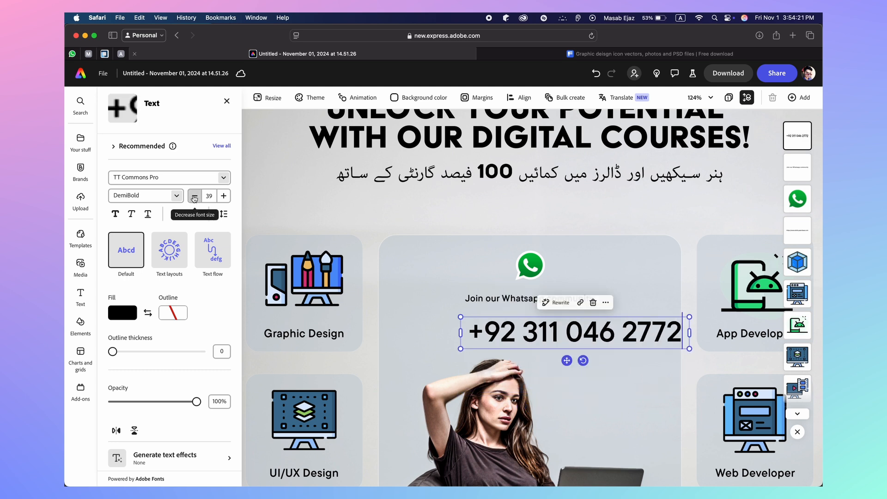
left_click(194, 195)
left_click(194, 196)
left_click(195, 196)
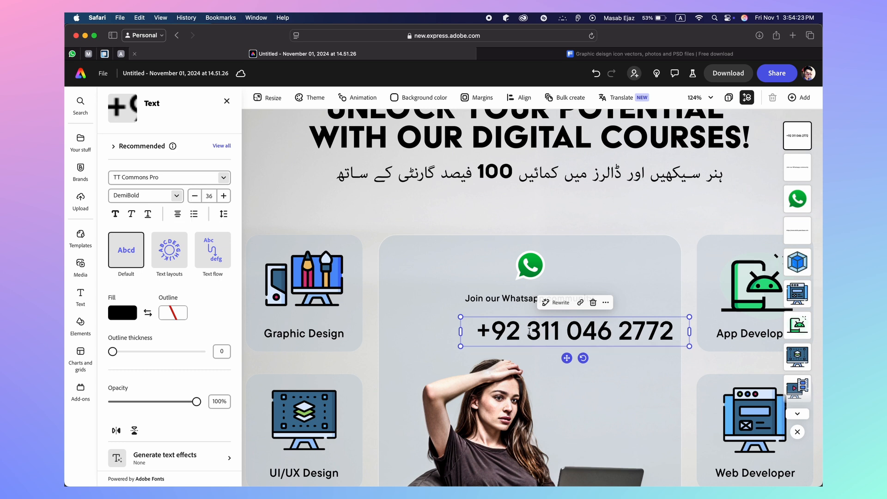
left_click_drag(566, 359, 521, 353)
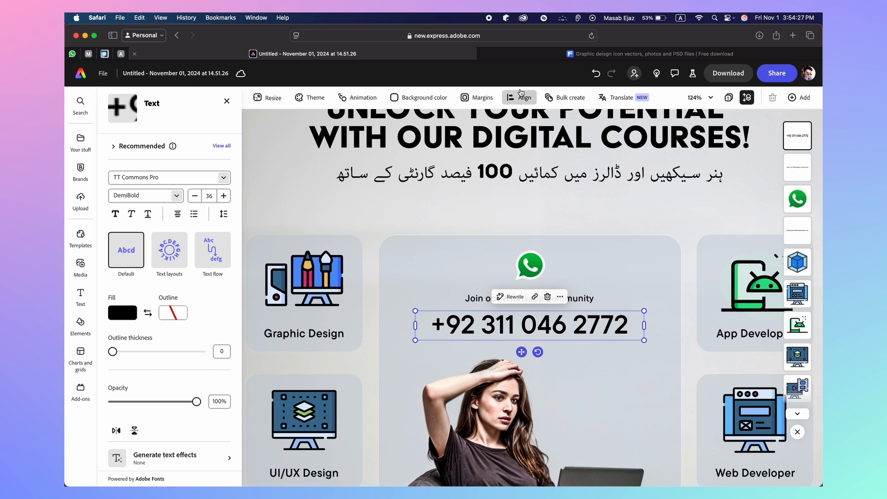
Narrow the phone number box to fit its text and centre it horizontally on the page
left_click(519, 97)
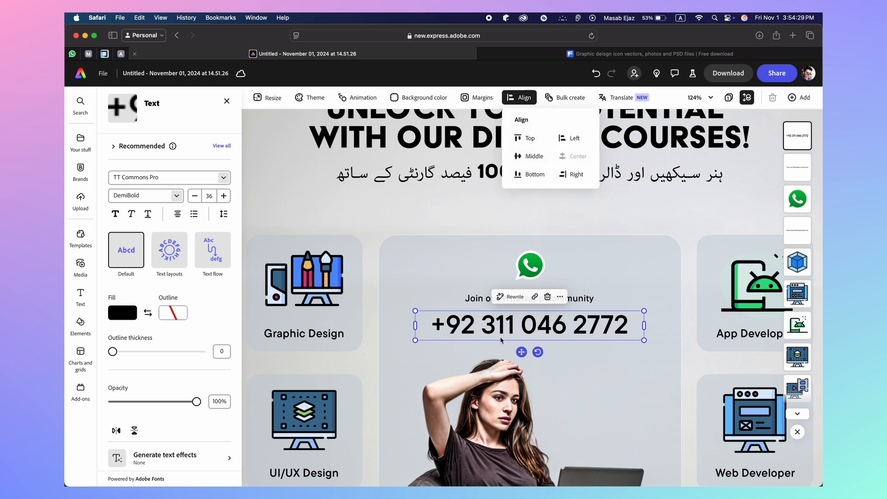
left_click(643, 328)
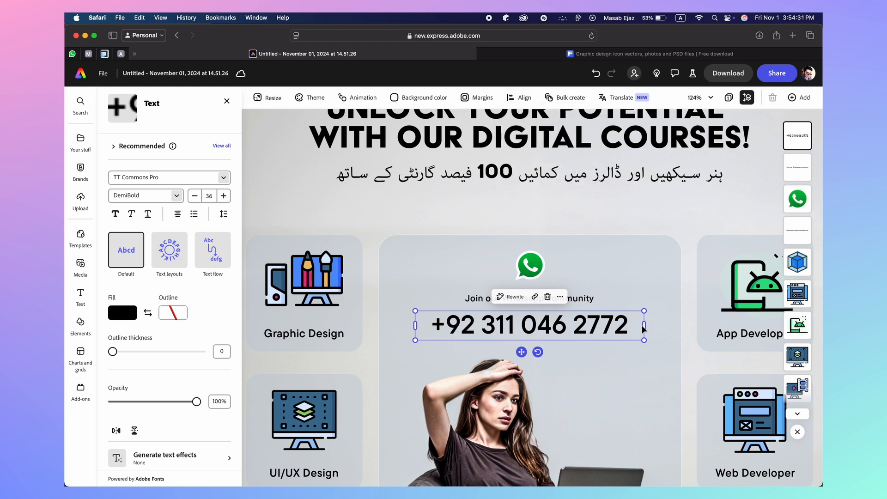
left_click_drag(643, 327, 613, 329)
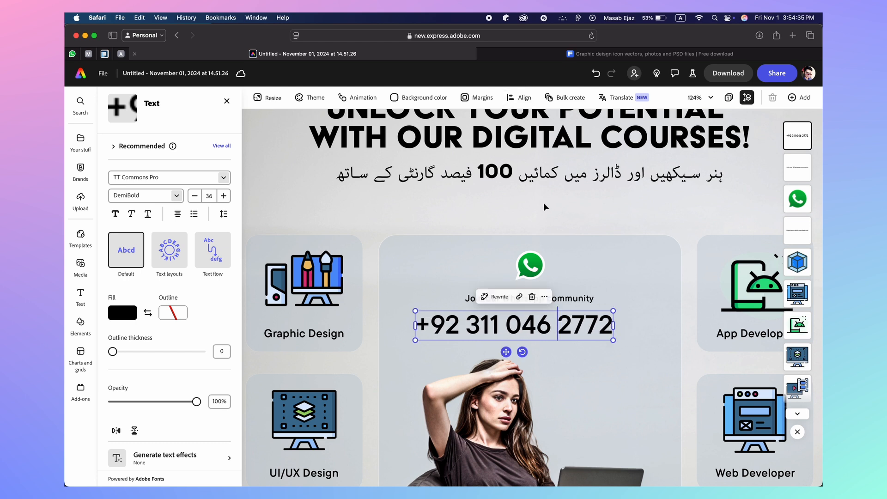
left_click(519, 97)
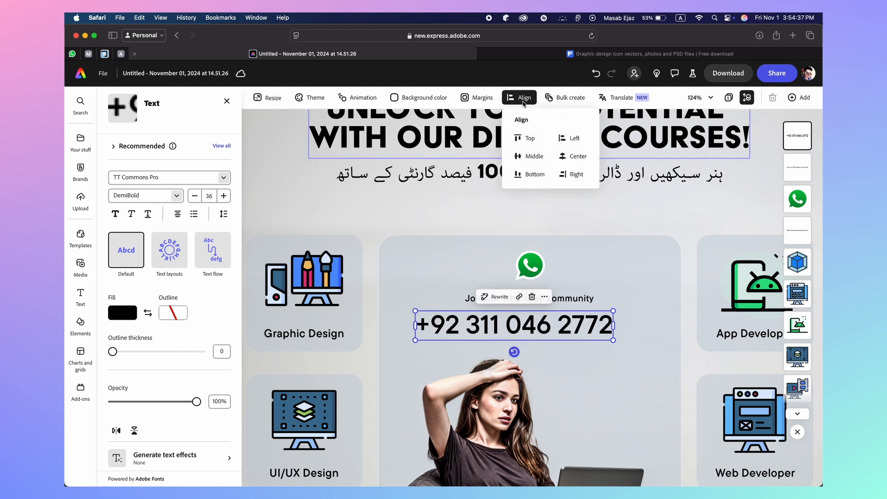
left_click(574, 156)
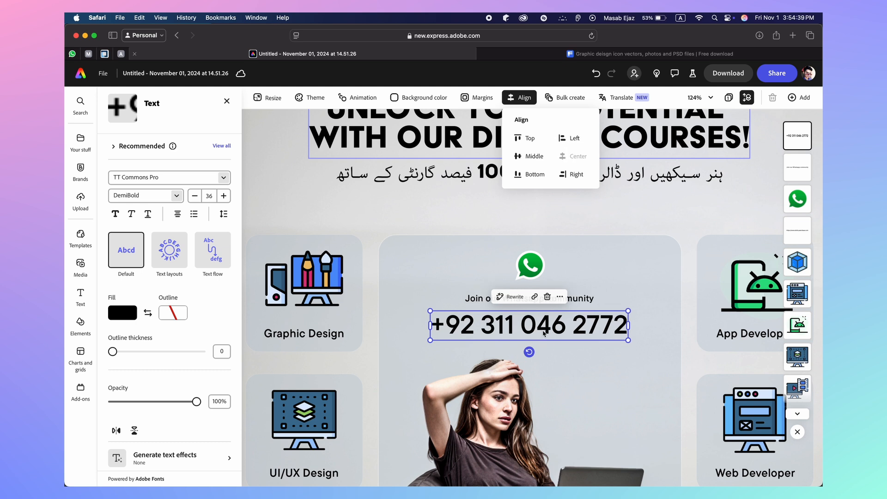
key("Escape")
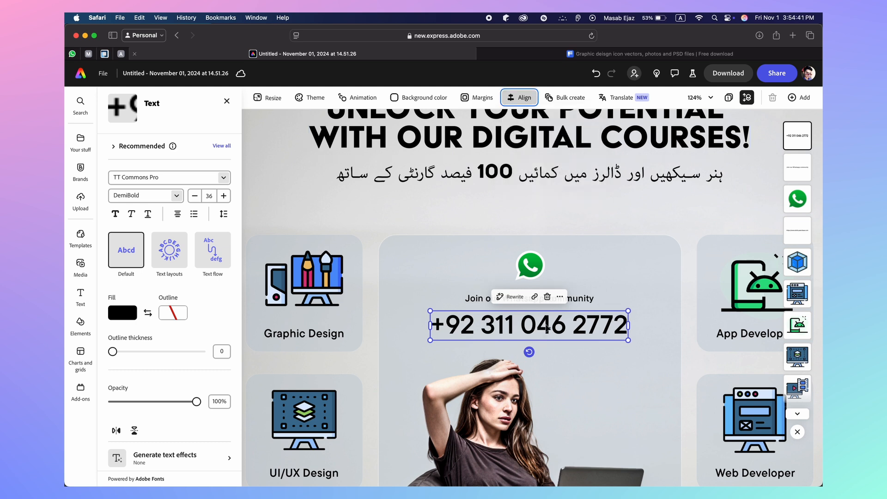
left_click_drag(548, 330, 547, 323)
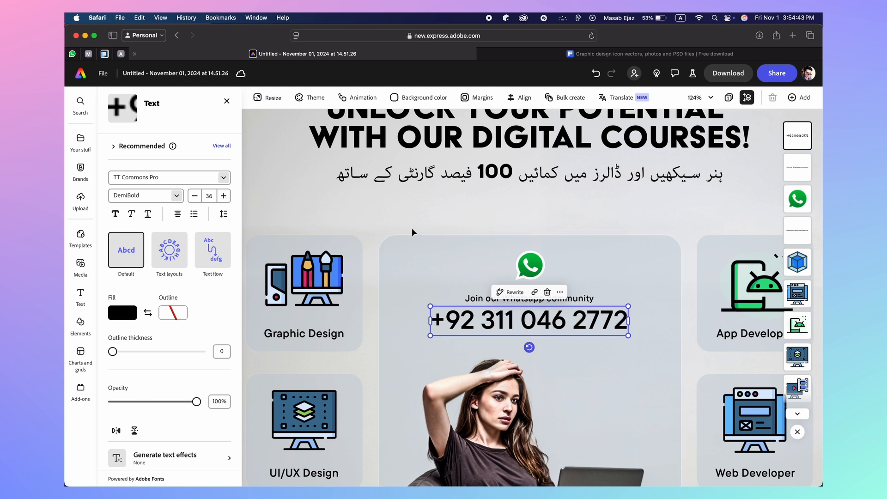
Change the Skiills logo font to TT Commons Pro Bold Italic
left_click(412, 228)
scroll(411, 228, "down", 5)
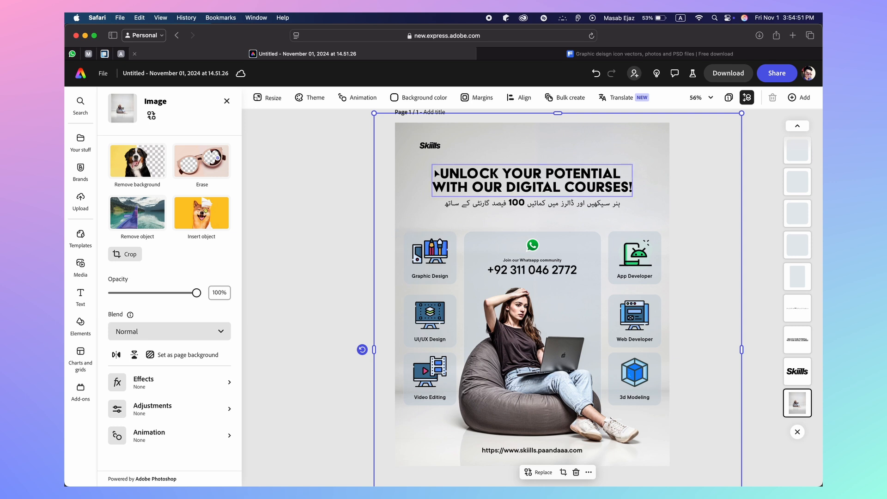
scroll(434, 171, "up", 5)
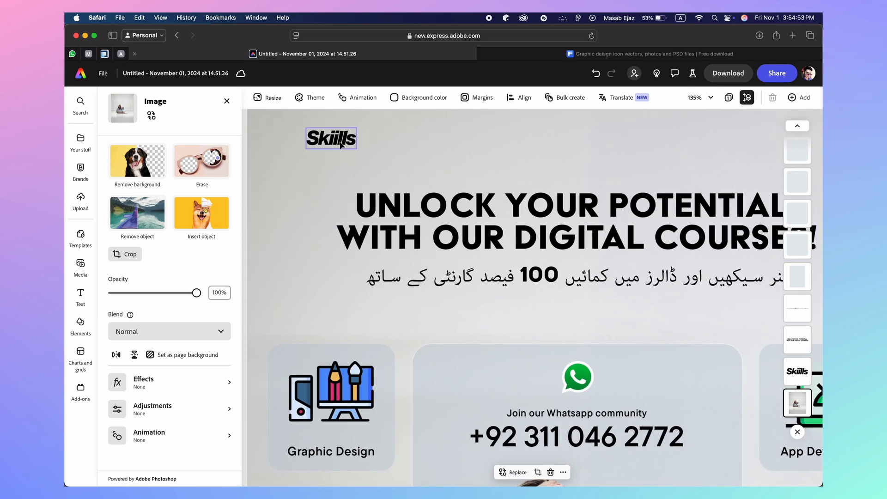
left_click(340, 145)
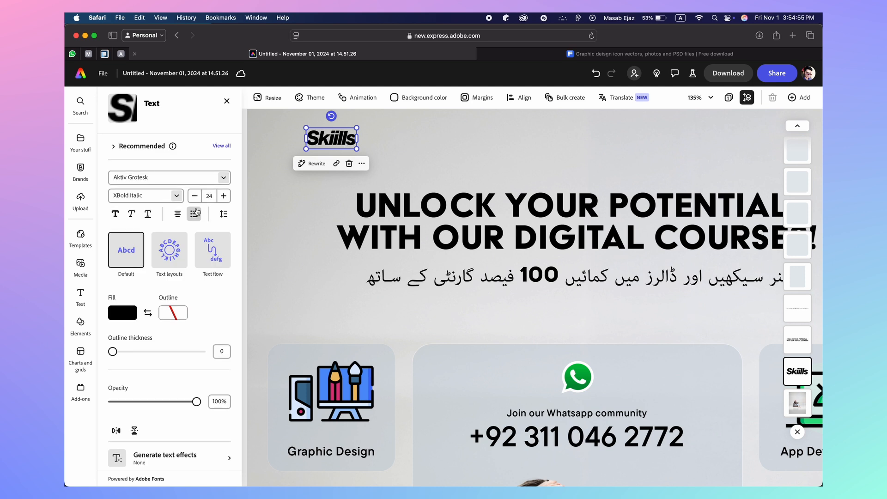
left_click(176, 196)
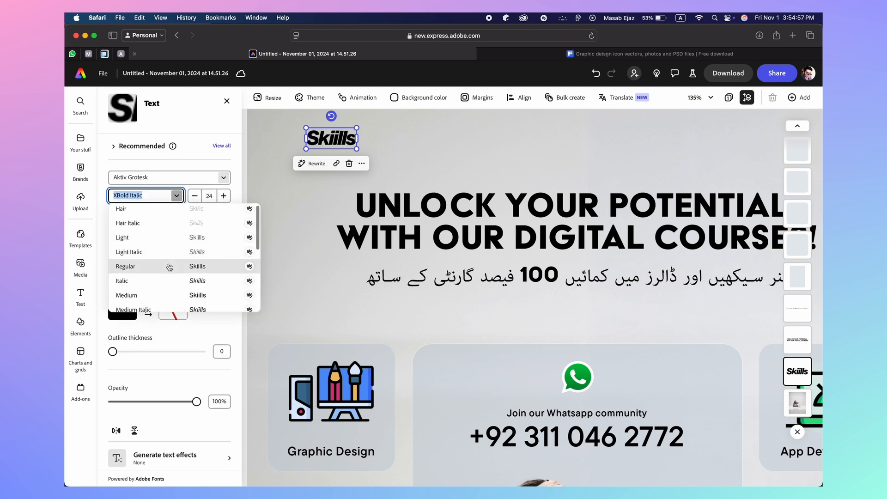
left_click(223, 177)
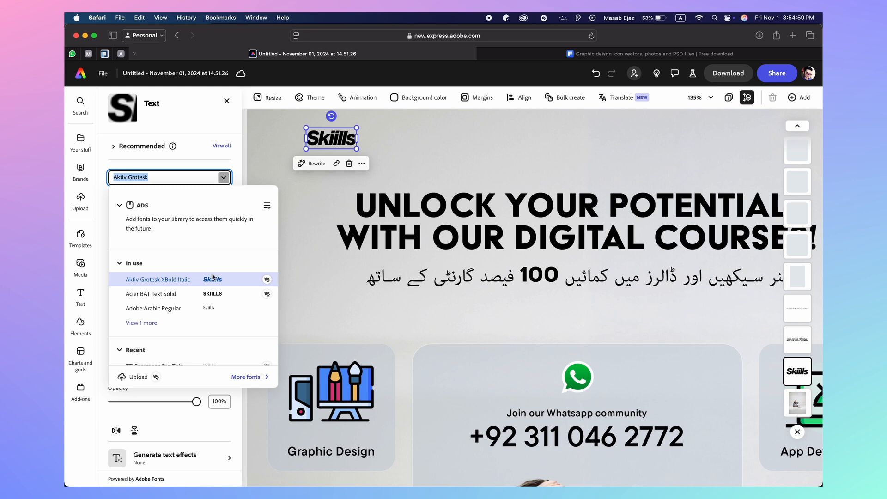
scroll(213, 307, "down", 2)
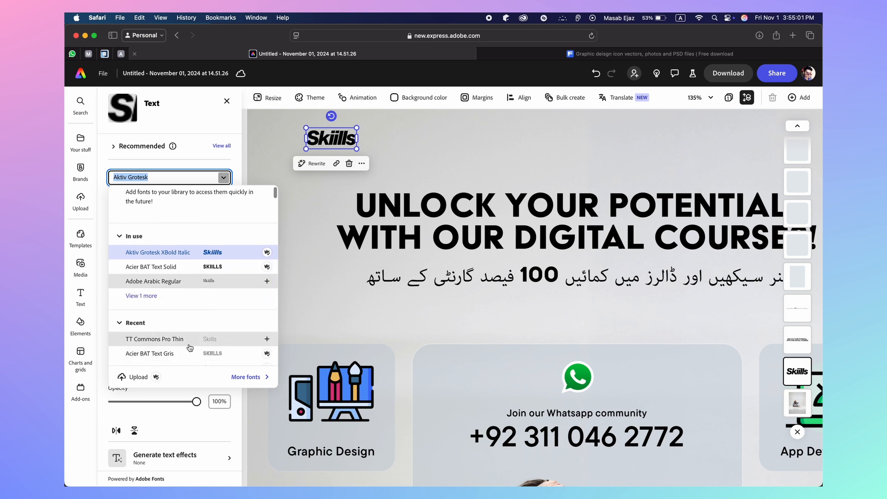
left_click(184, 340)
left_click(178, 198)
scroll(185, 282, "down", 2)
scroll(185, 288, "down", 5)
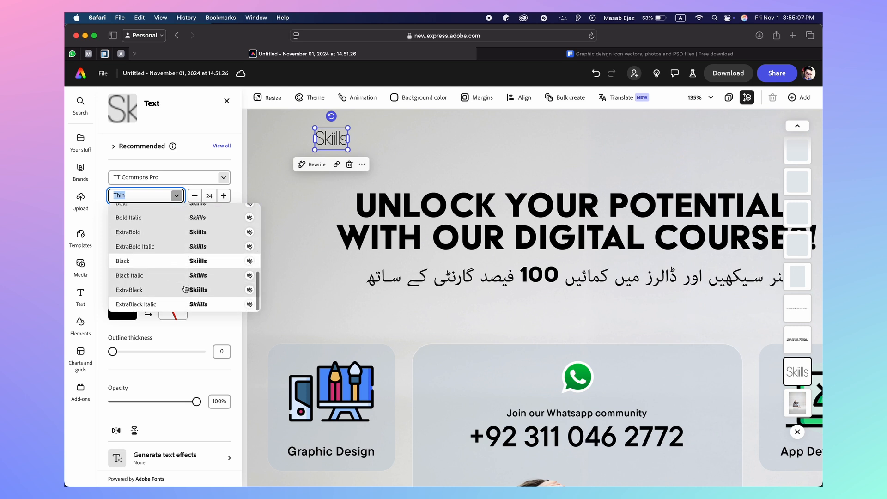
left_click(178, 219)
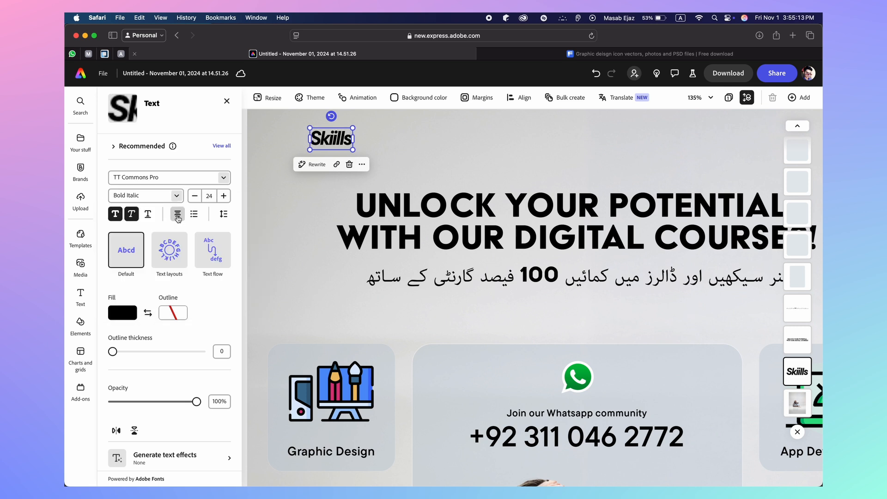
Resize the Skiills logo text and move it slightly higher at the poster's top
left_click(195, 197)
left_click(196, 198)
left_click(196, 198)
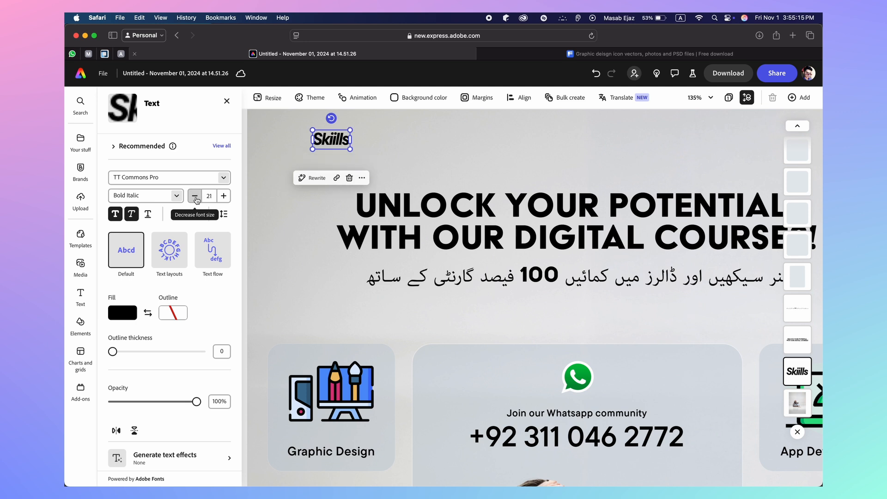
left_click(245, 182)
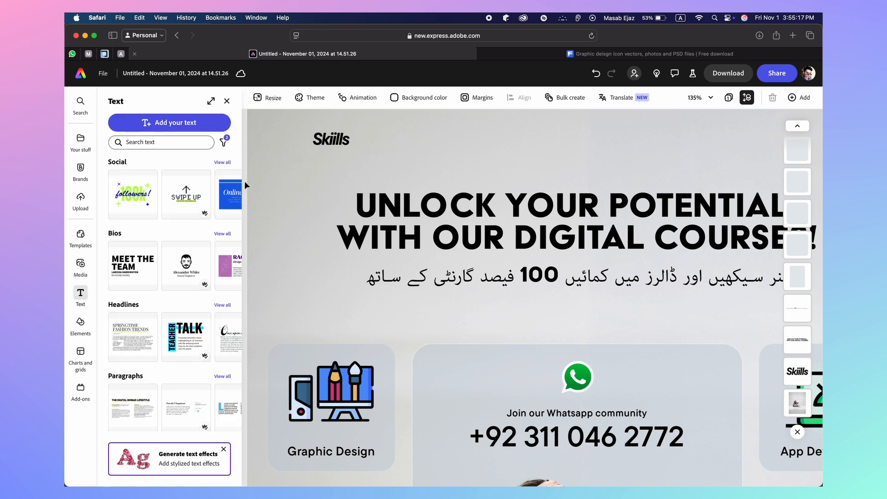
scroll(245, 182, "down", 5)
left_click_drag(382, 157, 381, 152)
left_click(223, 196)
left_click(224, 195)
left_click(224, 195)
left_click(223, 196)
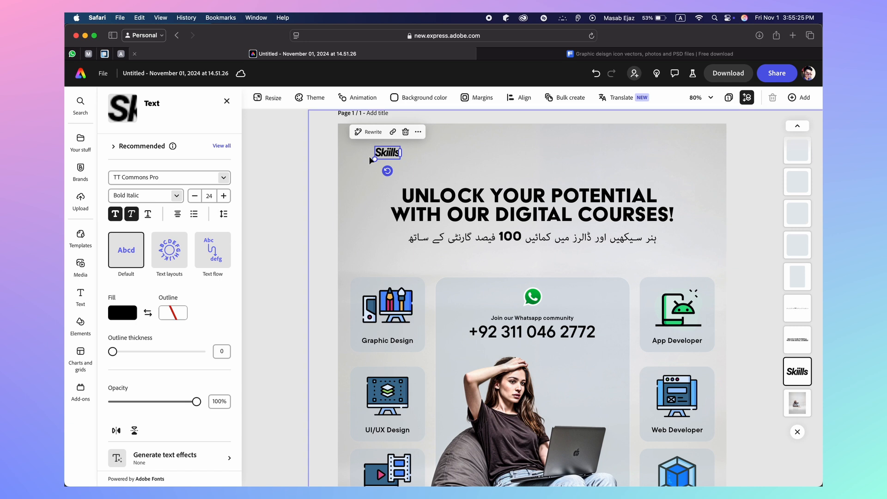
left_click(273, 183)
scroll(273, 183, "down", 3)
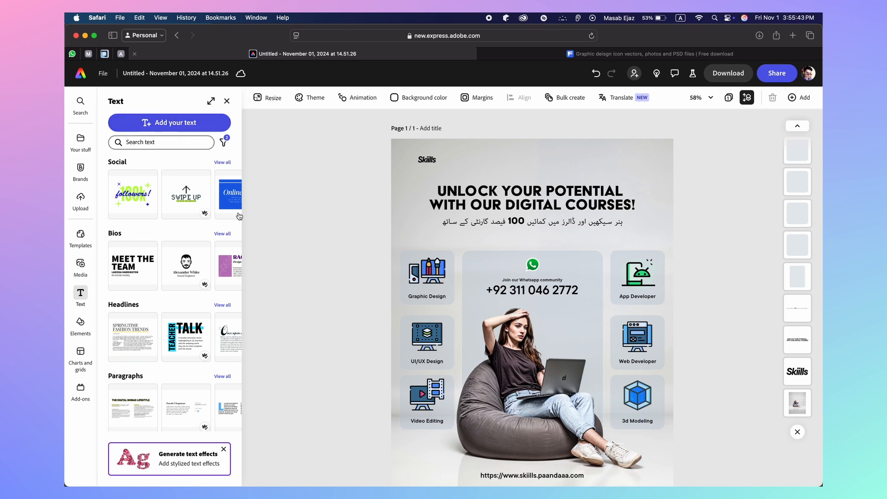
Apply the Waterfall animation to every element on the page
left_click(493, 418)
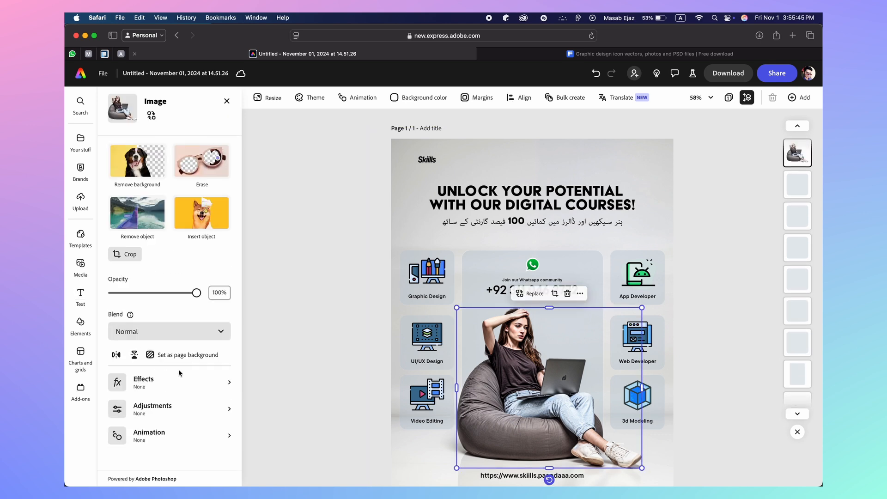
left_click(162, 431)
left_click(183, 141)
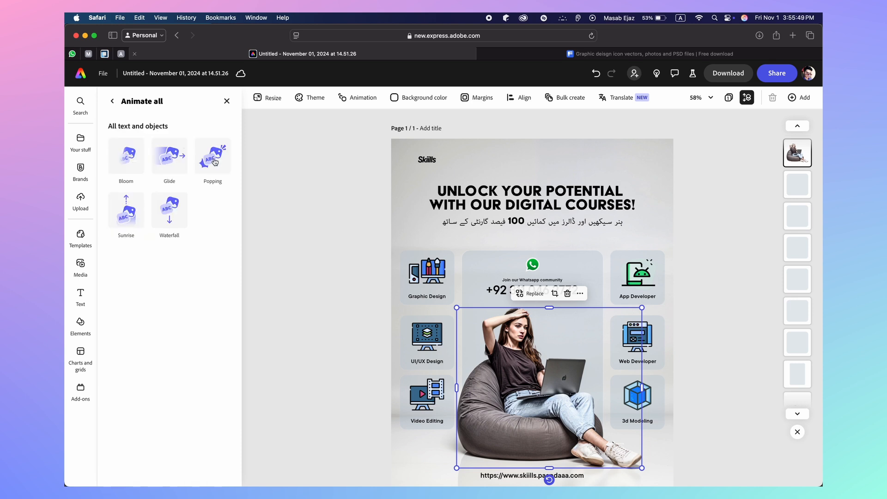
left_click(169, 219)
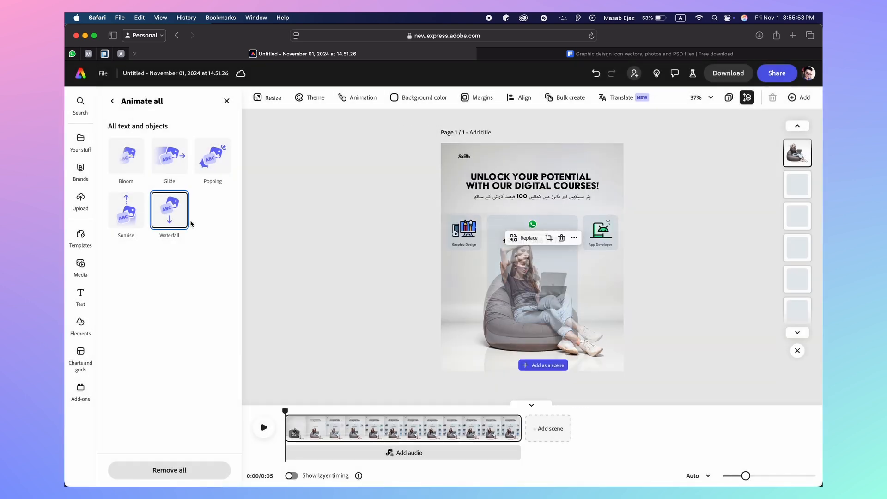
Preview the animated poster, then show each layer's timing and bring up the audio library
left_click(263, 428)
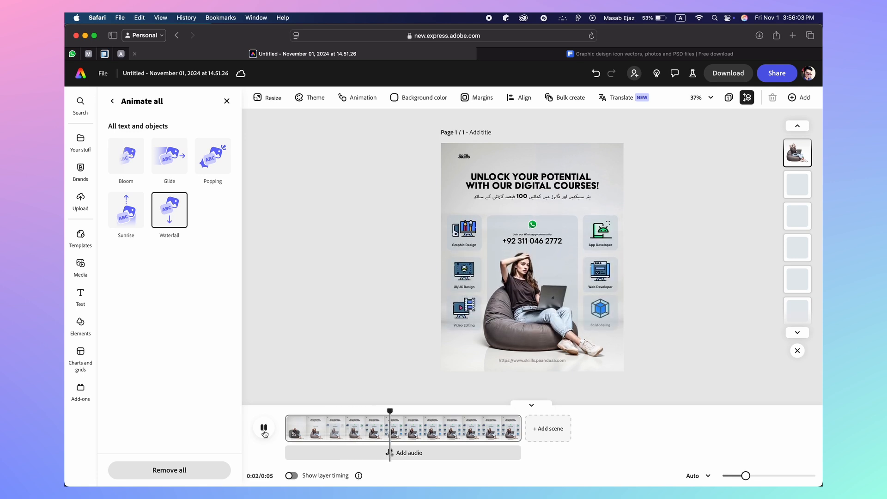
left_click(264, 433)
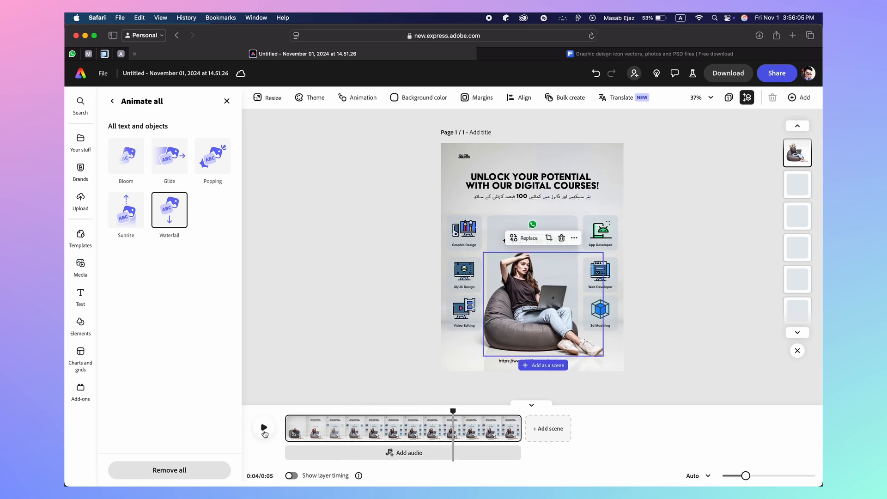
left_click(264, 427)
left_click(264, 432)
left_click(291, 476)
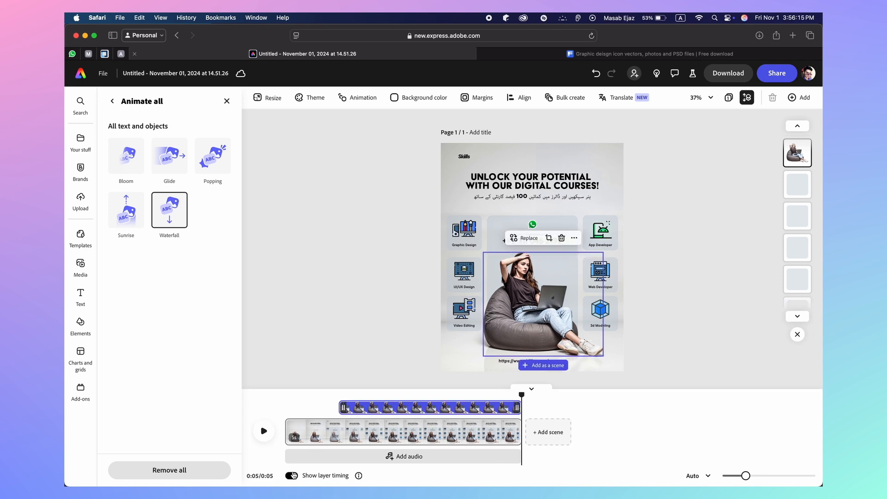
left_click(295, 456)
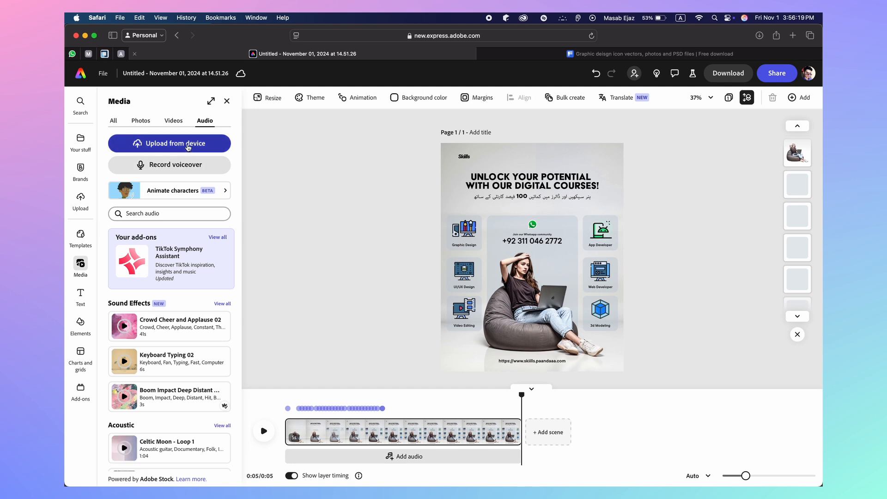
Upload the downloaded mp3 as the soundtrack and stretch the scene out to 12 seconds
left_click(190, 148)
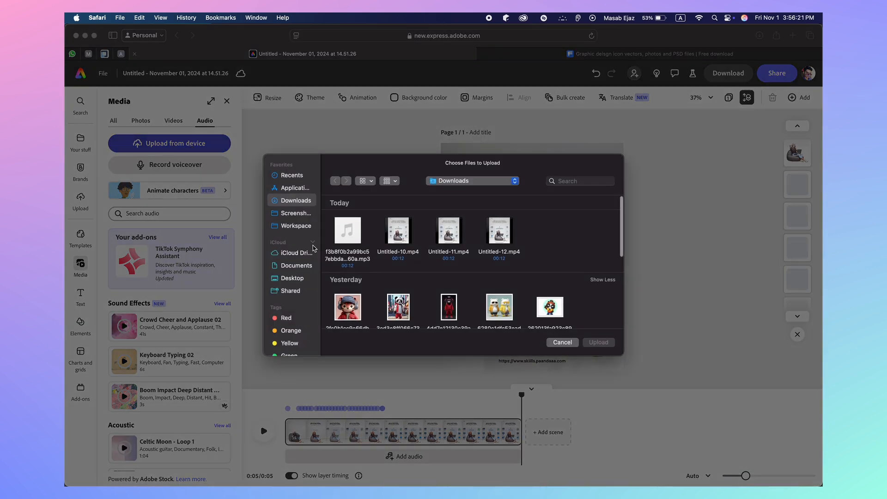
left_click(342, 262)
left_click(604, 340)
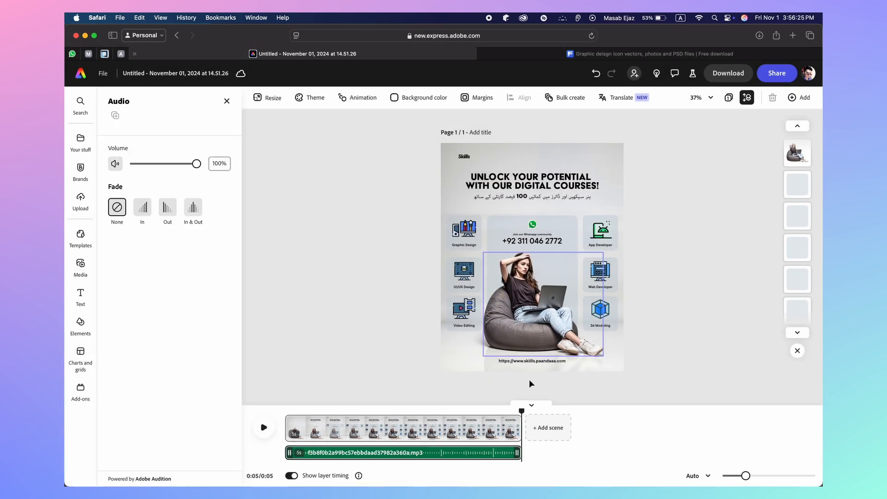
left_click_drag(517, 424, 735, 433)
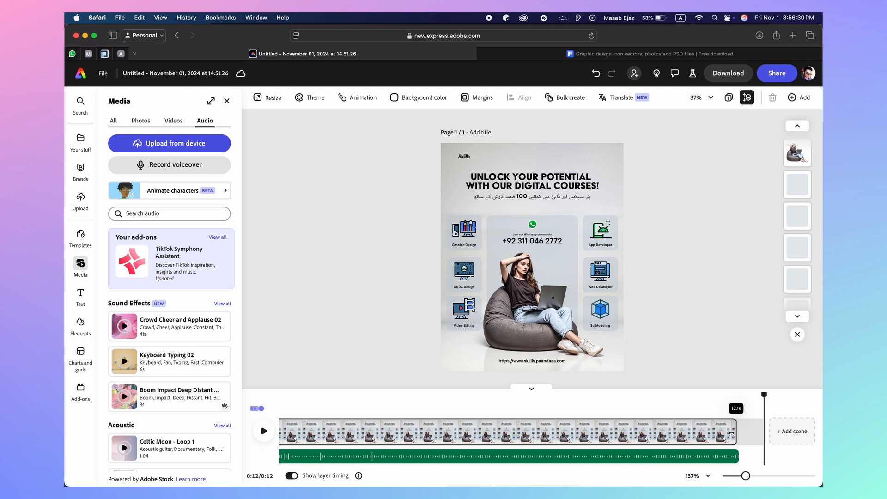
Trim the scene to about 12 seconds and play the poster with its music from 0:00
left_click_drag(729, 433, 727, 433)
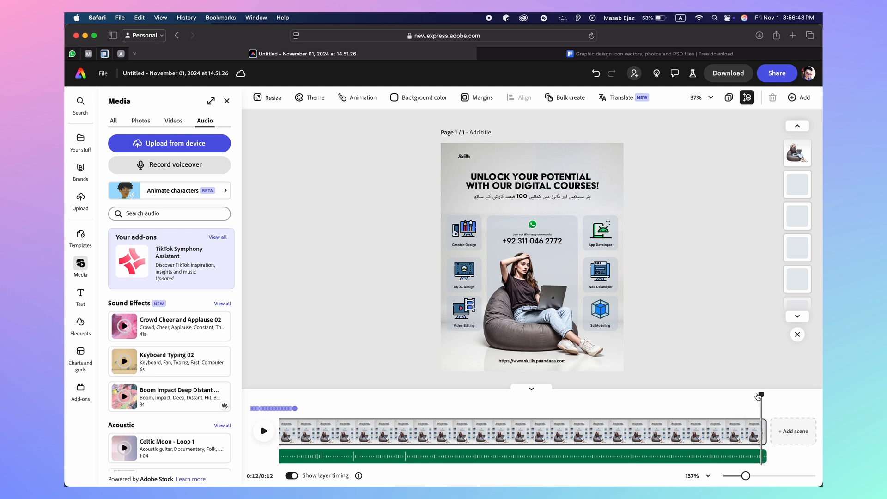
left_click_drag(759, 393, 285, 393)
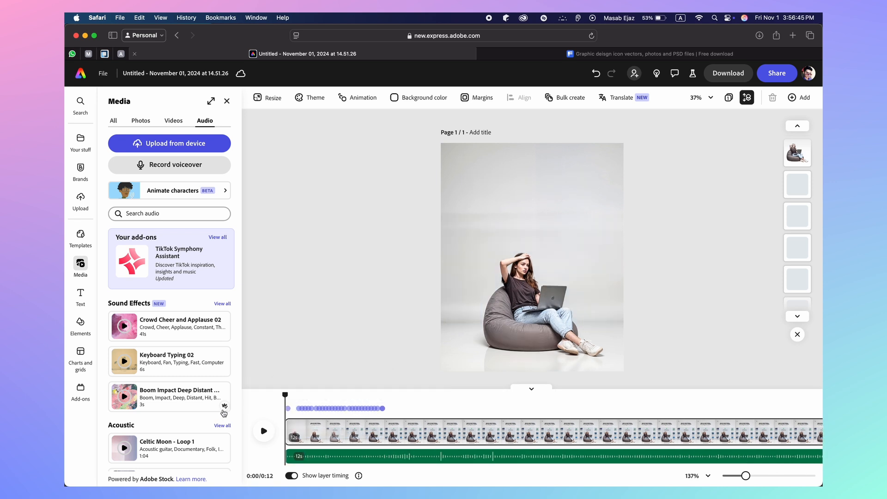
left_click(264, 432)
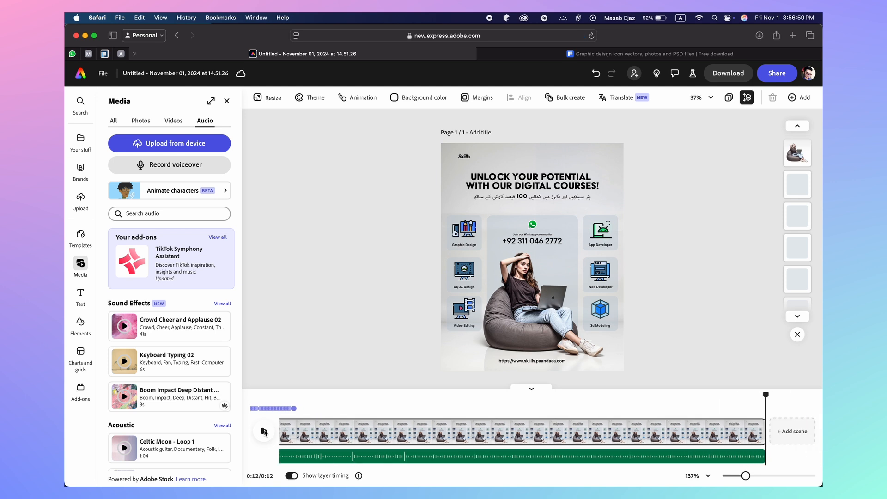
left_click(264, 432)
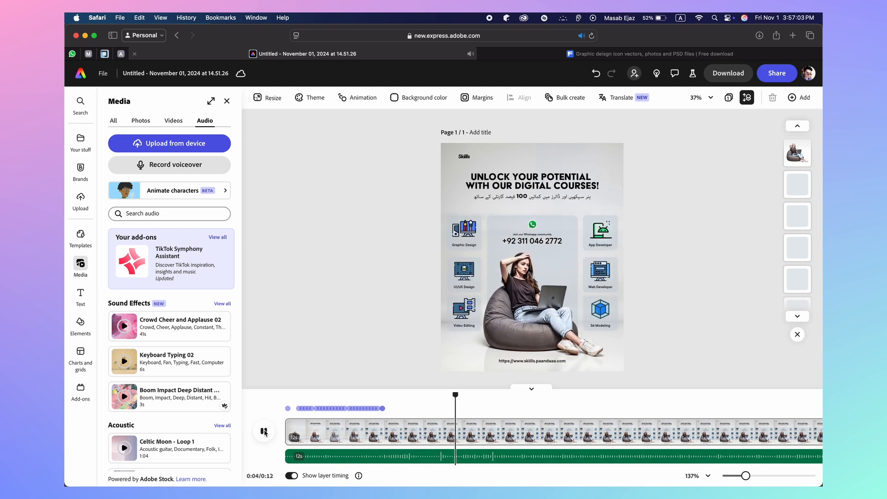
left_click(264, 432)
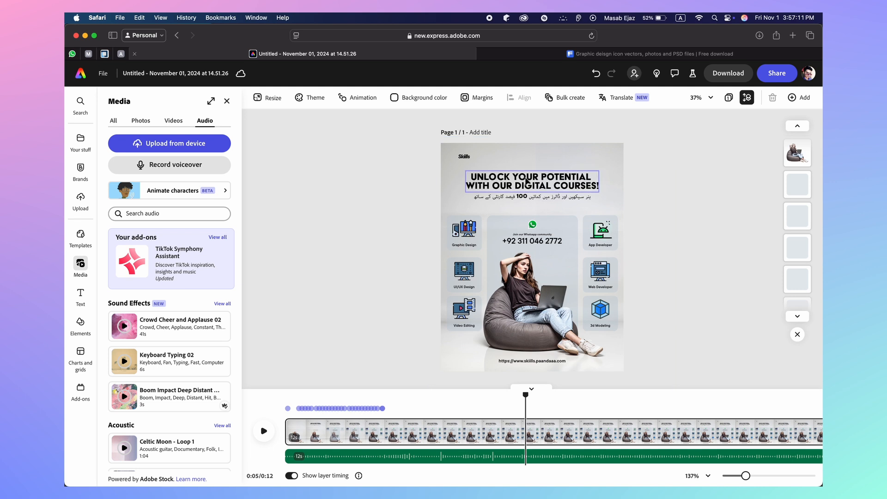
Replay the poster from the start, then bring up the woman photo's animation settings
left_click_drag(526, 395, 285, 395)
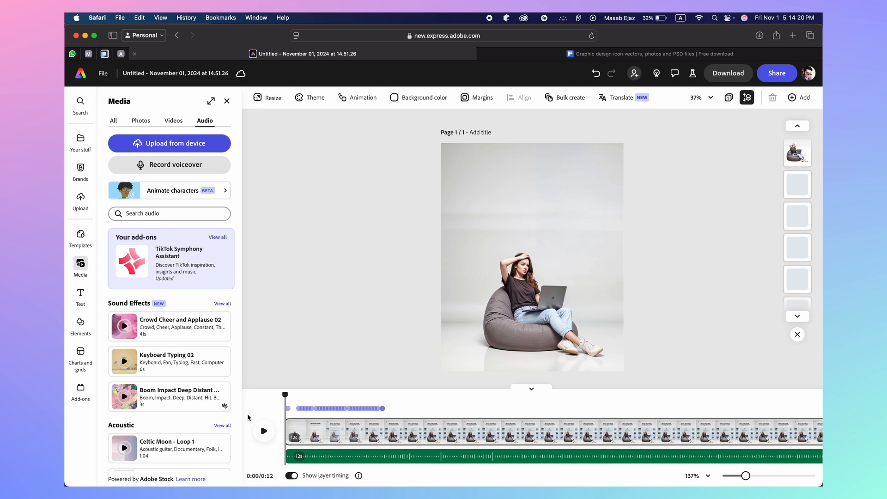
left_click(264, 437)
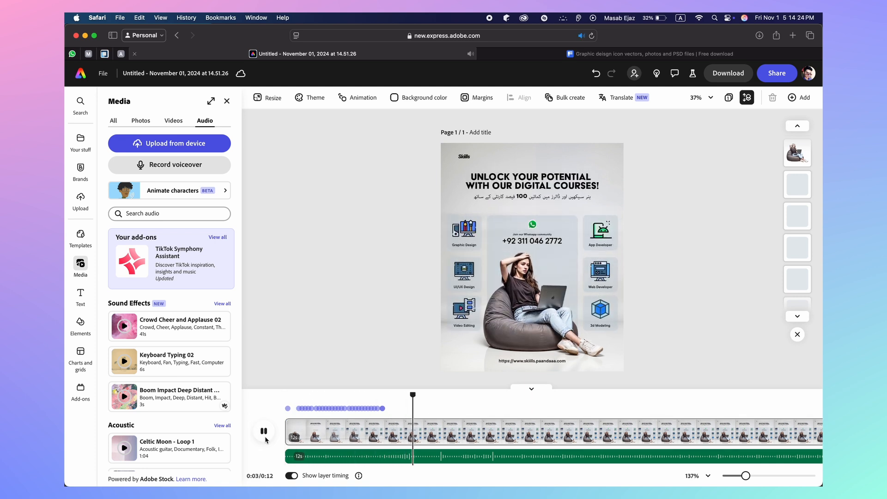
left_click(265, 437)
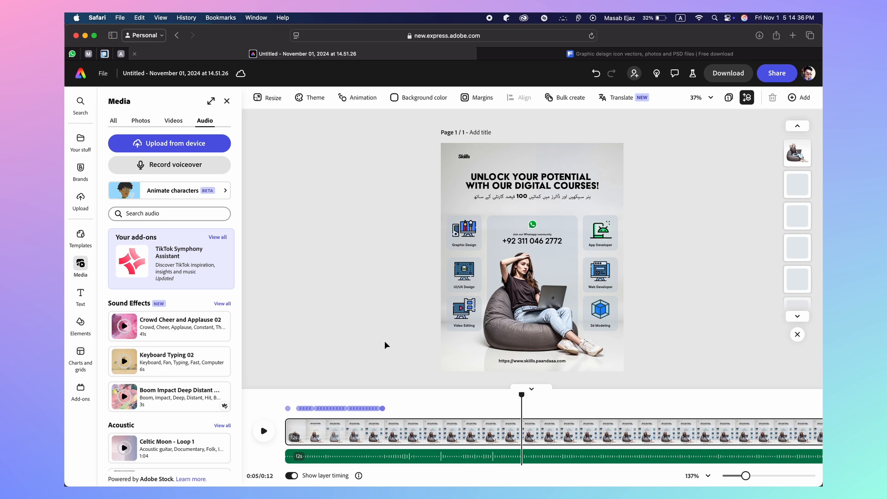
left_click(517, 325)
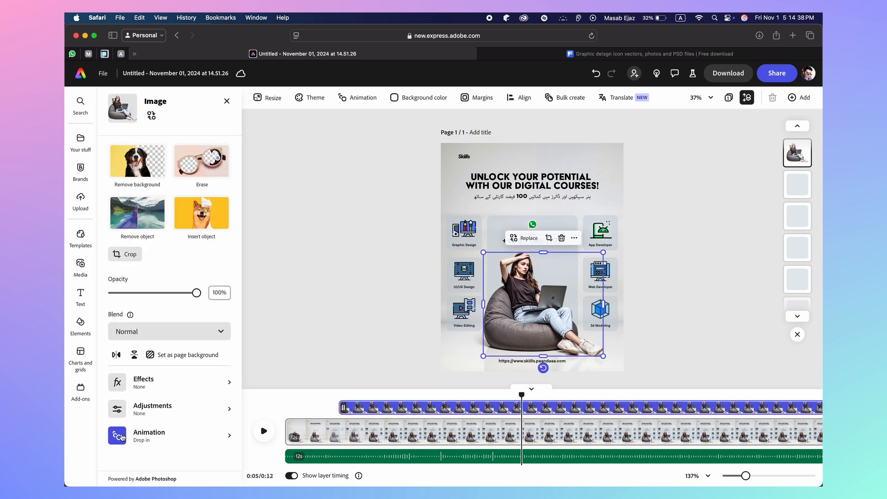
left_click(119, 432)
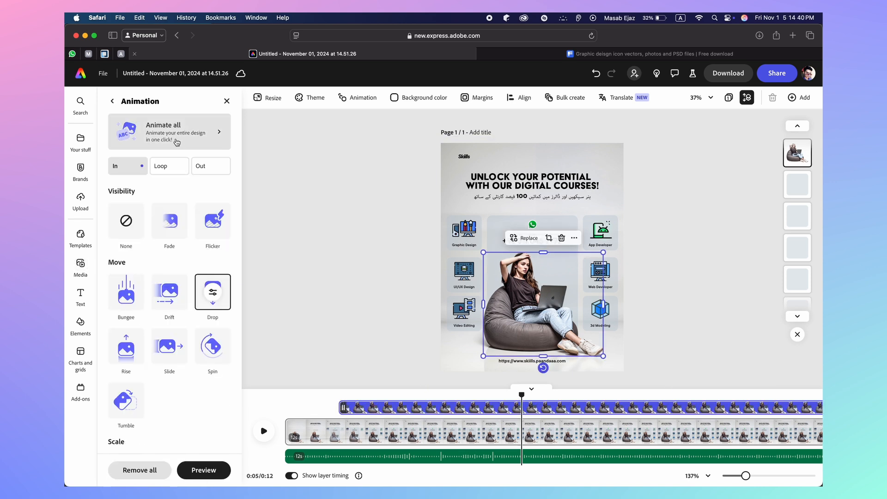
Set the woman photo's entrance animation to None, then bring up the background image's animation settings
left_click(176, 141)
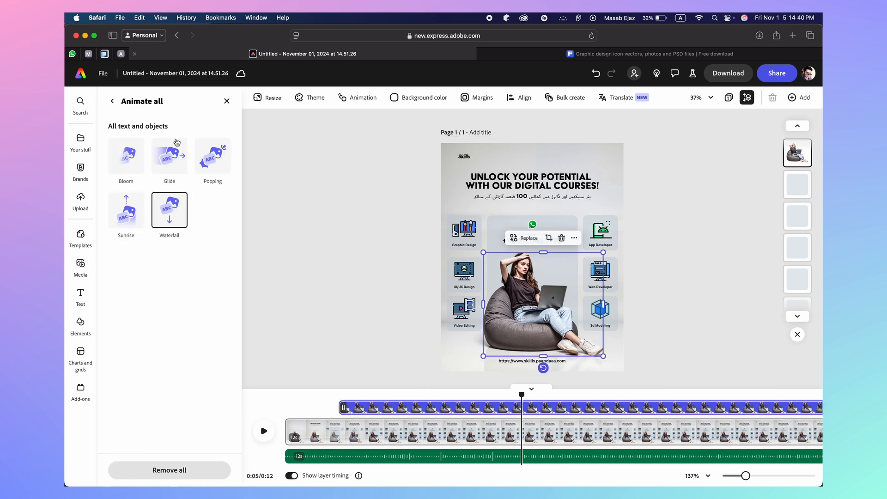
left_click(112, 101)
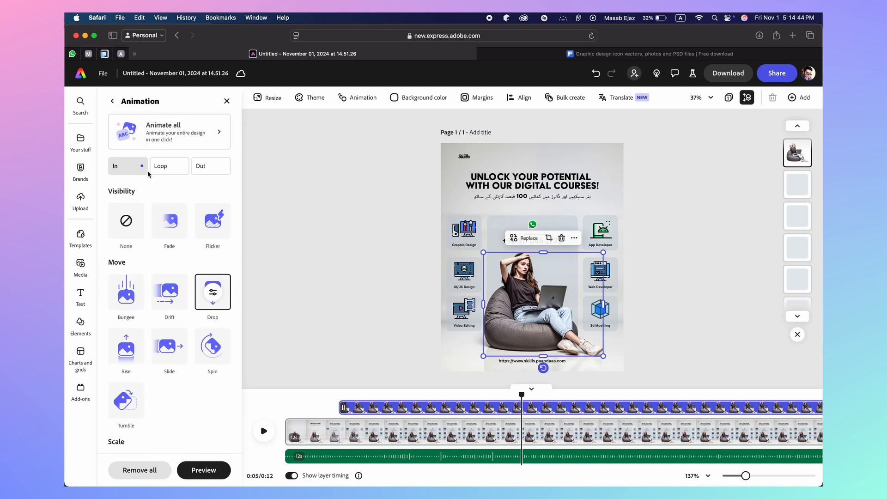
left_click(129, 226)
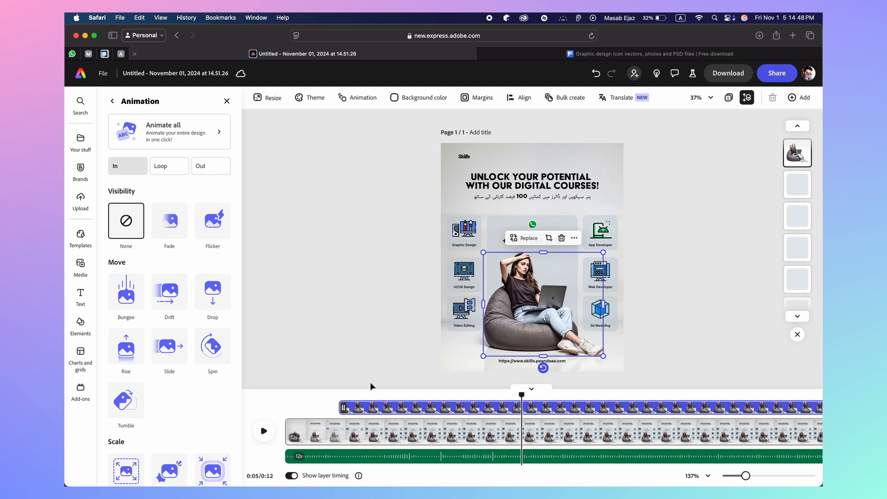
left_click(460, 353)
left_click(143, 433)
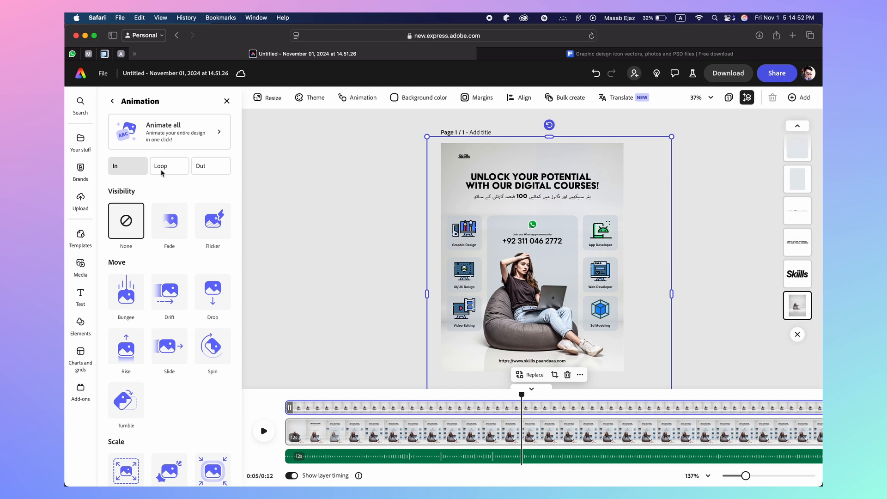
Preview the animation from the beginning a few times
left_click(264, 431)
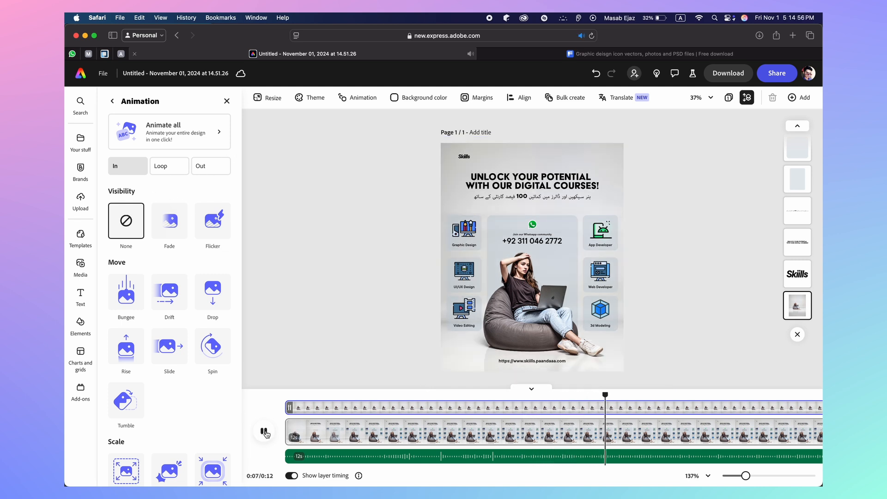
left_click(264, 432)
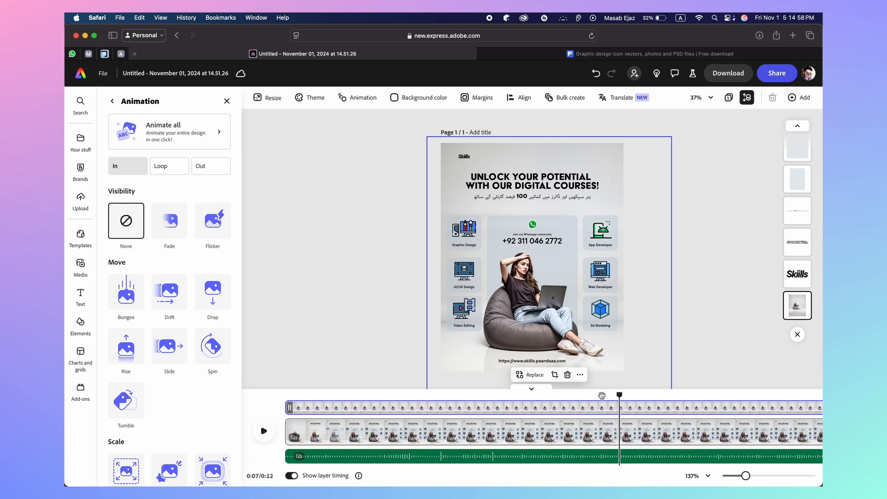
left_click_drag(618, 396, 288, 395)
left_click(264, 431)
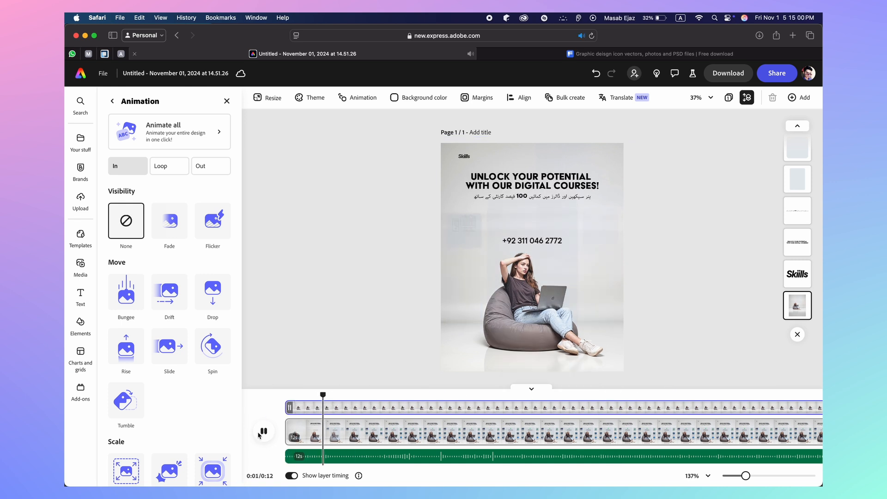
left_click(260, 433)
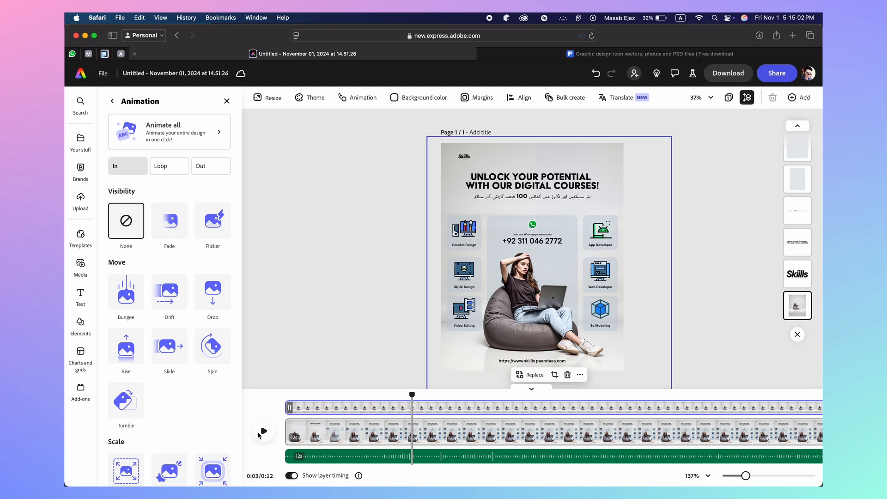
left_click_drag(411, 395, 285, 395)
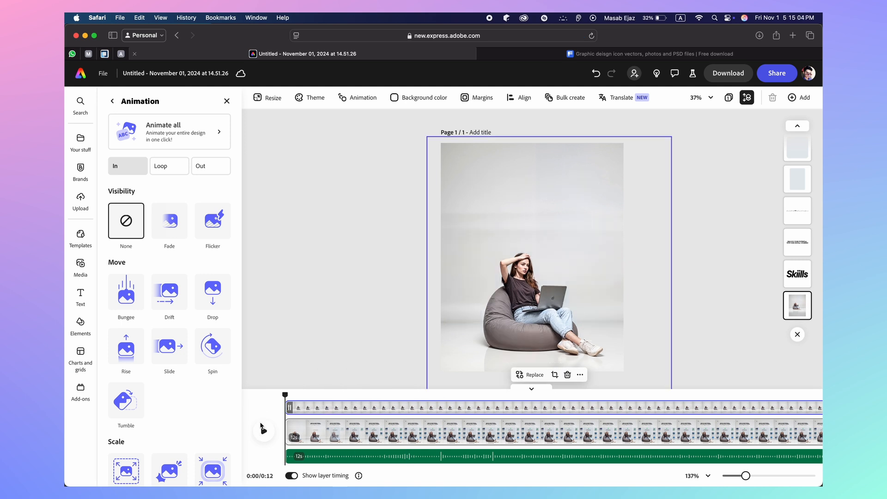
left_click(262, 429)
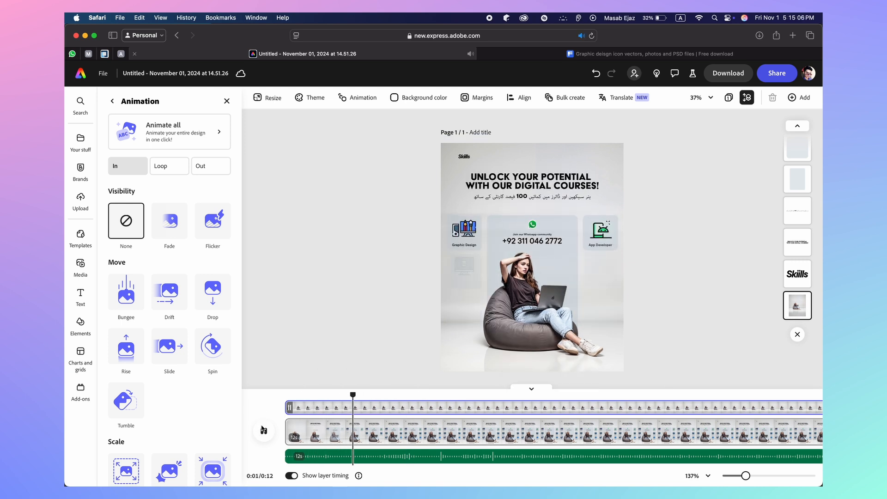
left_click(262, 430)
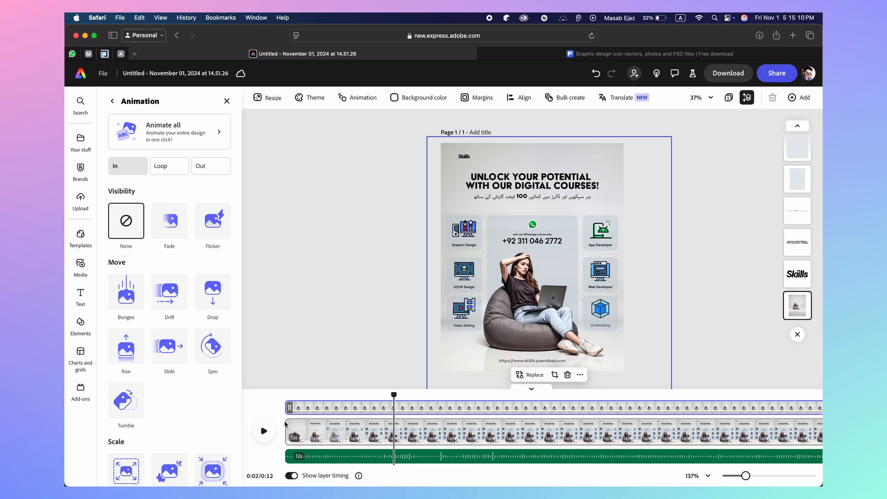
Give the full-page background image a Fade entrance and preview it from the start
left_click(419, 409)
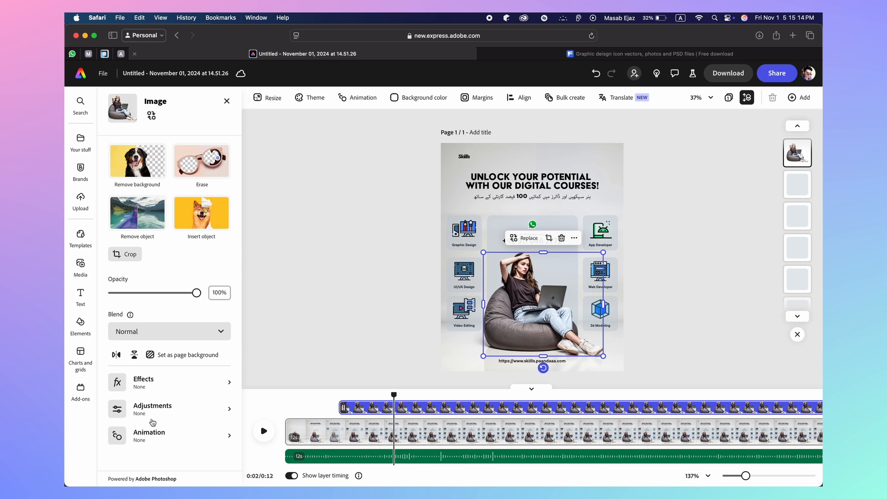
left_click(462, 350)
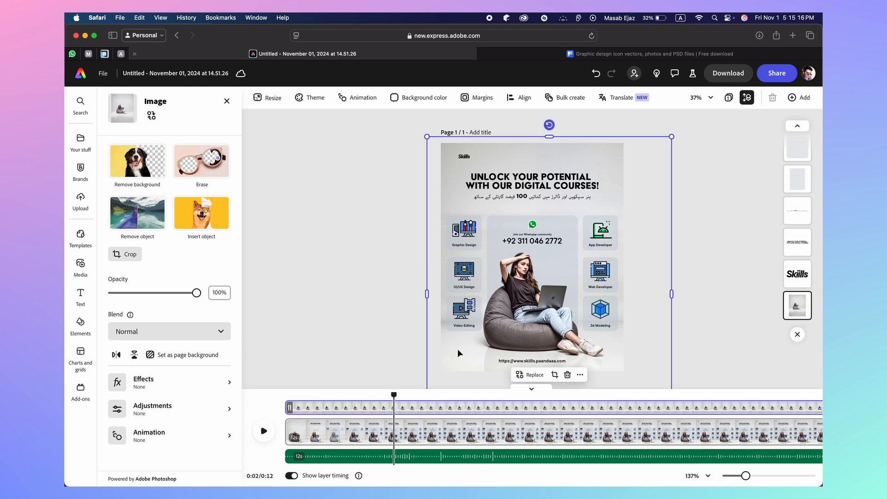
left_click(163, 426)
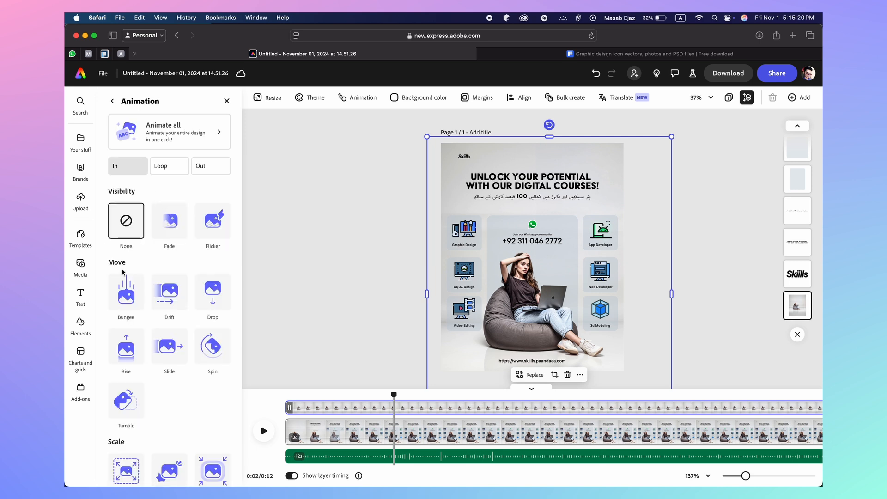
left_click(169, 221)
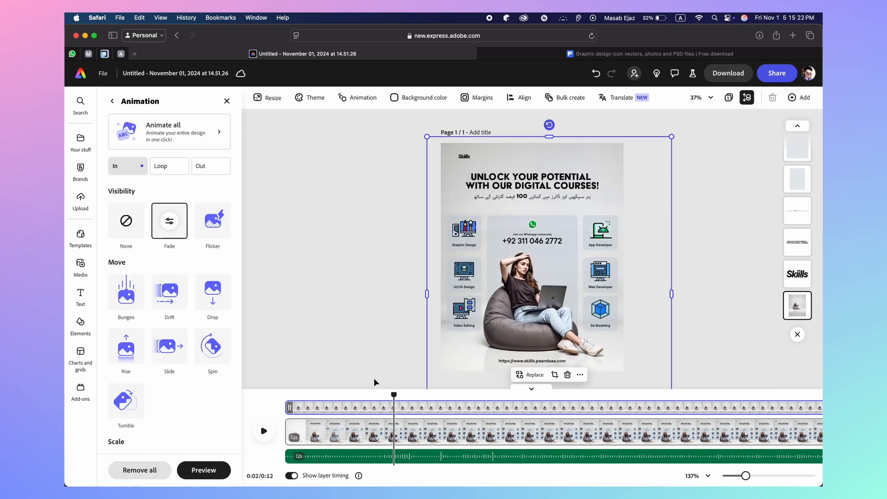
left_click_drag(398, 391, 284, 392)
left_click(257, 431)
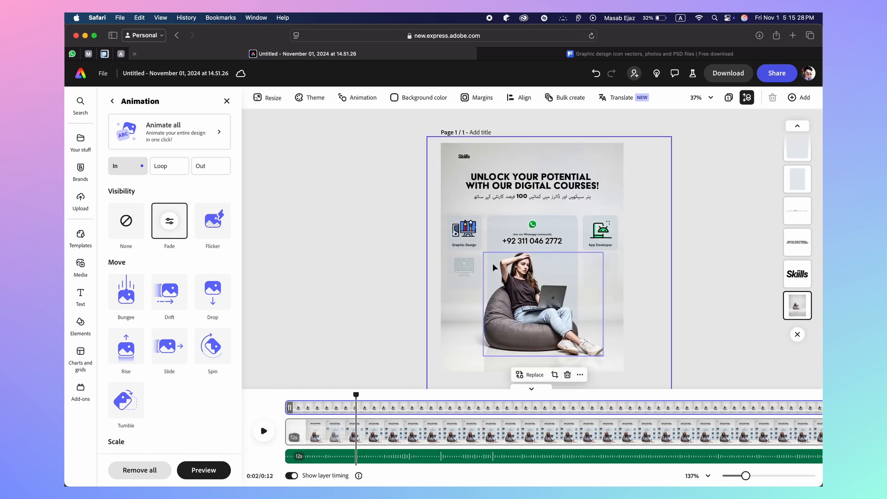
left_click(495, 248)
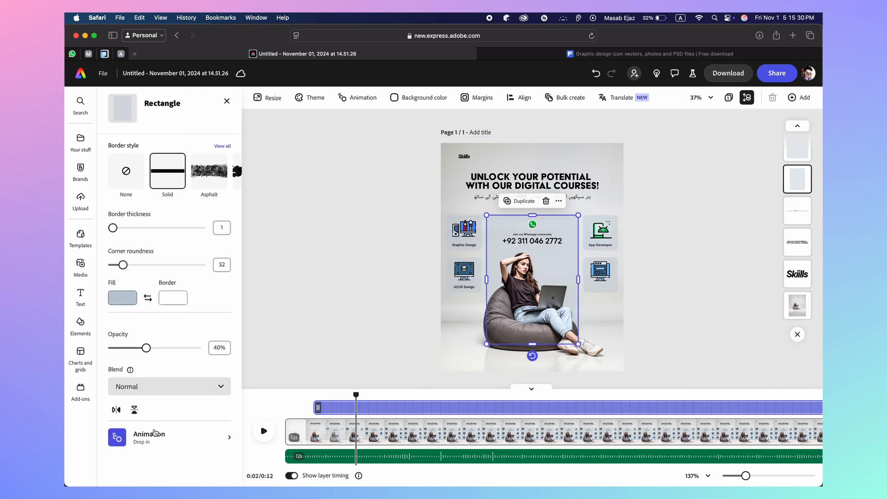
Switch the WhatsApp card's entrance to Bungee with a duration above 1s and preview it
left_click(156, 438)
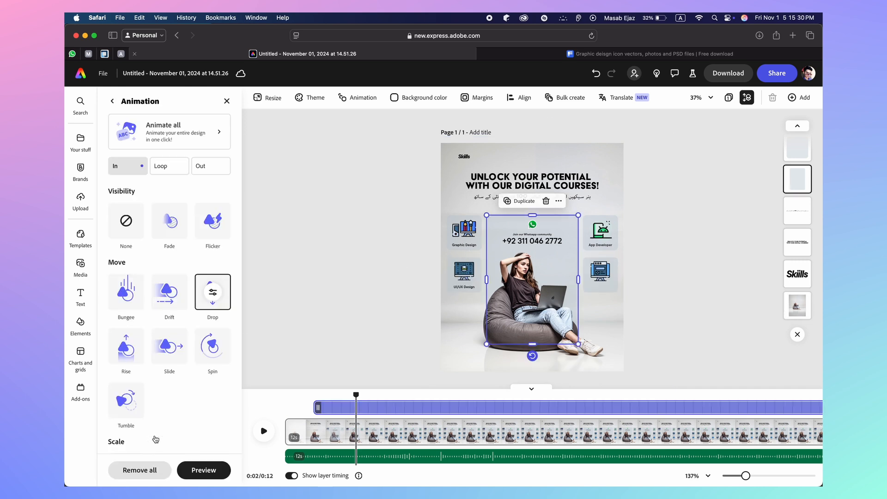
left_click(125, 294)
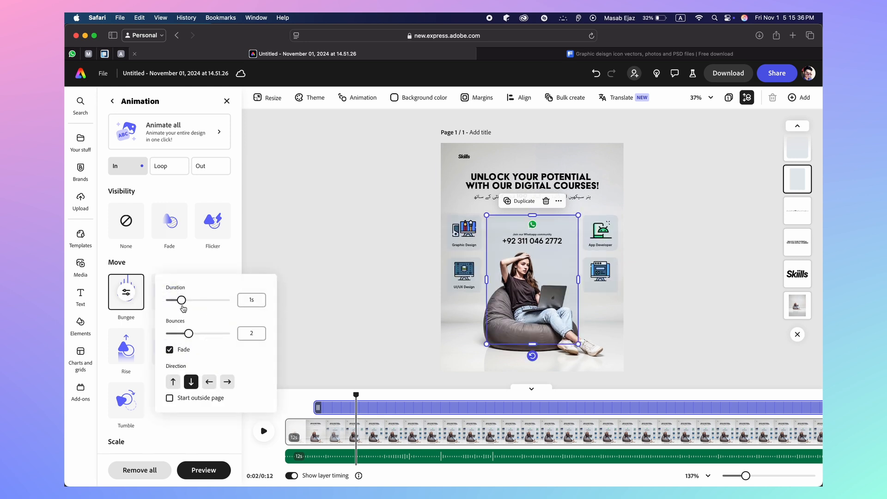
left_click_drag(181, 300, 185, 300)
left_click(258, 299)
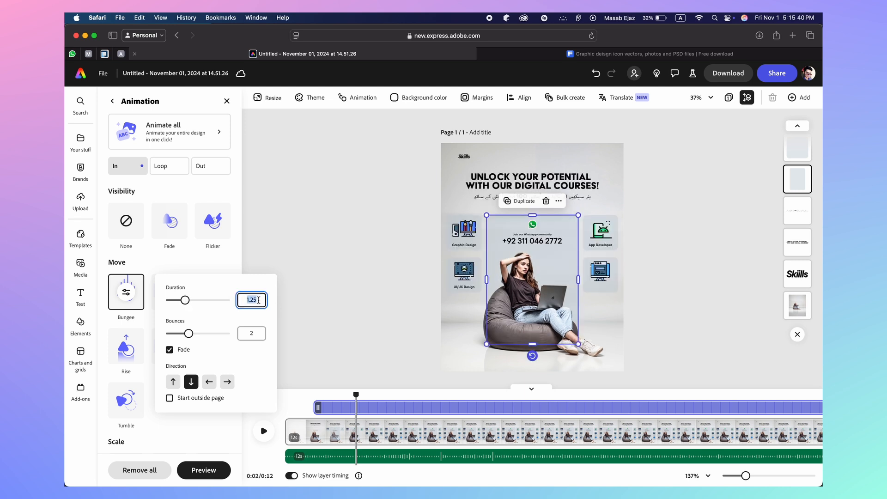
left_click(320, 339)
left_click_drag(356, 397, 240, 401)
left_click(261, 433)
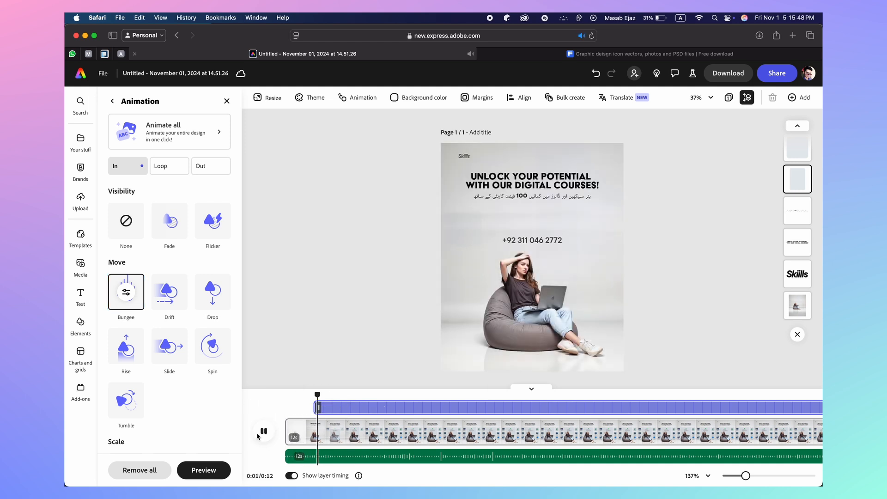
left_click(257, 434)
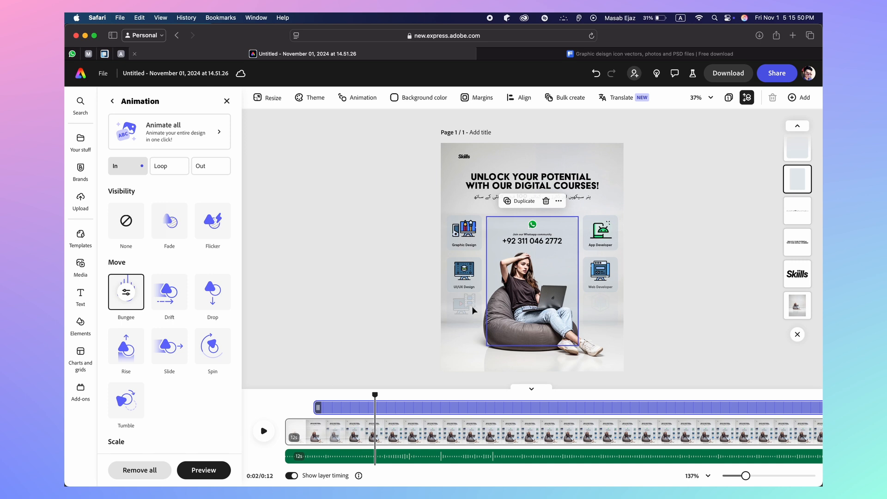
left_click(514, 306)
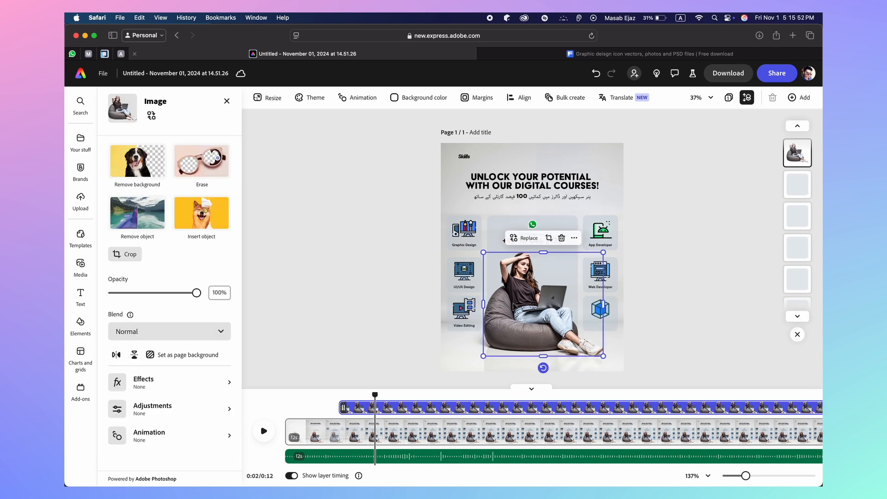
Start the woman photo's layer at 0:00 and give it a Fade entrance
left_click(211, 435)
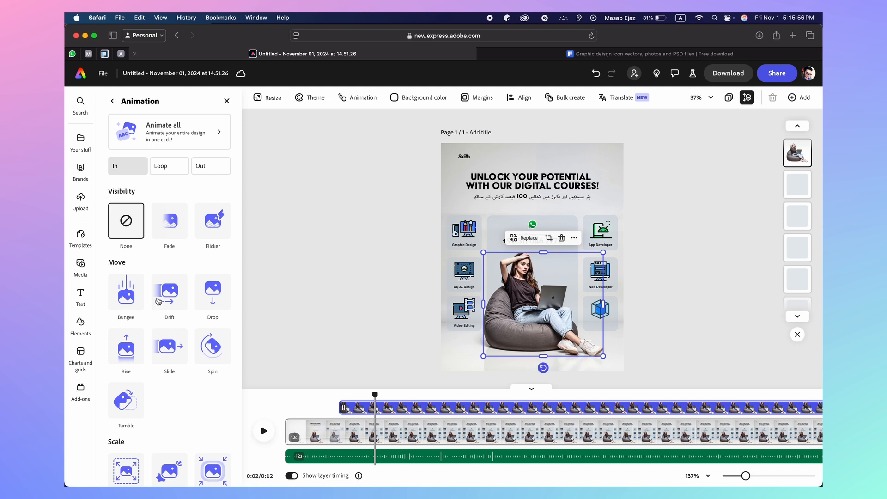
left_click_drag(343, 406, 287, 407)
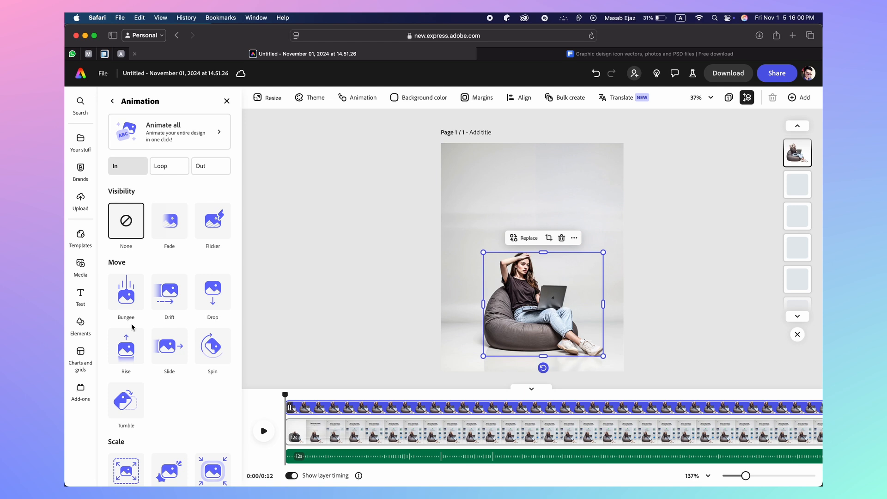
left_click(162, 234)
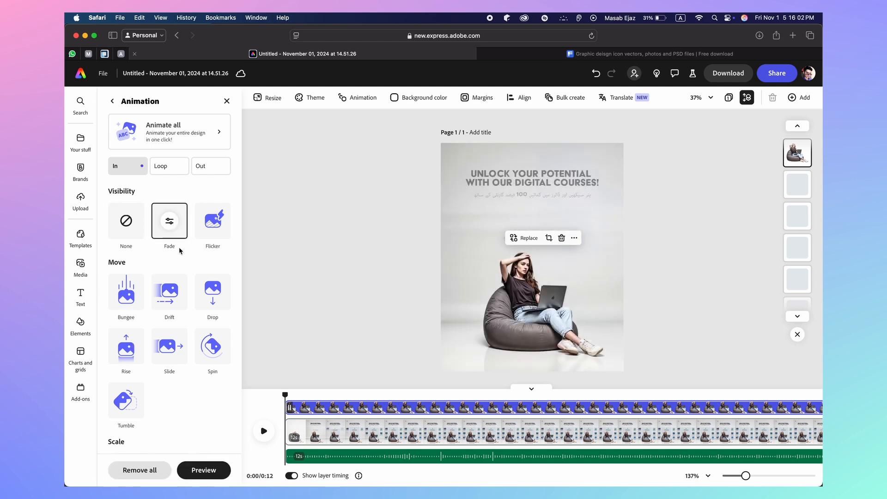
Preview the photo's fade-in by replaying the timeline from the start several times
left_click(263, 431)
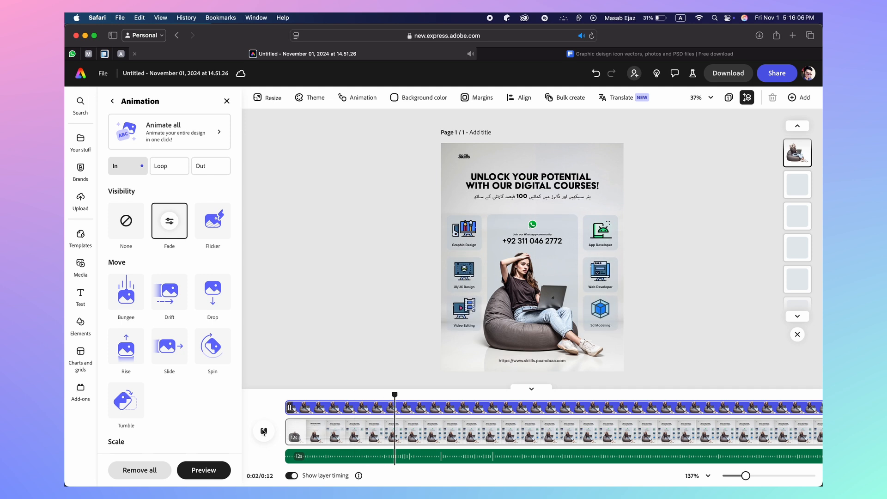
left_click(263, 431)
left_click_drag(409, 393, 285, 395)
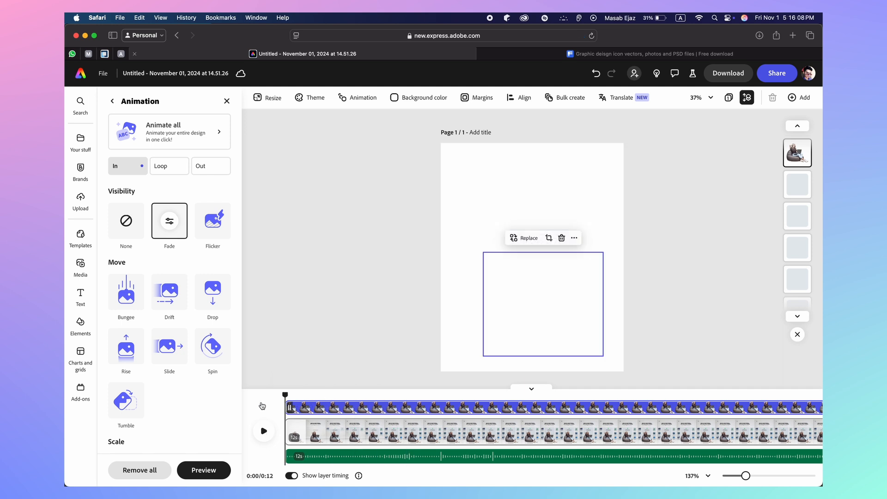
left_click(264, 430)
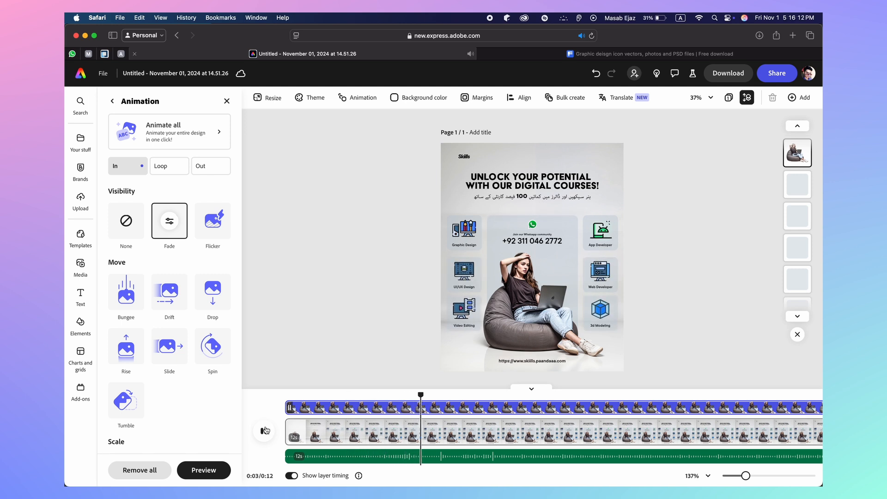
left_click(265, 431)
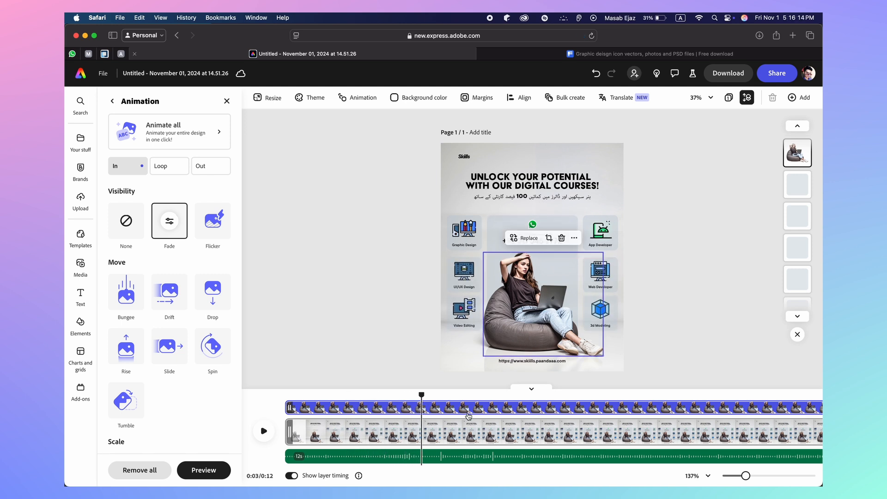
left_click_drag(421, 393, 226, 411)
left_click(260, 431)
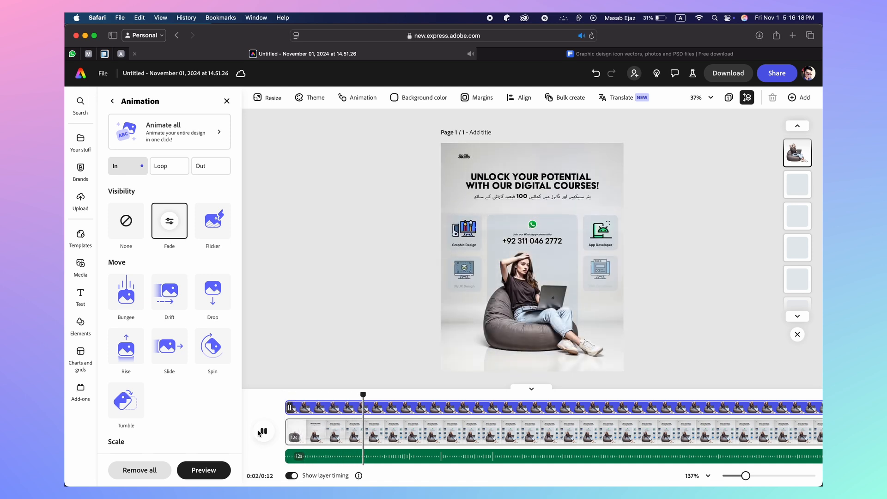
left_click(260, 432)
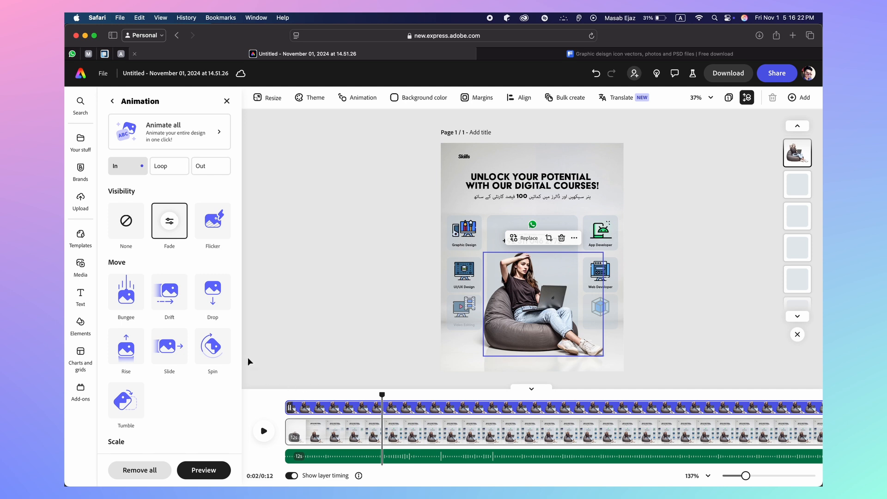
left_click(496, 231)
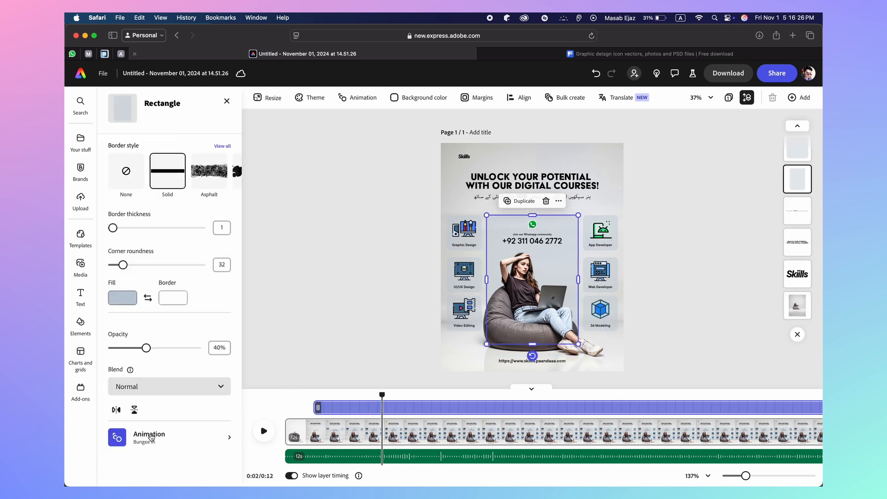
Set the WhatsApp card's Bungee bounces to 1
left_click(151, 437)
left_click(127, 292)
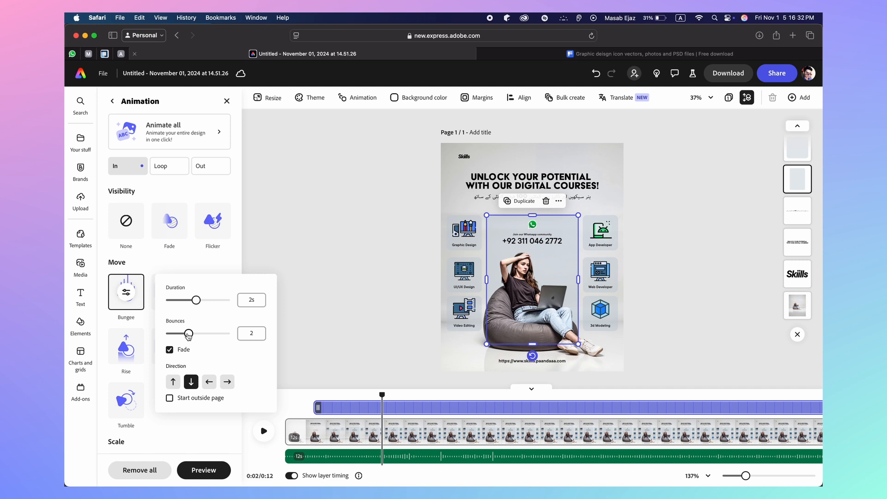
left_click(177, 334)
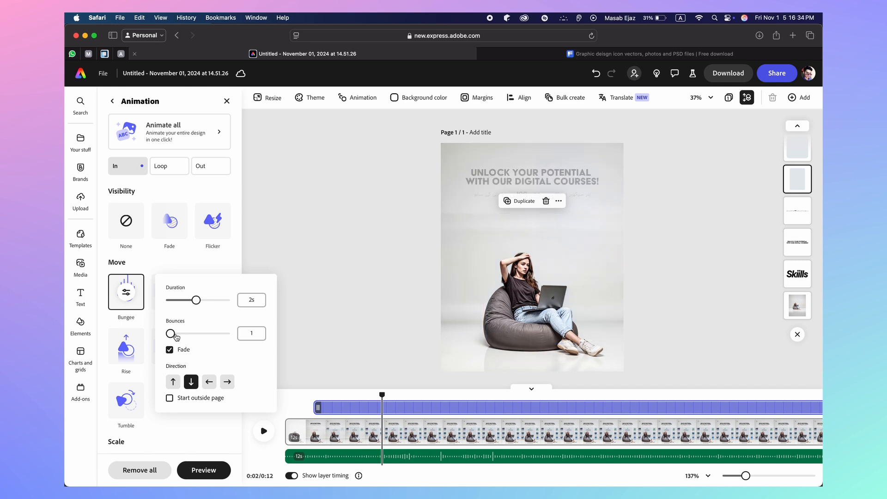
left_click(264, 434)
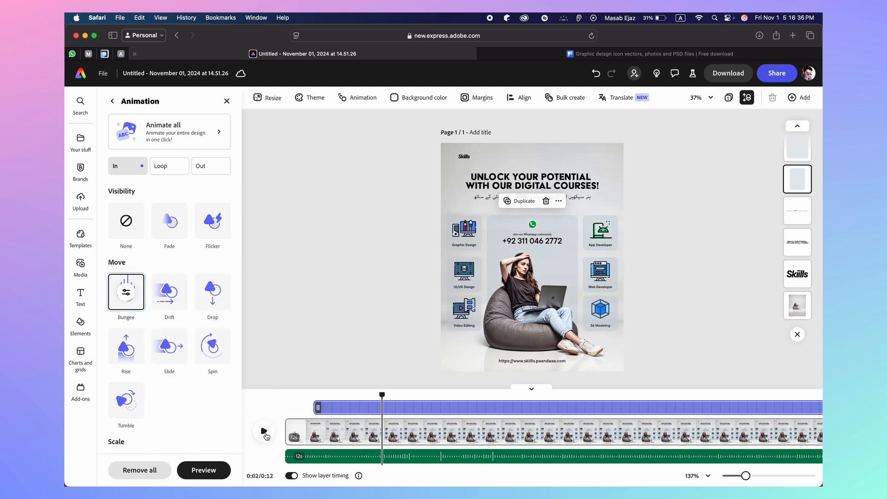
Replay the preview from the start twice to check the single bounce
left_click_drag(381, 392, 284, 392)
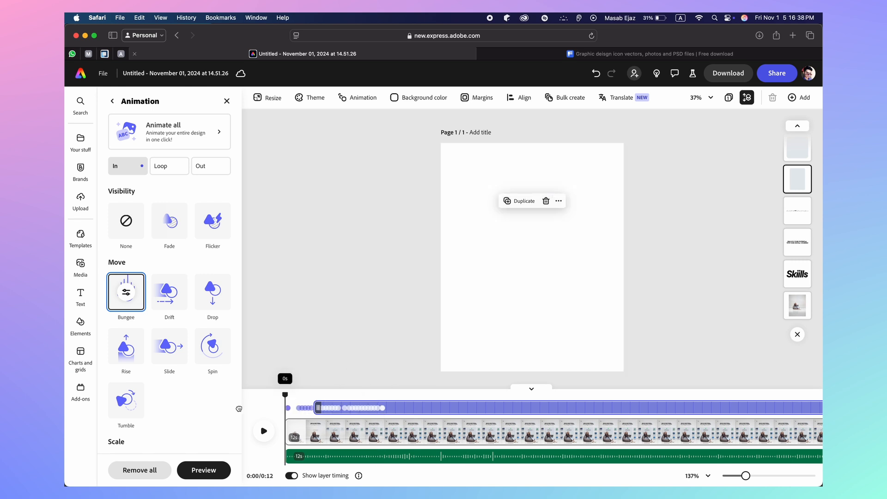
left_click(264, 431)
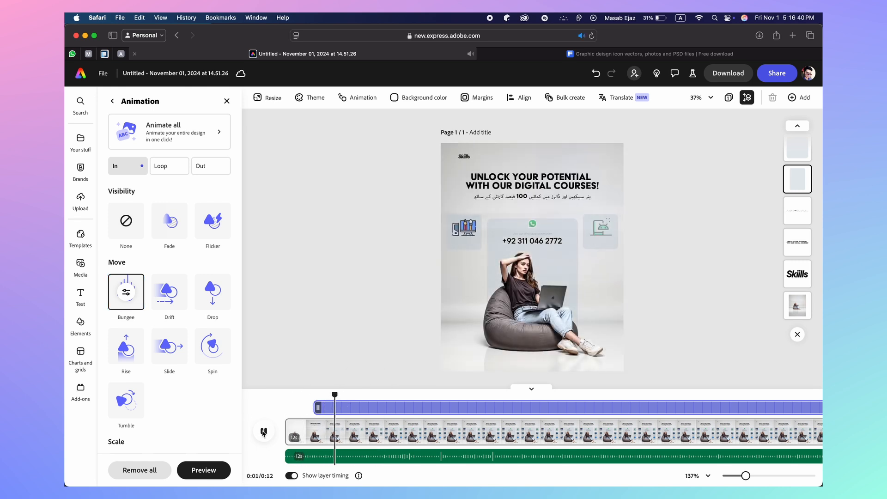
left_click(263, 431)
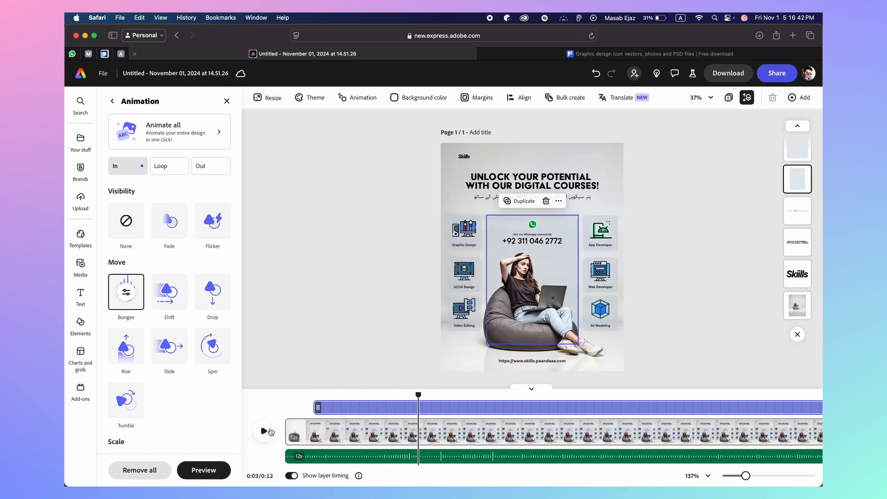
left_click_drag(418, 395, 283, 394)
left_click(264, 431)
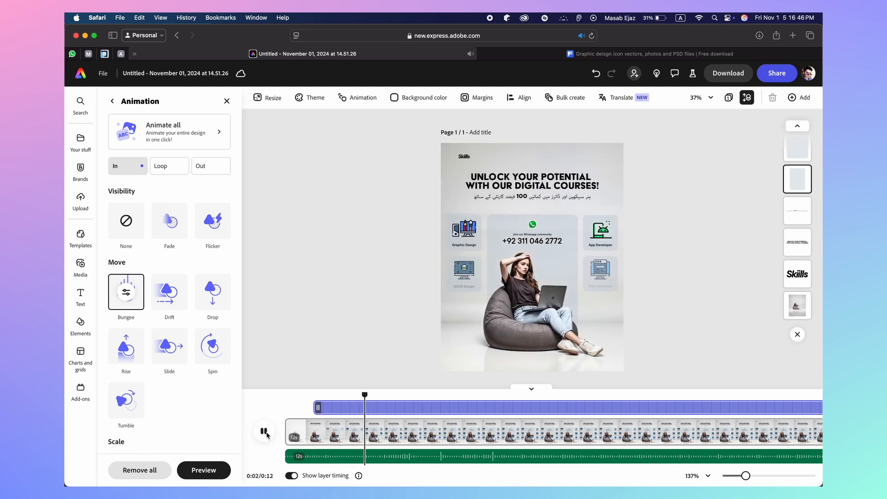
left_click(264, 432)
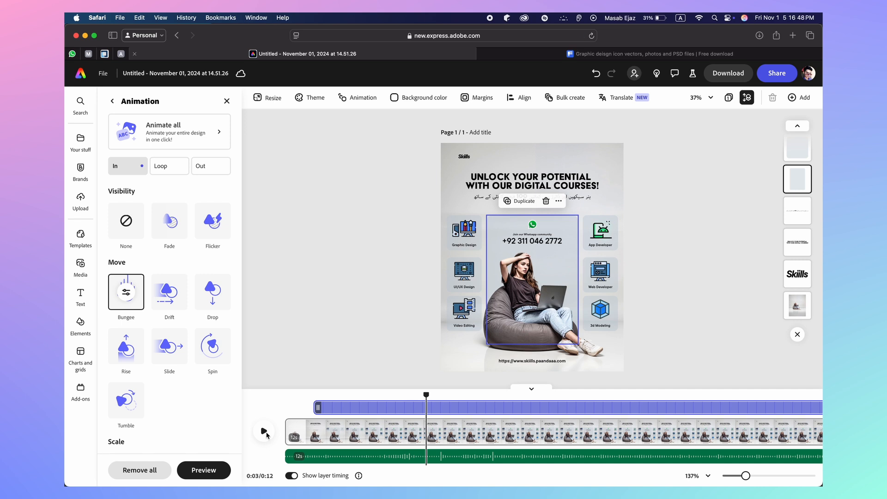
Select the headline and play the poster animation from the start
left_click(531, 181)
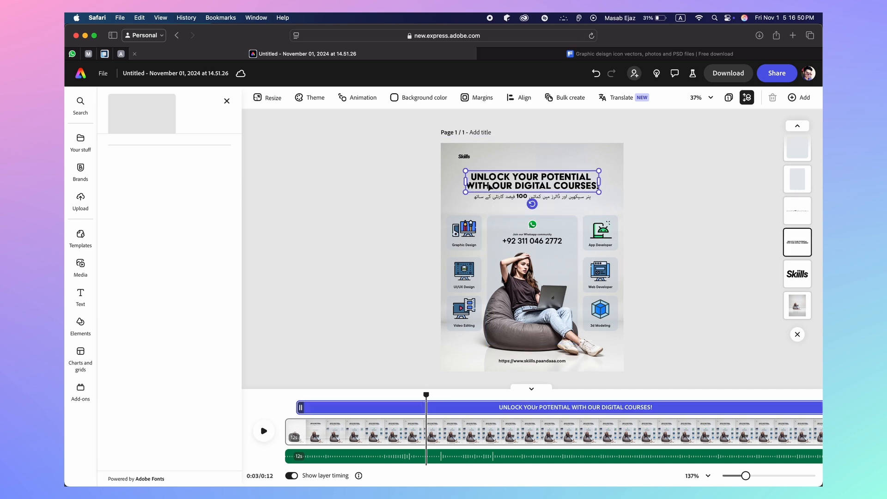
left_click_drag(425, 394, 284, 364)
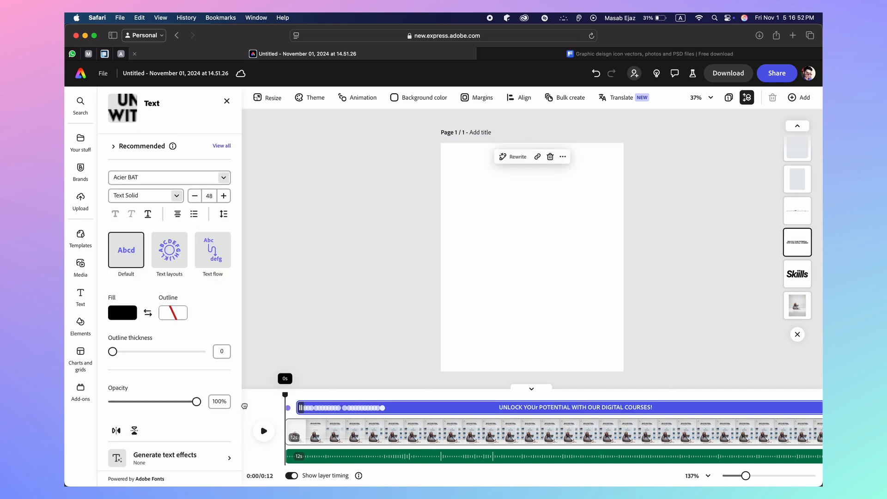
left_click(262, 433)
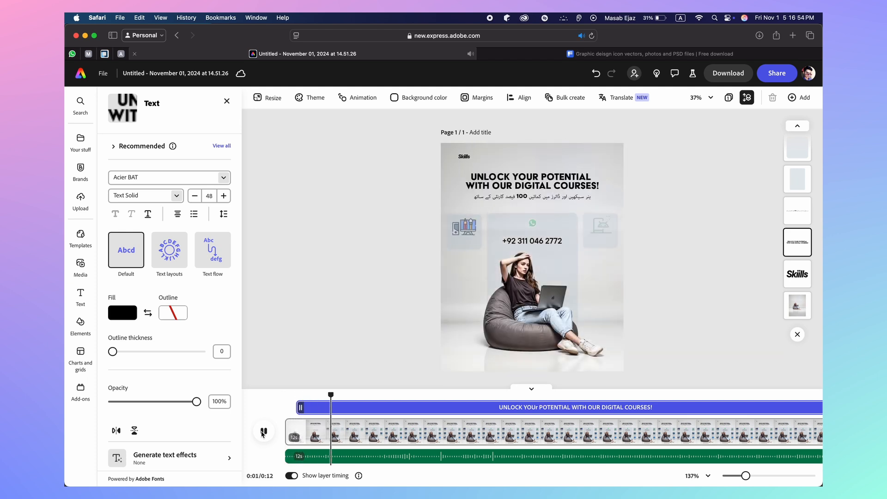
left_click_drag(342, 394, 283, 395)
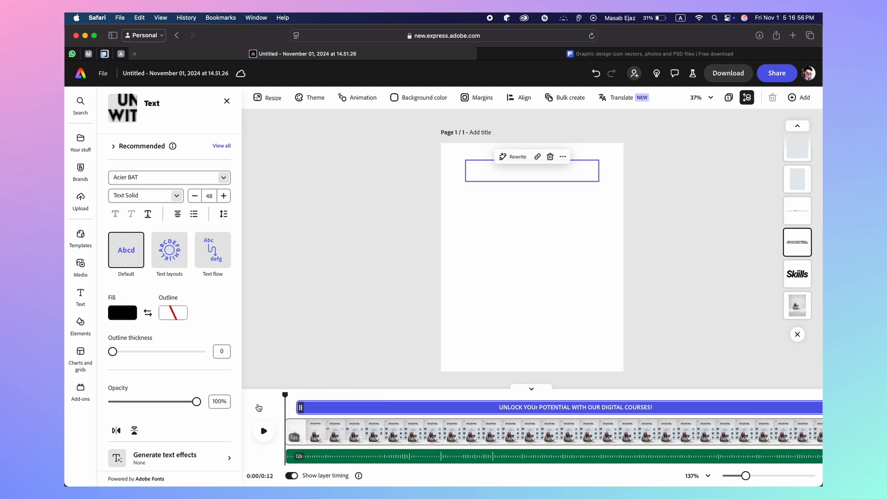
Give the headline a 6-second Typewriter entrance and preview it
scroll(154, 467, "down", 5)
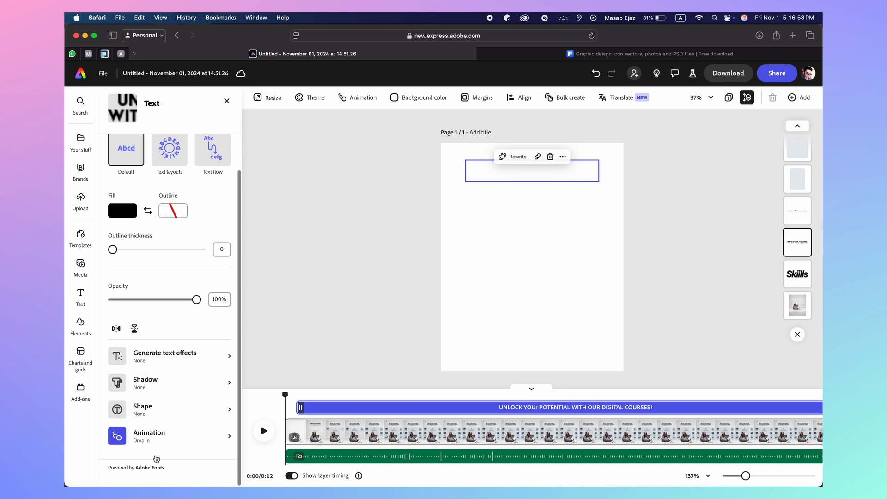
left_click(154, 445)
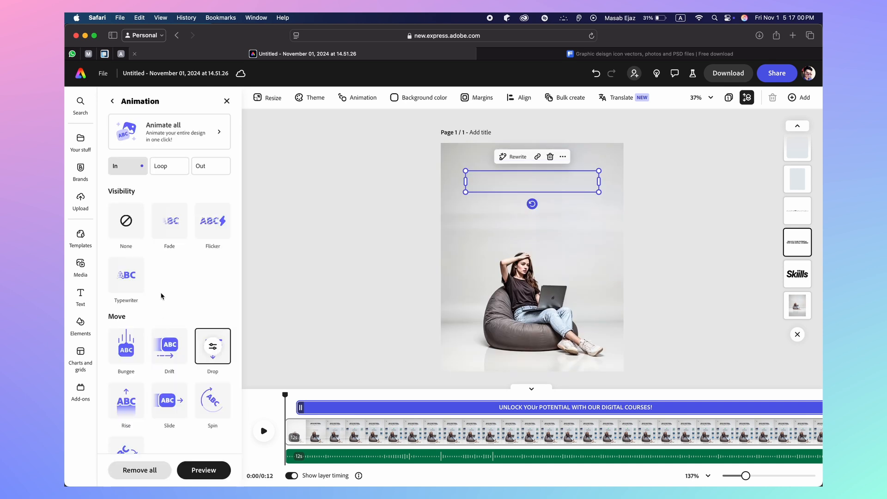
left_click(130, 274)
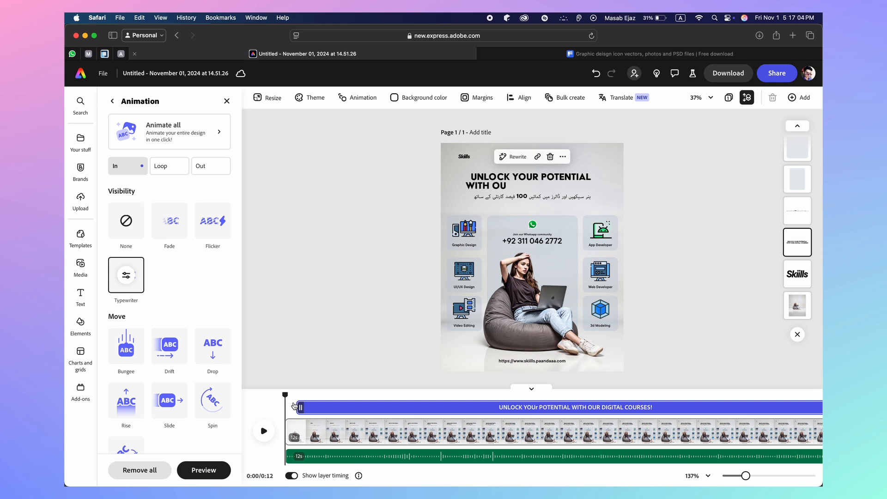
left_click(125, 276)
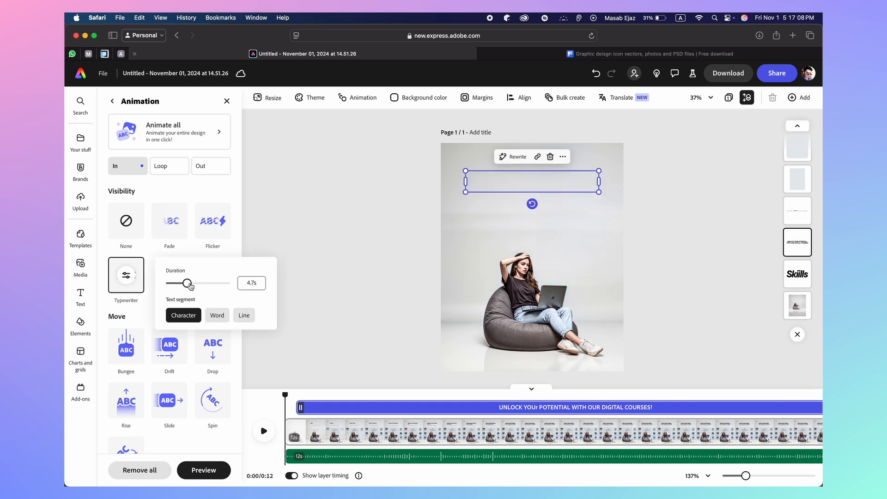
left_click(254, 287)
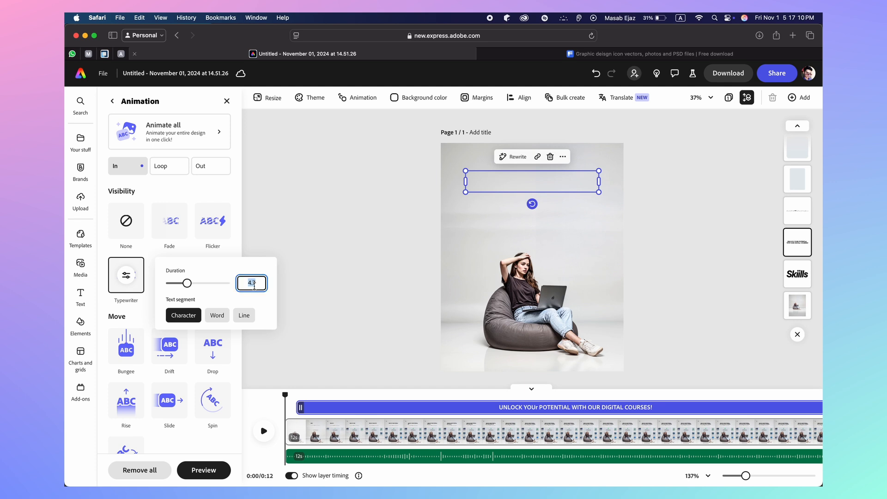
key("Return")
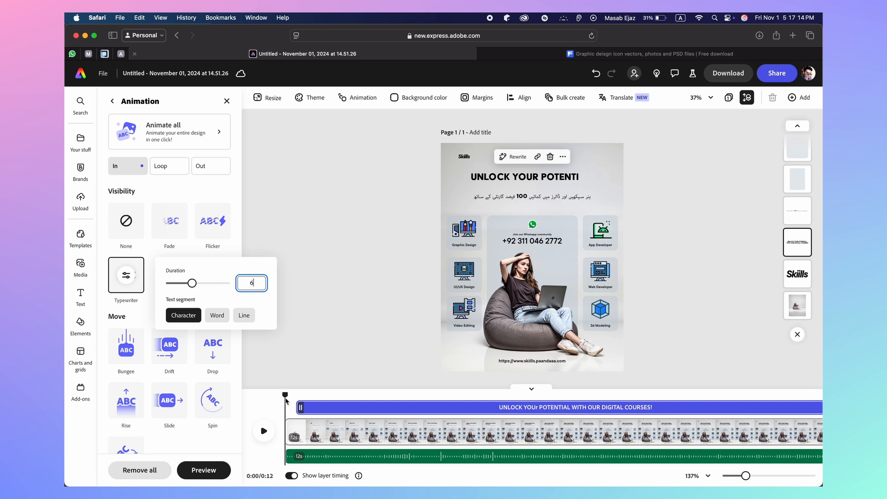
left_click(236, 415)
left_click(263, 430)
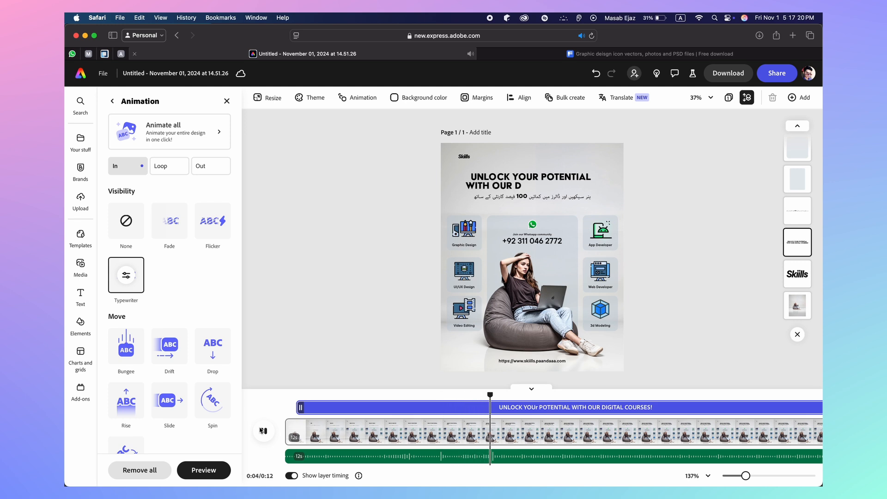
Lengthen the headline's Typewriter duration to 12 seconds and play the animation
left_click(262, 430)
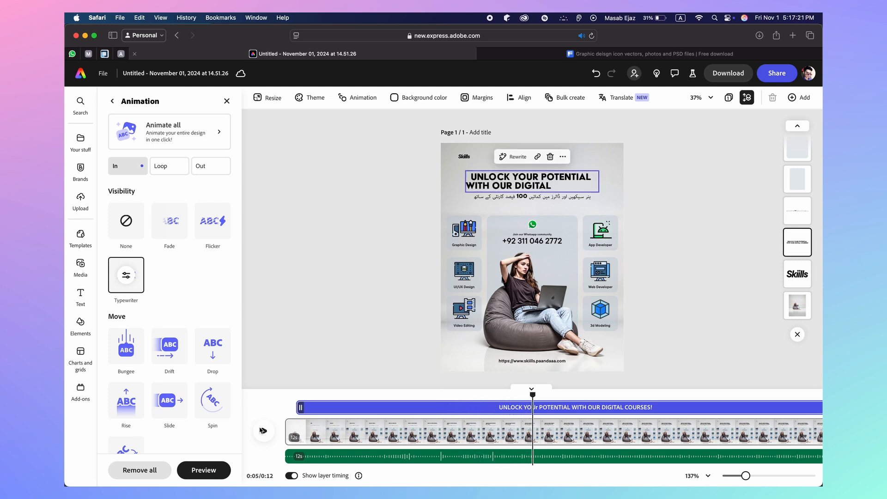
left_click(126, 274)
left_click(253, 282)
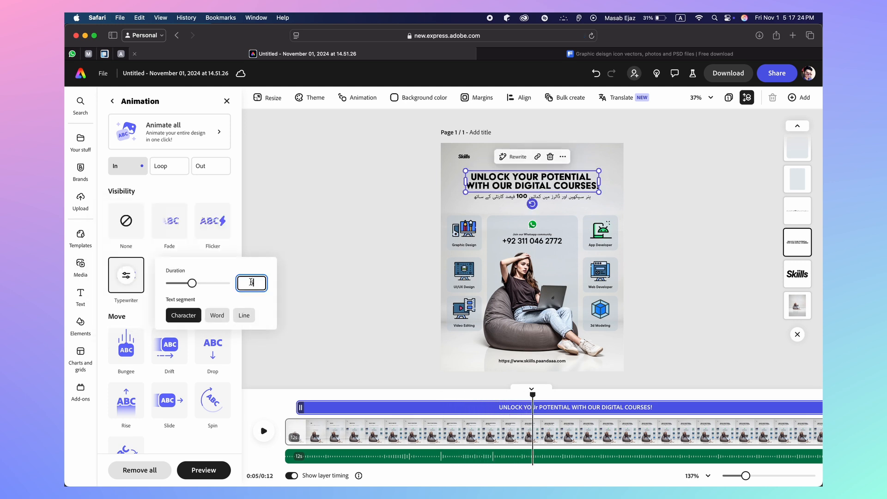
type("12")
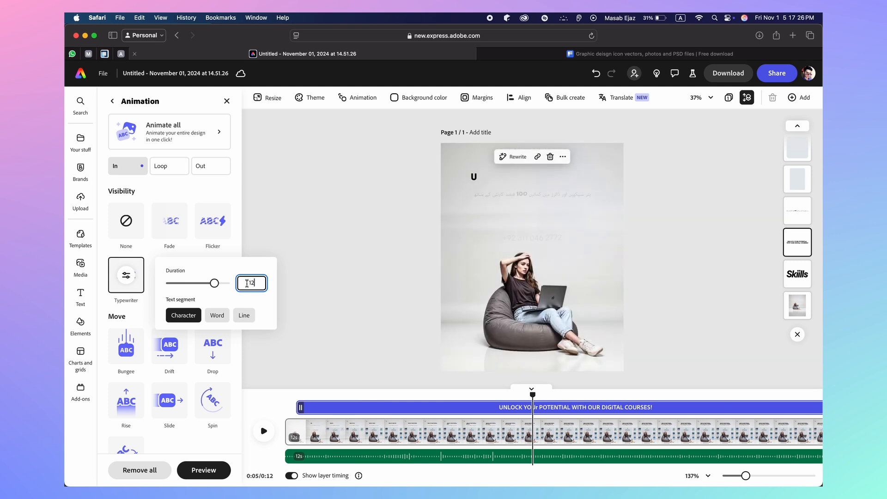
key("Return")
left_click(215, 407)
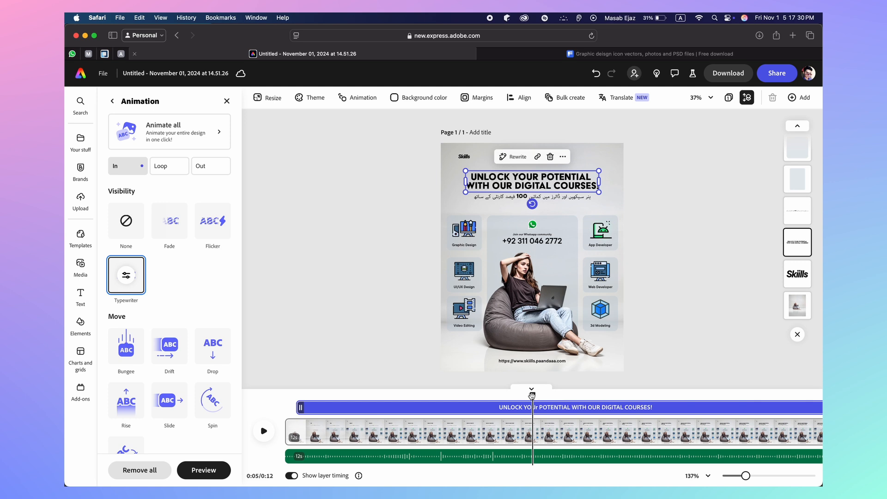
left_click(264, 430)
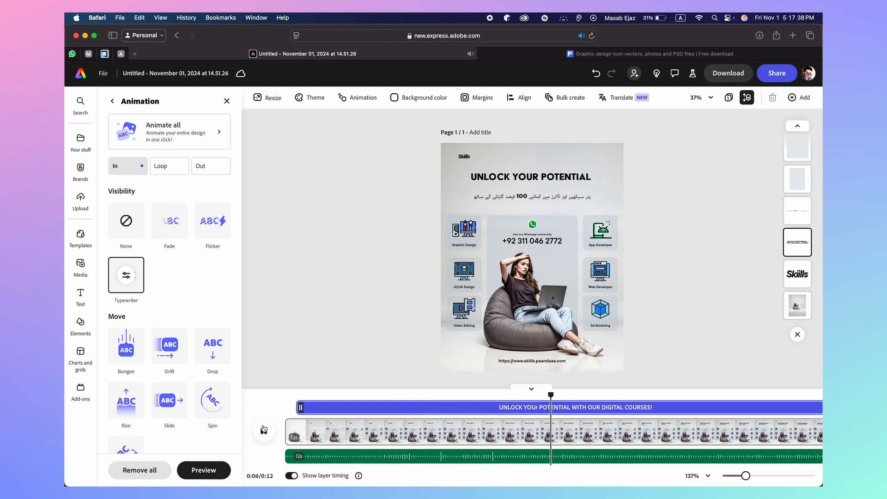
Try a 15-second word-by-word typing, then revert to character by character
left_click(264, 429)
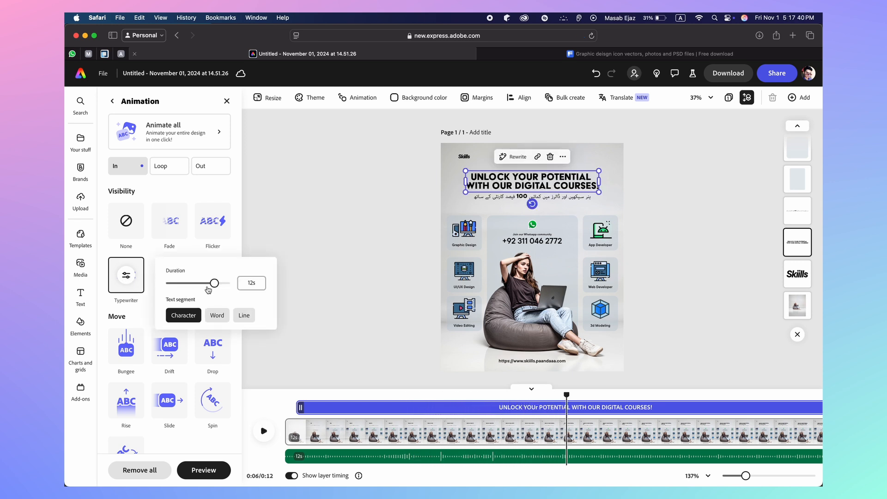
left_click_drag(214, 285, 267, 284)
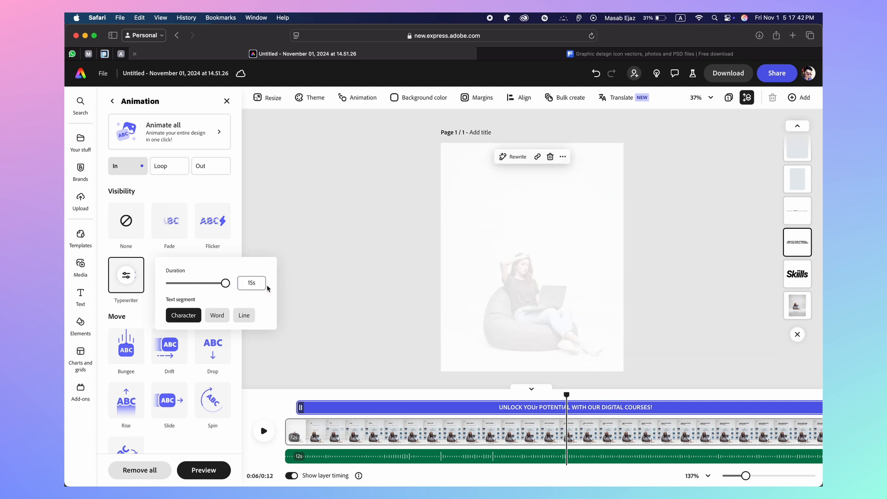
left_click(214, 316)
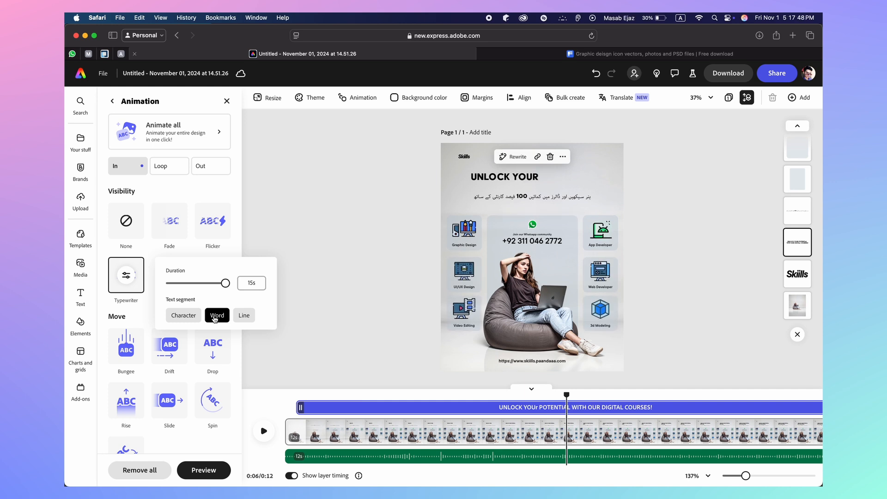
left_click(184, 315)
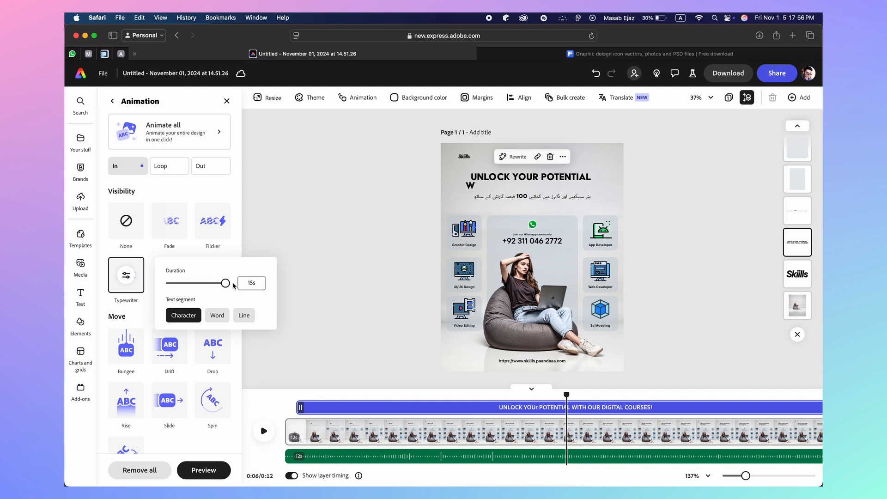
Set the headline's Typewriter duration to 2 seconds
left_click_drag(226, 285, 179, 287)
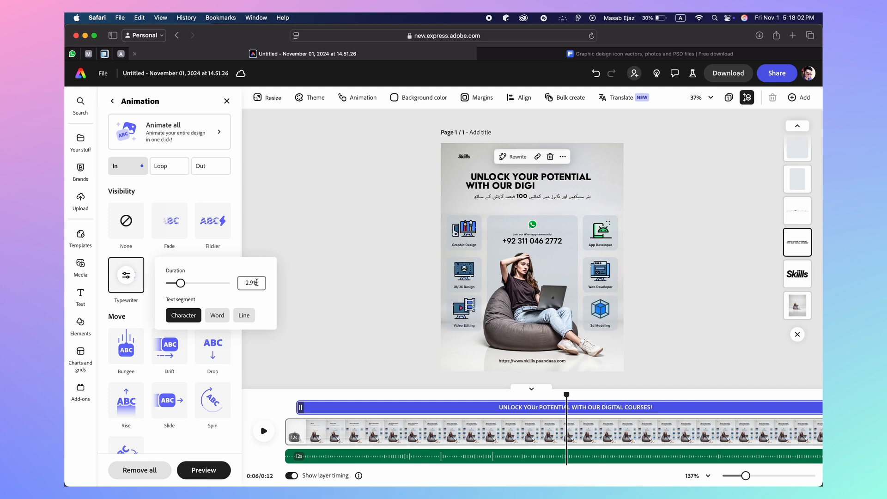
left_click(250, 284)
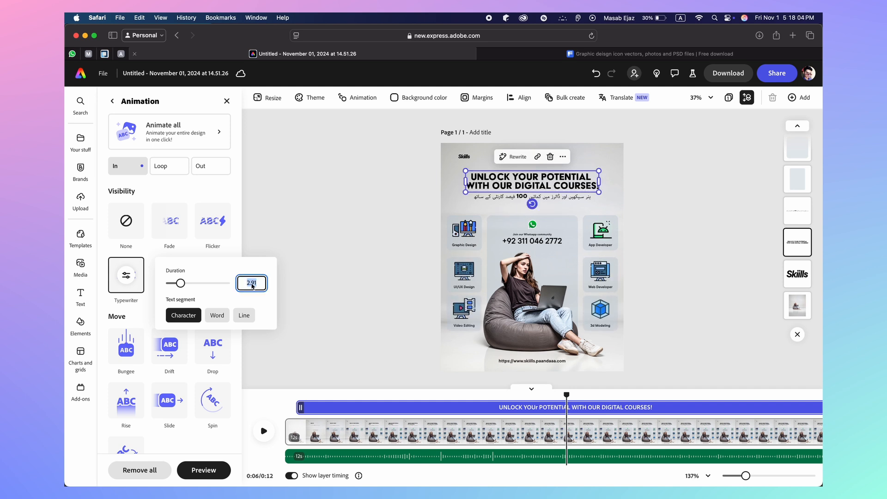
key("Return")
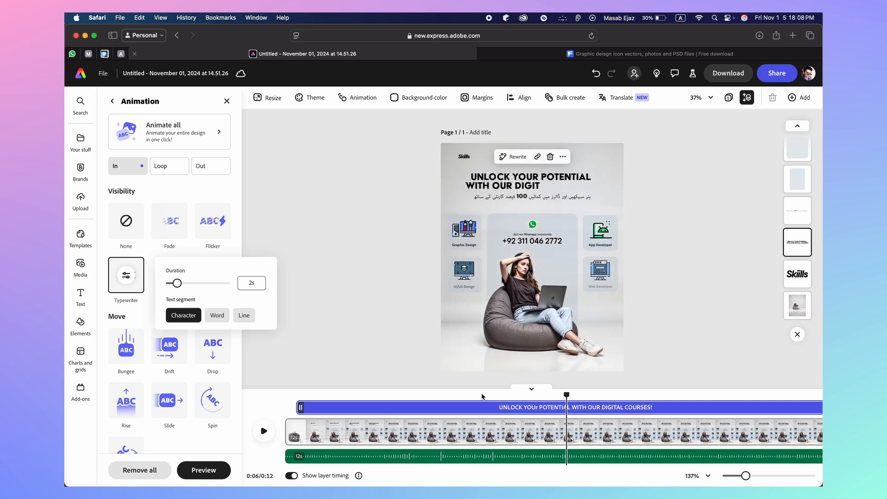
left_click(565, 394)
Replay the poster animation from the start, then select the Urdu subtitle line
left_click_drag(565, 393, 282, 395)
left_click(264, 430)
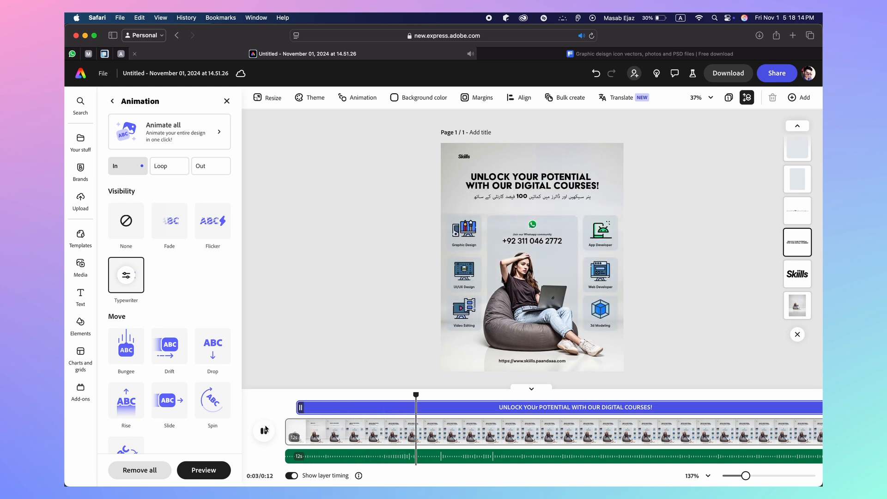
left_click(265, 430)
left_click_drag(474, 395, 284, 394)
left_click(263, 429)
left_click(269, 439)
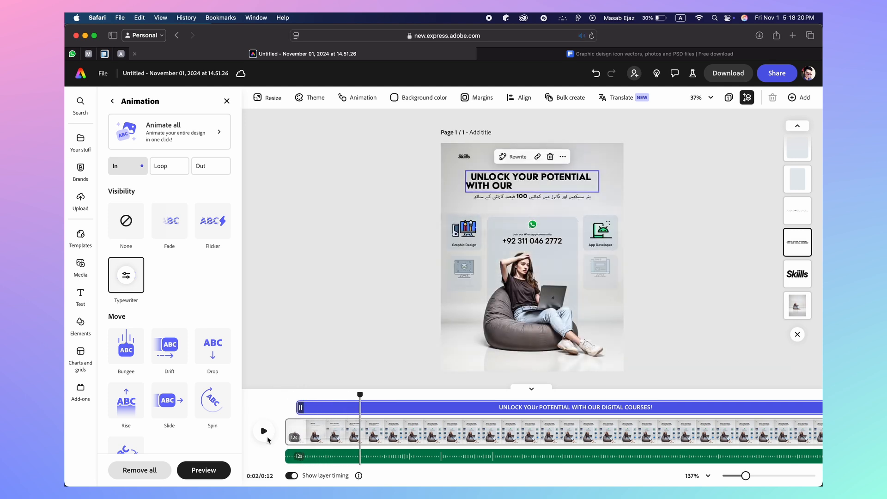
left_click(527, 197)
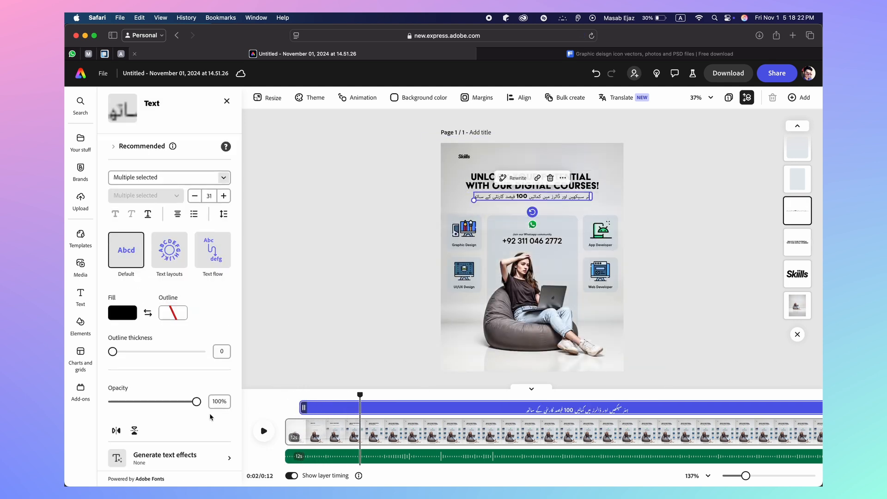
Try Fade, Bounce, Rise and Grow entrances on the Urdu tagline
scroll(197, 421, "down", 5)
left_click(159, 445)
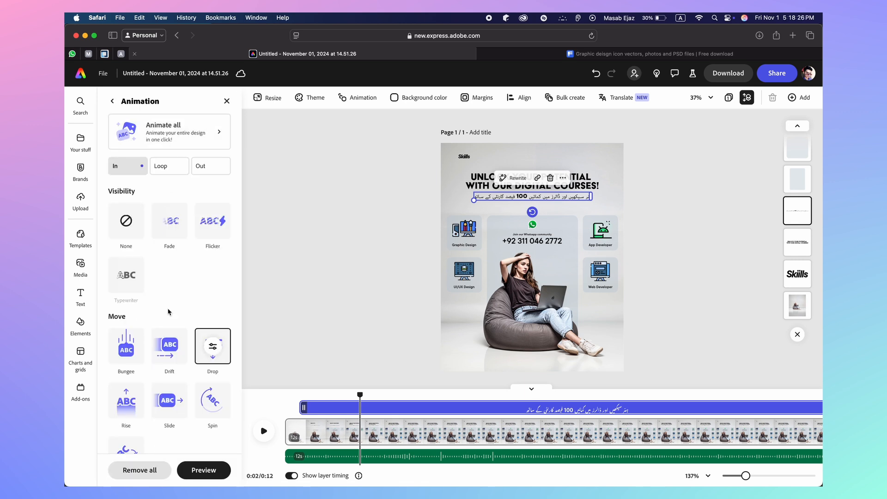
left_click(175, 224)
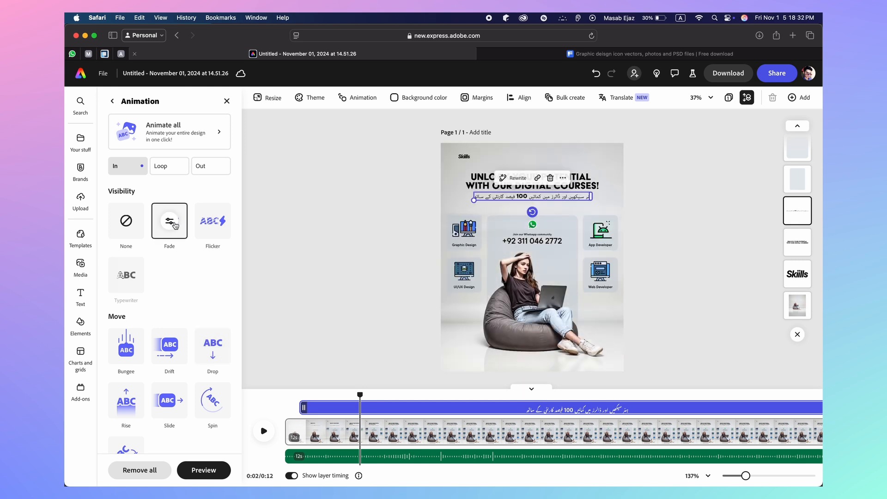
scroll(175, 299, "down", 2)
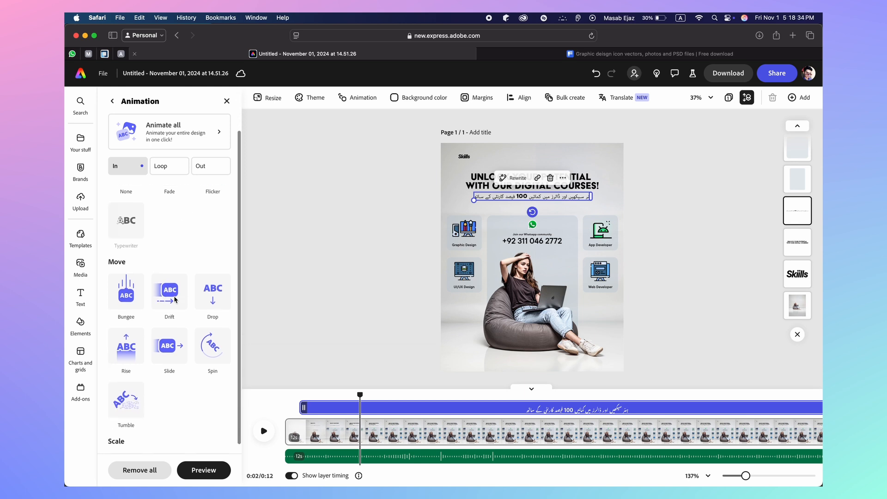
left_click(134, 301)
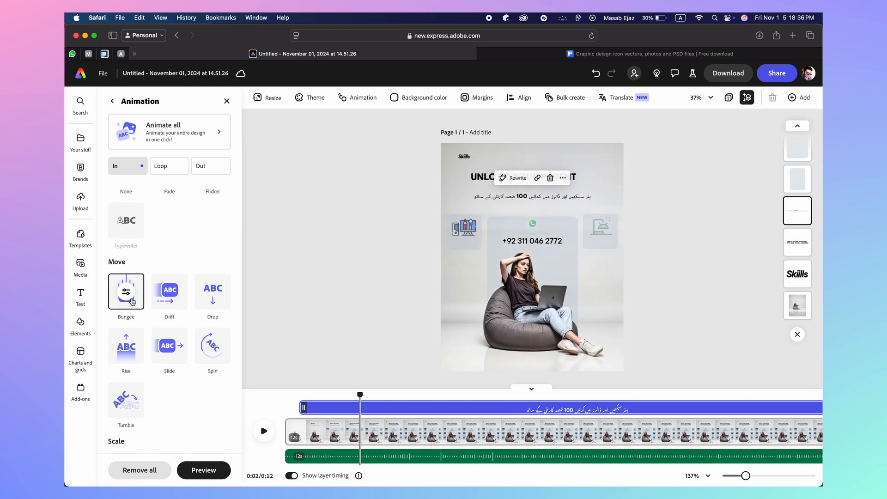
left_click(131, 357)
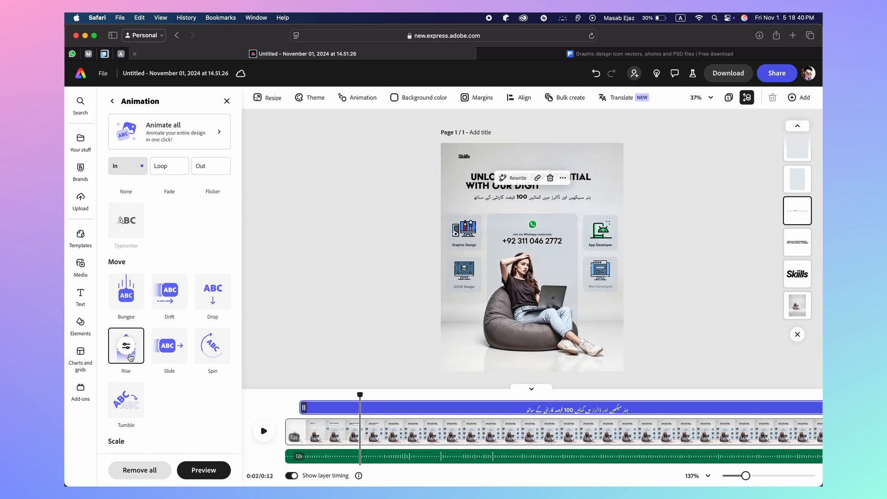
scroll(159, 404, "down", 1)
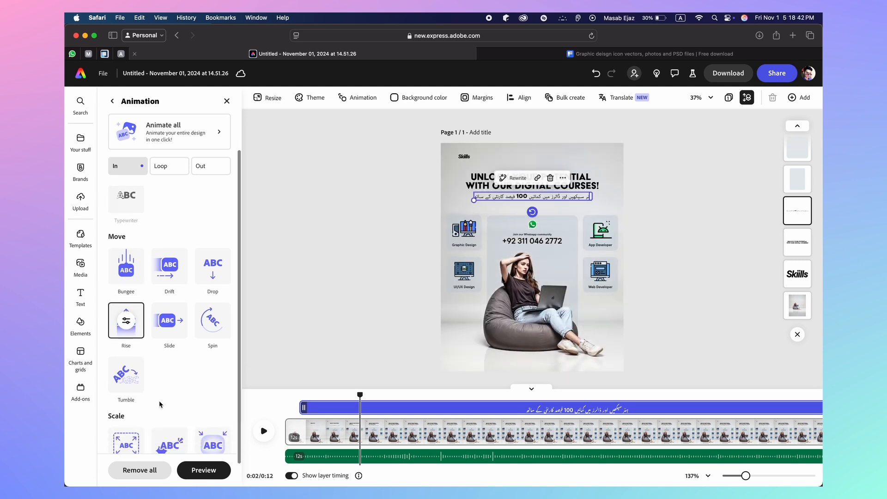
scroll(160, 404, "down", 1)
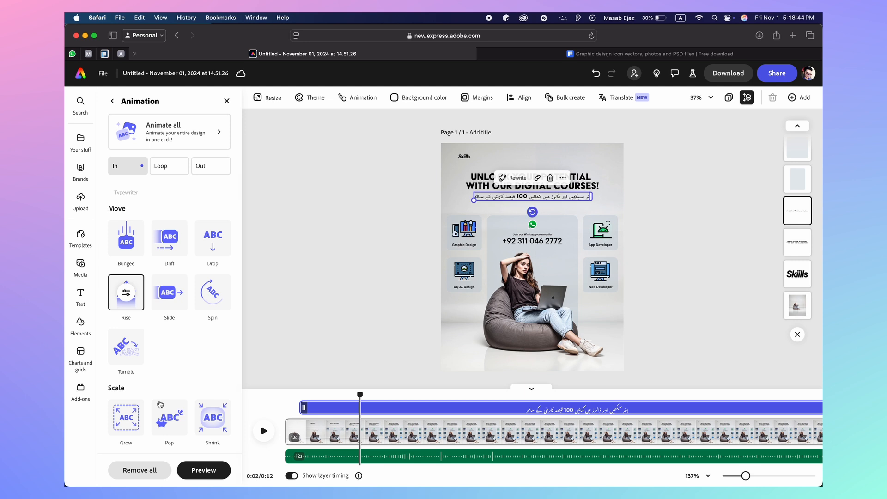
left_click(136, 417)
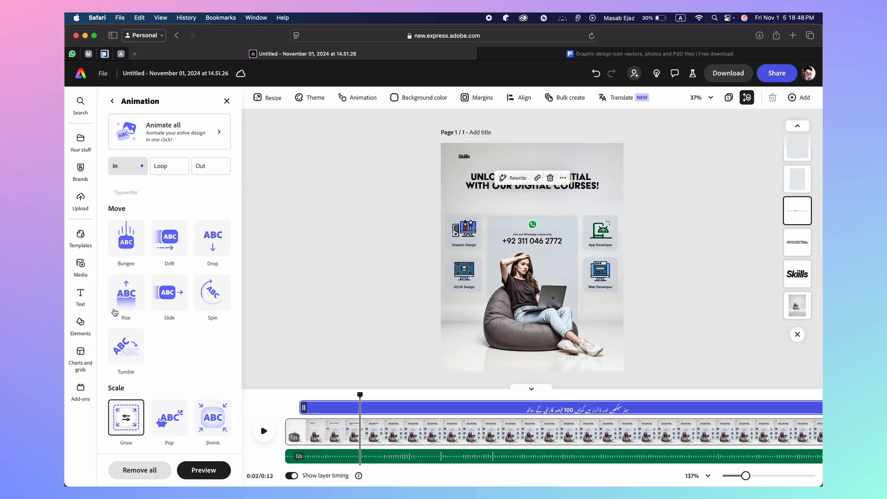
Apply a 2-second downward Slide entrance to the tagline and preview it
left_click(168, 298)
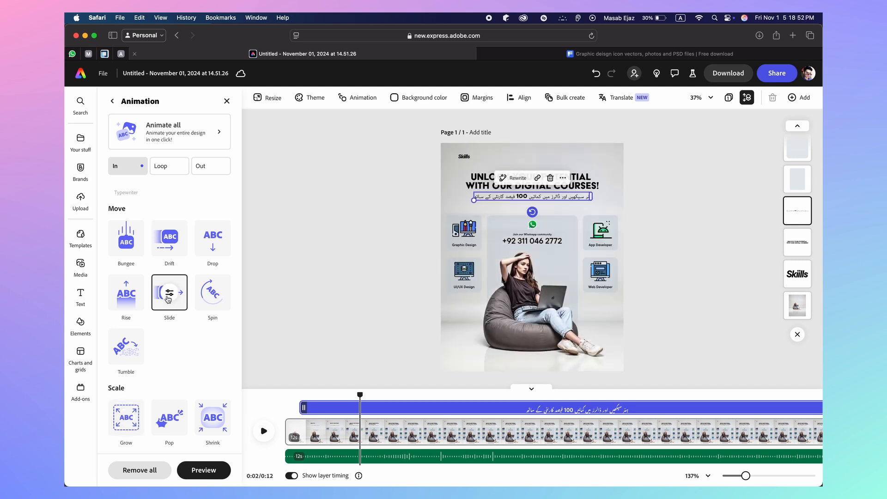
left_click(169, 292)
left_click(235, 381)
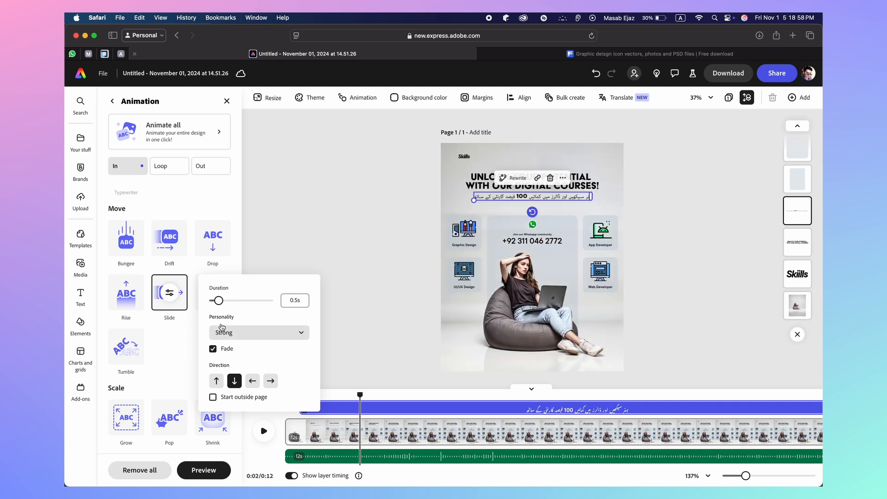
left_click(298, 301)
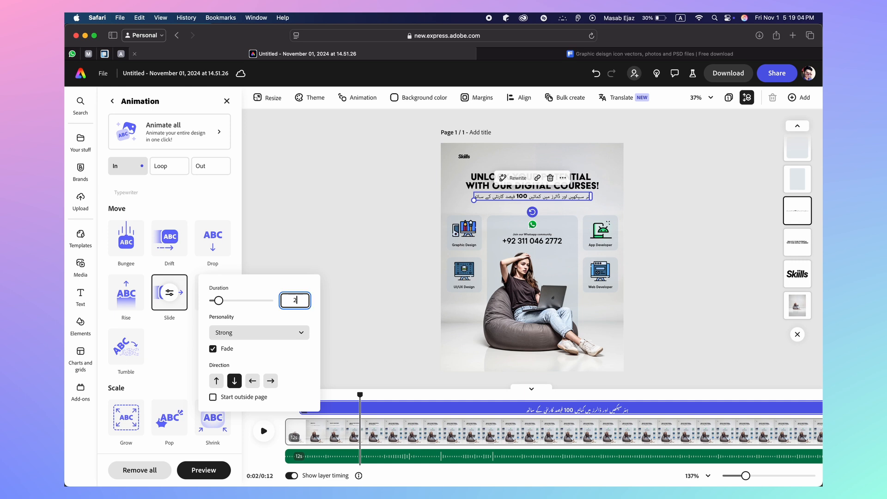
left_click(343, 296)
left_click_drag(356, 393, 235, 399)
left_click(262, 431)
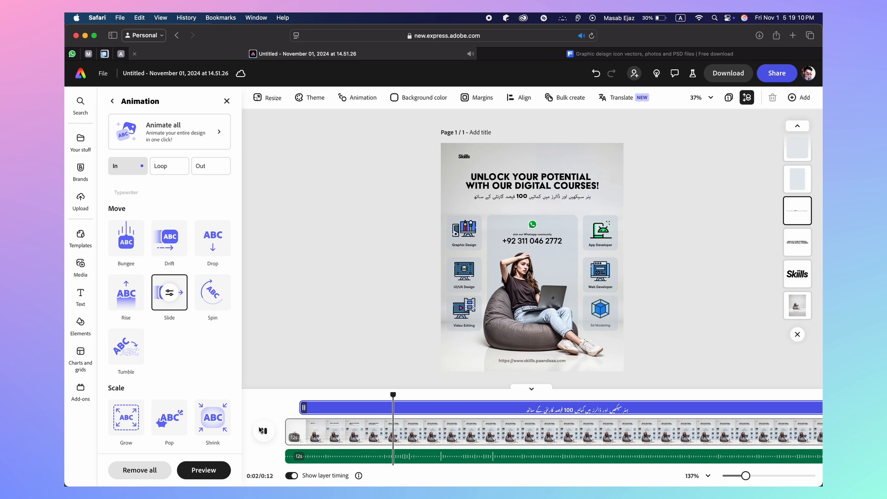
Replay the tagline slide-in, stop near 2 seconds, and select the WhatsApp invitation text
left_click(261, 431)
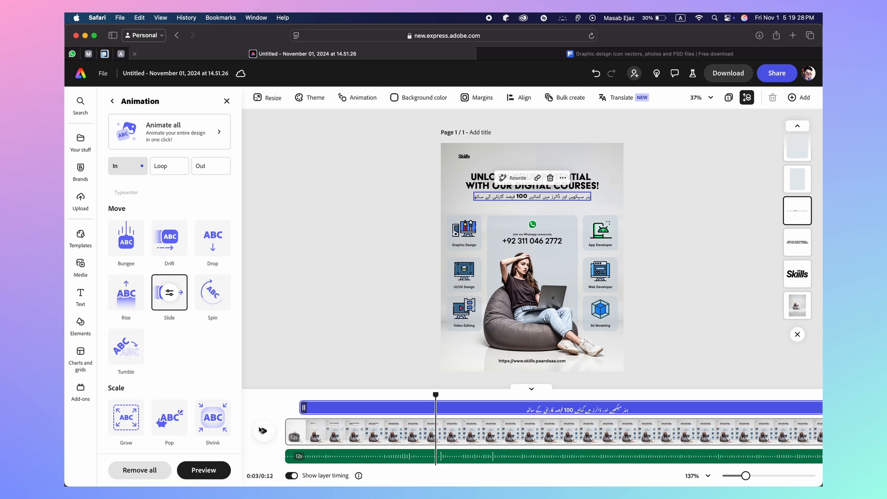
key("XF86MonBrightnessDown")
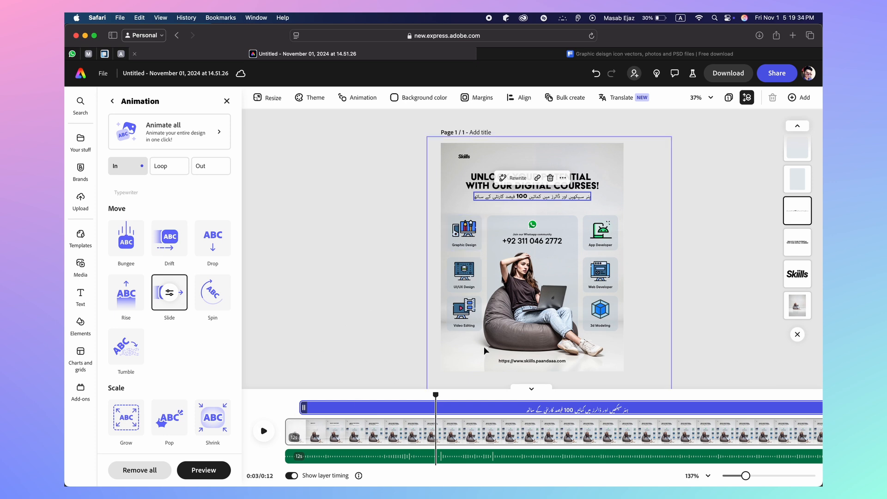
left_click_drag(435, 396, 304, 395)
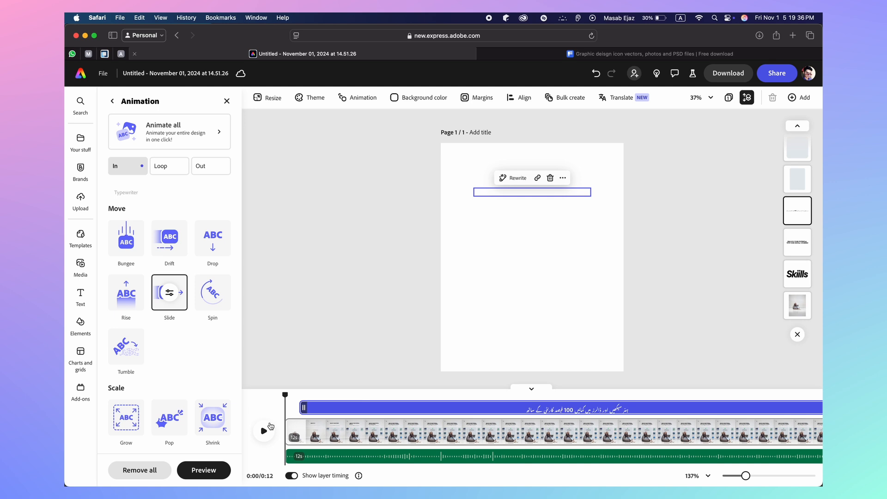
left_click(264, 429)
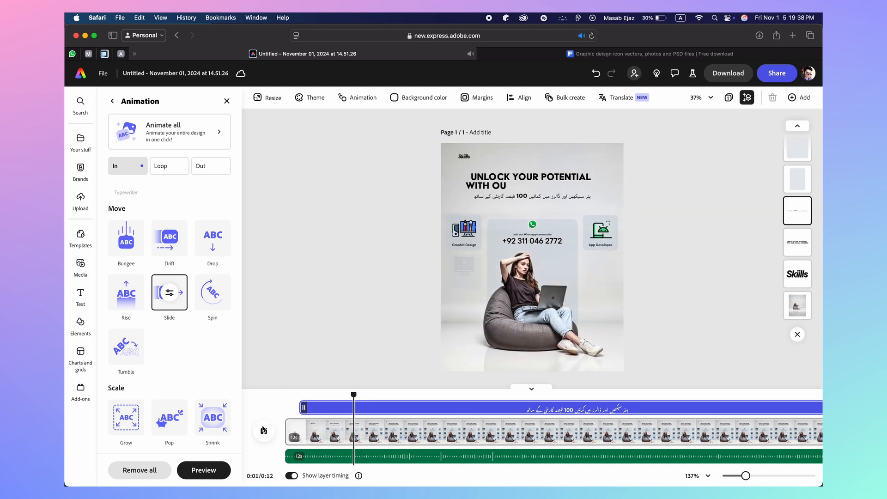
left_click(263, 430)
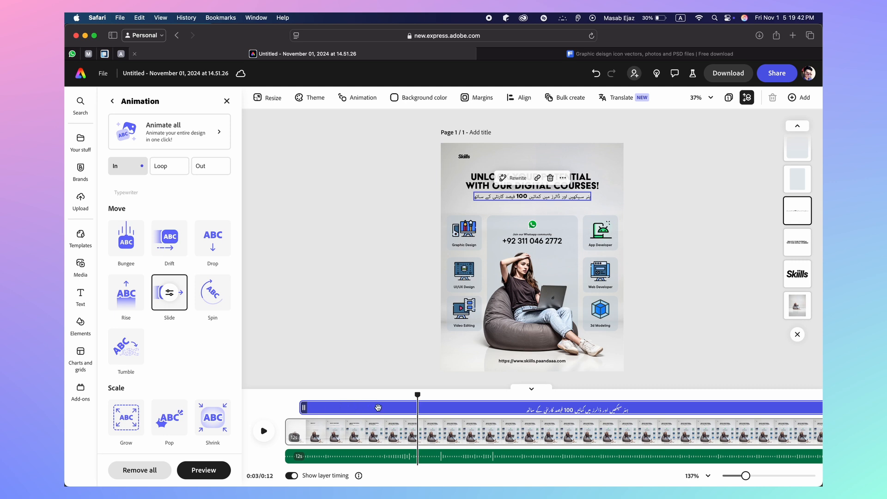
left_click_drag(418, 395, 401, 396)
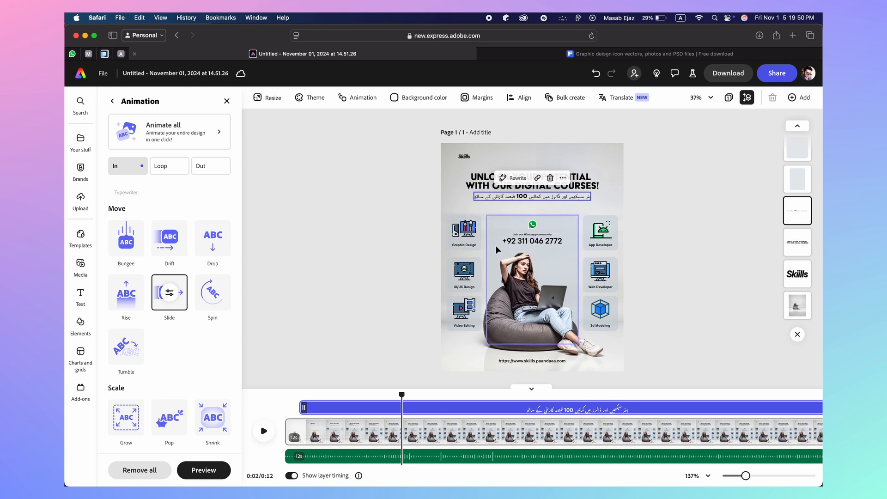
left_click(520, 235)
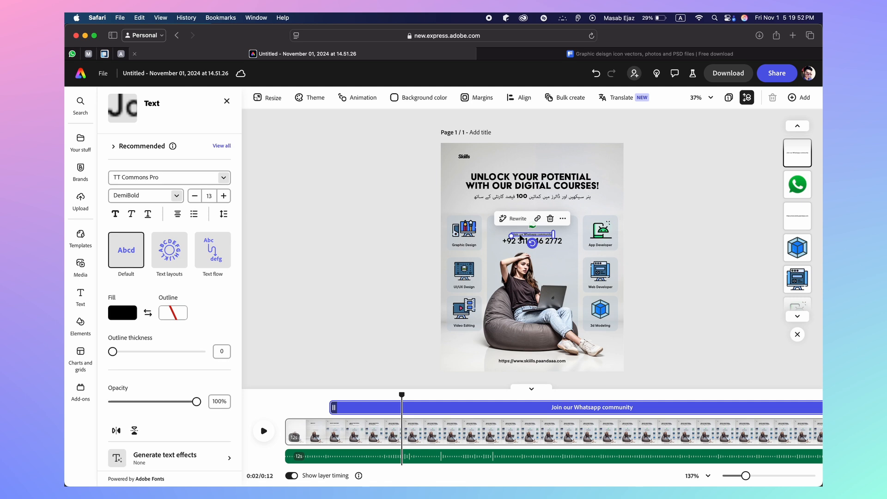
Enlarge the WhatsApp invitation to size 15, widen it to one line, and centre it
left_click(224, 197)
left_click(226, 199)
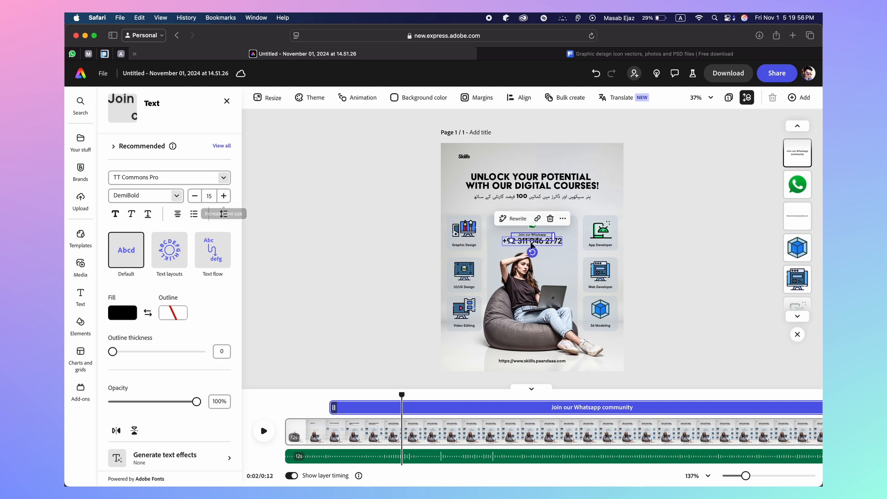
scroll(532, 243, "up", 5)
left_click_drag(576, 229, 590, 227)
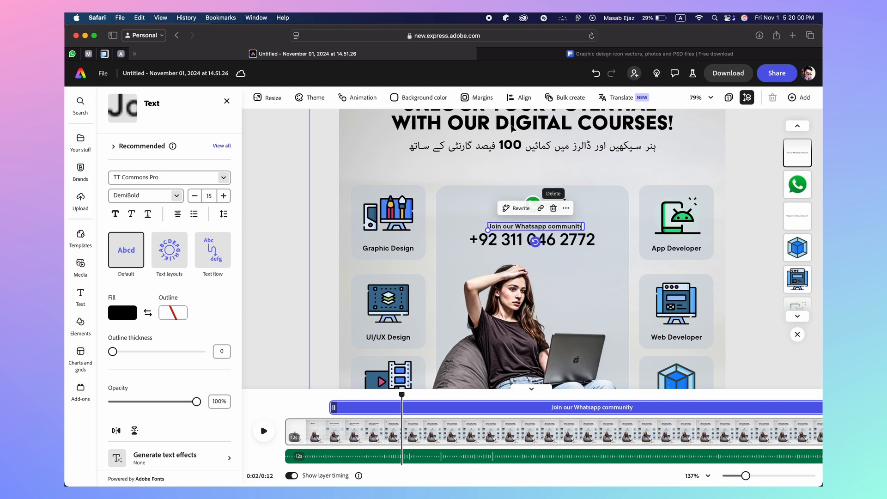
left_click(524, 98)
left_click(574, 156)
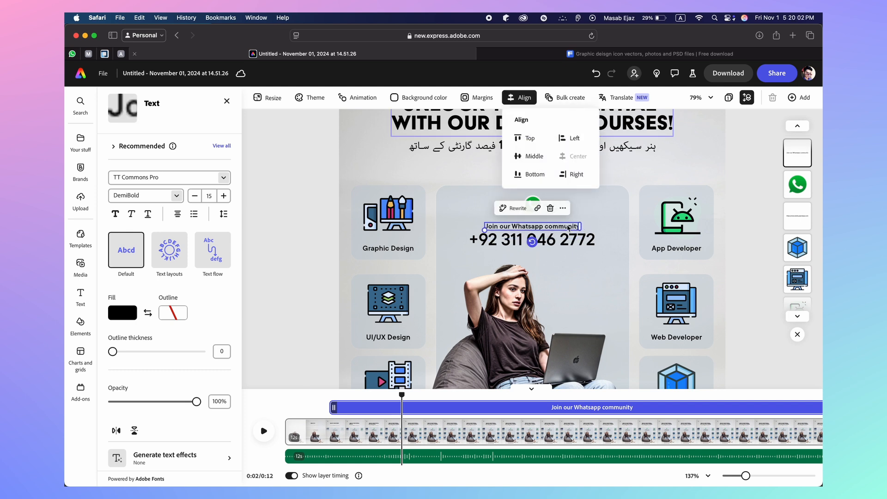
Increase the phone number's font size to 40
left_click(567, 248)
left_click(566, 245)
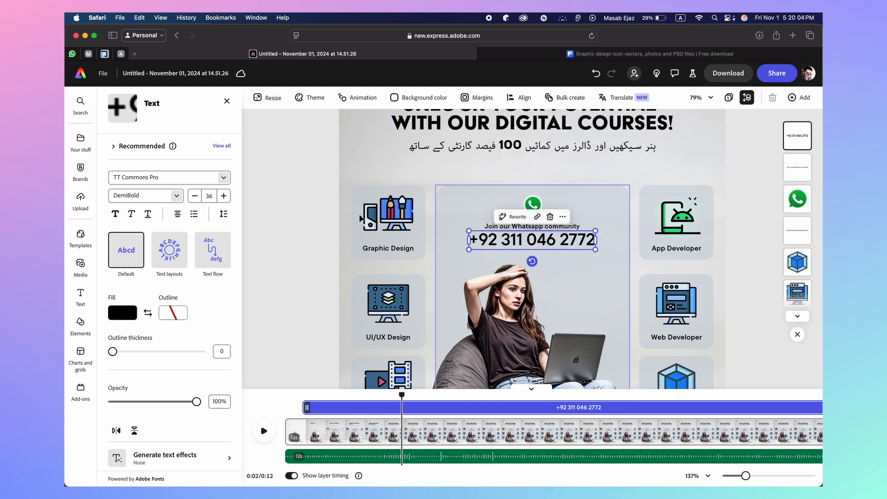
left_click(223, 196)
left_click(223, 195)
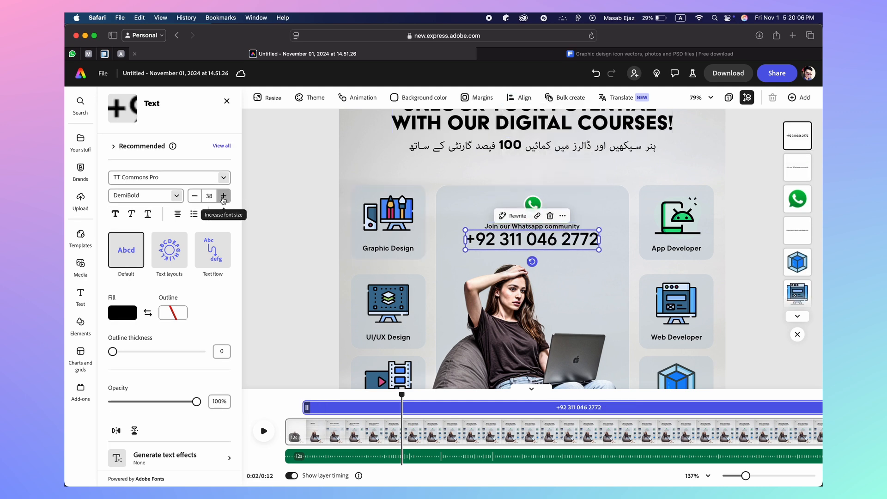
left_click(223, 196)
left_click(224, 196)
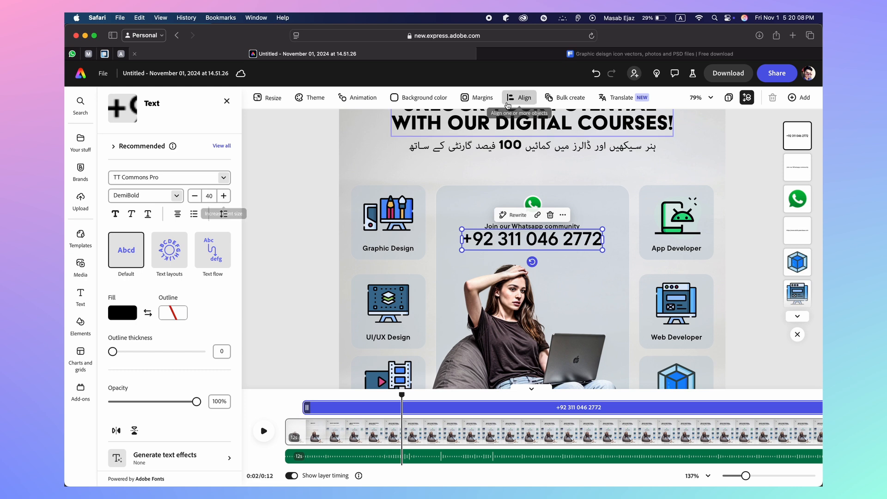
left_click_drag(562, 240, 564, 243)
left_click(292, 225)
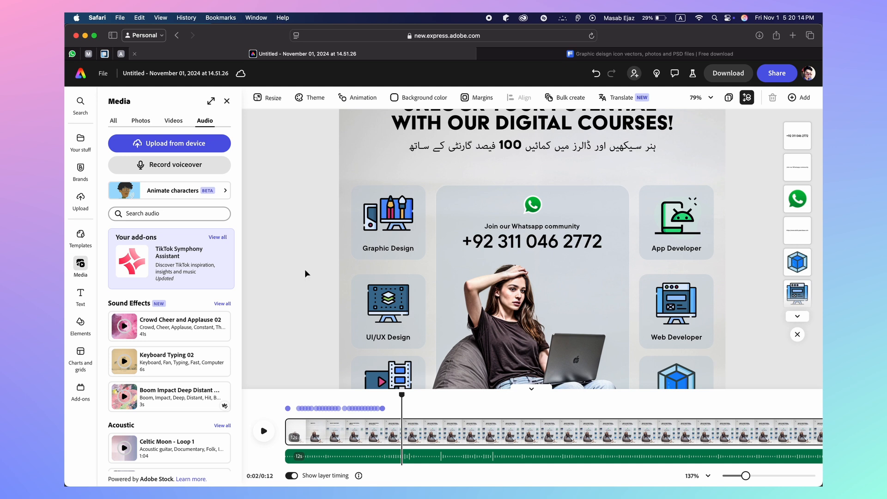
left_click(480, 250)
Check the phone number's alignment and scrub the preview to about 2.6 seconds
left_click(519, 98)
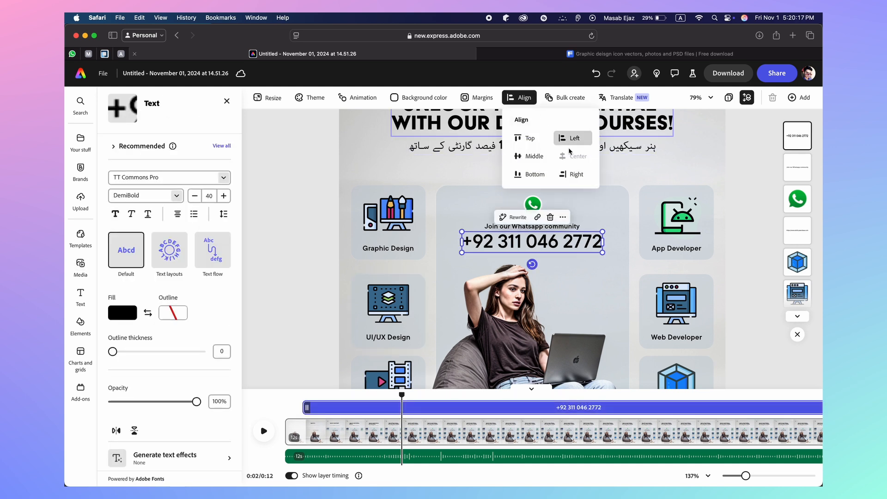
left_click(517, 101)
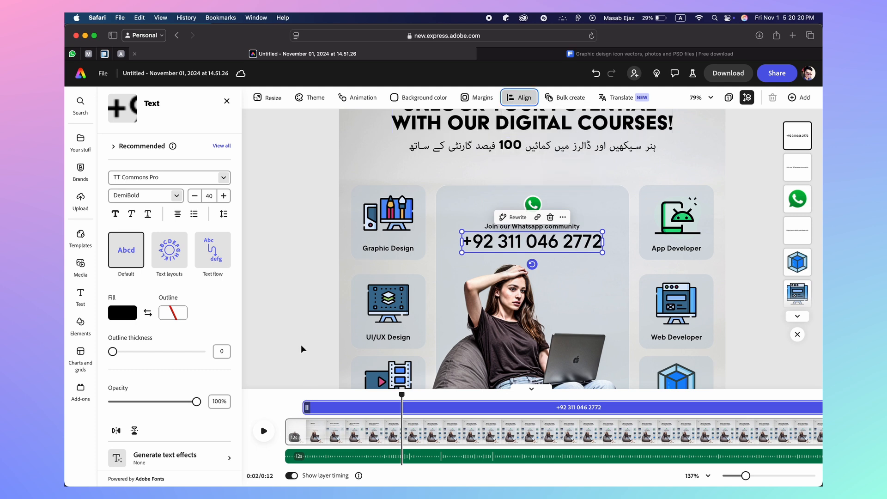
left_click(265, 353)
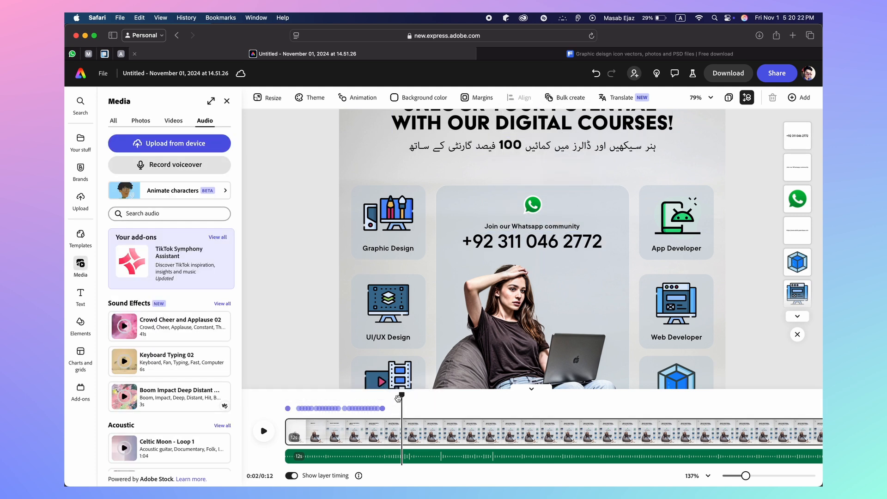
left_click_drag(402, 396, 354, 395)
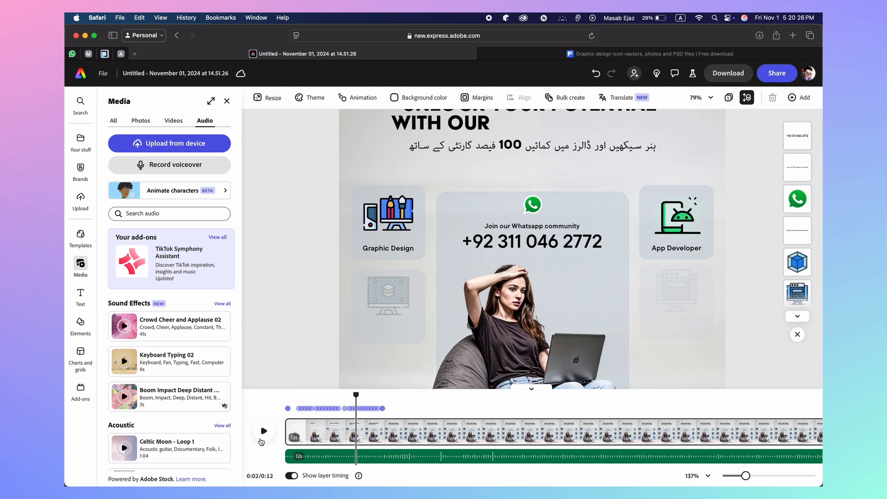
left_click(262, 439)
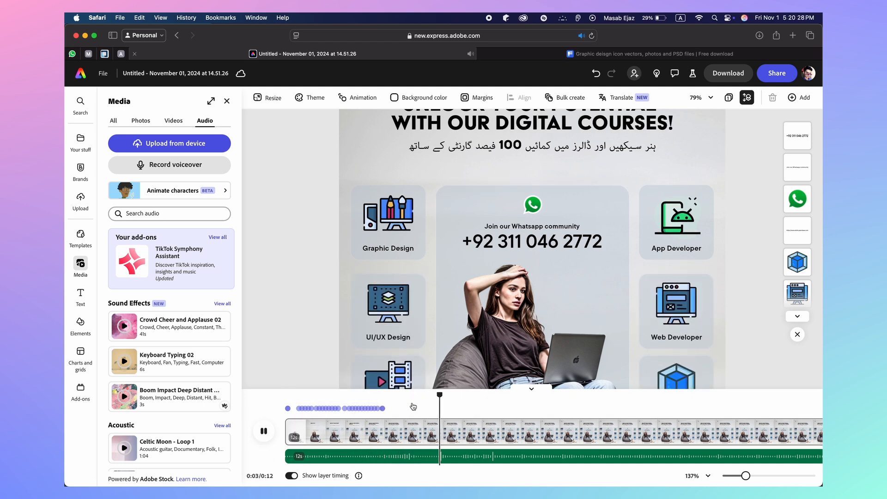
left_click(261, 432)
left_click_drag(476, 395, 384, 415)
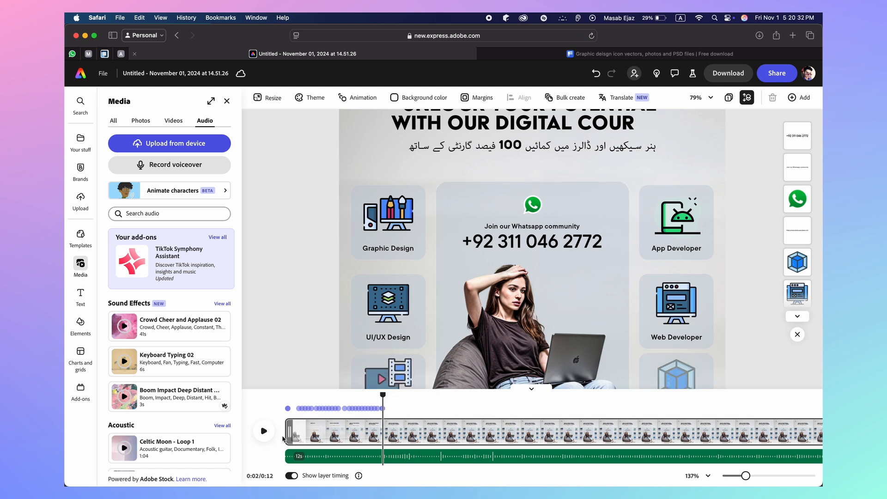
left_click(262, 434)
left_click(263, 434)
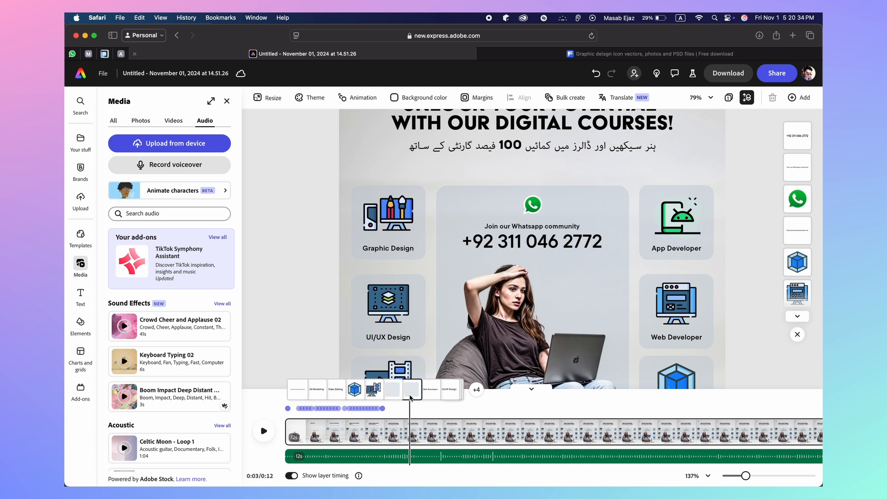
left_click_drag(409, 395, 376, 396)
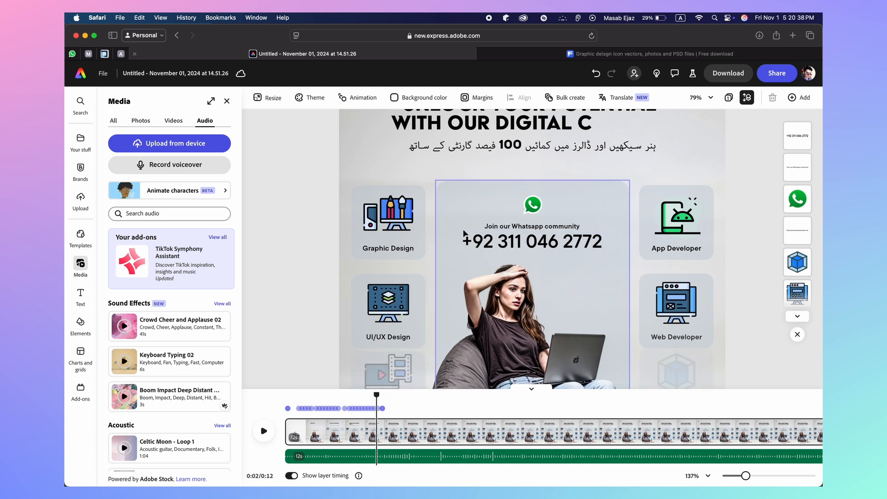
Delay the WhatsApp card, phone number and icon to start around 2.6 seconds
left_click(445, 229)
left_click_drag(319, 407, 380, 411)
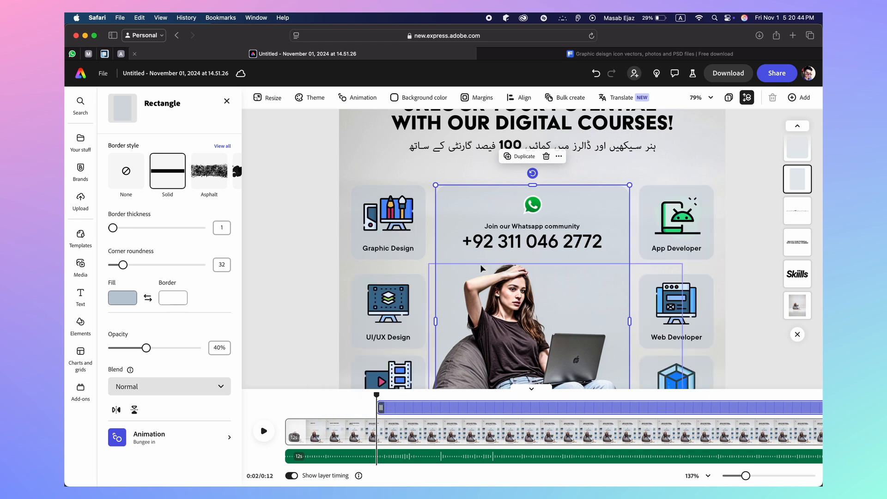
left_click(508, 241)
left_click_drag(316, 412, 380, 401)
left_click(508, 226)
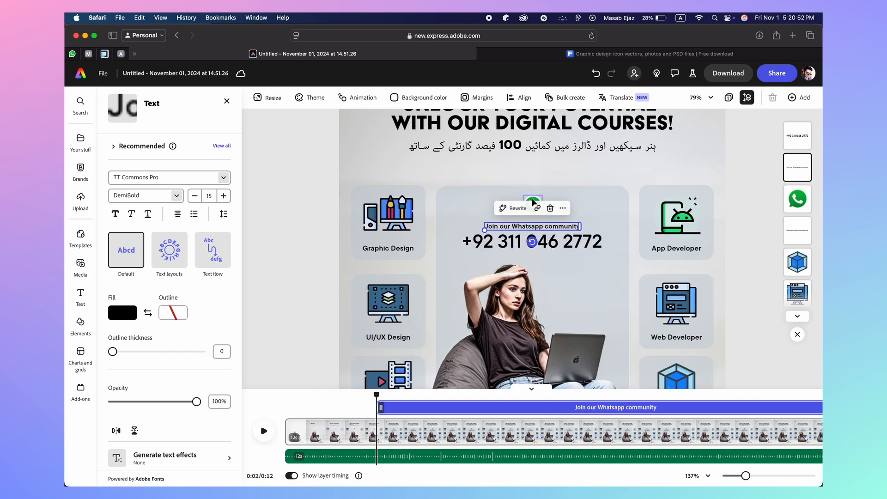
left_click(534, 197)
left_click_drag(326, 407, 375, 408)
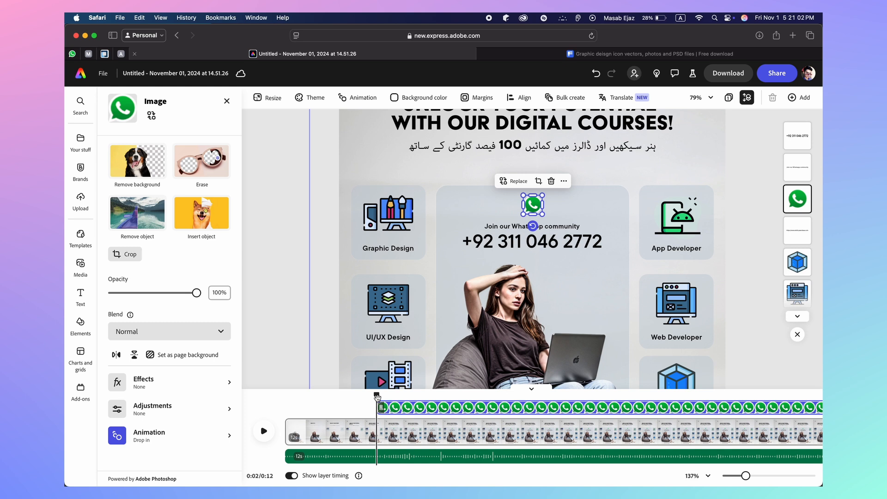
Preview the delayed timing from the start and open the phone number's animation choices
left_click_drag(376, 395, 284, 395)
left_click(264, 431)
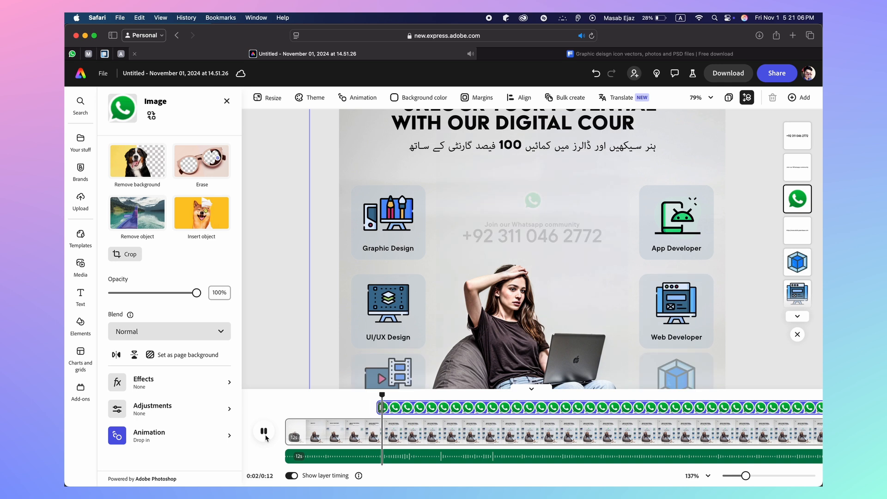
left_click(263, 431)
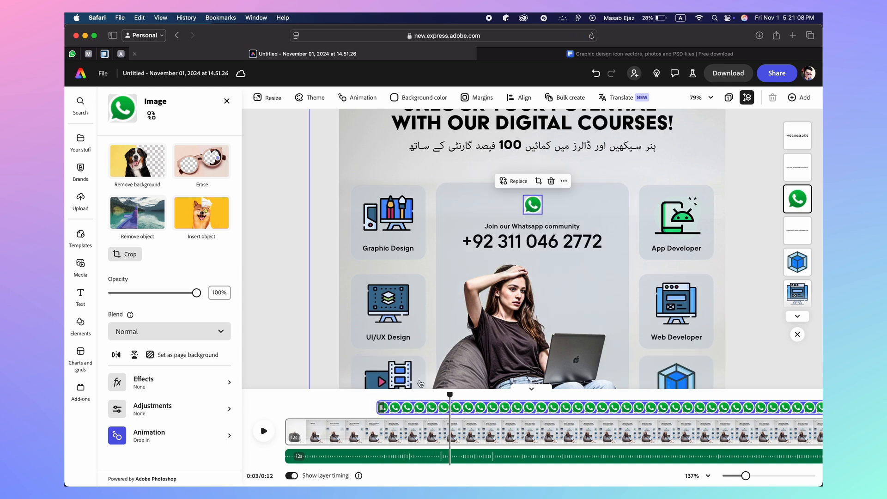
left_click(531, 241)
scroll(167, 421, "down", 5)
left_click(159, 441)
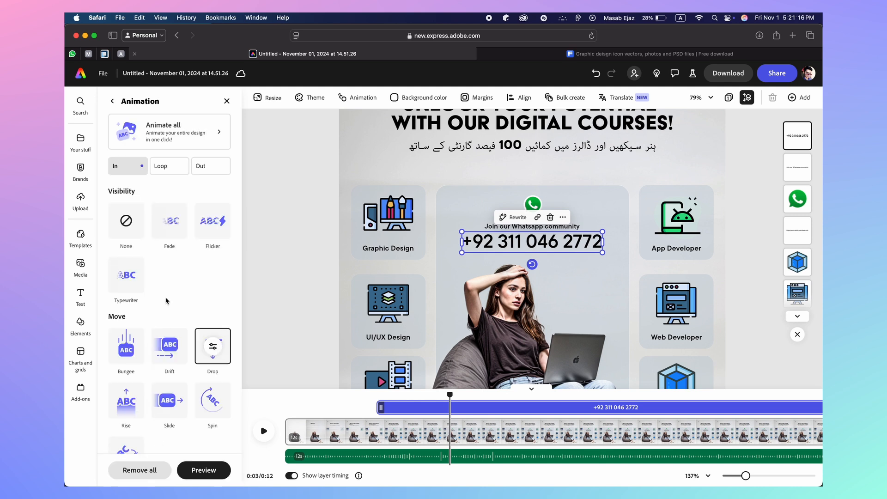
Apply Fade entrances to the phone number, community text and WhatsApp icon, then preview
left_click(167, 229)
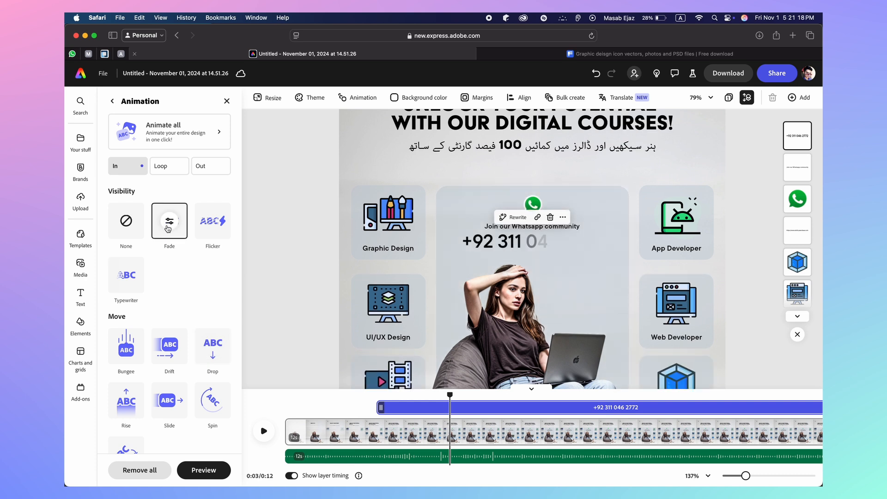
left_click(488, 229)
scroll(167, 434, "down", 3)
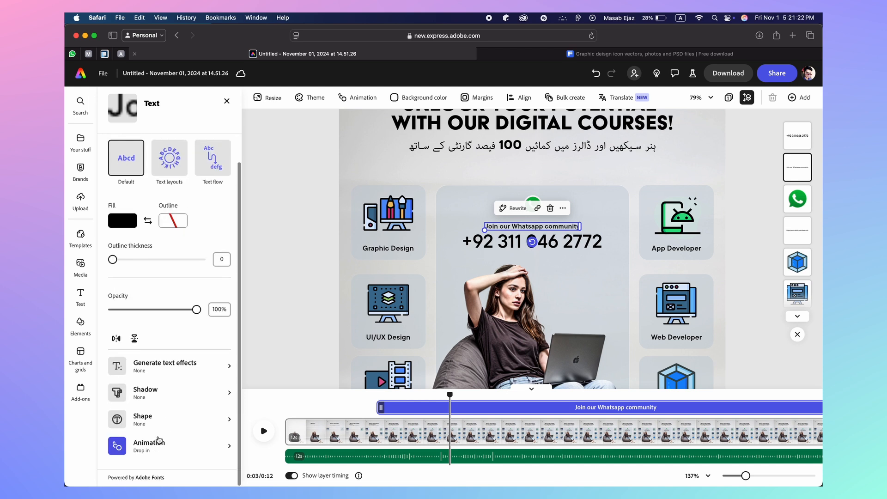
left_click(155, 448)
left_click(178, 220)
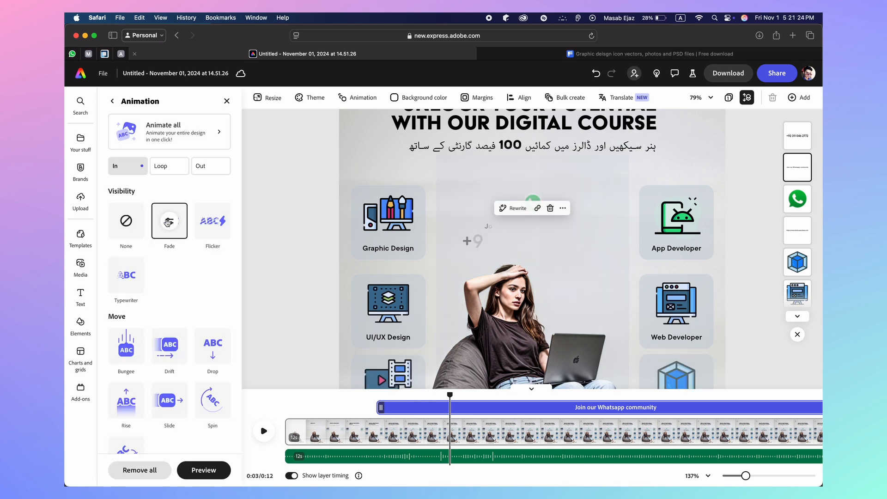
left_click(534, 201)
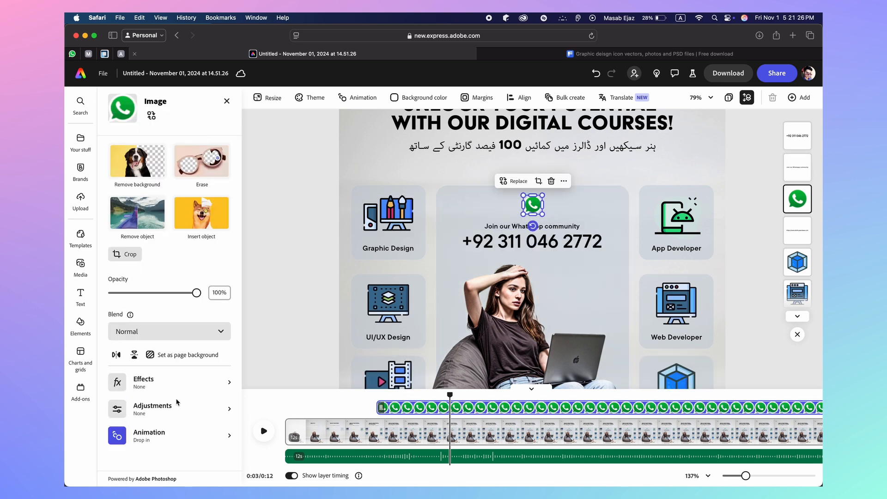
left_click(174, 436)
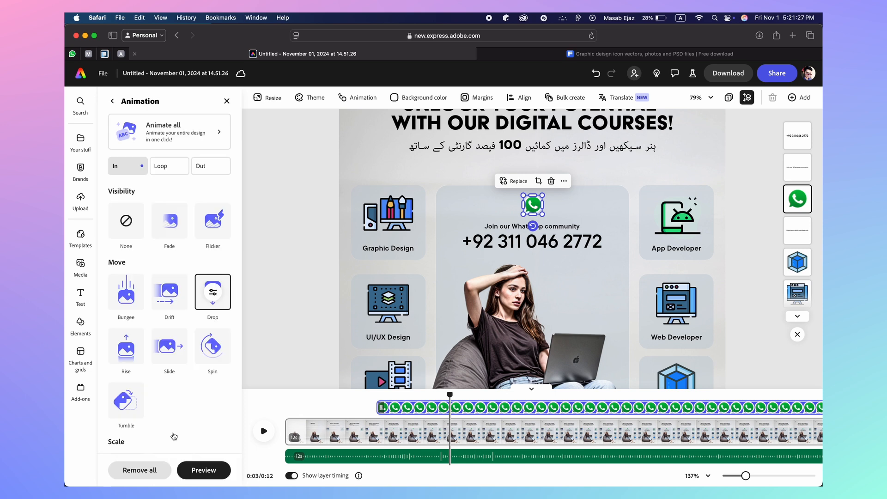
left_click(175, 238)
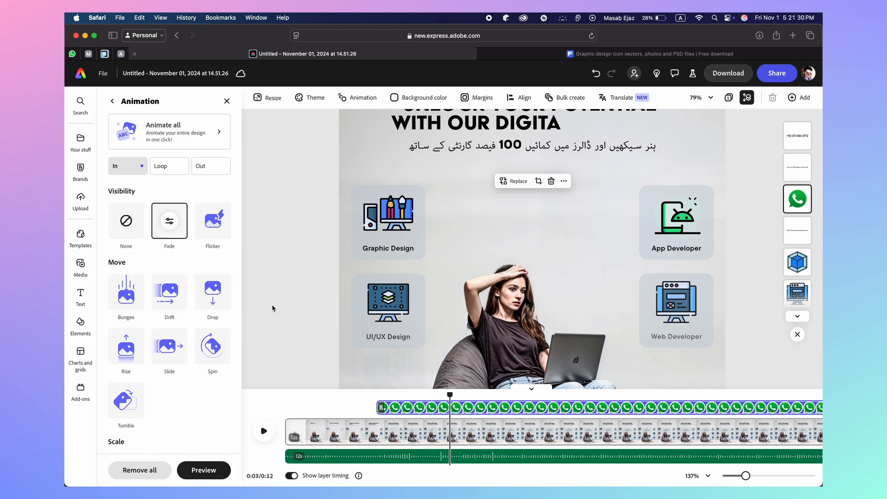
left_click_drag(447, 393, 285, 394)
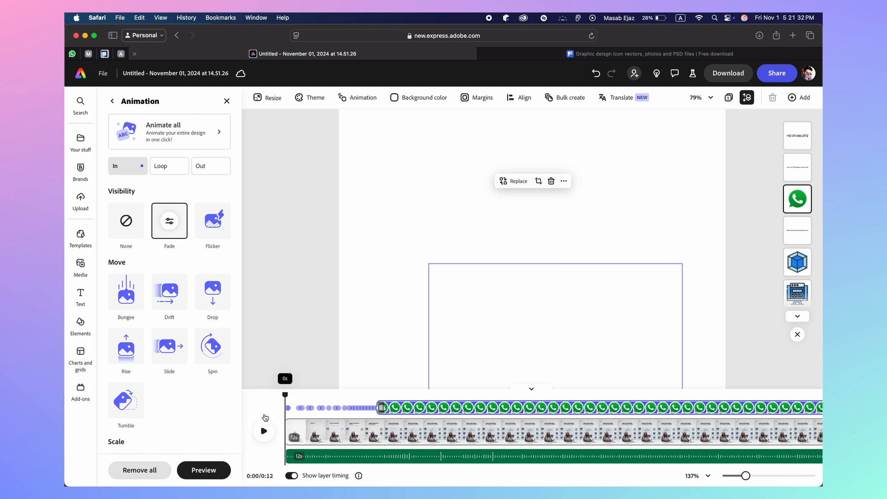
left_click(264, 431)
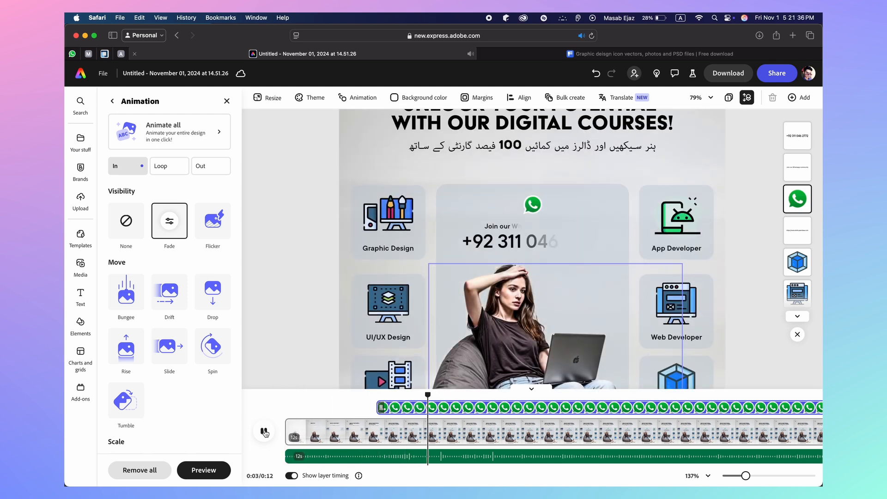
left_click(264, 432)
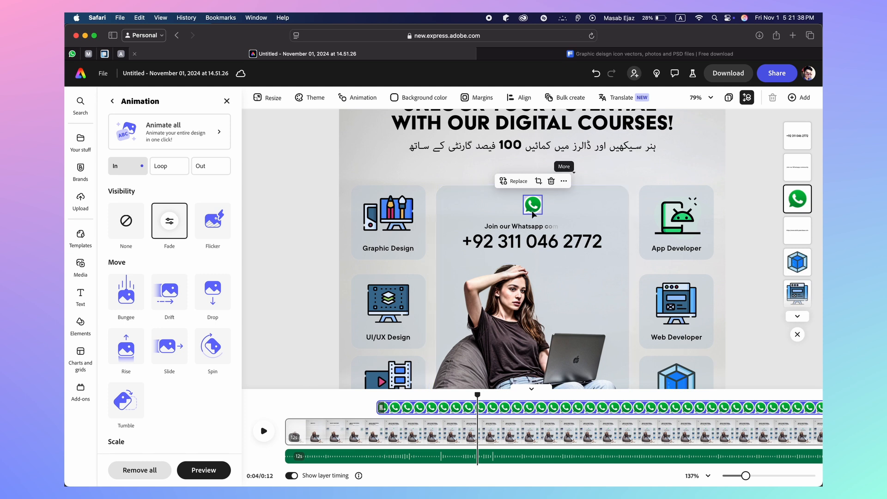
Set the WhatsApp icon's Fade duration to 2 seconds and replay the animation
left_click(169, 221)
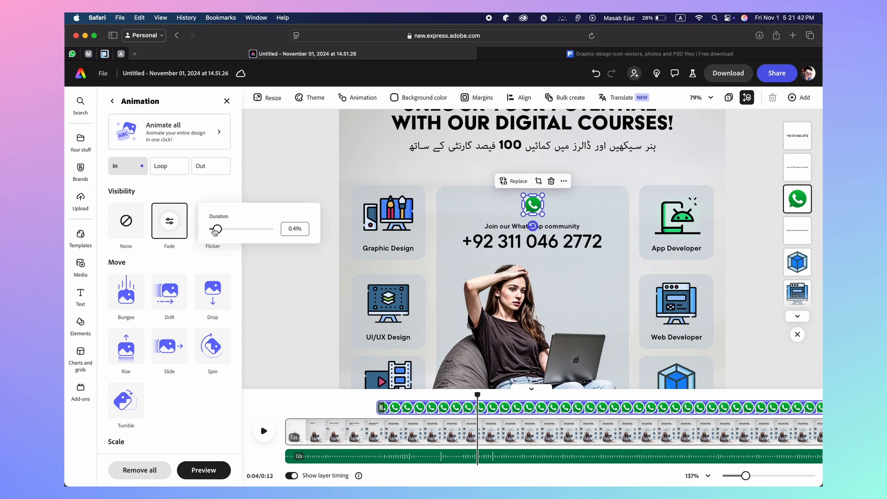
left_click(294, 226)
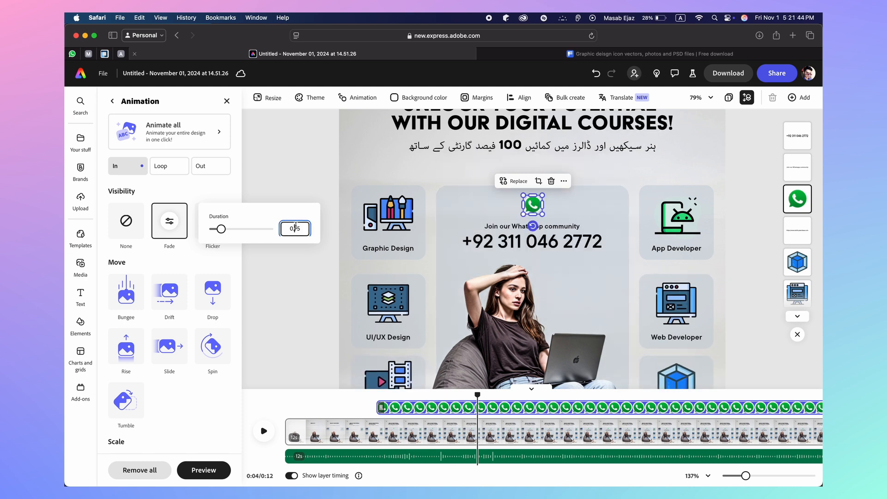
type("2")
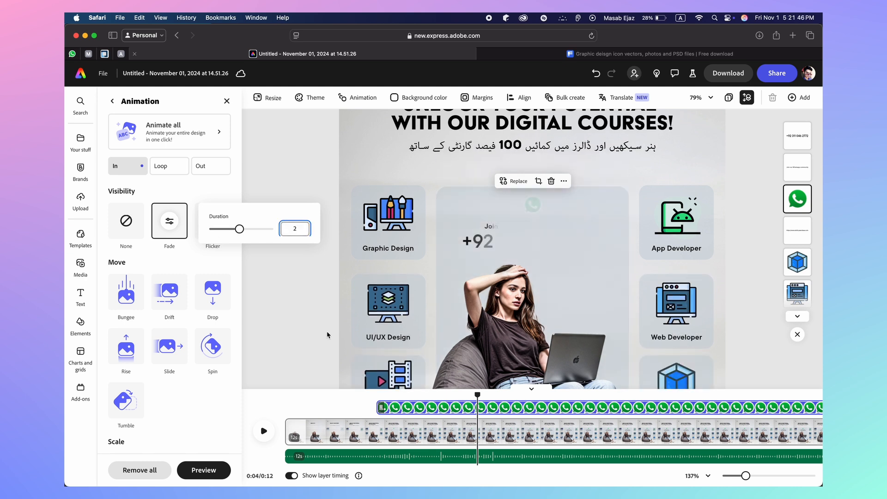
key("Return")
left_click(307, 409)
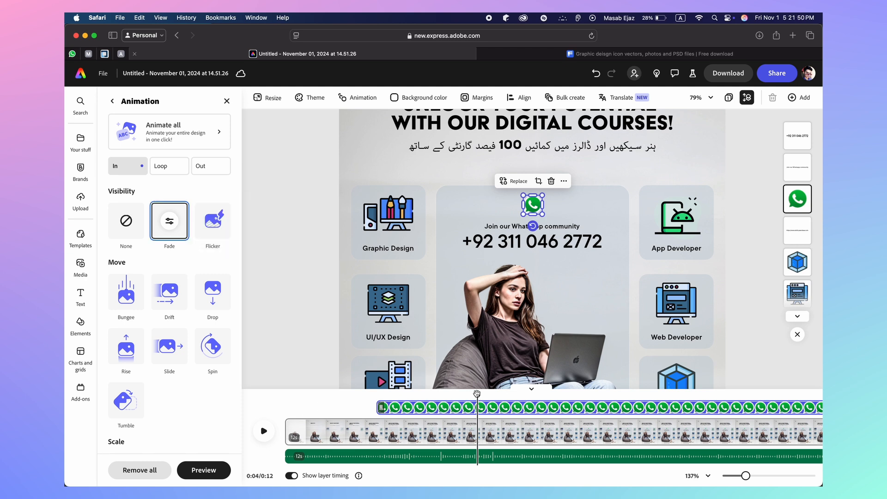
left_click_drag(476, 393, 283, 393)
left_click(263, 431)
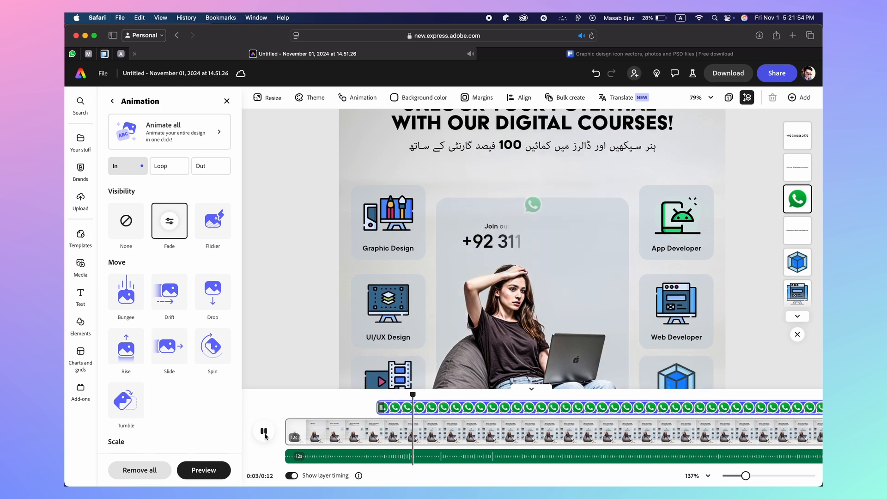
left_click(264, 432)
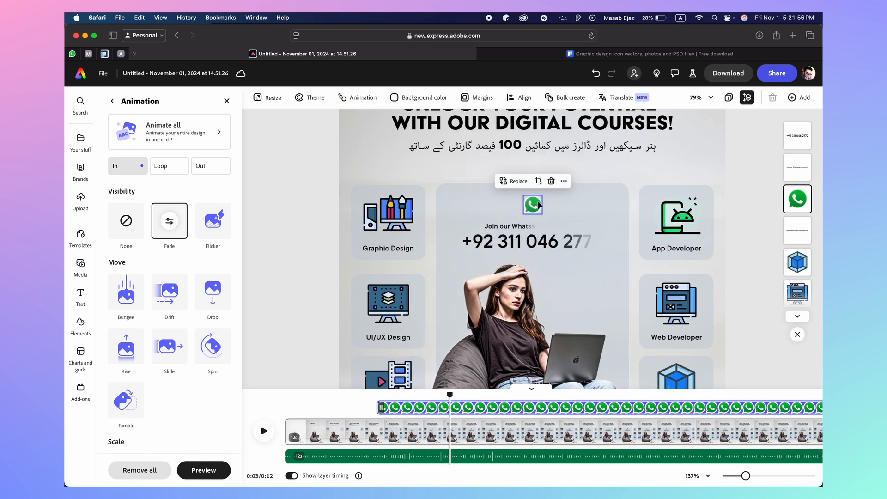
Move the WhatsApp icon's timeline start later and replay the poster from the start
left_click(170, 221)
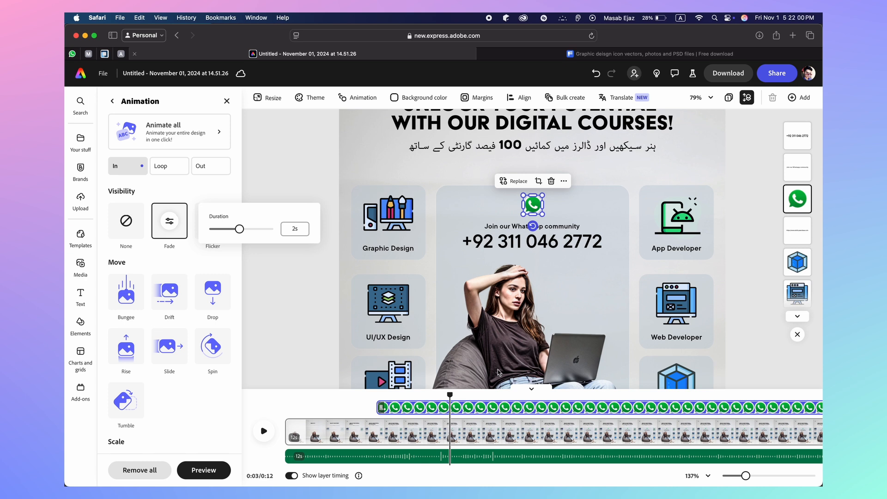
left_click(447, 397)
left_click_drag(449, 395, 415, 400)
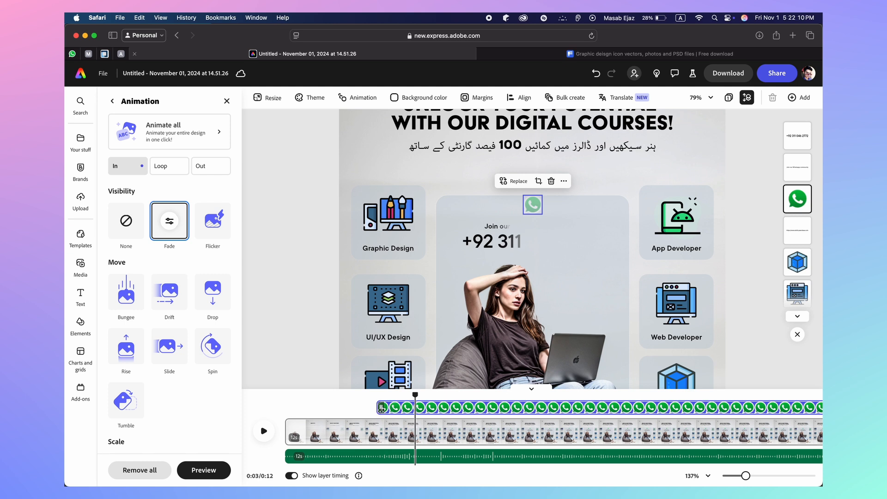
left_click_drag(382, 407, 304, 393)
left_click(264, 431)
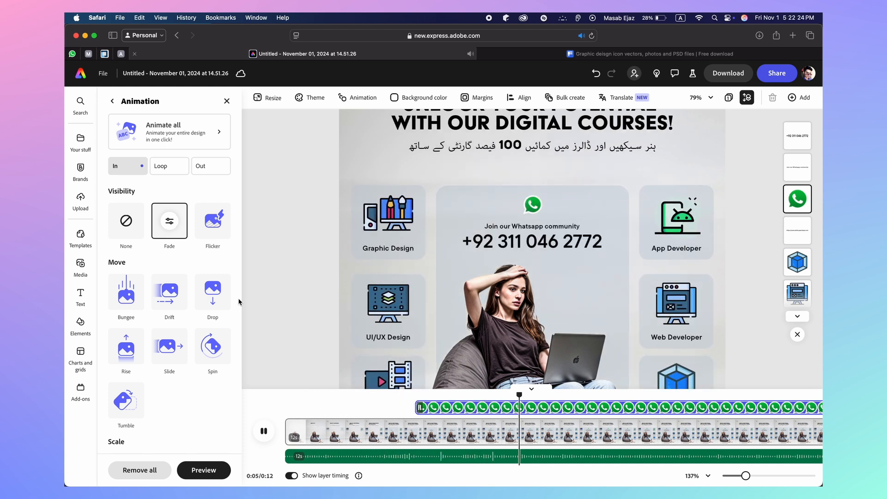
key("space")
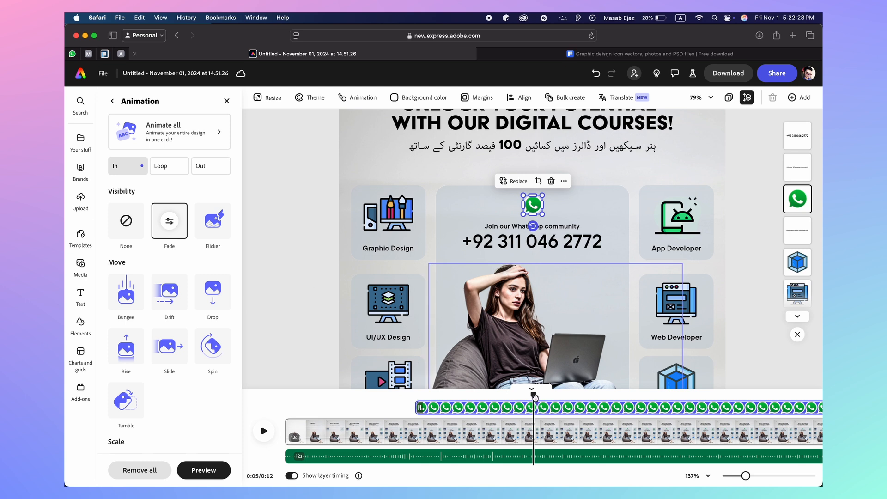
left_click_drag(536, 402, 291, 398)
left_click(263, 432)
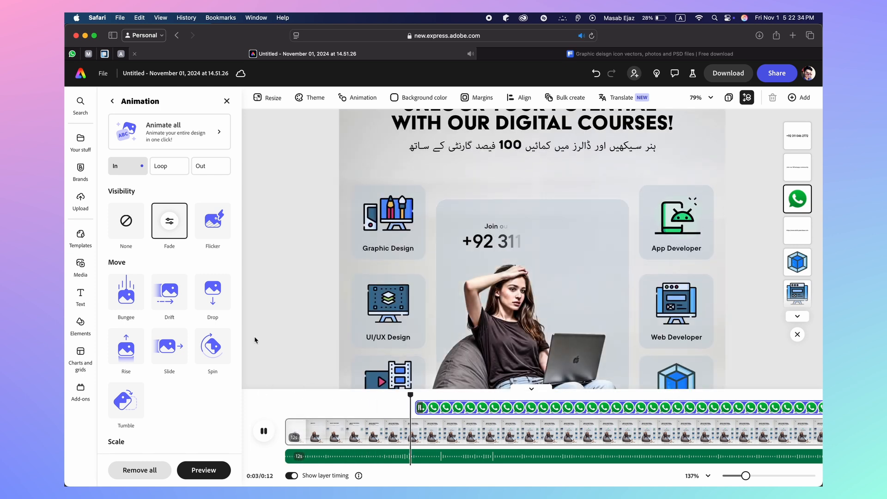
left_click(253, 337)
Set the phone number's Fade to reveal word by word
left_click(519, 240)
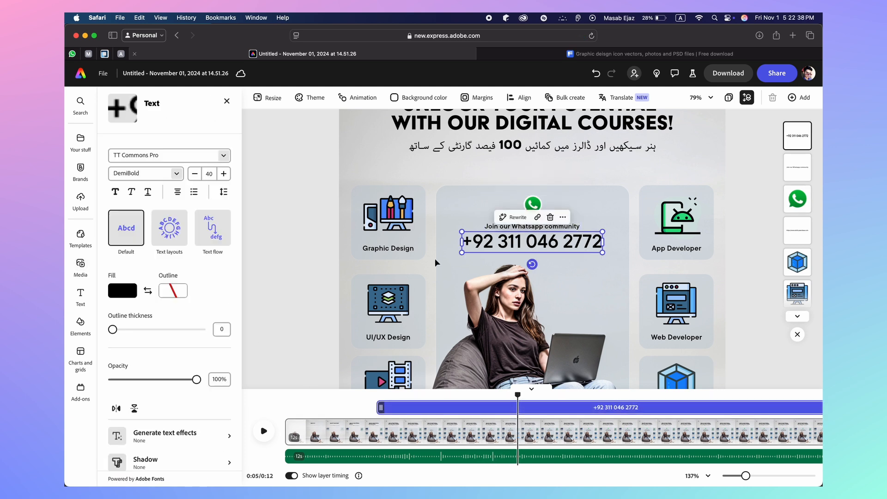
scroll(159, 443, "down", 3)
left_click(159, 444)
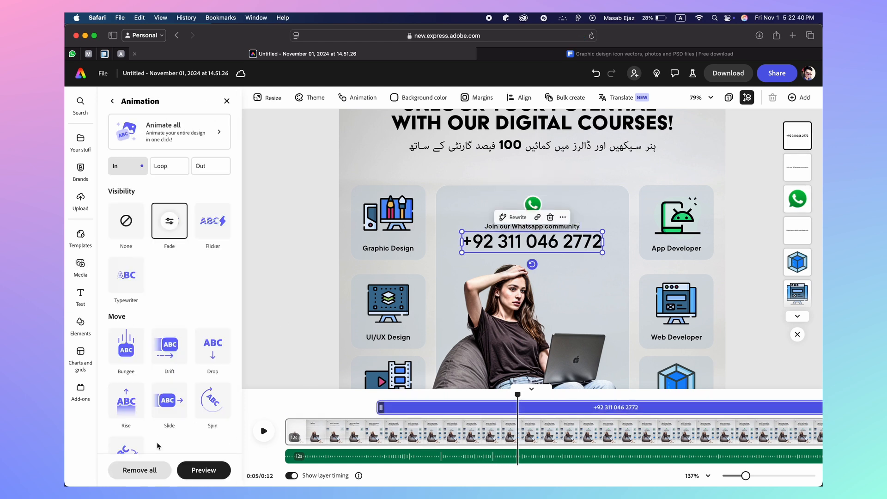
left_click(170, 221)
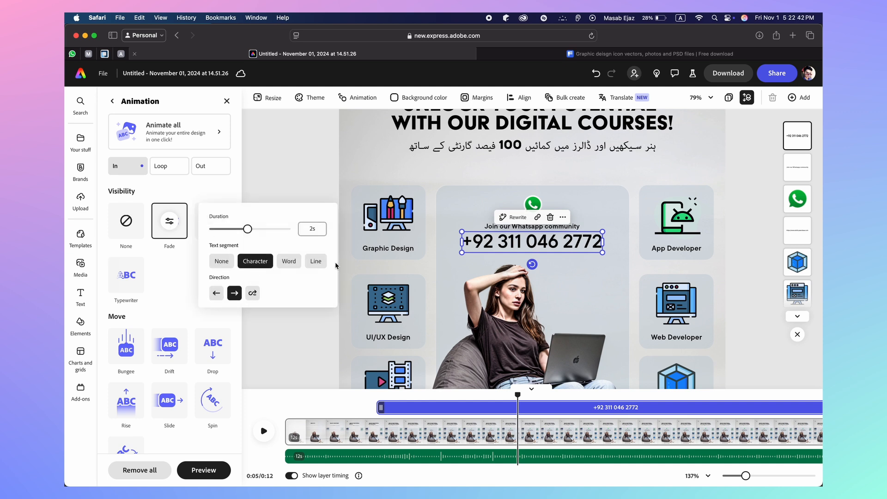
left_click(252, 292)
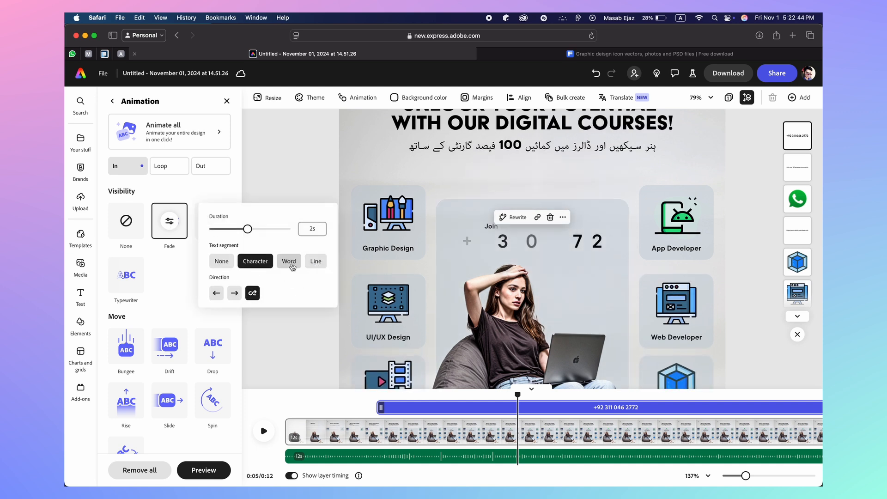
left_click(289, 262)
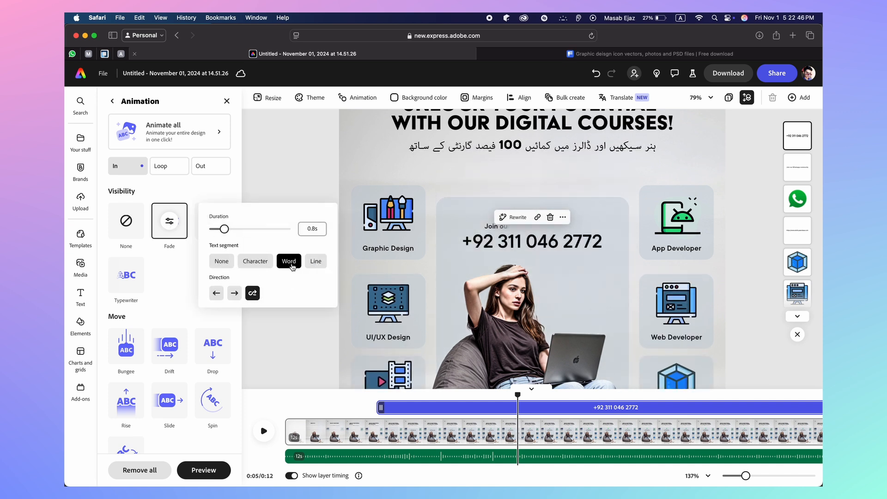
left_click(261, 266)
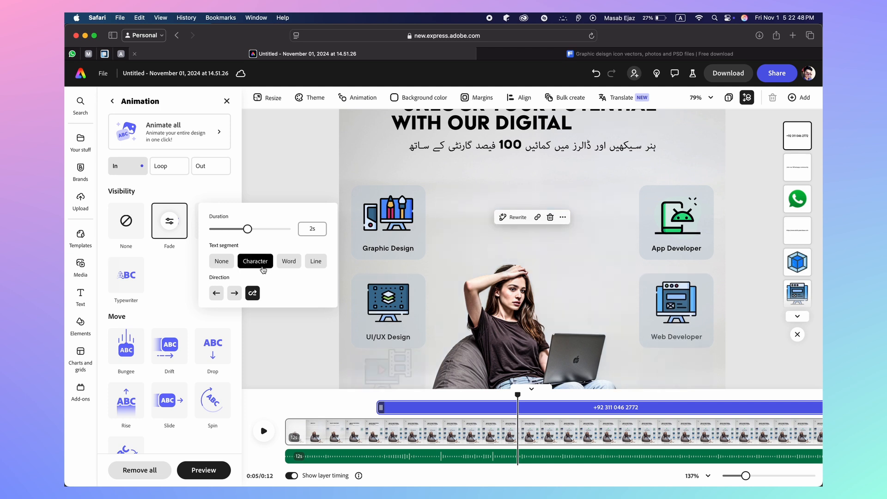
left_click(294, 265)
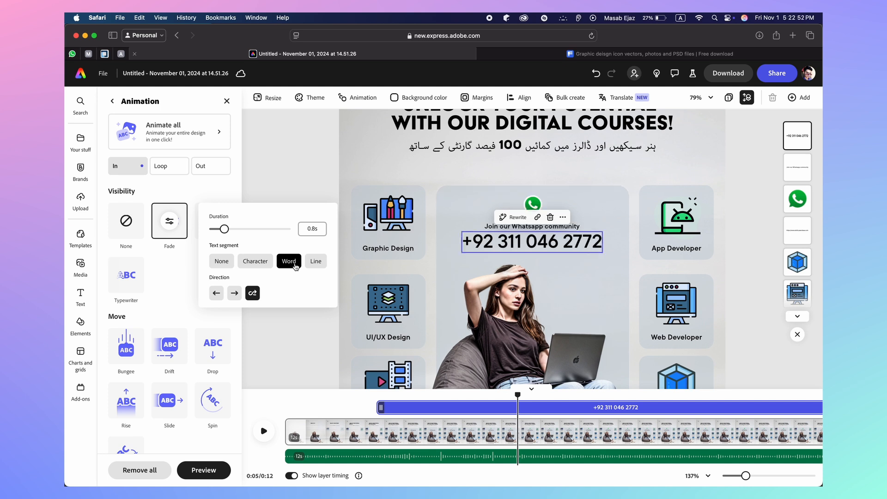
Make the community caption's Fade reveal word by word over 0.8 seconds and replay it
left_click(526, 227)
scroll(206, 420, "down", 3)
left_click(164, 451)
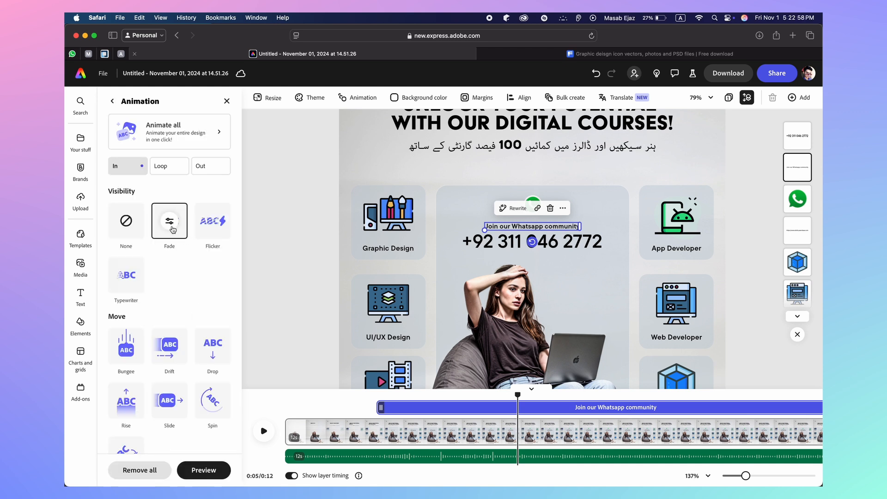
left_click(170, 223)
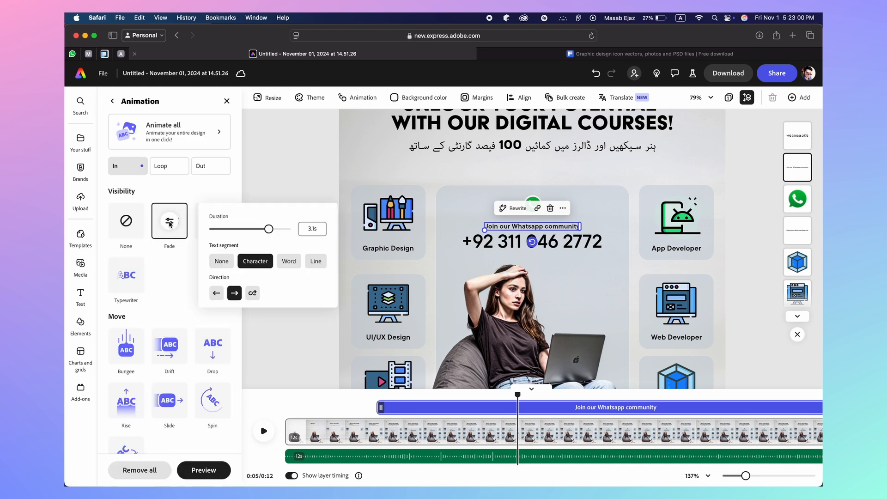
left_click(252, 293)
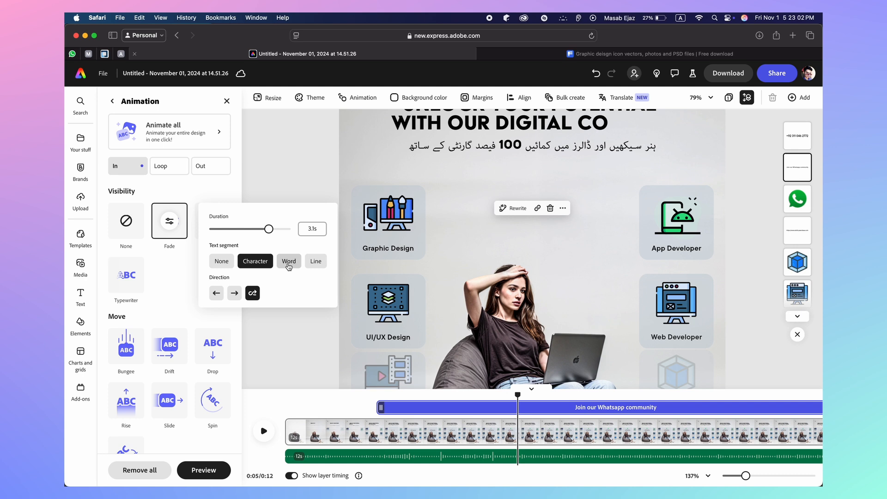
left_click(289, 261)
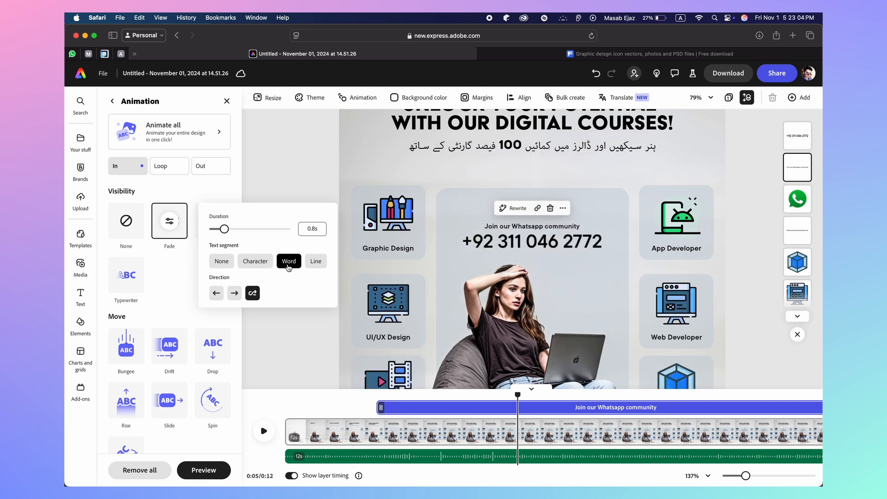
key("Escape")
left_click_drag(519, 394, 289, 394)
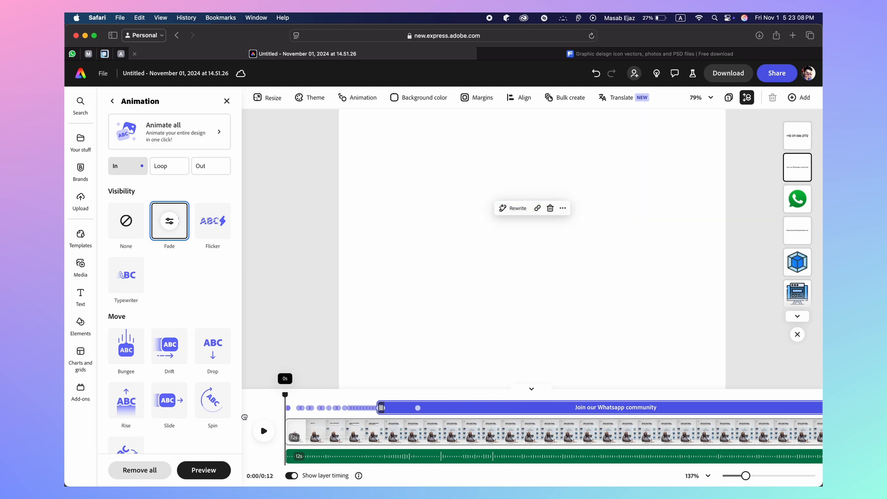
left_click(264, 431)
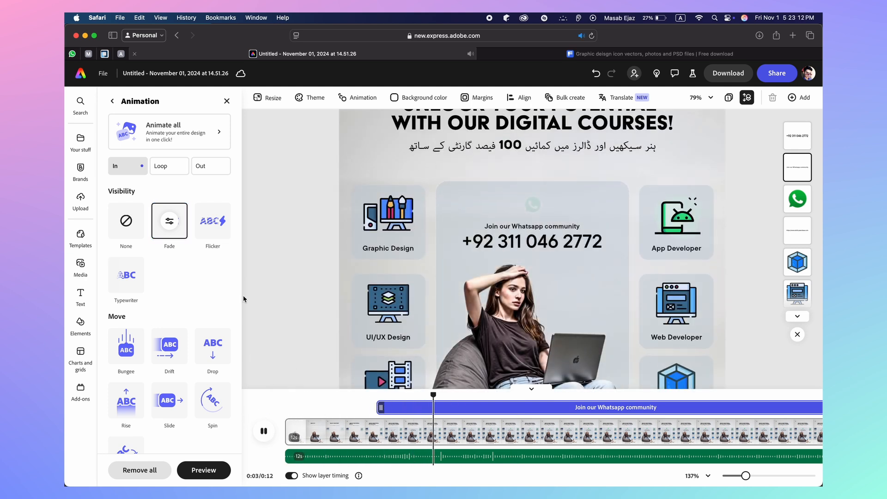
left_click(532, 227)
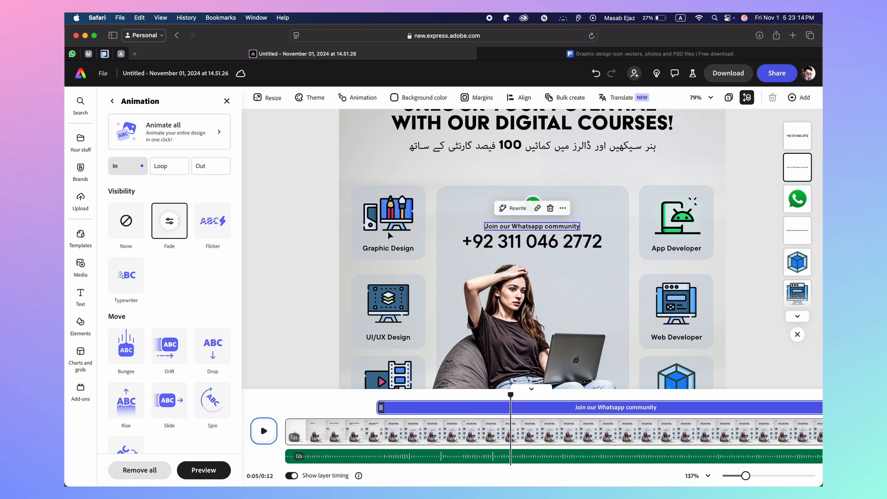
Change the WhatsApp icon's Fade animation duration to 1 second
left_click(532, 202)
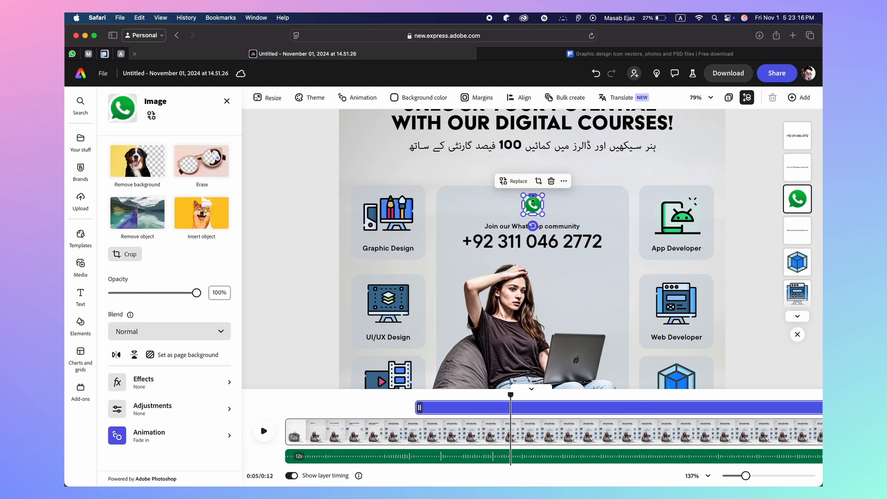
left_click(160, 438)
left_click(170, 221)
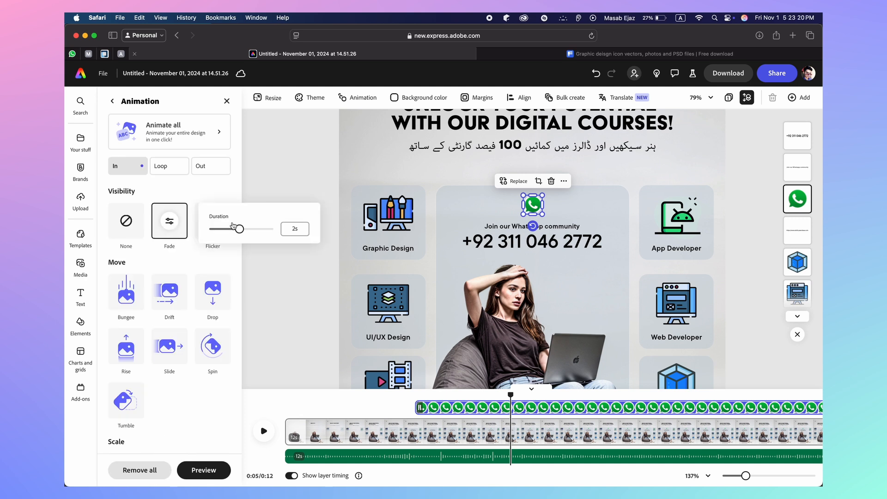
left_click(292, 226)
type("1")
left_click(249, 423)
Replay the timeline and scrub around 4.1–4.5 seconds to check the icon's fade-in
left_click_drag(511, 395, 231, 426)
left_click(257, 432)
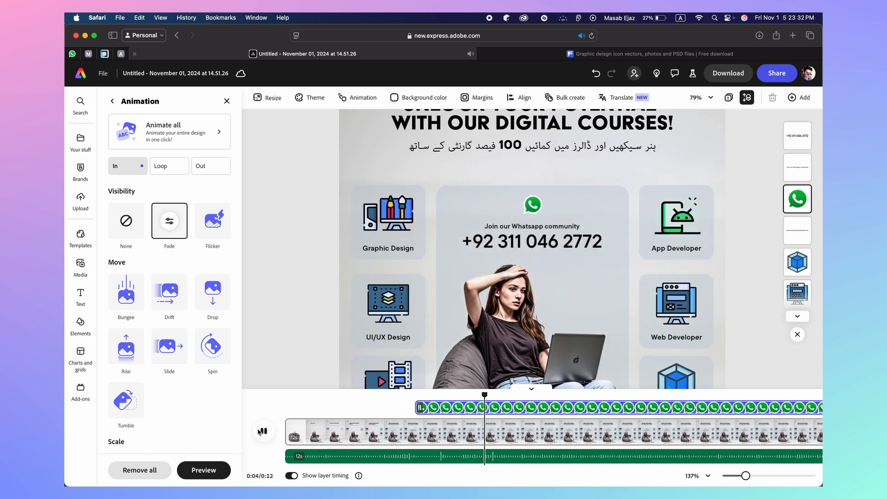
left_click(262, 431)
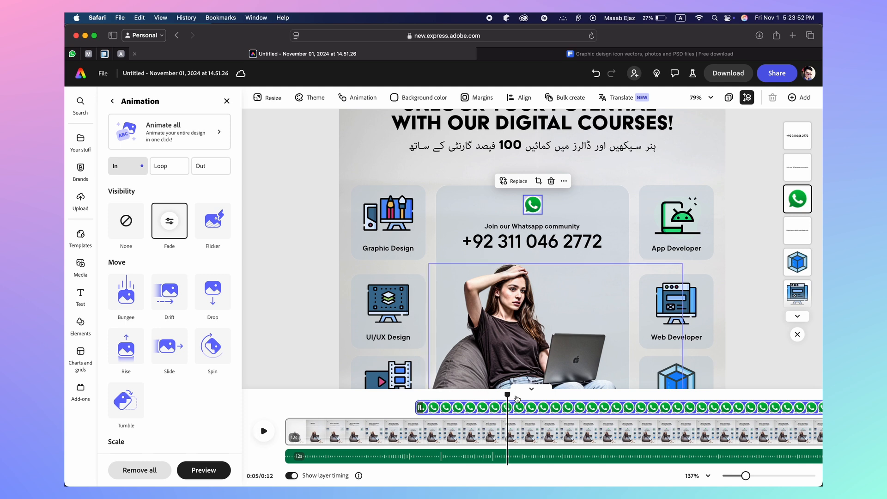
left_click_drag(507, 394, 460, 395)
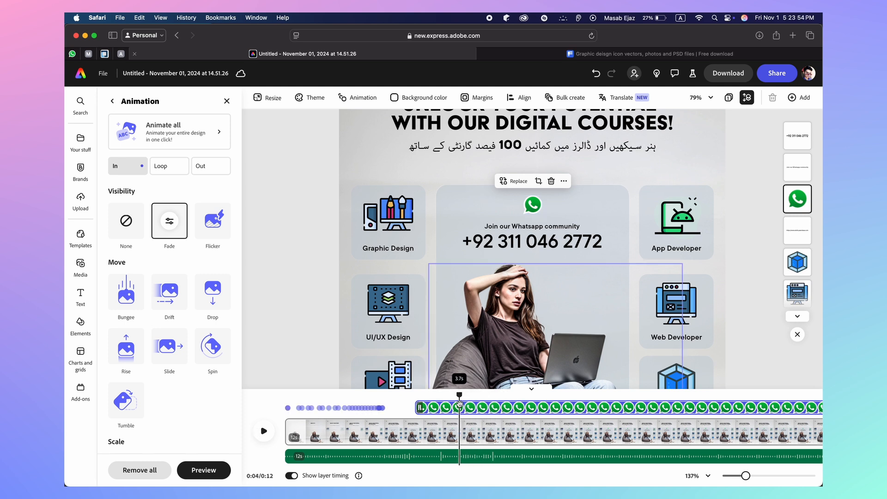
left_click(257, 435)
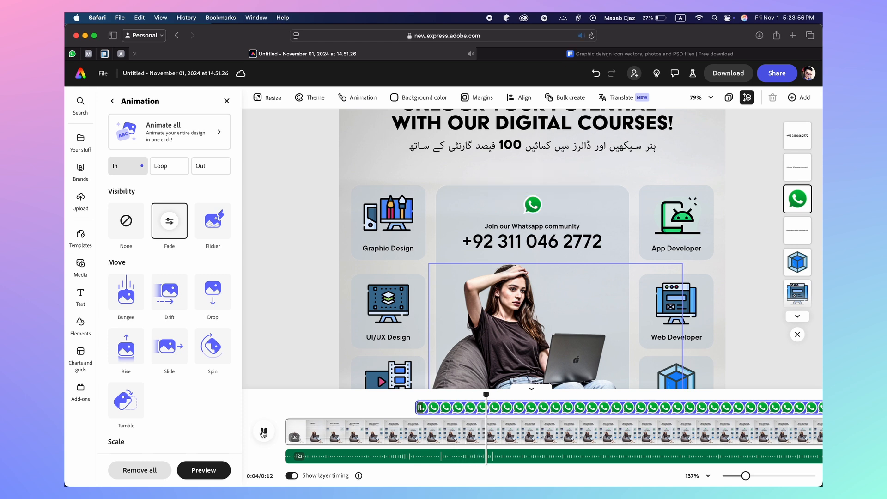
left_click(256, 435)
left_click_drag(486, 396, 476, 397)
left_click(264, 432)
left_click(264, 432)
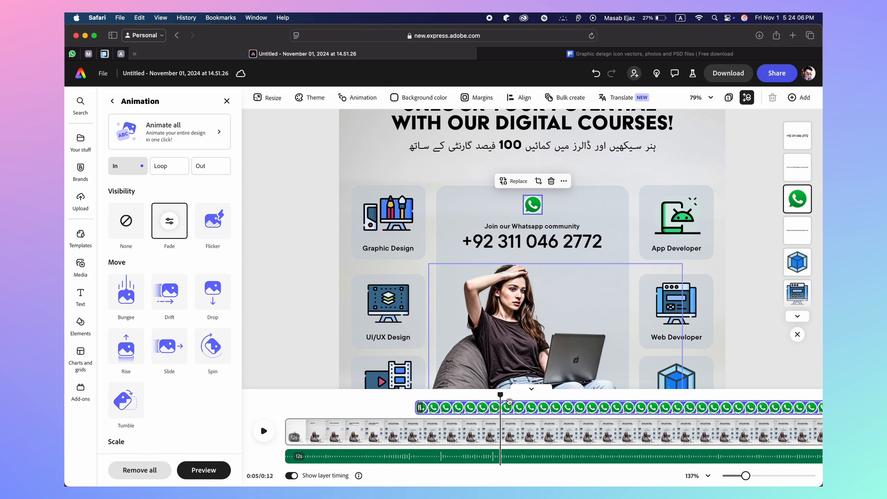
left_click_drag(499, 395, 483, 395)
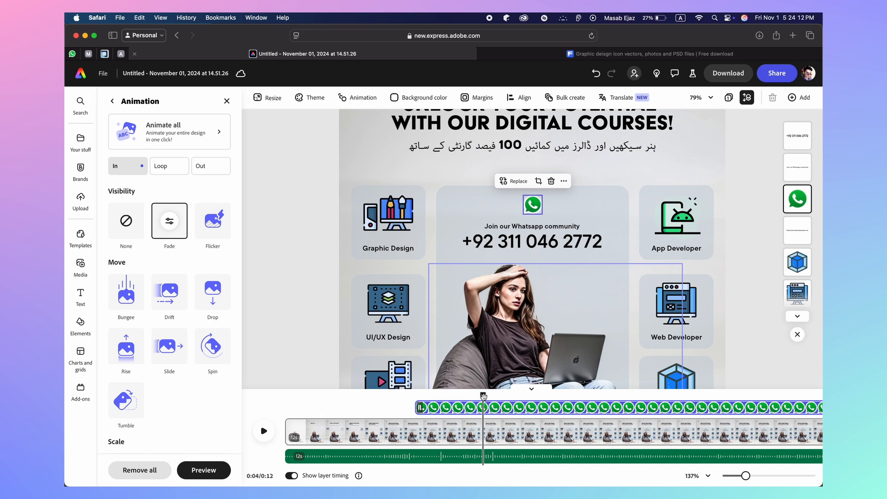
Give the Graphic Design icon and label a Pop scale entrance
left_click(386, 223)
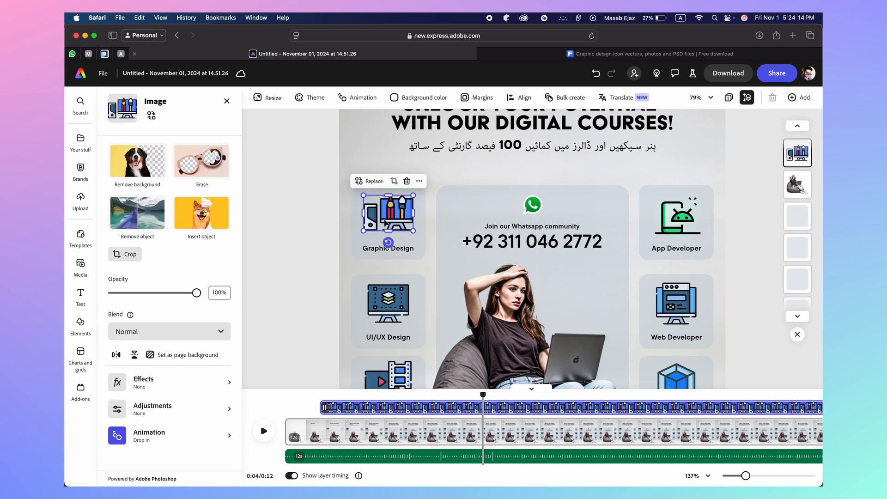
left_click(187, 435)
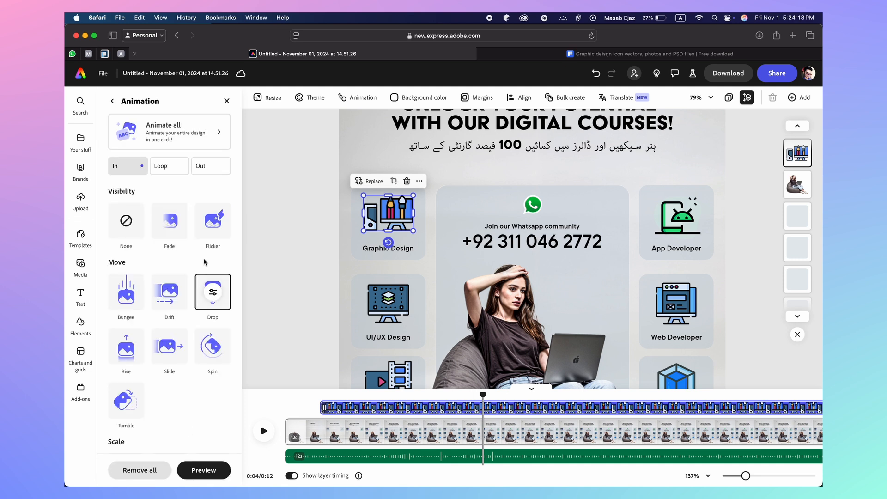
scroll(192, 399, "down", 5)
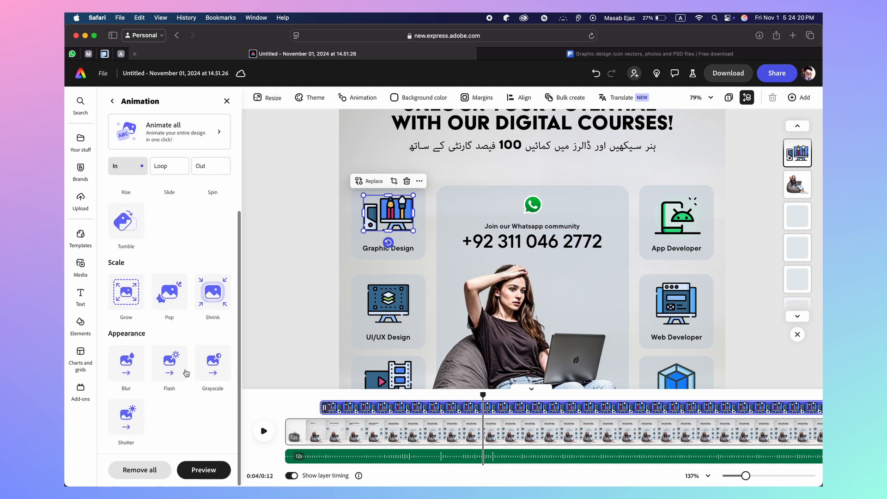
left_click(174, 301)
left_click(399, 249)
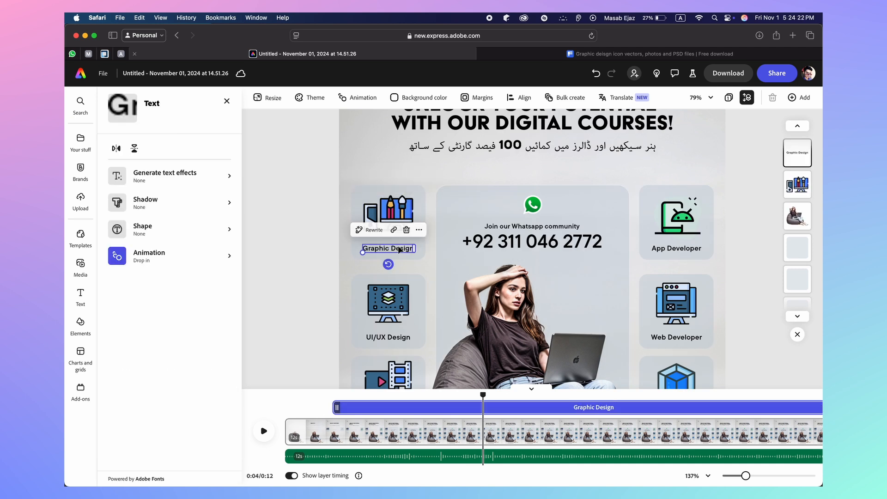
scroll(192, 459, "down", 5)
left_click(183, 444)
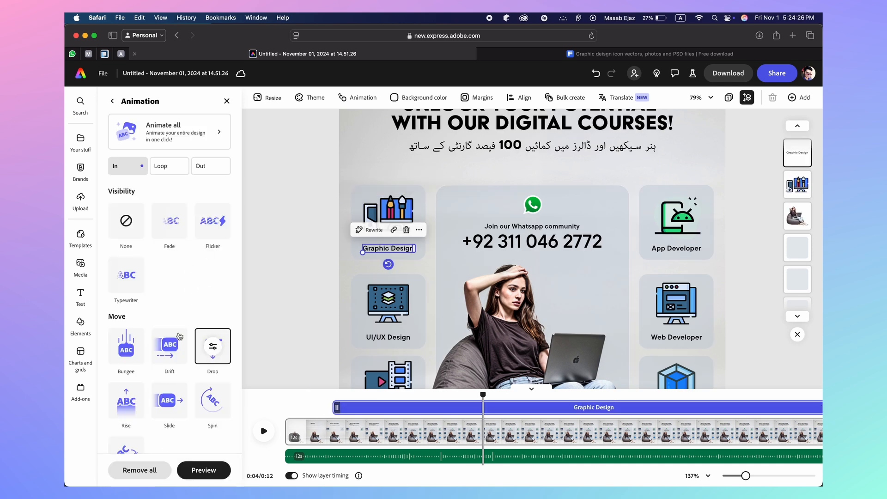
scroll(183, 434, "down", 4)
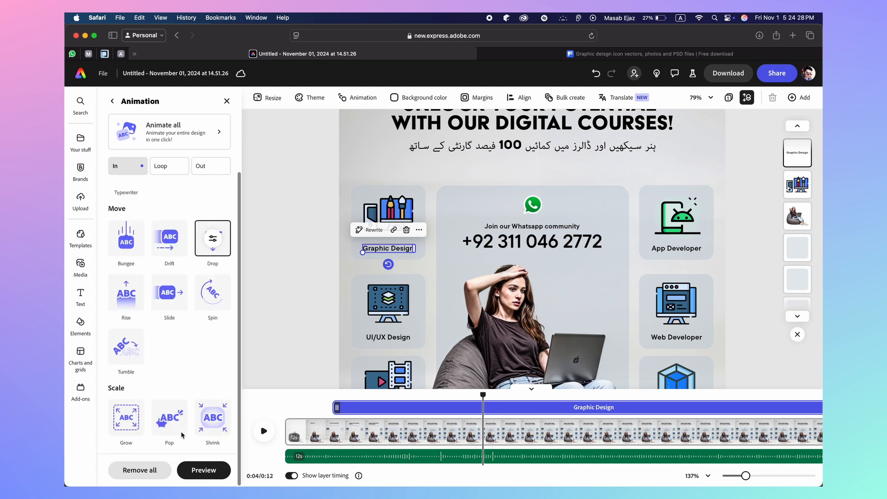
left_click(169, 417)
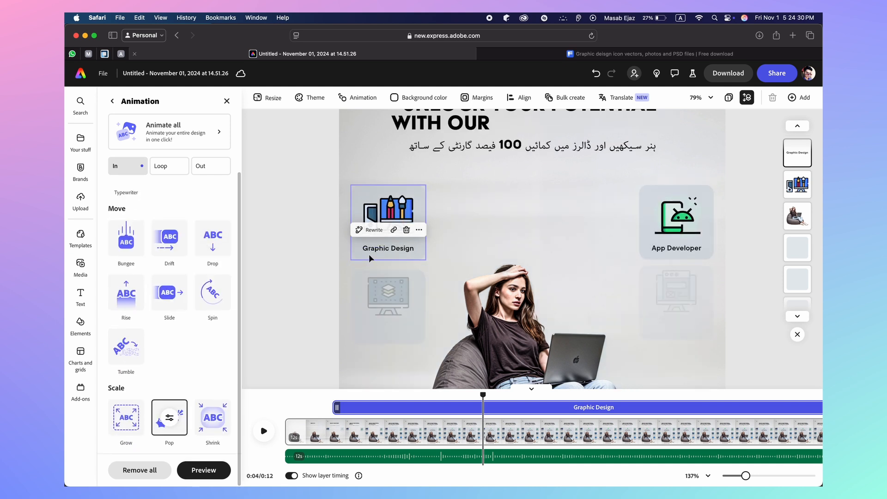
Switch the Graphic Design tile to Pop as well, scrubbing to about 4.4 seconds to check
left_click(353, 242)
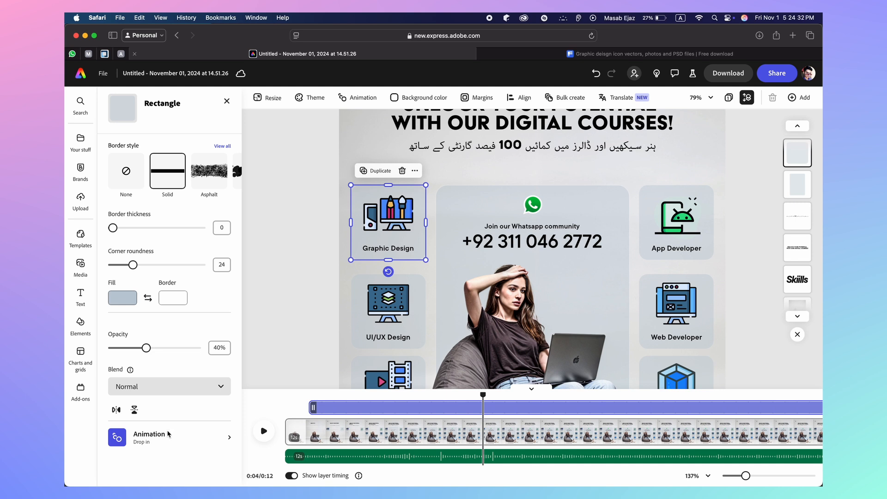
left_click(162, 443)
scroll(166, 380, "down", 2)
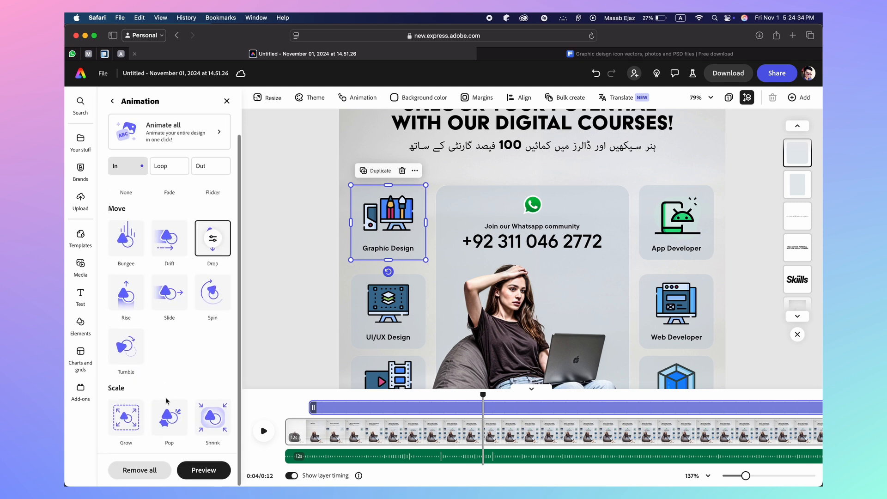
left_click(169, 417)
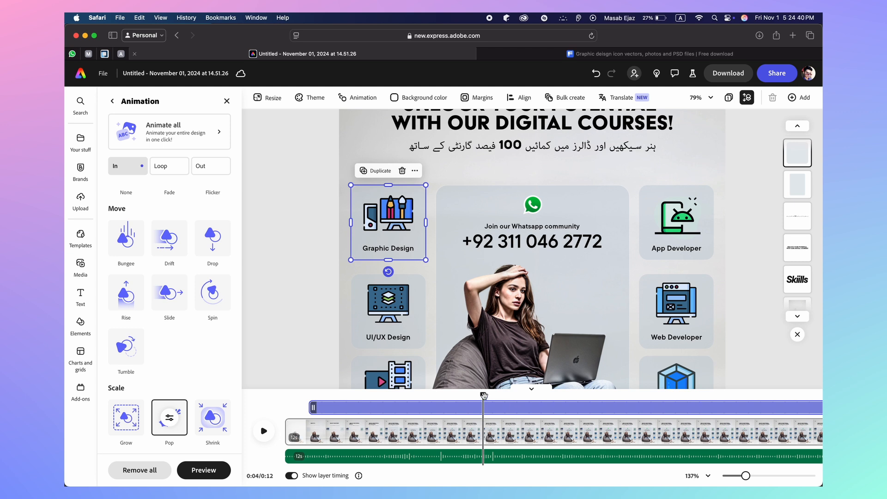
left_click_drag(483, 395, 486, 395)
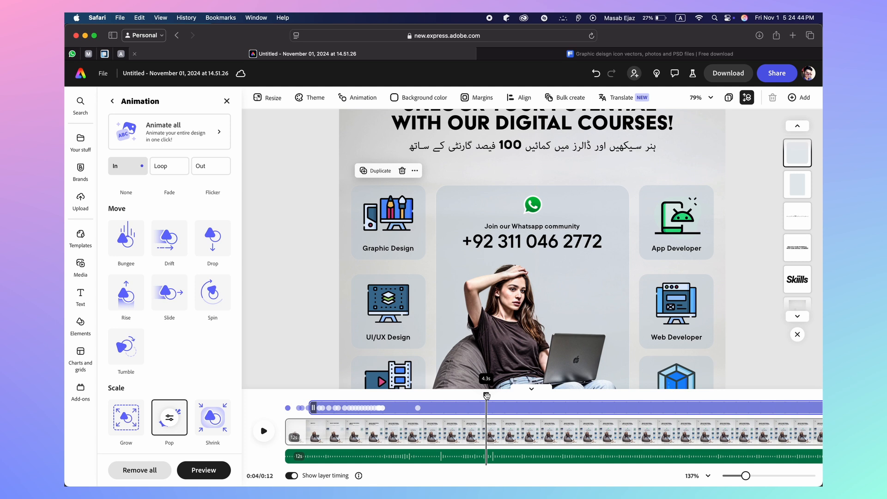
left_click_drag(486, 395, 492, 395)
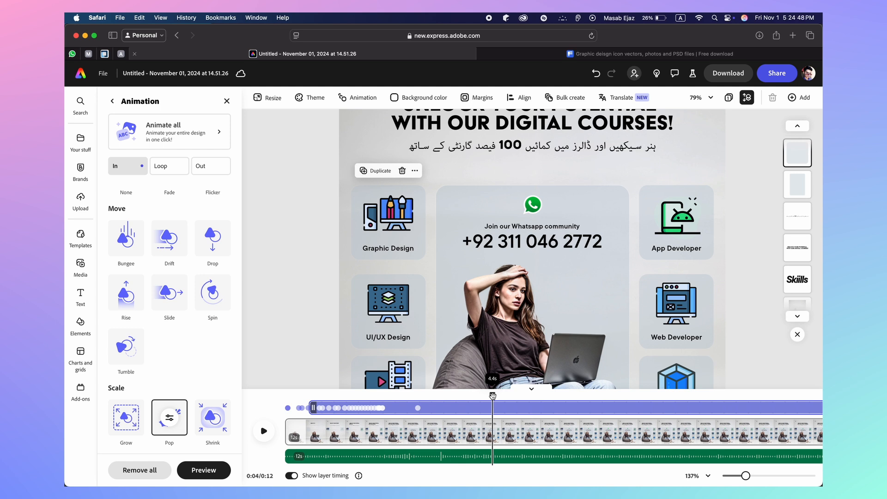
Apply the Pop scale entrance to the UI/UX Design icon, label and tile
left_click(388, 302)
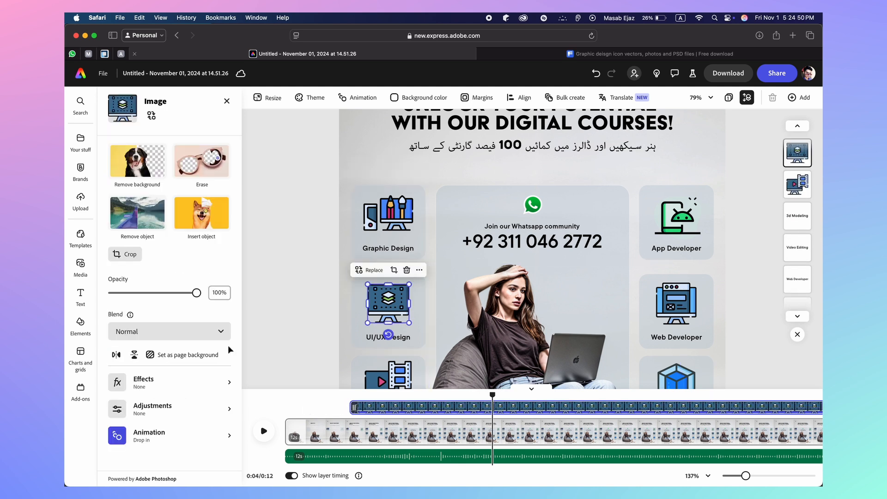
left_click(165, 437)
scroll(177, 350, "down", 5)
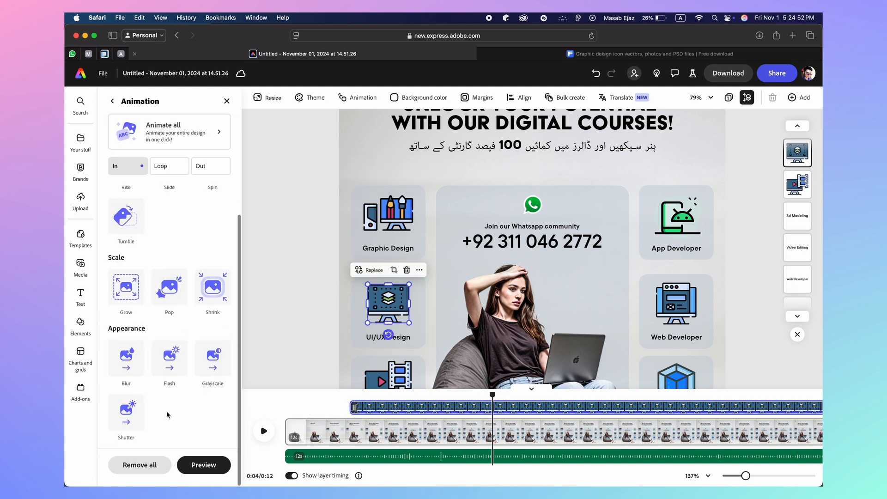
left_click(171, 303)
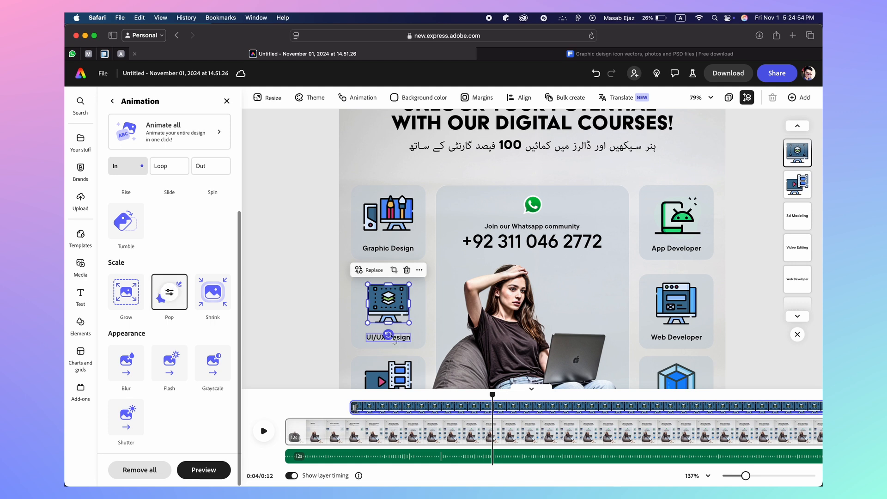
left_click(376, 338)
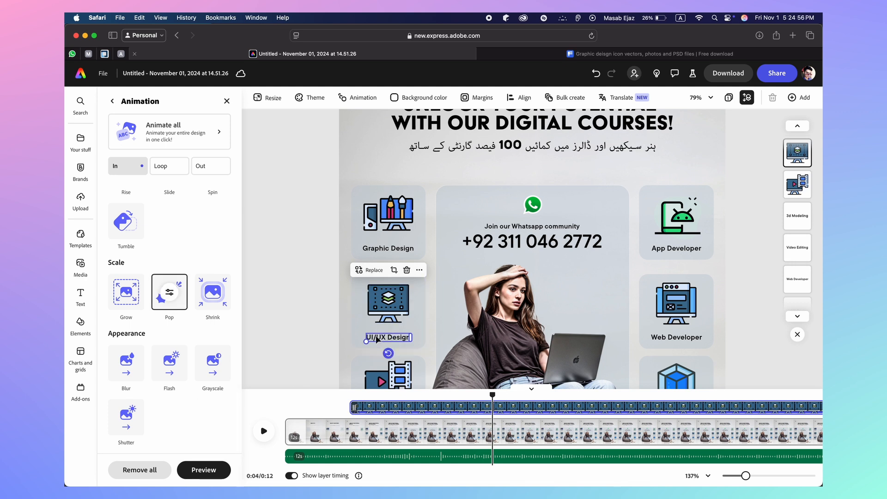
scroll(144, 428, "down", 2)
left_click(161, 444)
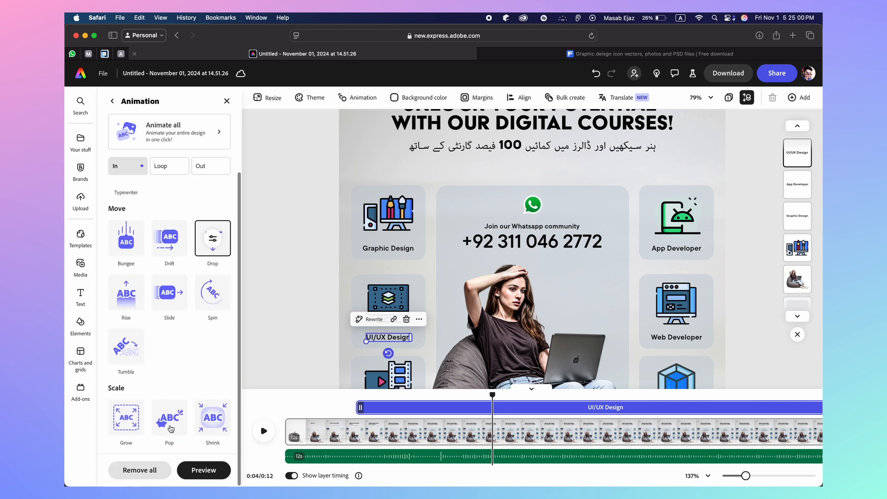
left_click(169, 417)
left_click(364, 329)
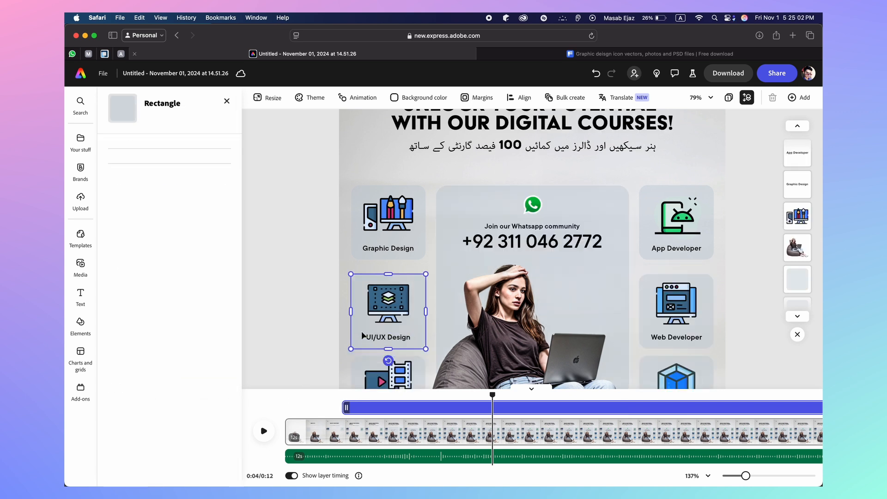
left_click(158, 438)
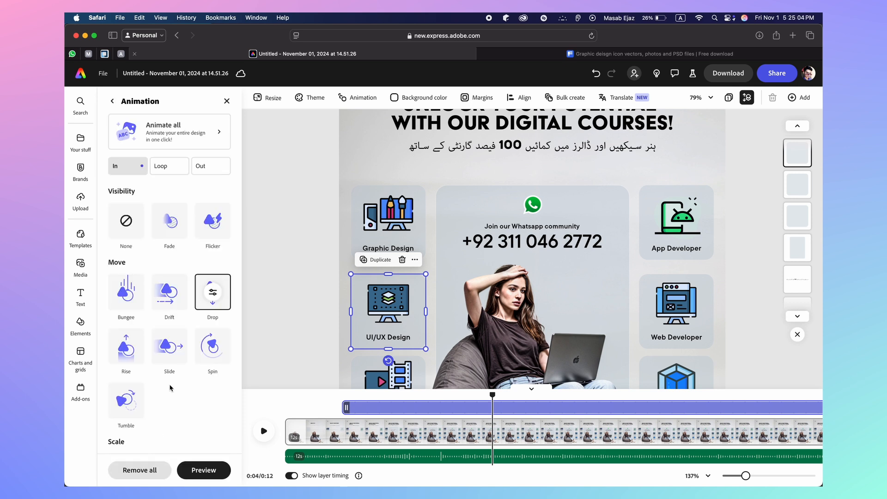
scroll(169, 387, "down", 3)
left_click(169, 417)
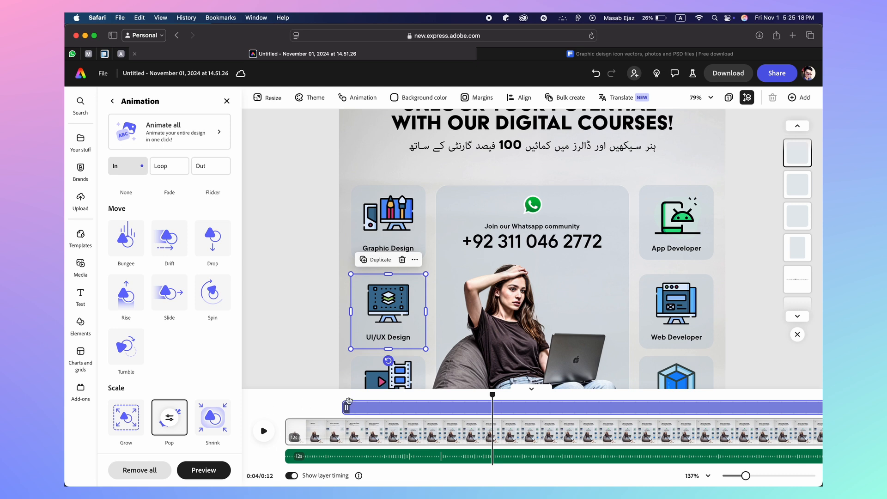
Move the UI/UX Design tile, label and icon timing bars to start at the playhead, around 8.2–8.3 s
left_click_drag(347, 407, 495, 407)
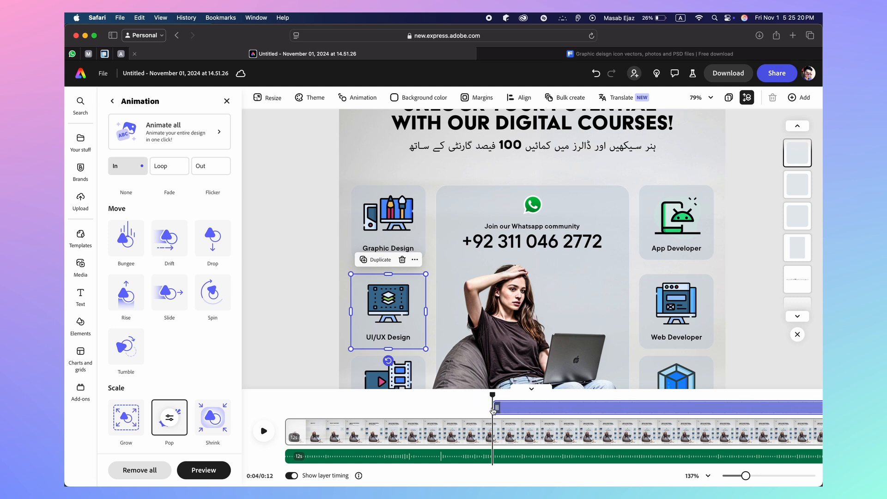
left_click(405, 343)
left_click_drag(357, 408, 494, 407)
left_click(393, 319)
left_click(389, 295)
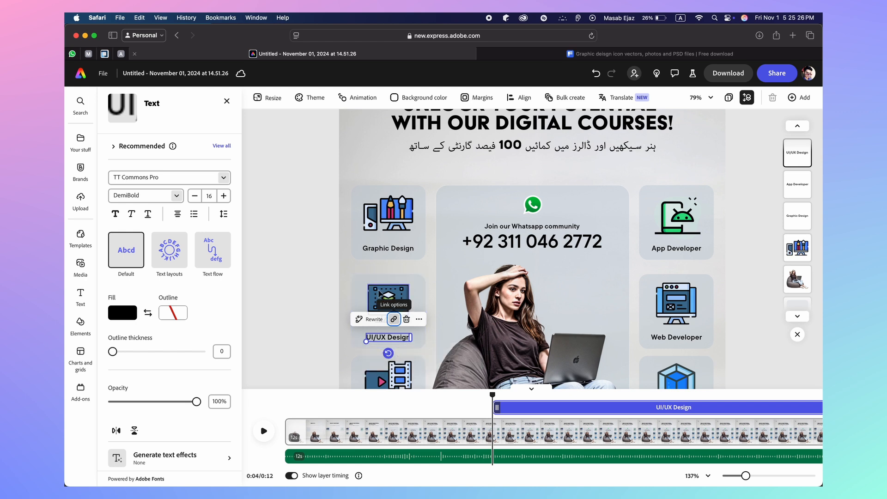
left_click(381, 291)
left_click_drag(359, 408, 494, 408)
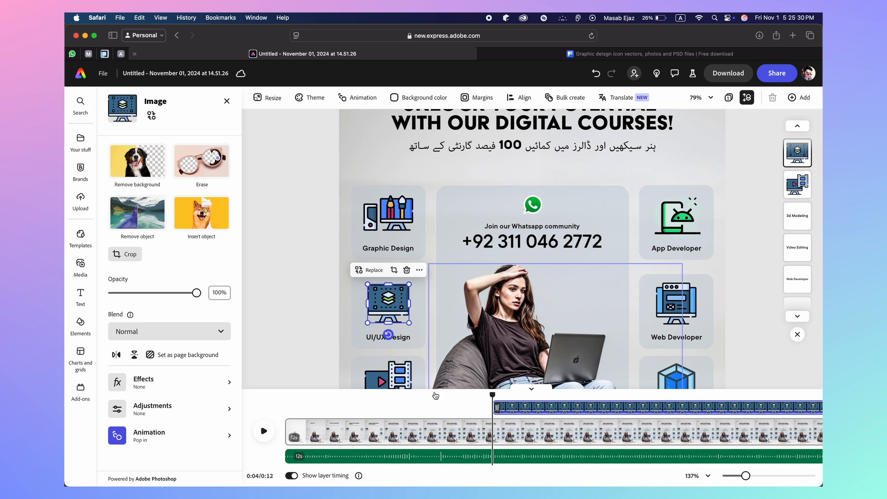
Drag the Graphic Design tile, label and icon timing bars to start at about 7.8 s
left_click(387, 232)
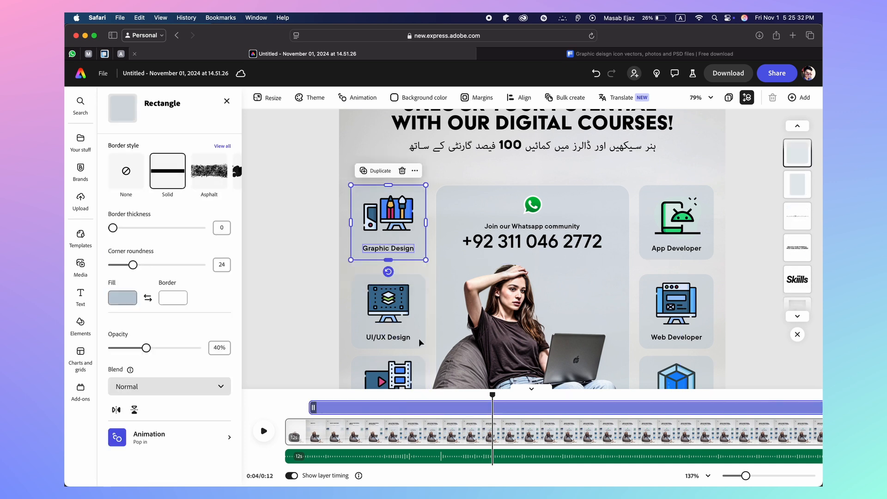
mouse_move(492, 396)
left_mouse_down()
mouse_move(311, 411)
mouse_move(333, 424)
mouse_move(480, 396)
left_mouse_up()
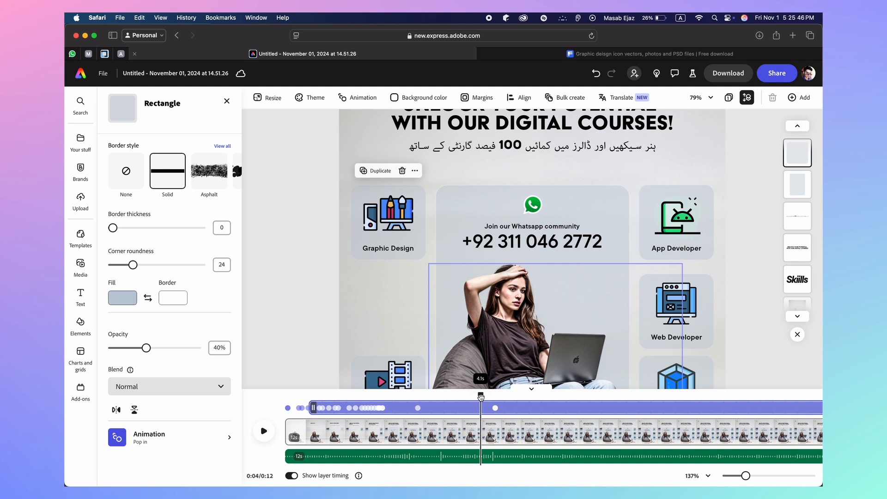
left_click_drag(481, 396, 484, 396)
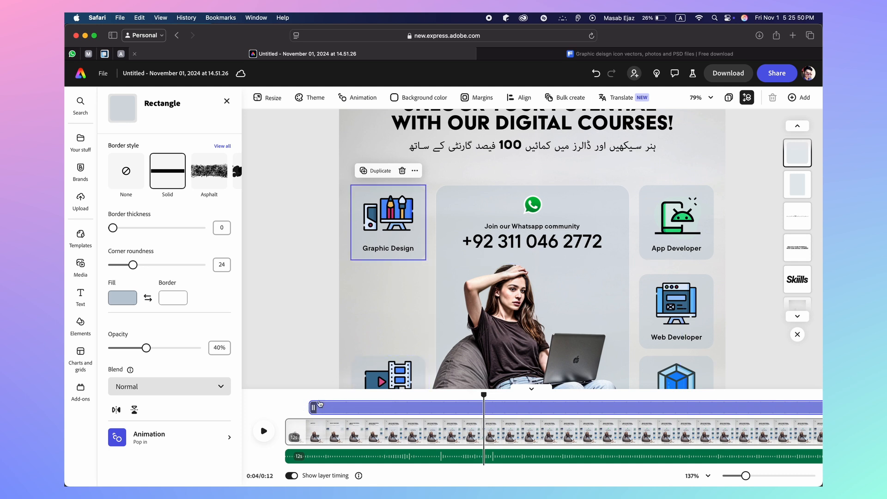
left_click_drag(313, 408, 488, 406)
left_click(388, 248)
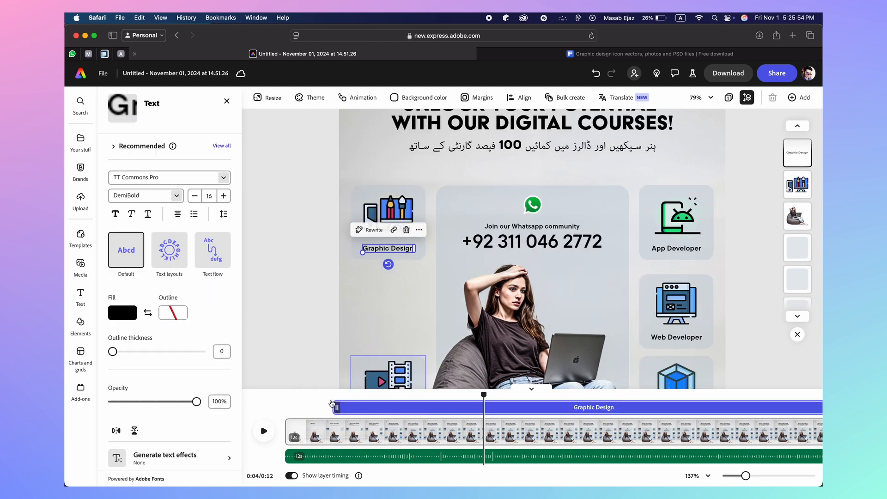
left_click_drag(337, 406, 486, 406)
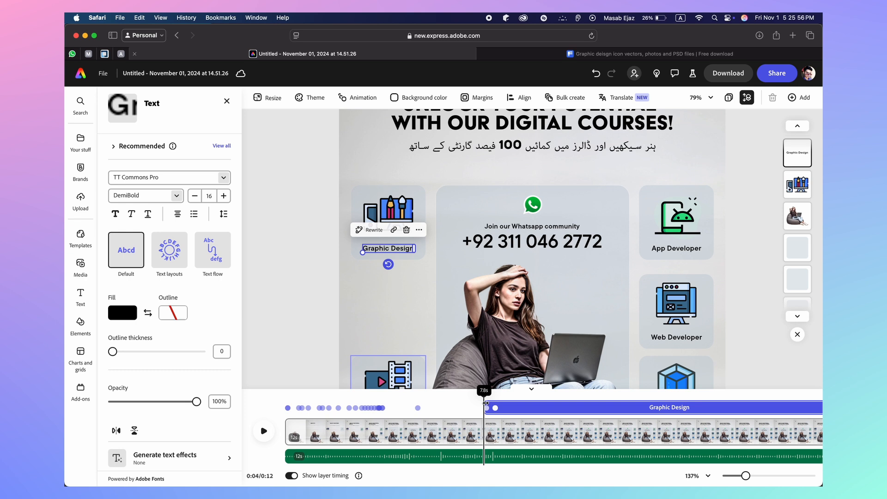
left_click(390, 208)
left_click_drag(324, 407, 484, 404)
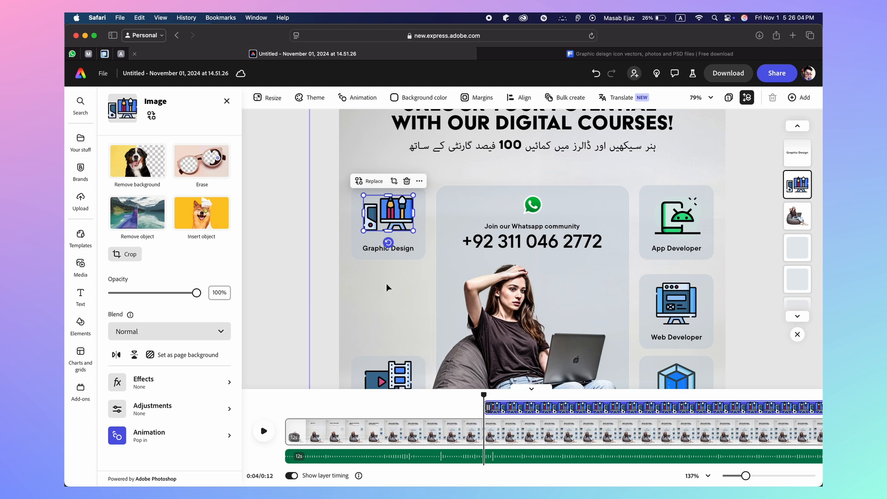
Reselect each Graphic Design layer to verify its timing, then preview at about 4.7 seconds
left_click(364, 256)
left_click(370, 250)
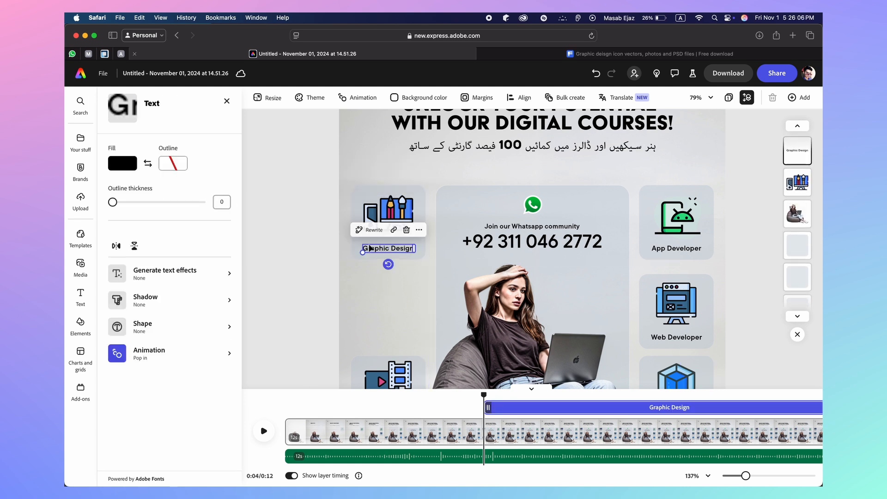
left_click(385, 205)
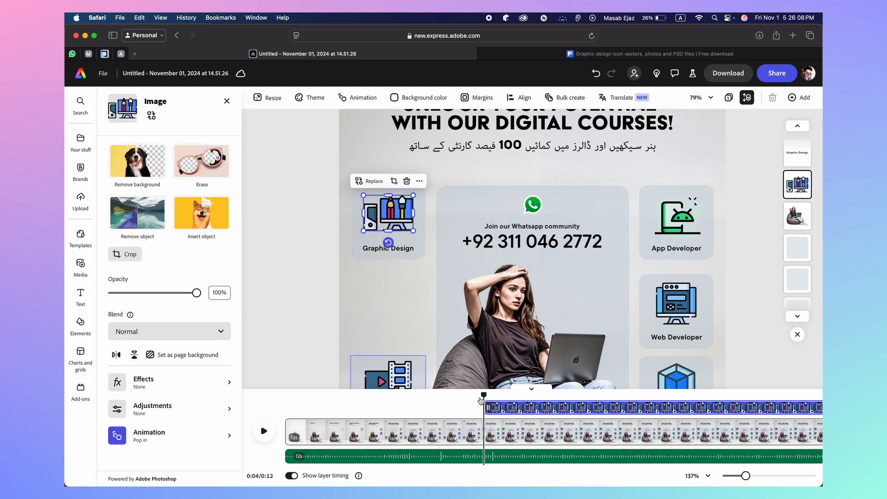
left_click_drag(485, 394, 505, 395)
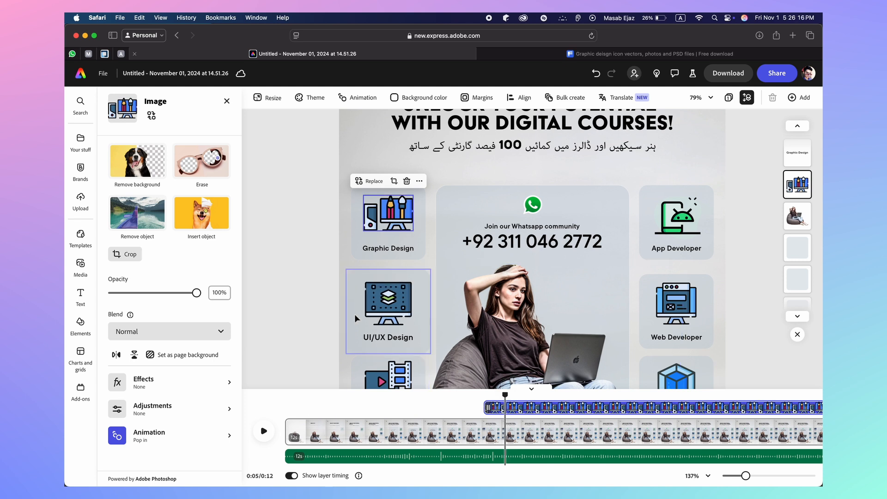
Delay the Video Editing icon to start at 7.4 s and give it a Pop entrance
scroll(354, 314, "down", 3)
left_click(384, 306)
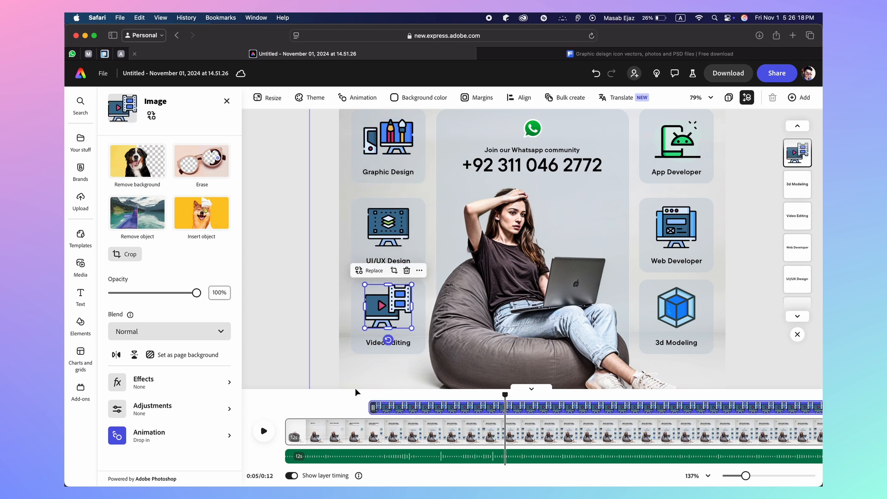
left_click_drag(376, 406, 505, 407)
left_click(127, 437)
scroll(165, 389, "down", 5)
left_click(169, 290)
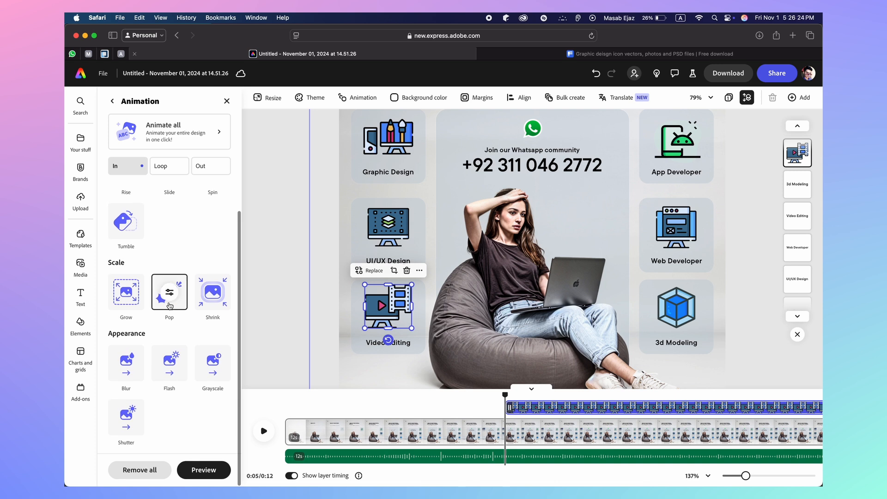
Switch the Video Editing label and tile animations from Drop to Pop
left_click(375, 341)
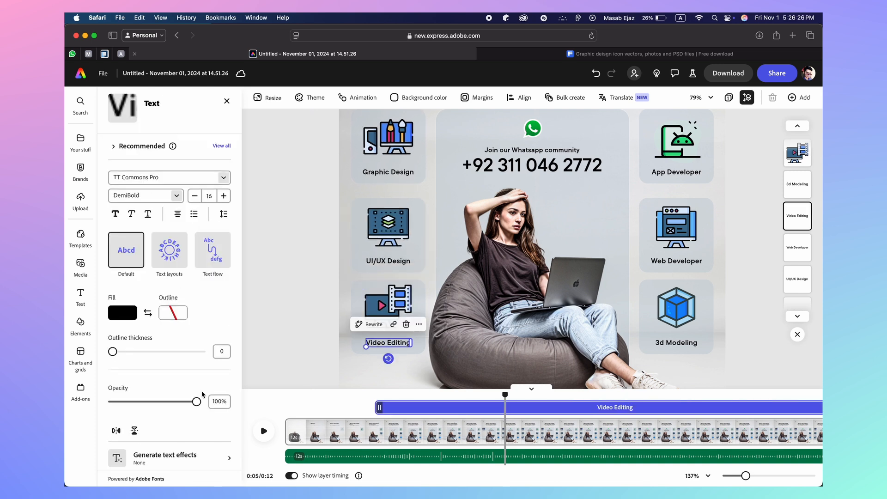
scroll(172, 416, "down", 5)
left_click(172, 450)
scroll(182, 374, "down", 5)
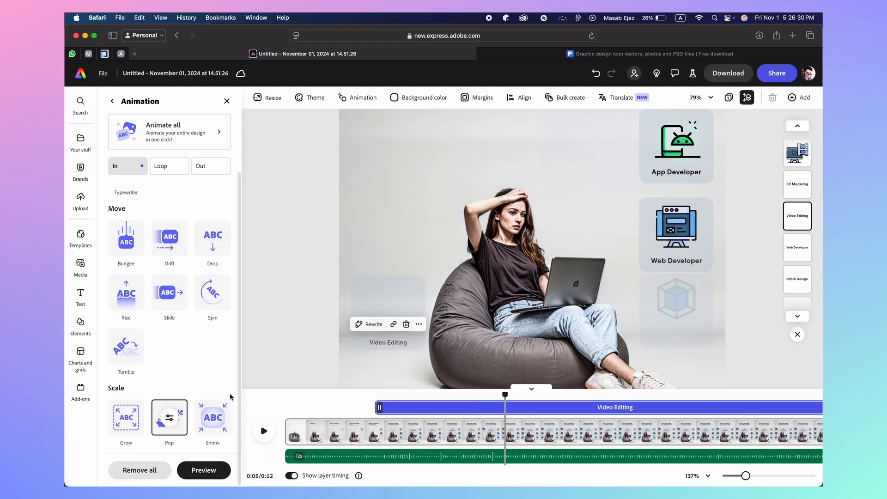
left_click(356, 334)
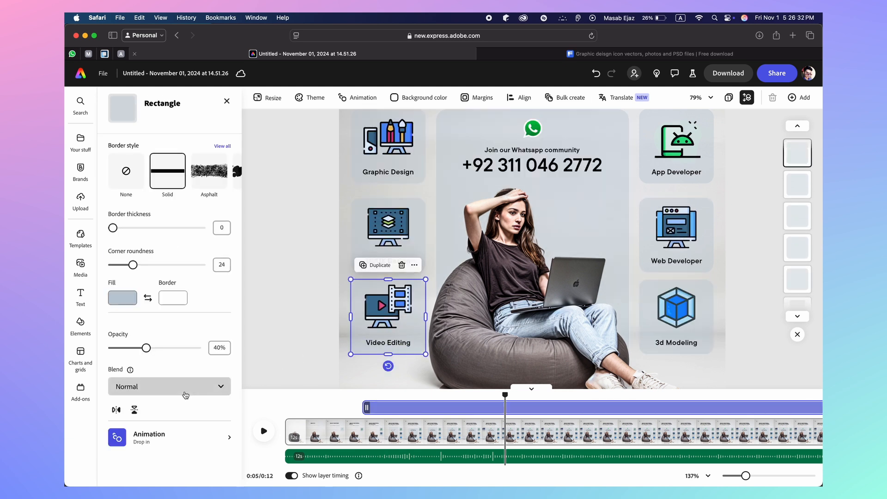
left_click(178, 432)
scroll(180, 389, "down", 2)
left_click(171, 418)
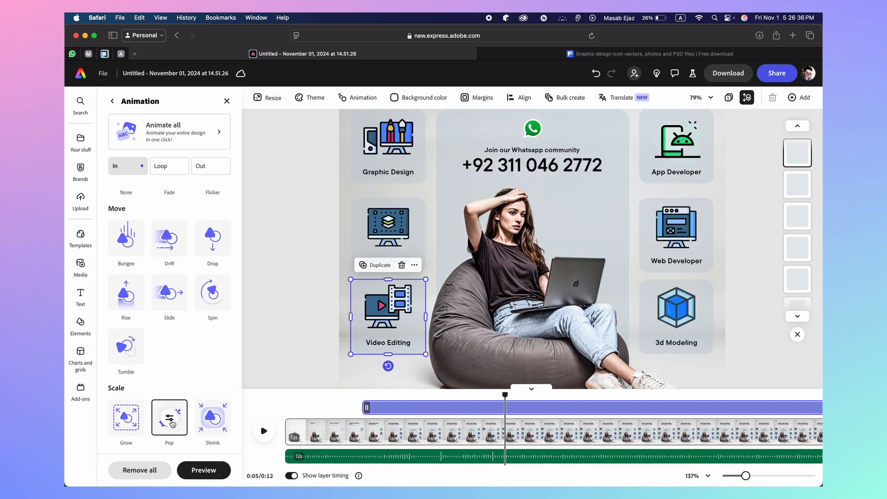
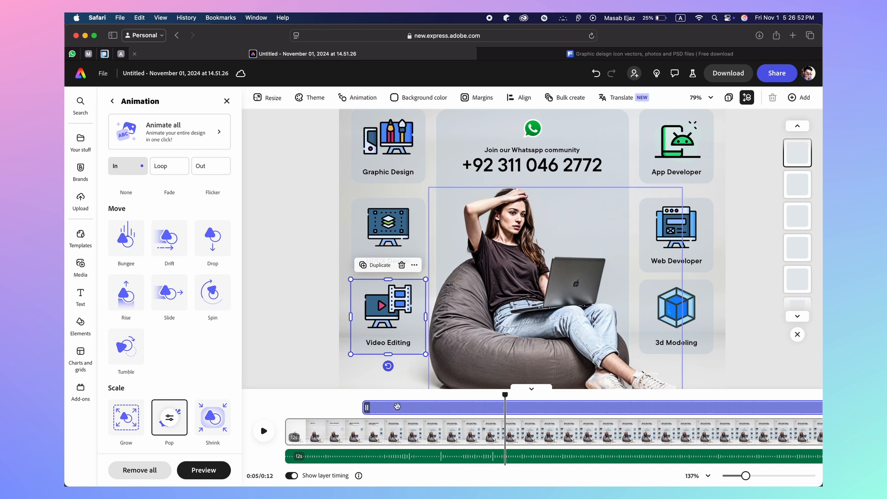
Move the start of the Video Editing icon and label layers to the playhead
left_click_drag(368, 407, 507, 407)
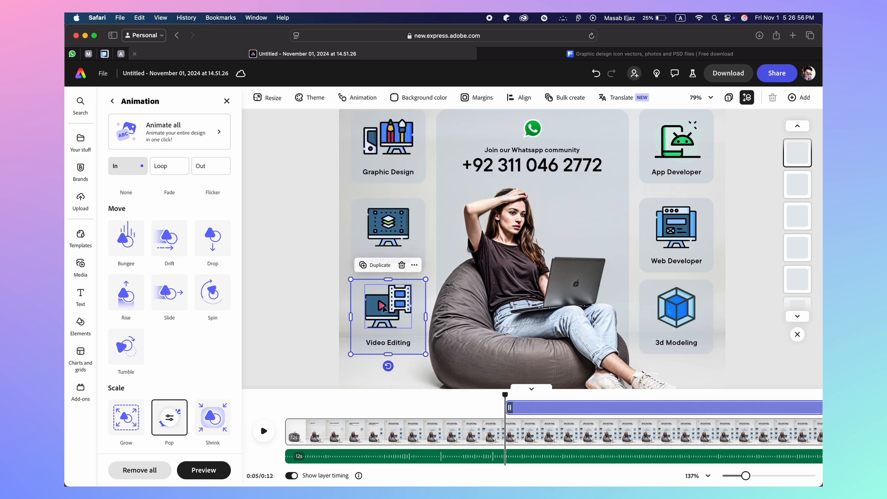
left_click(384, 311)
left_click(378, 345)
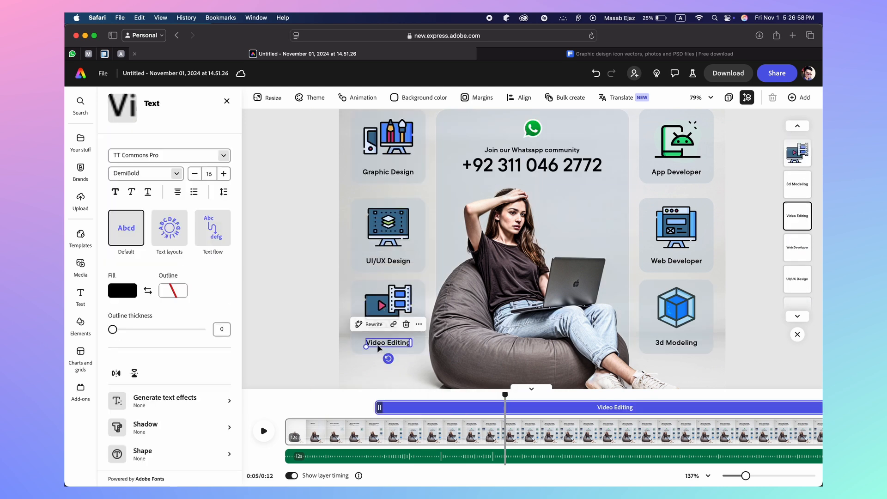
left_click_drag(502, 407, 506, 410)
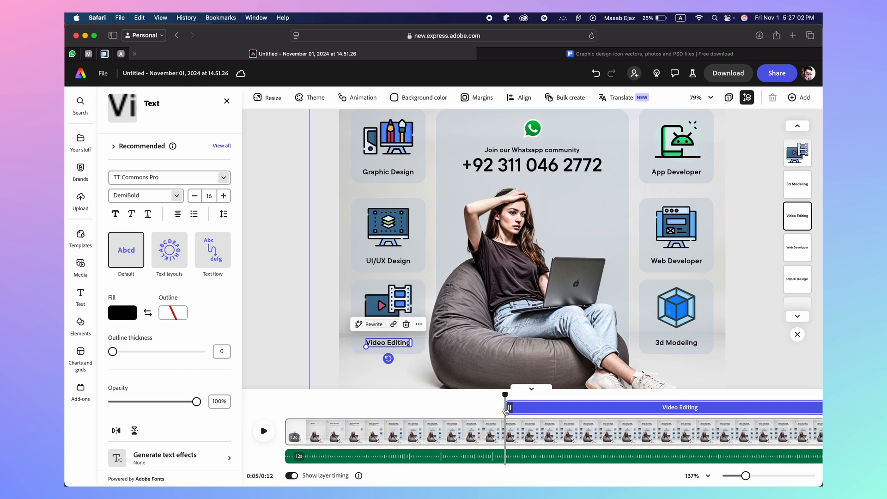
Rewind to 0:00 and play the whole poster animation from the start
left_click_drag(504, 396, 285, 396)
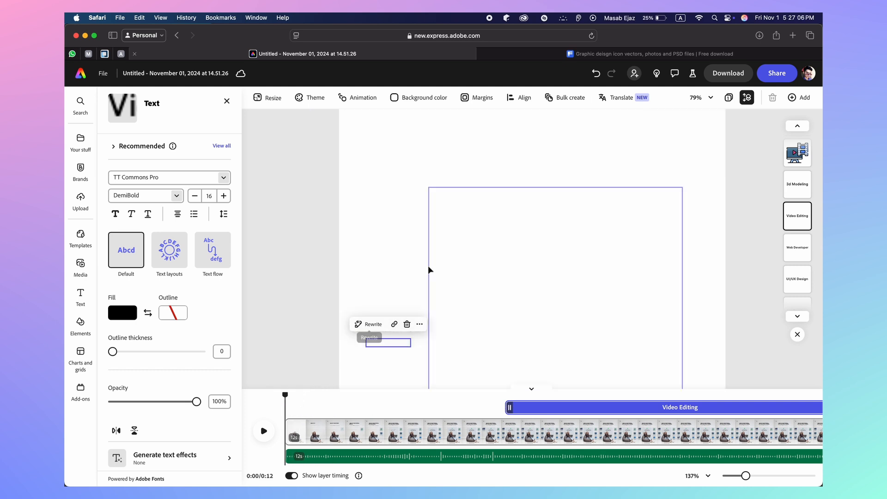
scroll(428, 267, "down", 5)
left_click(294, 308)
left_click(261, 431)
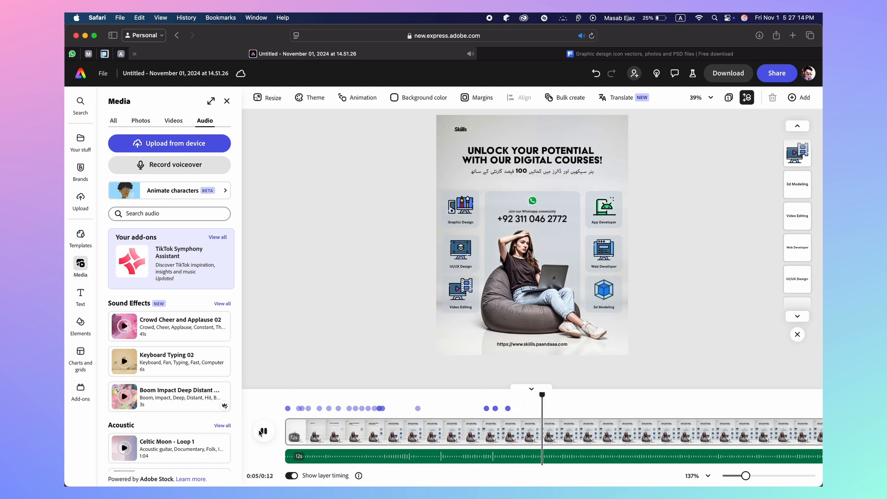
left_click(262, 431)
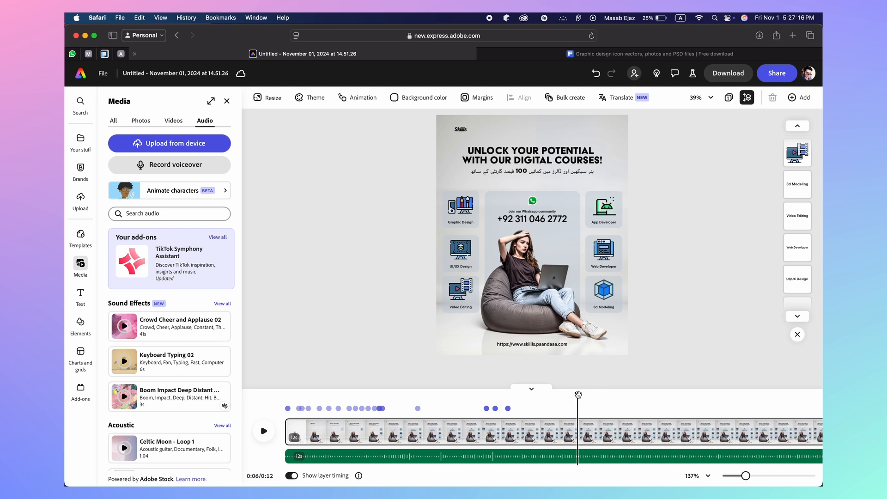
left_click_drag(578, 395, 442, 408)
left_click(263, 432)
left_click(263, 432)
left_click_drag(554, 394, 451, 421)
left_click(264, 431)
left_click_drag(494, 395, 434, 402)
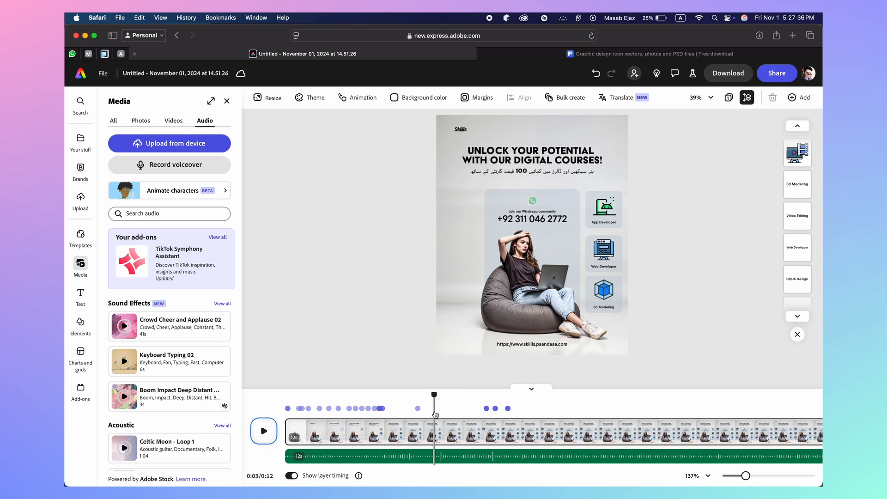
left_click(273, 433)
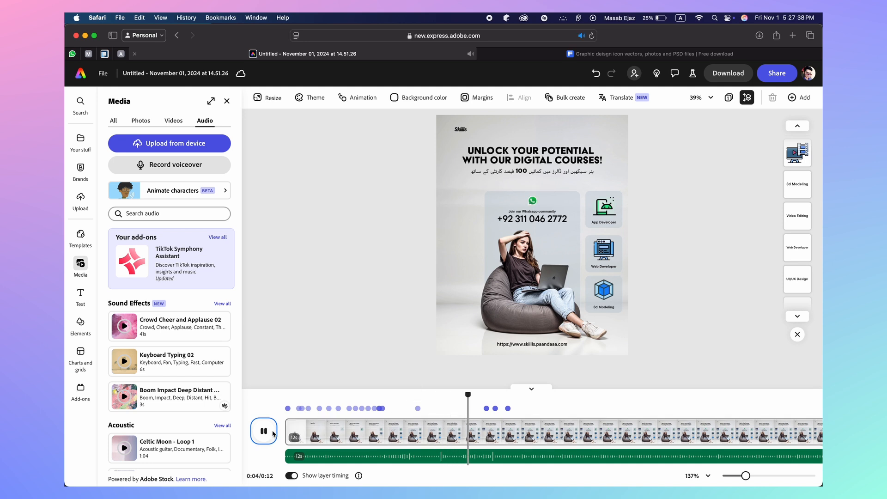
key("space")
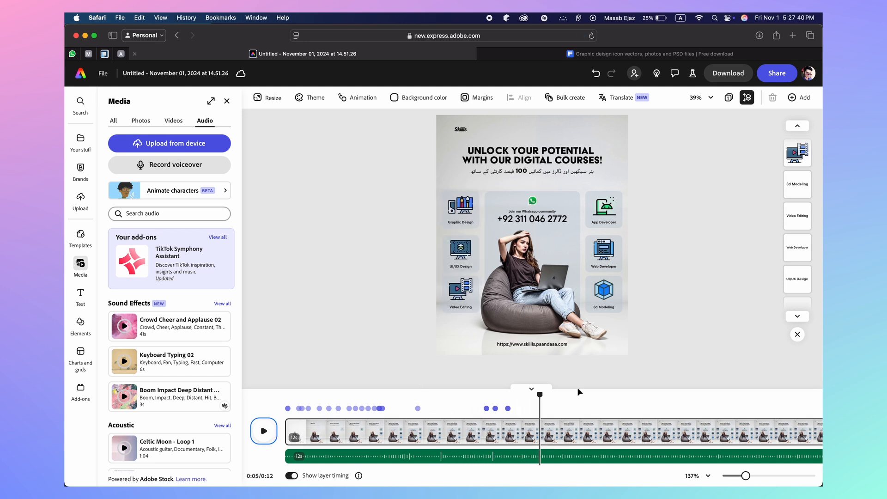
left_click_drag(540, 395, 441, 396)
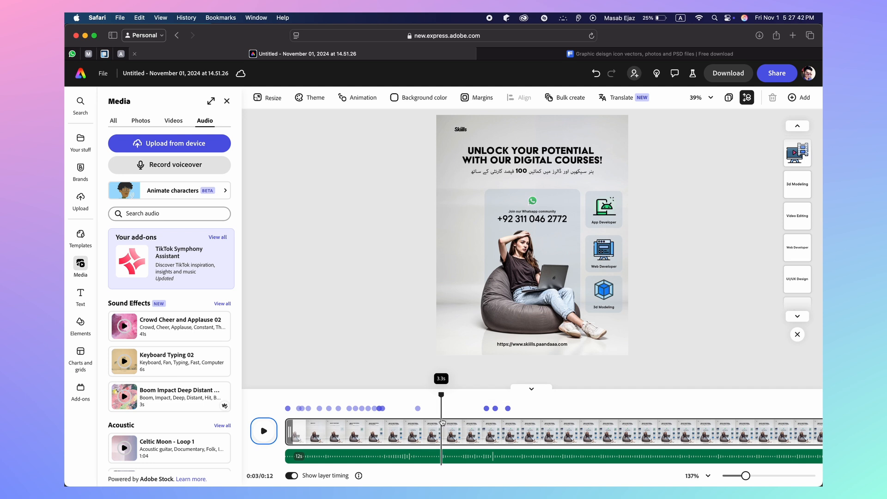
key("space")
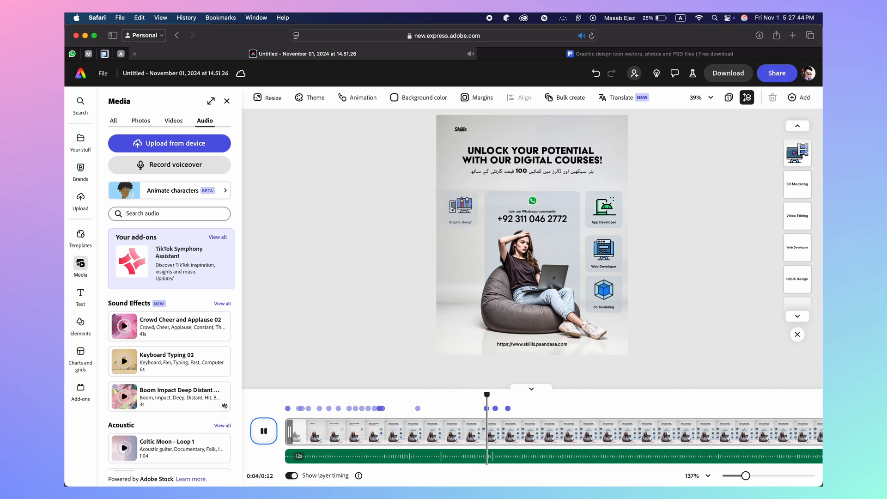
key("space")
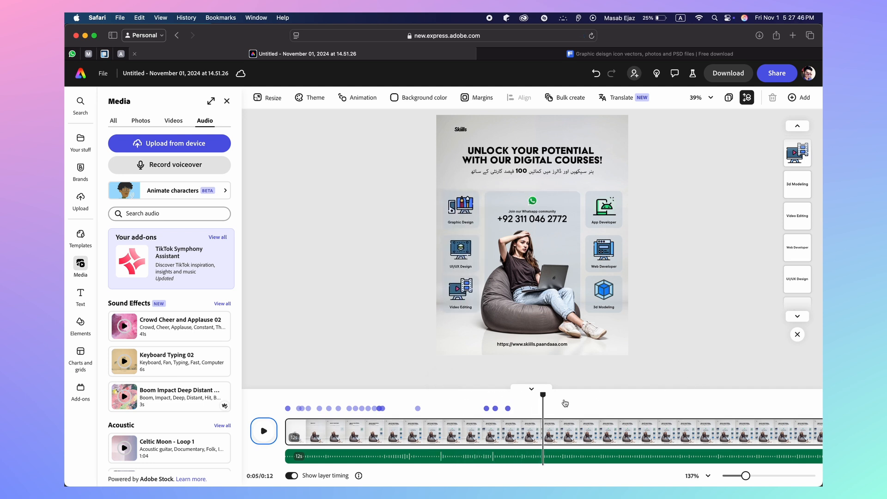
left_click_drag(542, 396, 426, 420)
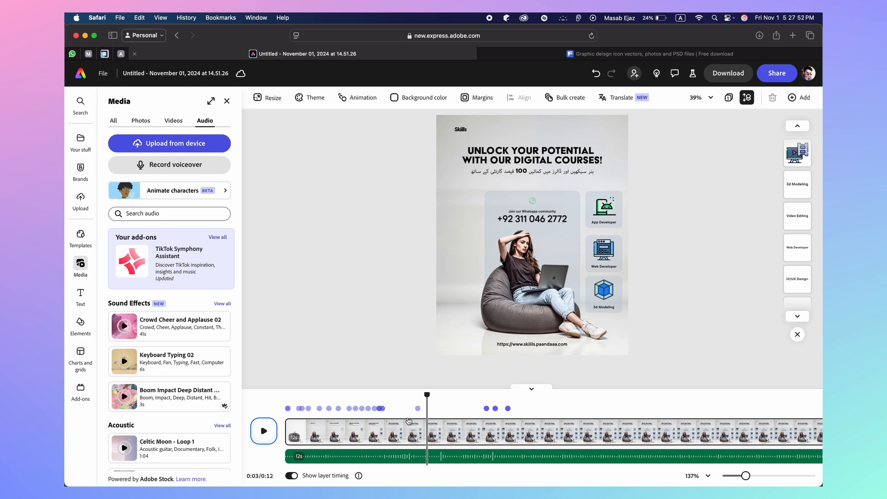
left_click(261, 429)
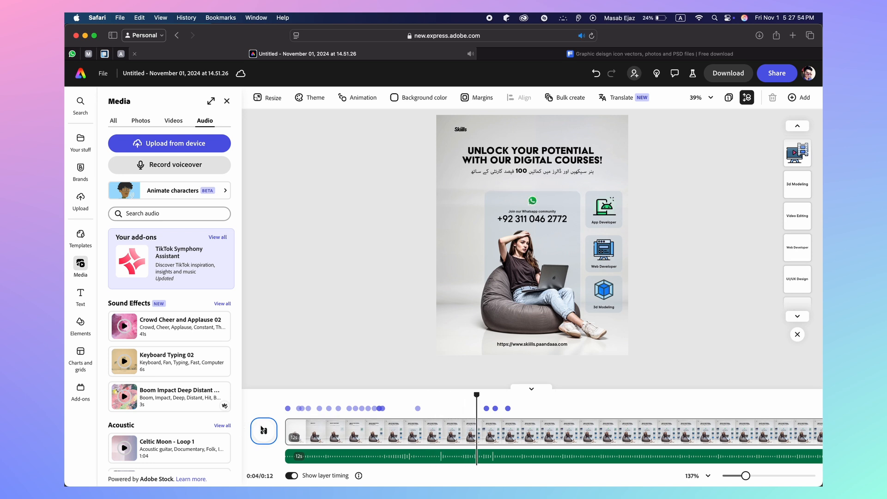
left_click(263, 430)
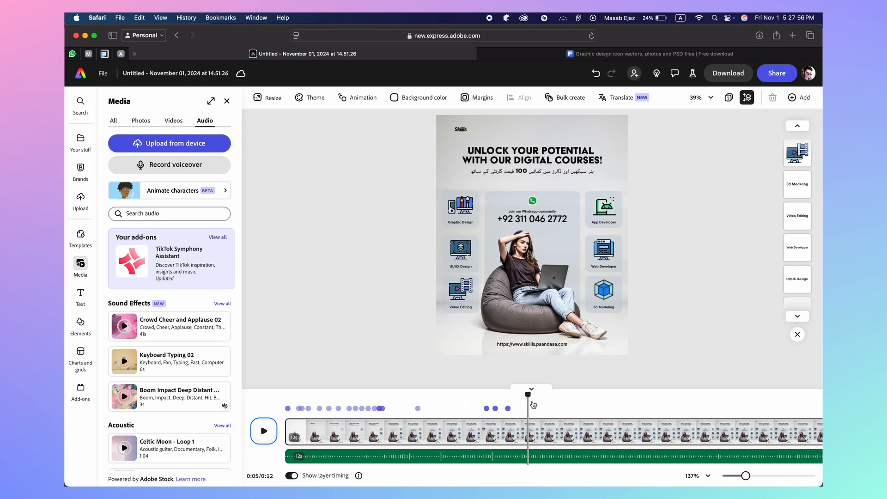
left_click_drag(528, 395, 410, 409)
left_click(264, 431)
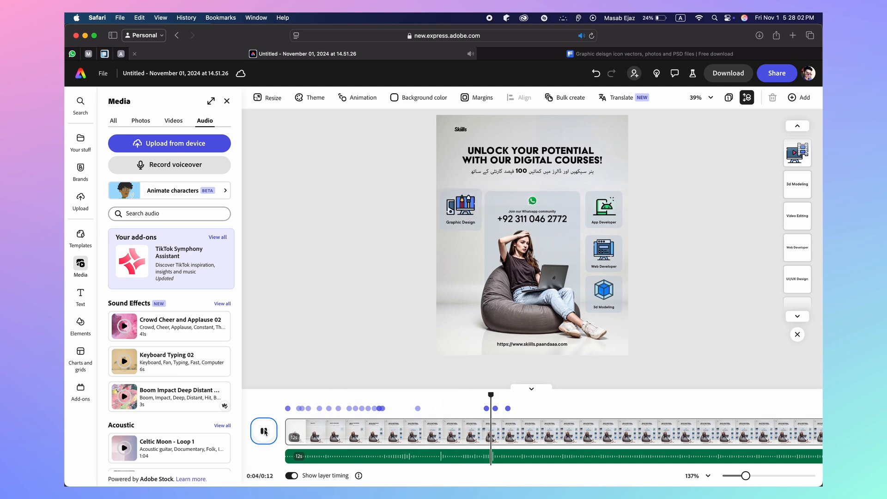
left_click(264, 431)
left_click_drag(522, 396, 429, 413)
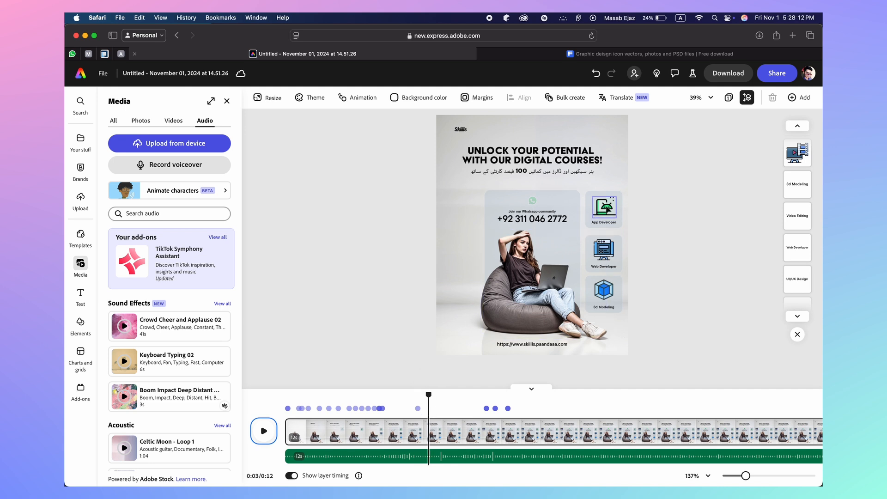
left_click(604, 207)
Delay the App Developer icon to the playhead and give it a Pop entrance
left_click_drag(331, 407, 431, 407)
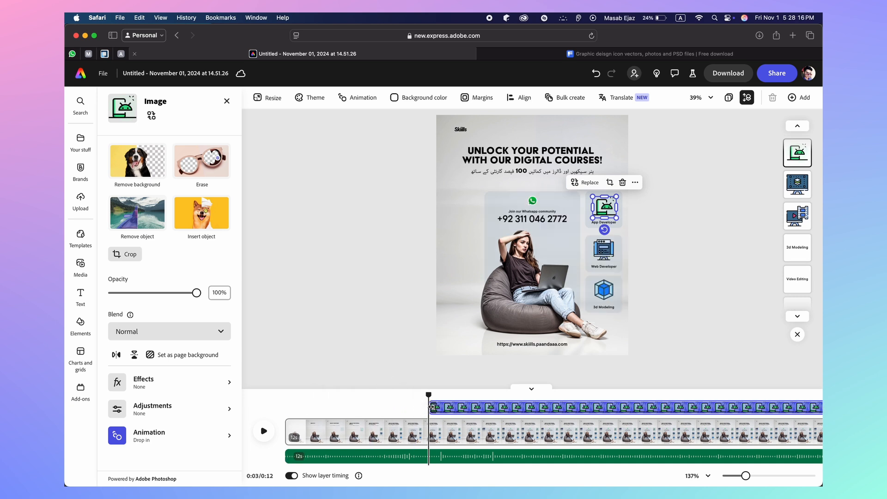
left_click(139, 437)
scroll(171, 360, "down", 5)
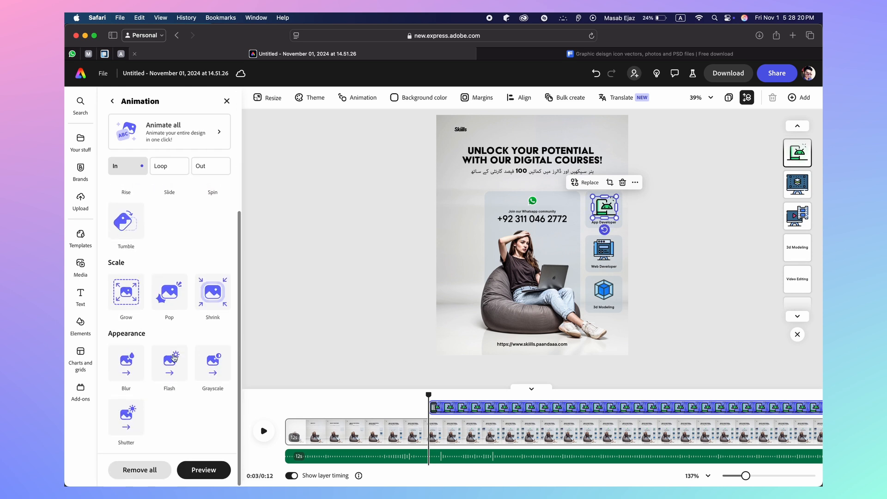
left_click(167, 298)
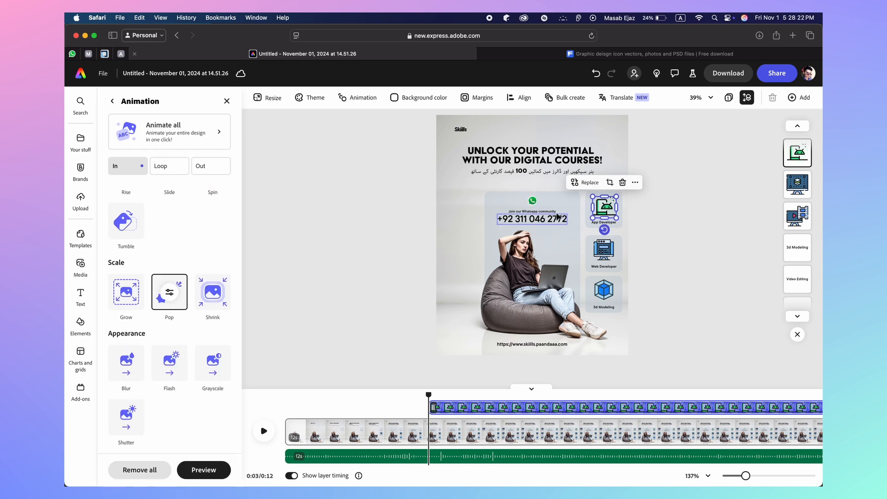
Undo a mistaken label timing change and reapply Pop to the App Developer icon
left_click(596, 222)
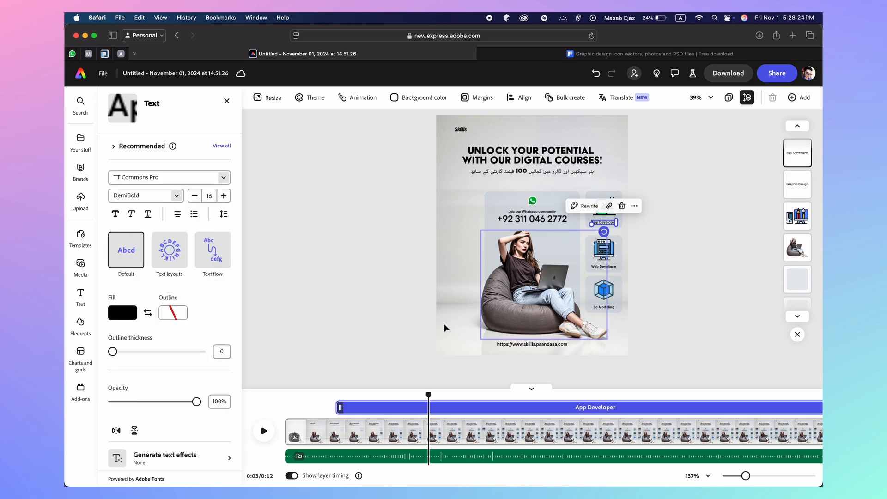
left_click_drag(344, 406, 420, 407)
key("super+z")
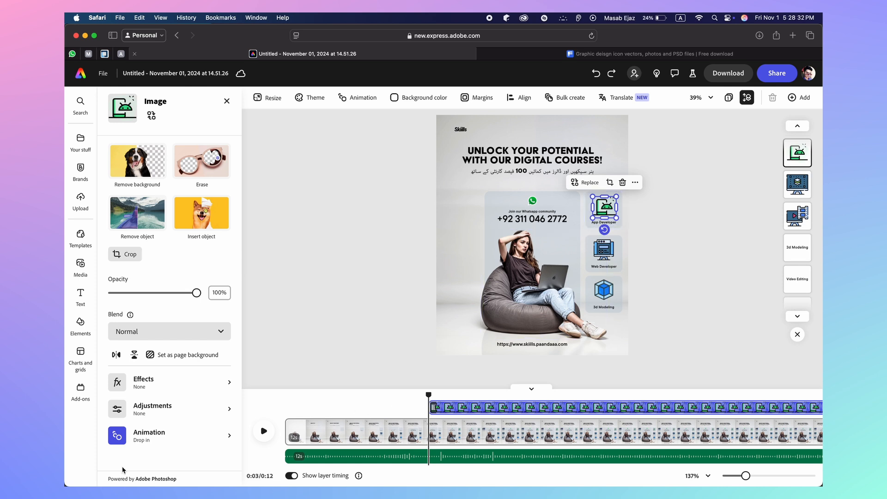
left_click(139, 436)
scroll(165, 402, "down", 5)
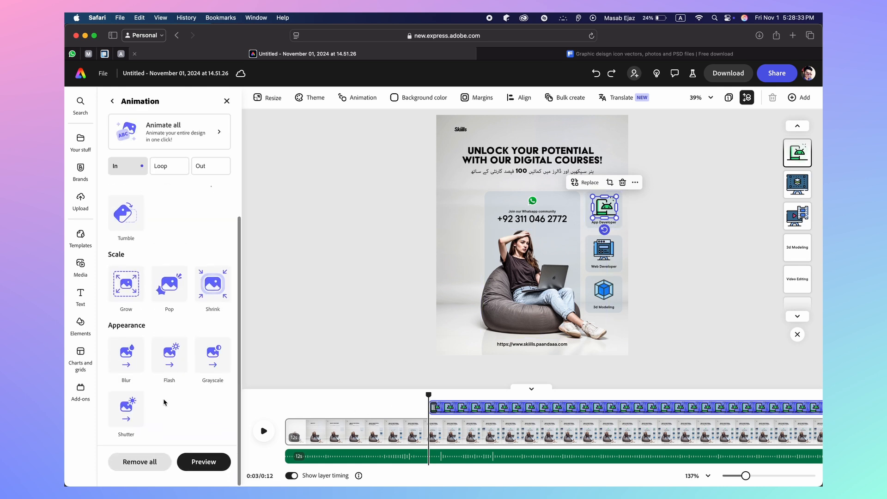
left_click(169, 297)
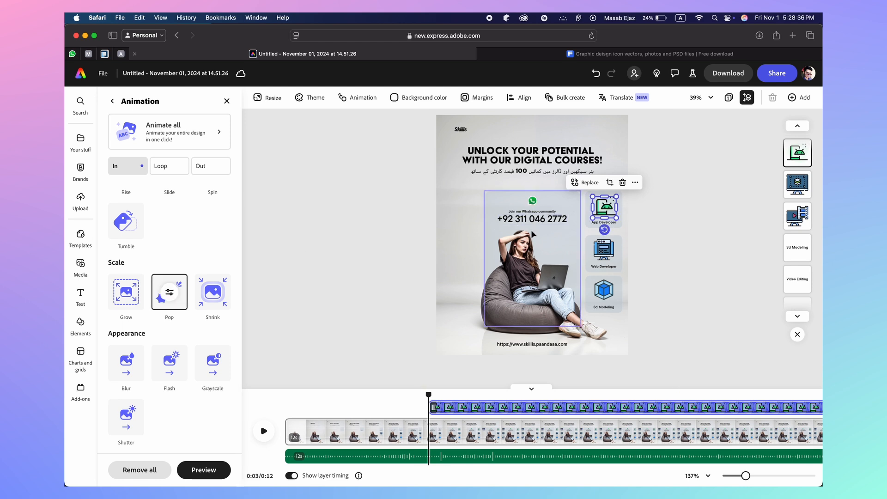
Start the App Developer label at the playhead with a Pop entrance
left_click(603, 222)
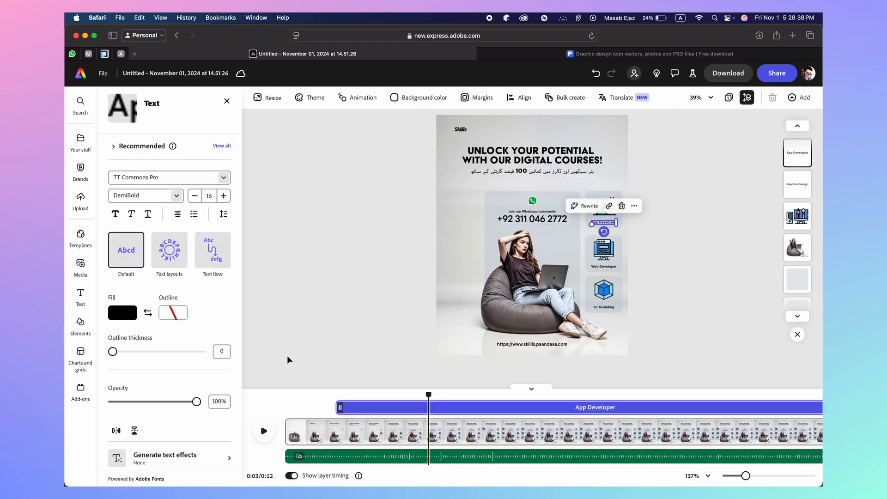
left_click_drag(340, 406, 429, 407)
scroll(171, 369, "down", 5)
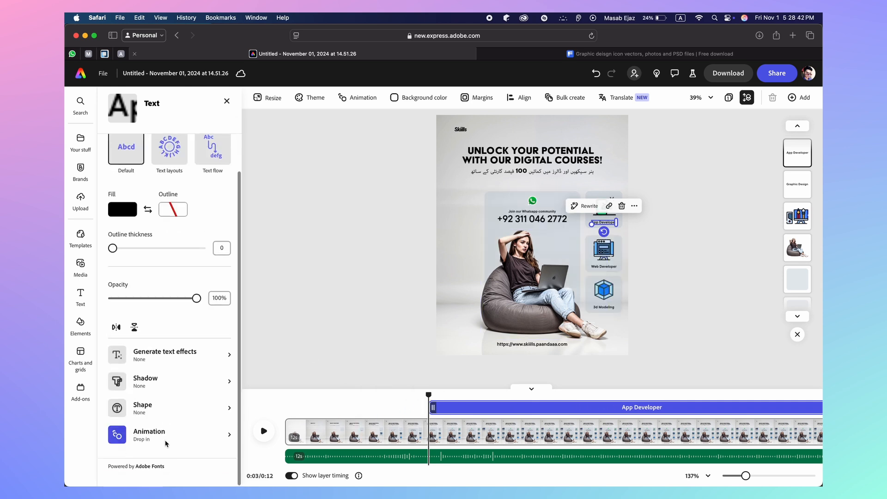
left_click(139, 445)
scroll(175, 369, "down", 5)
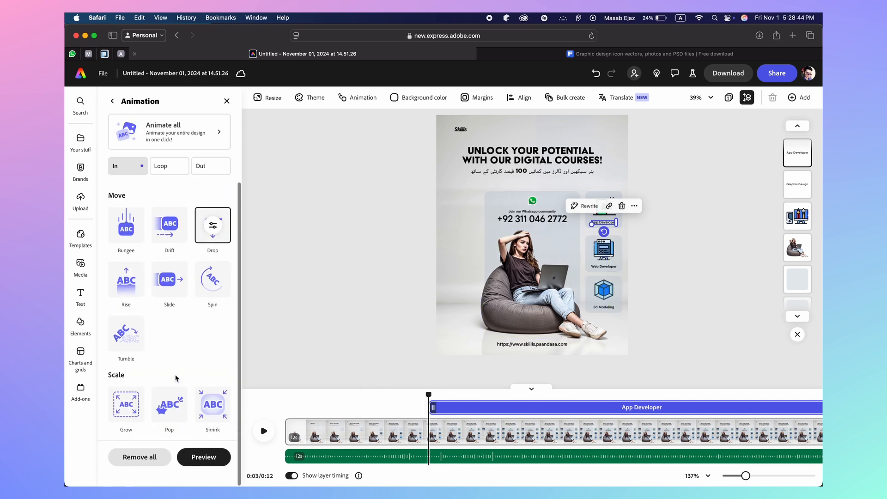
left_click(171, 419)
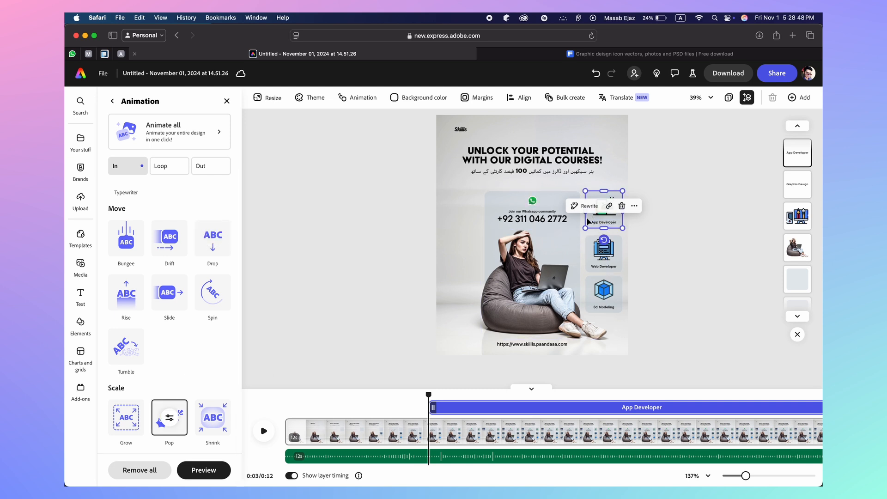
Delay the App Developer card to about 3 seconds with Pop, previewing at 3.2 s
left_click(614, 203)
left_click_drag(322, 408, 430, 407)
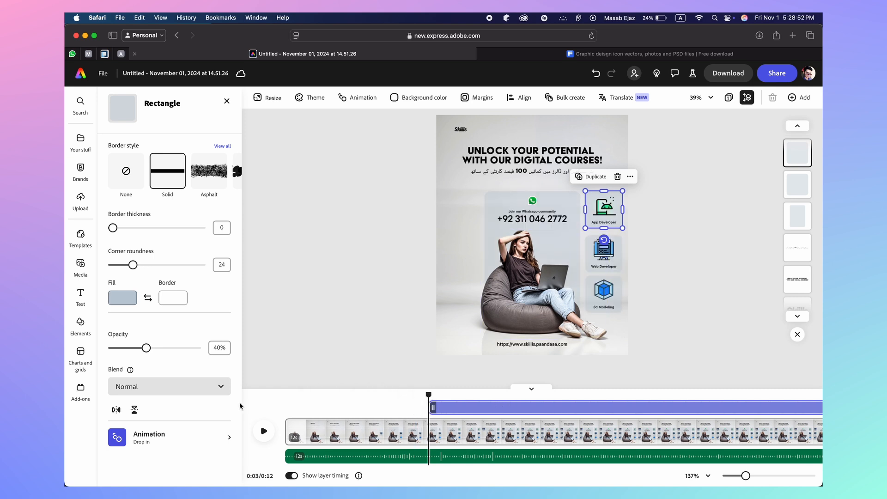
left_click(161, 442)
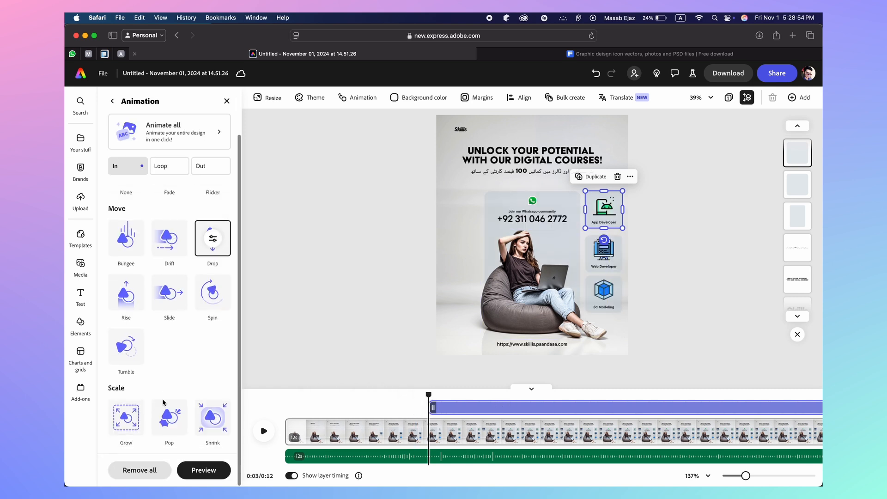
left_click(170, 412)
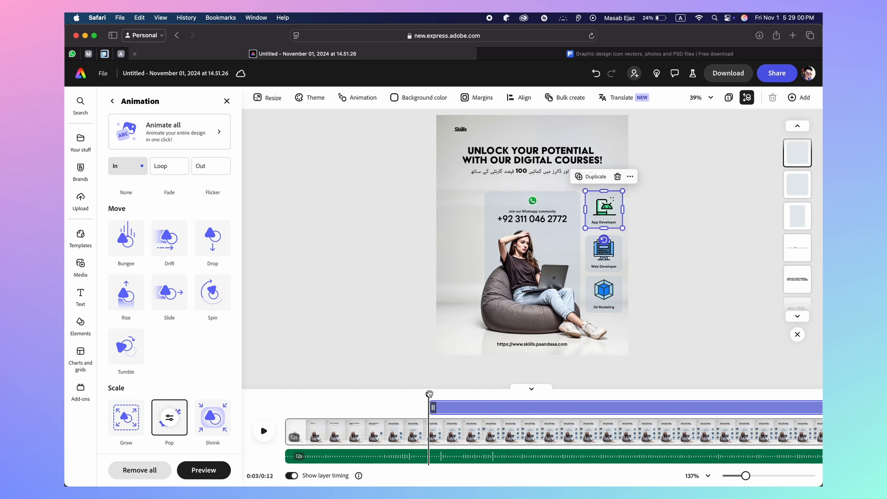
left_click_drag(429, 393, 435, 393)
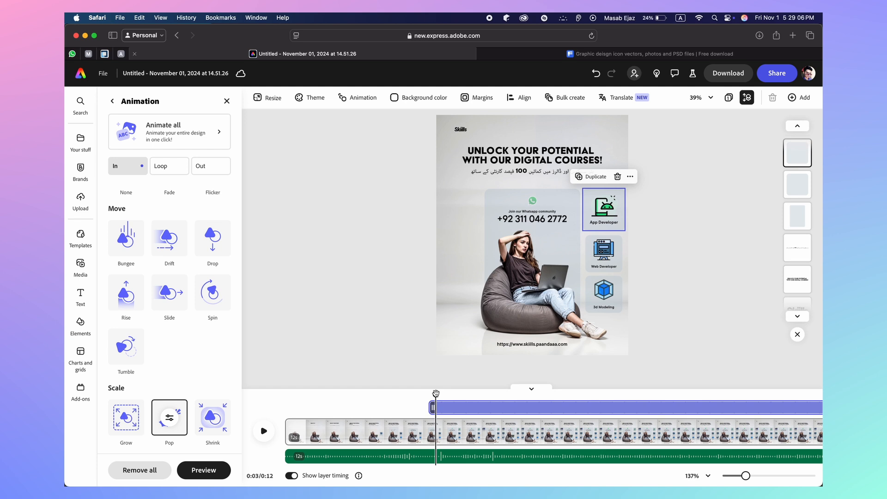
Delay the Web Developer icon to about 3 seconds with a Pop entrance
left_click(610, 254)
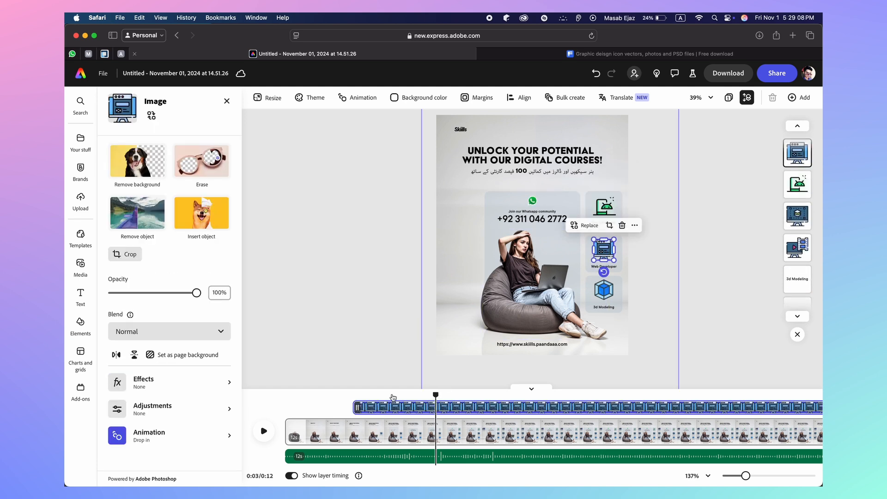
left_click_drag(357, 407, 436, 406)
left_click(182, 433)
scroll(182, 397, "down", 5)
left_click(169, 289)
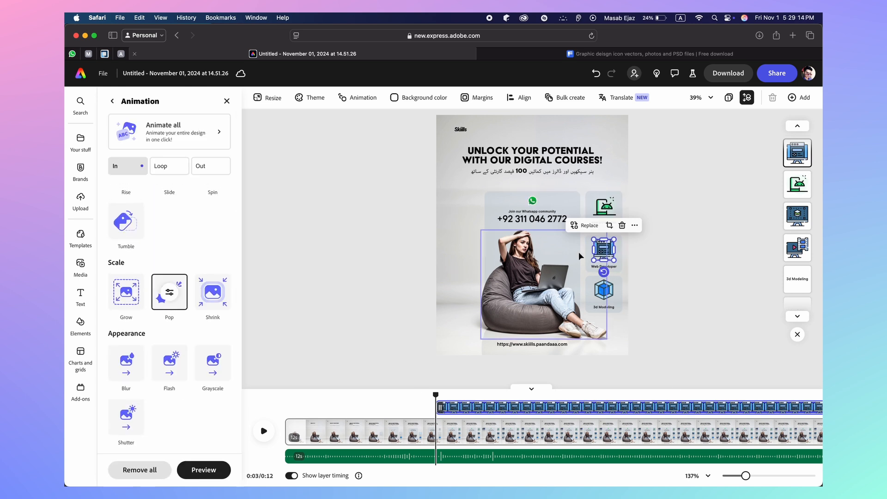
Delay the Web Developer card to about 3 seconds with a Pop entrance
left_click(621, 260)
left_click_drag(351, 407, 435, 407)
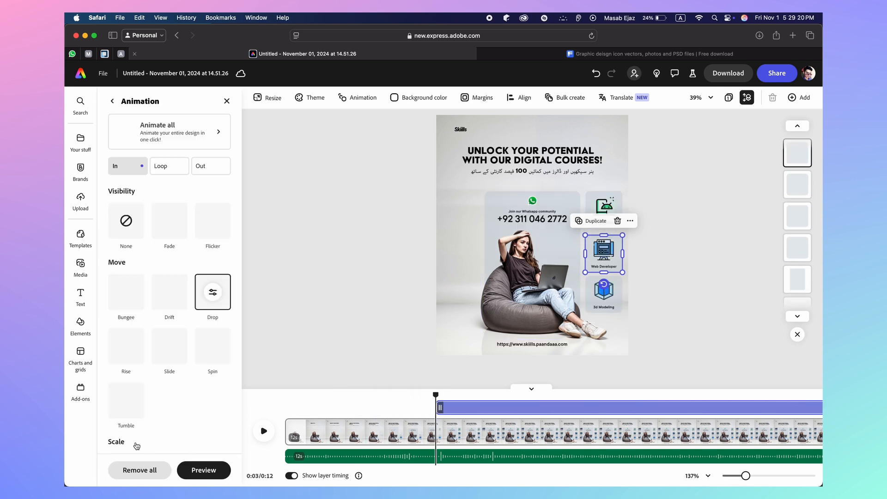
scroll(157, 430, "down", 2)
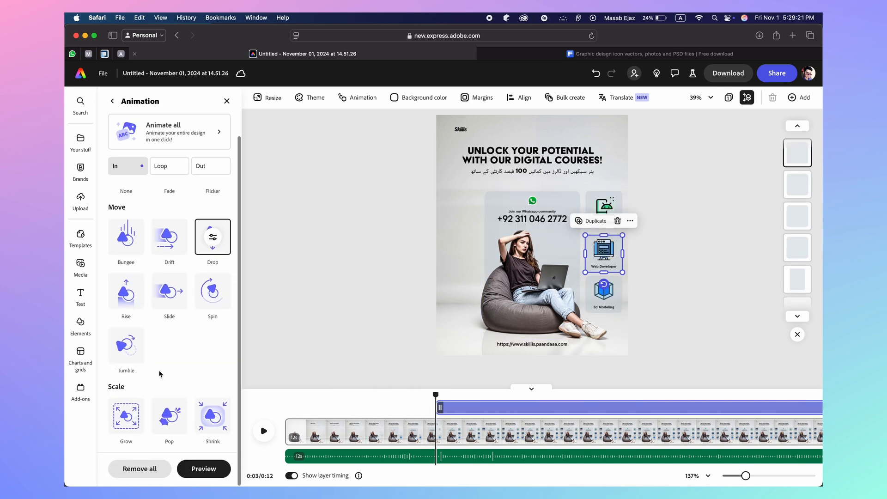
left_click(169, 417)
Start the Web Developer label around 3 seconds with Pop, then preview at 3.2 s
double_click(599, 266)
left_click_drag(365, 409, 435, 408)
scroll(197, 454, "down", 2)
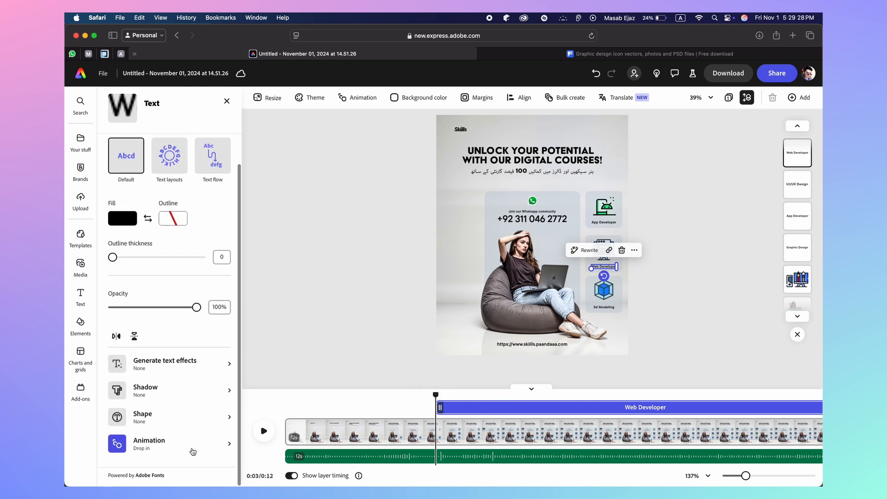
left_click(197, 450)
scroll(176, 351, "down", 4)
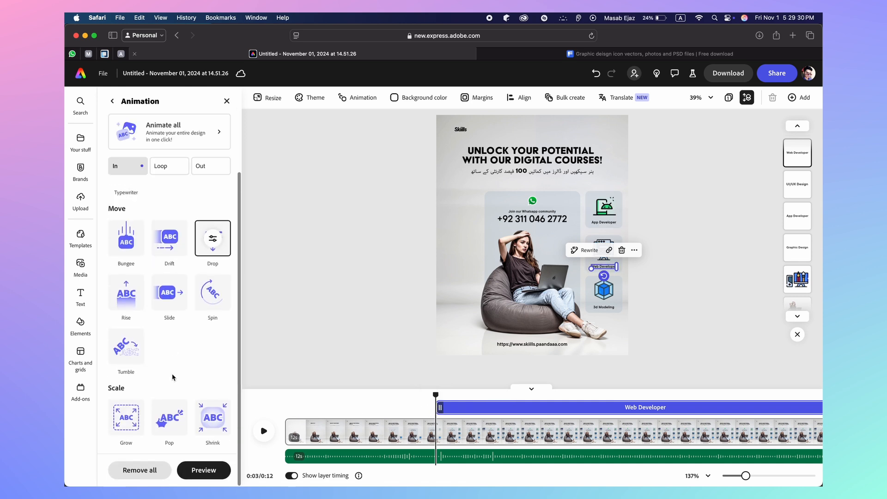
left_click(173, 429)
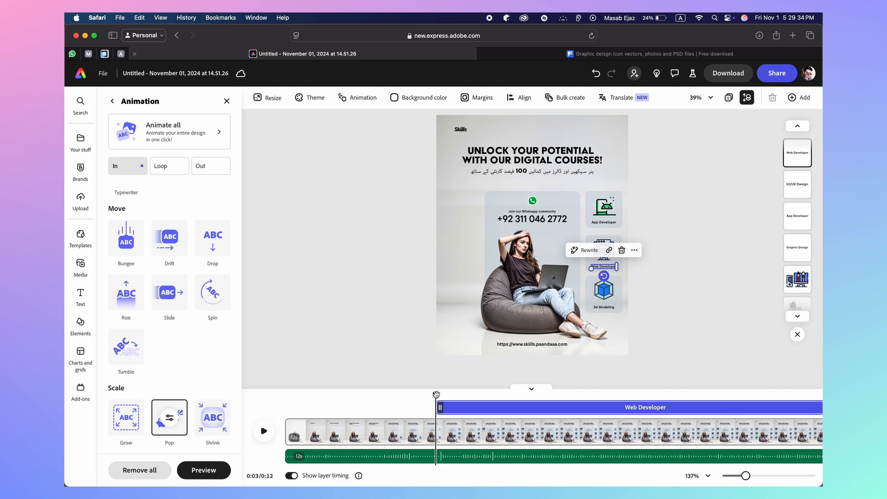
left_click_drag(436, 395, 456, 396)
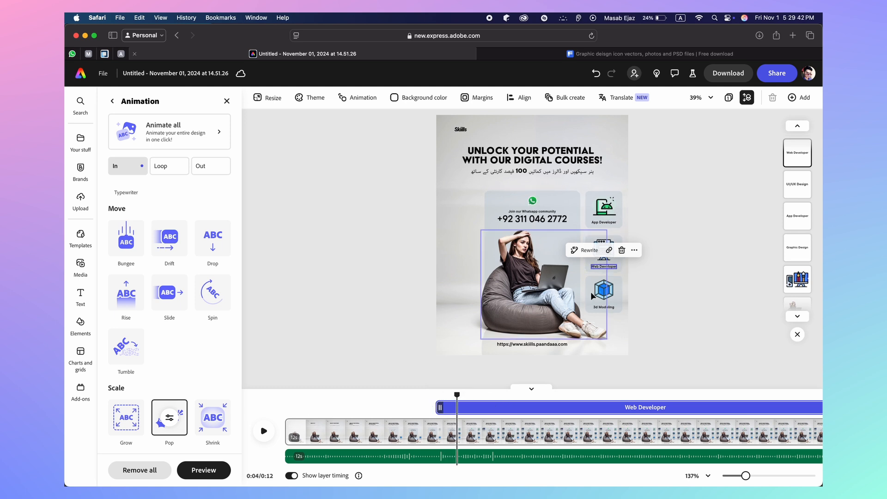
left_click(607, 293)
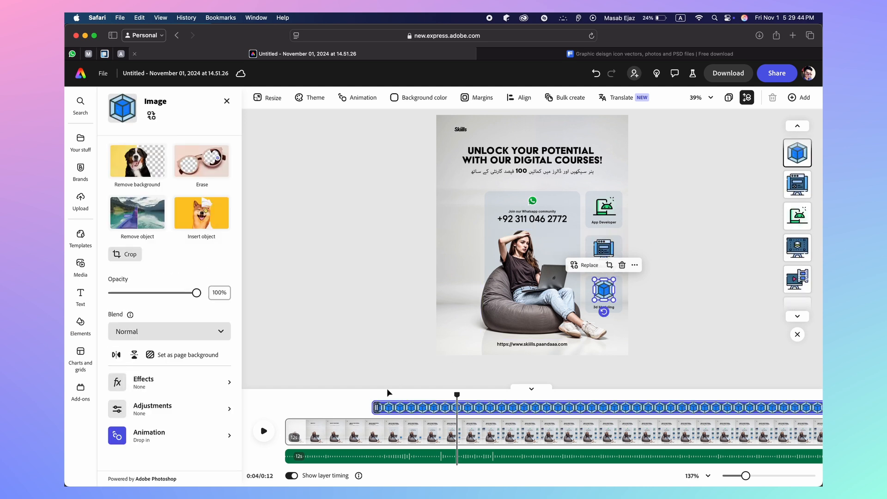
Delay the 3d Modeling icon to the playhead and give it a Pop entrance
left_click_drag(377, 406, 459, 404)
left_click(165, 444)
scroll(166, 407, "down", 5)
left_click(169, 293)
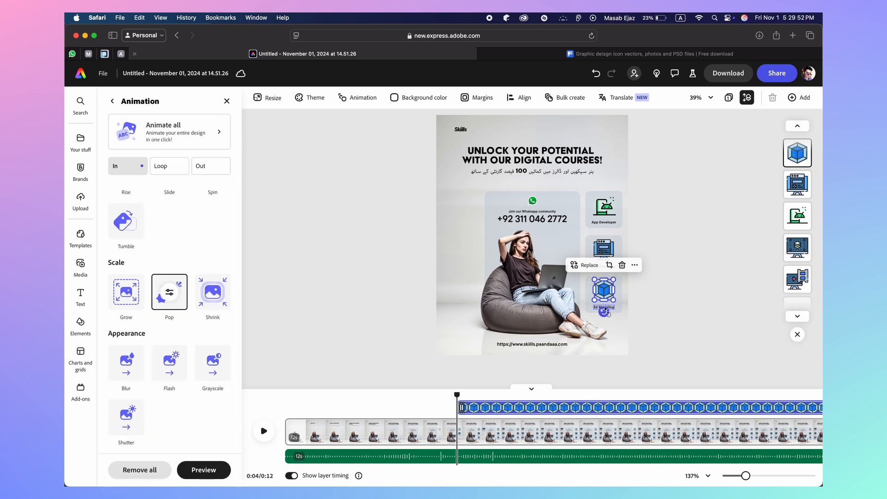
Delay the 3d Modeling label to the playhead with a Pop entrance
left_click(612, 308)
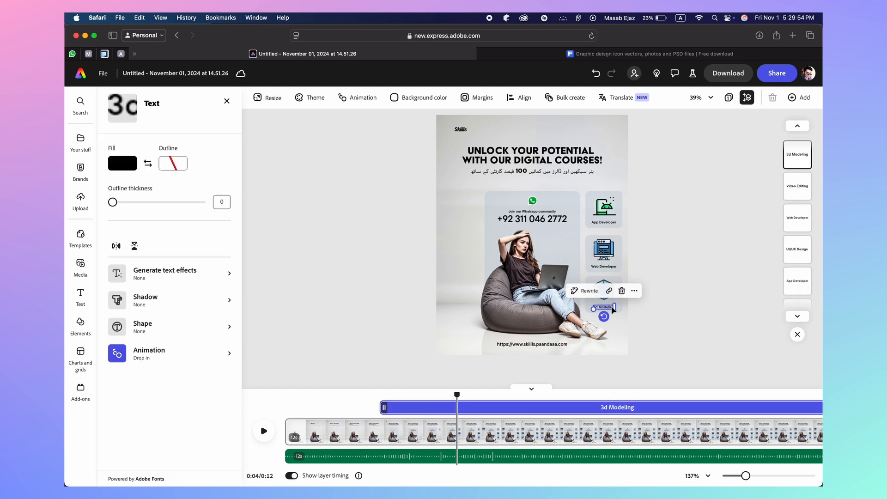
left_click_drag(385, 408, 457, 408)
scroll(155, 441, "down", 3)
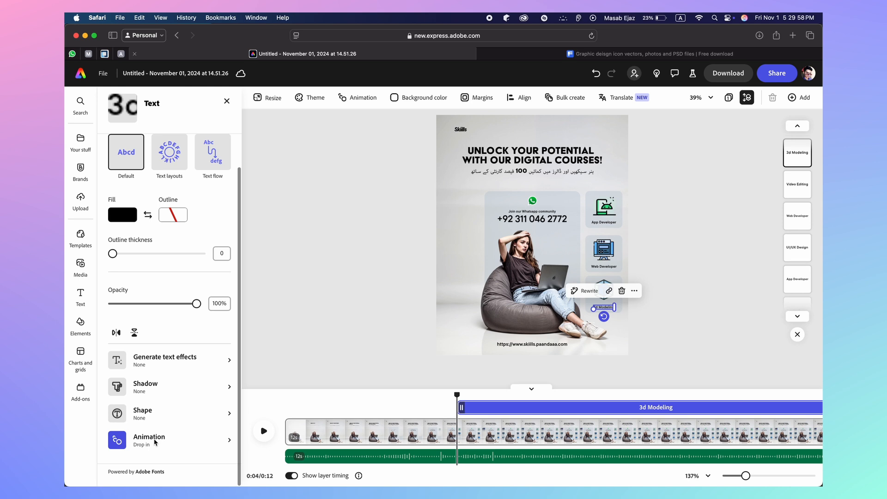
left_click(157, 436)
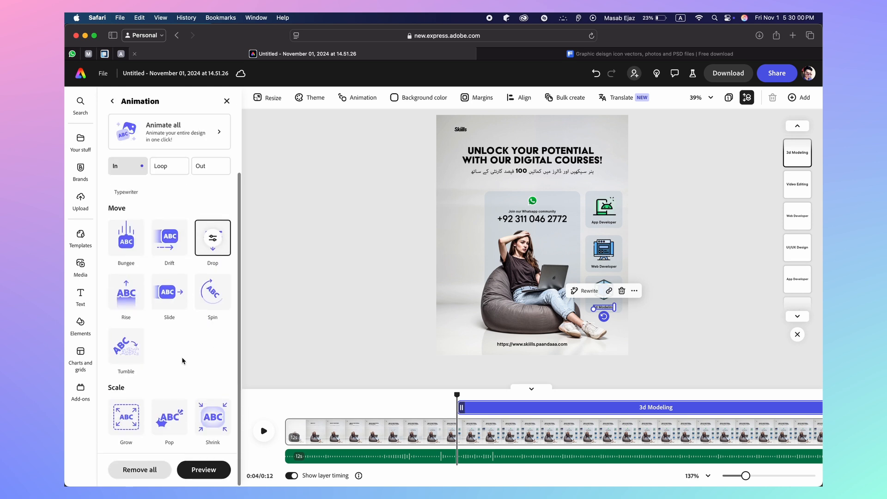
left_click(176, 413)
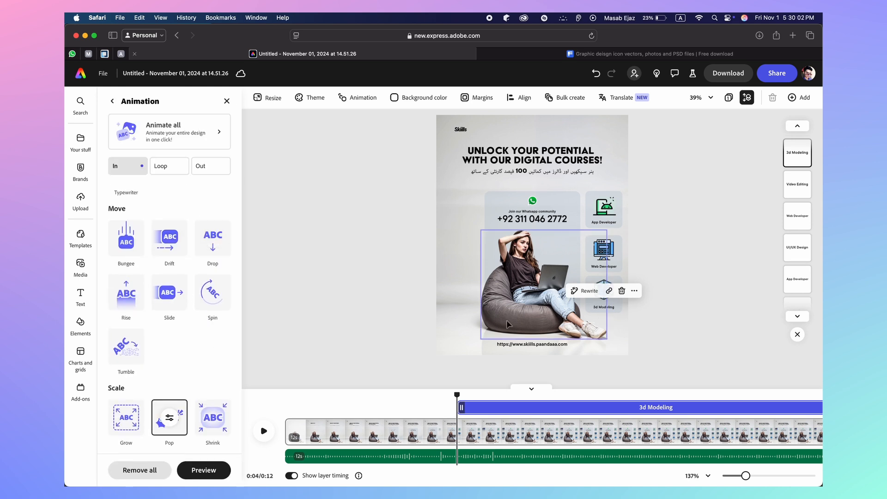
Delay the 3d Modeling card to around 4 seconds with a Pop entrance
left_click(622, 304)
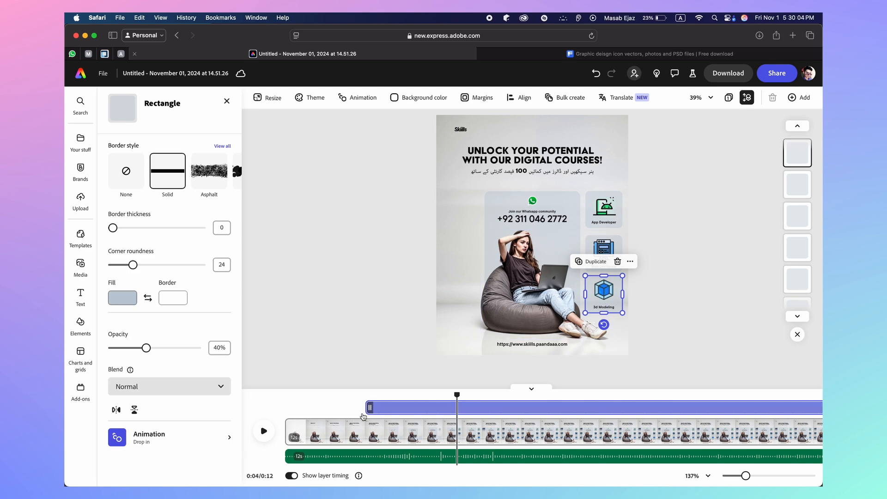
left_click_drag(372, 407, 457, 407)
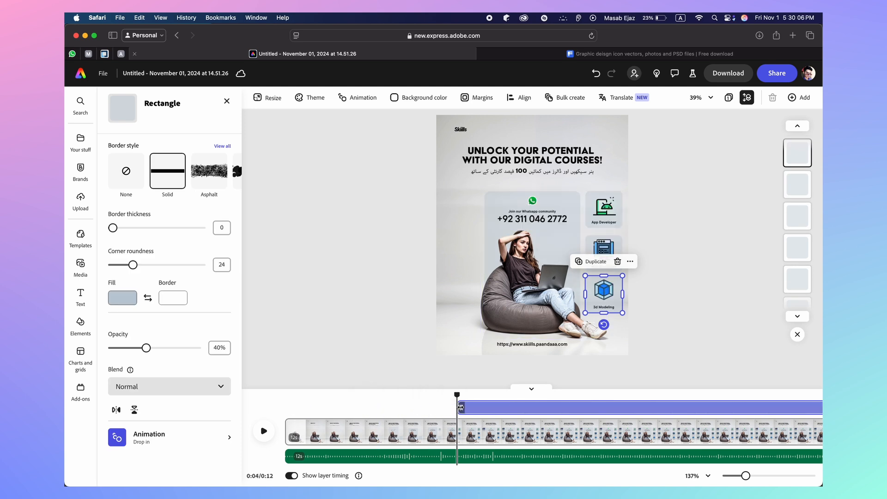
left_click(144, 443)
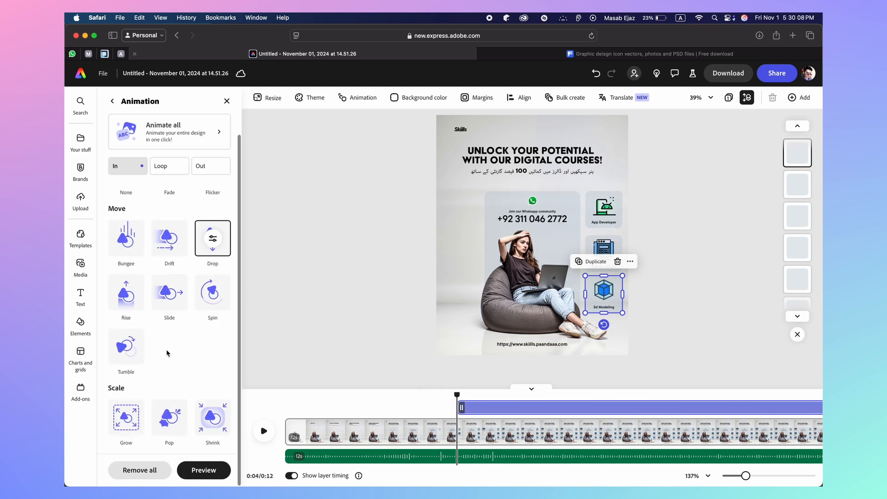
left_click(169, 415)
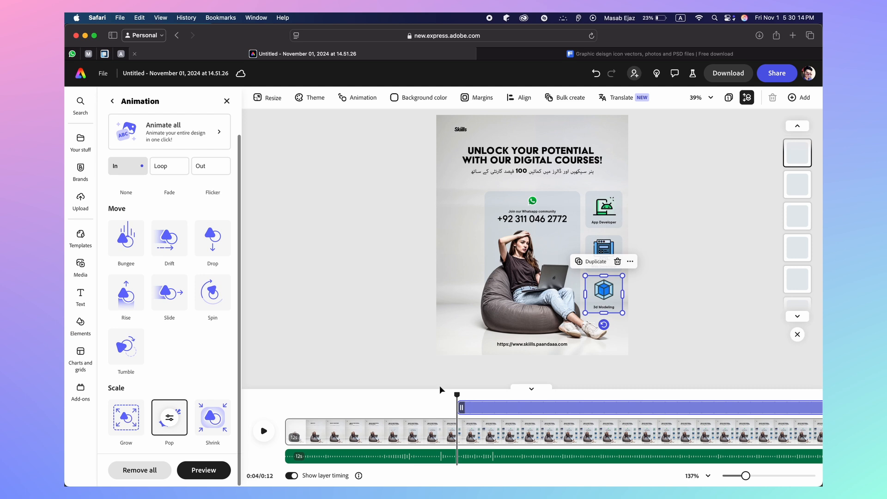
left_click_drag(457, 395, 323, 405)
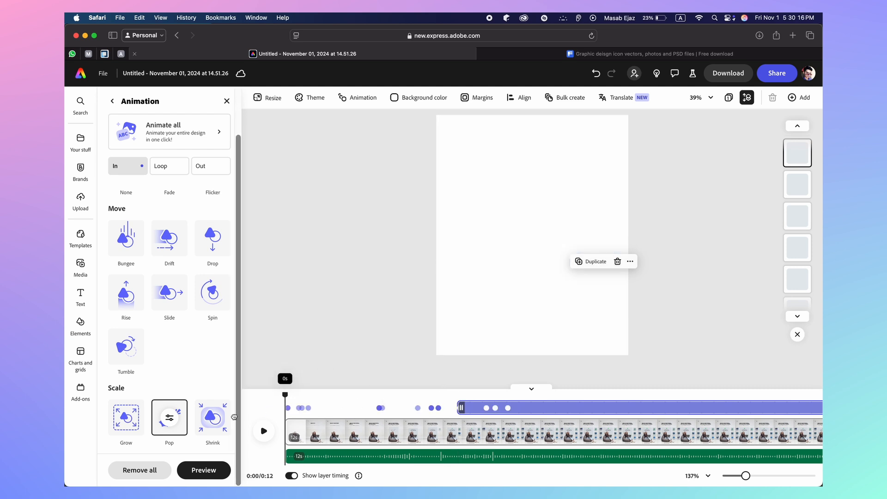
left_click(261, 431)
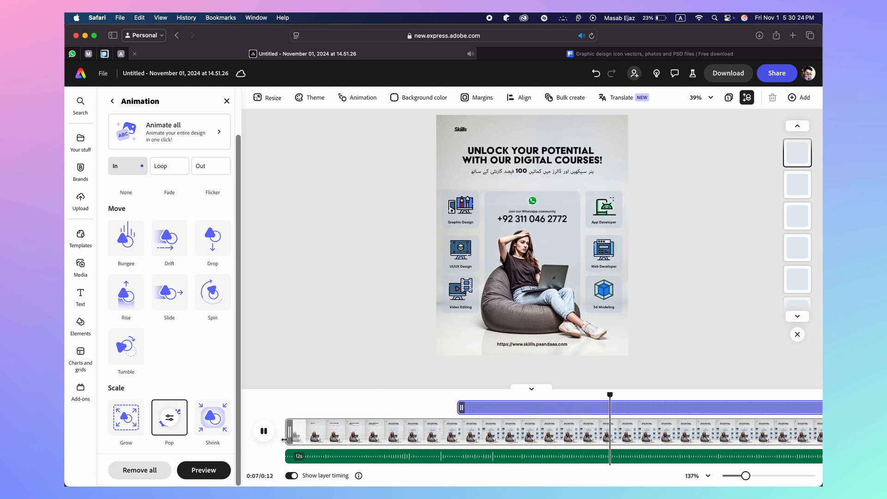
left_click(264, 431)
left_click_drag(629, 394, 283, 394)
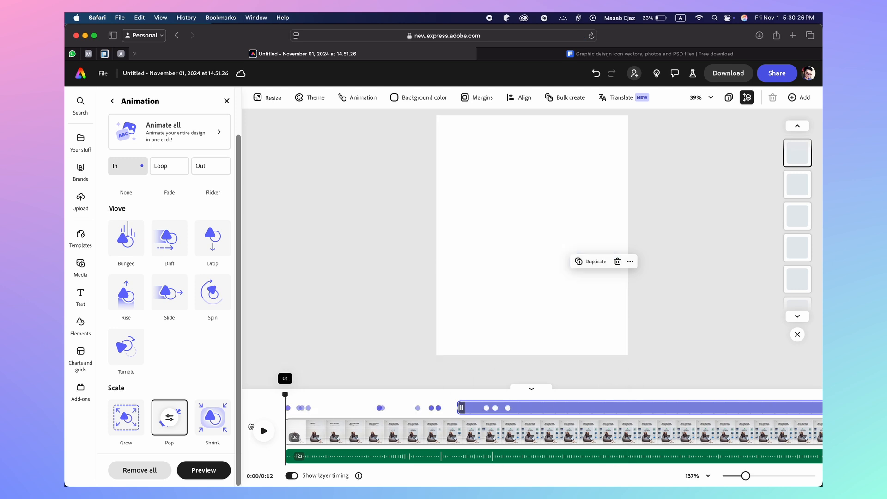
left_click(264, 431)
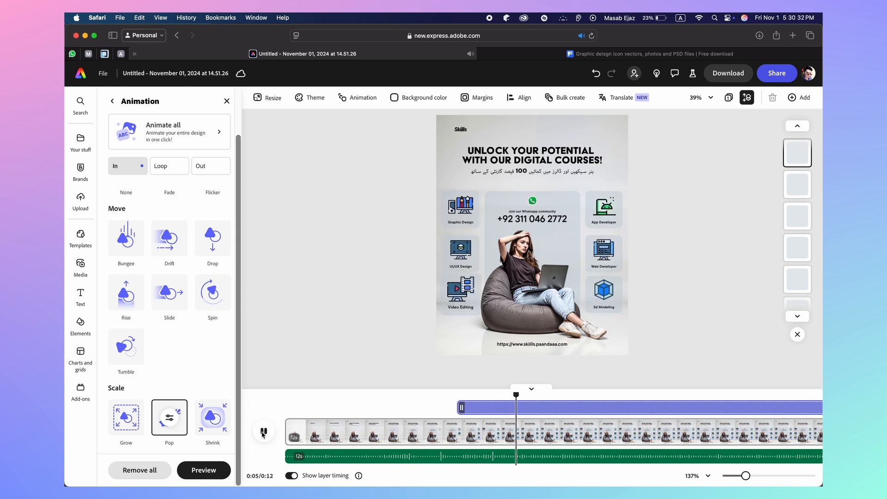
left_click(272, 432)
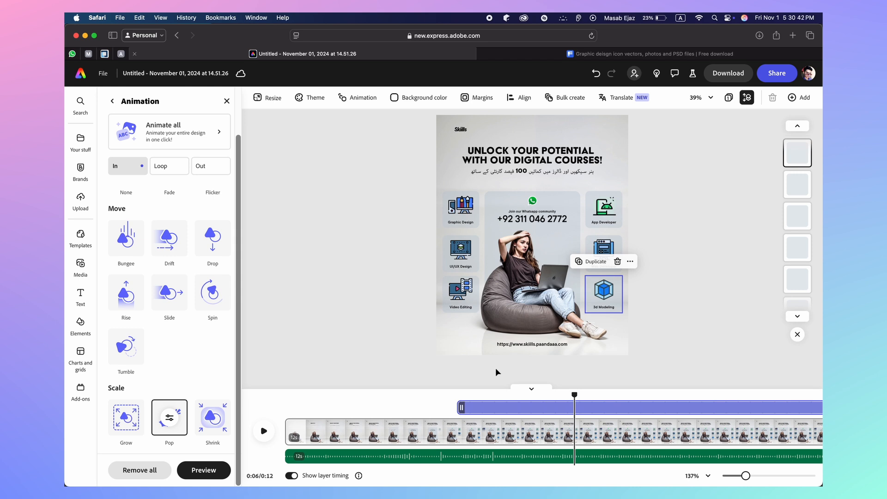
left_click(263, 432)
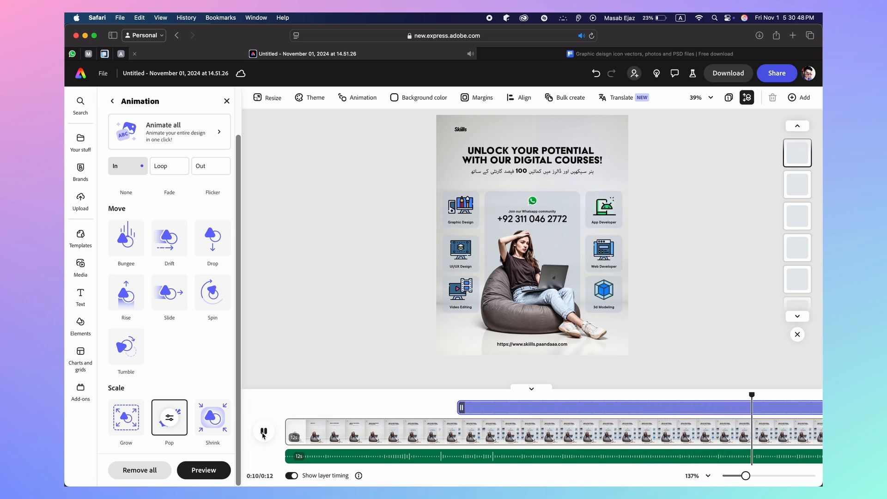
left_click(263, 433)
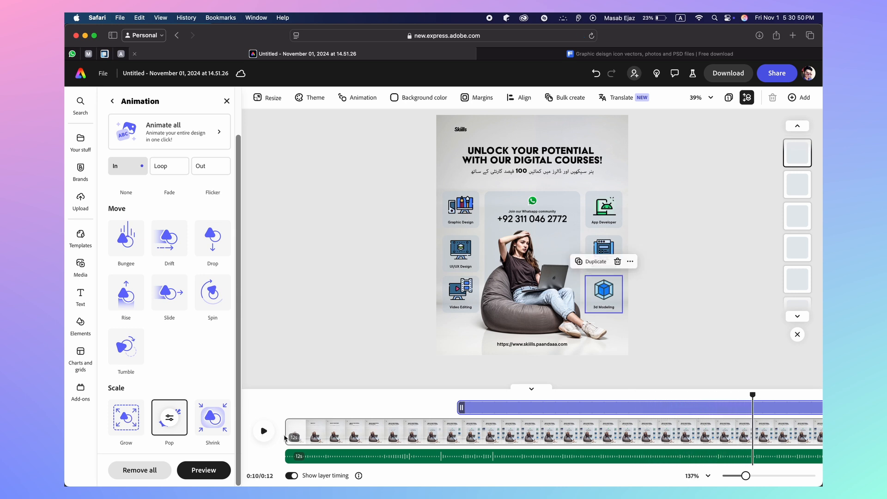
Give the Graphic Design icon a looping Flicker animation, previewing at 0:04
left_click(463, 216)
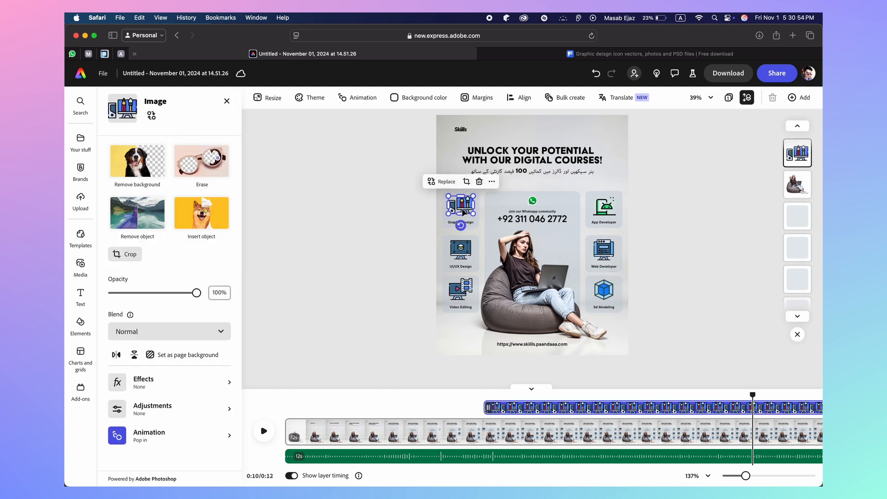
left_click(159, 437)
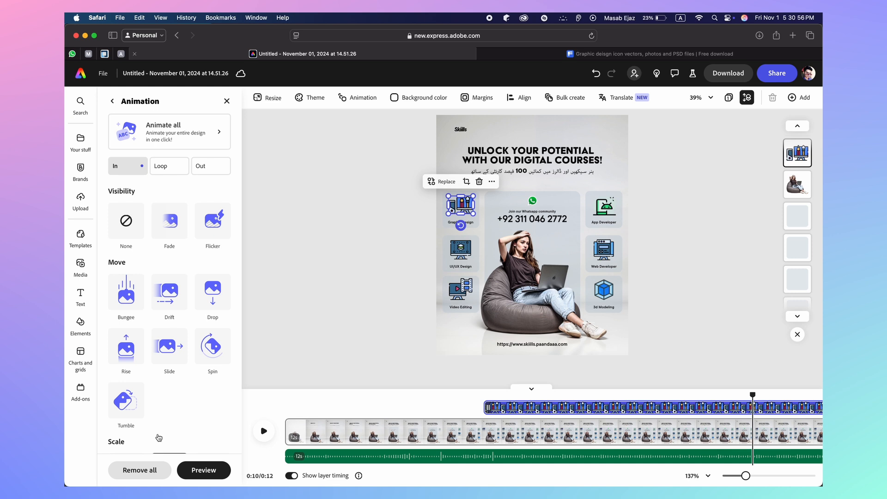
left_click(167, 168)
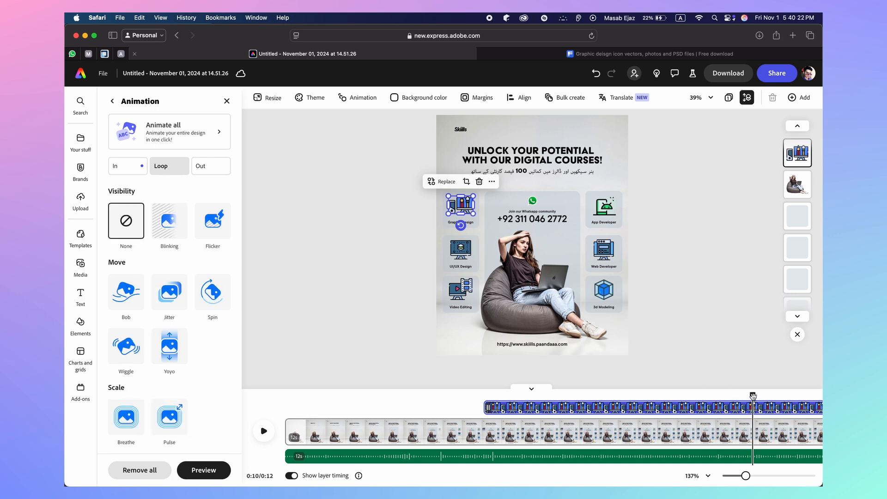
left_click_drag(753, 396, 573, 395)
left_click(467, 213)
left_click(212, 226)
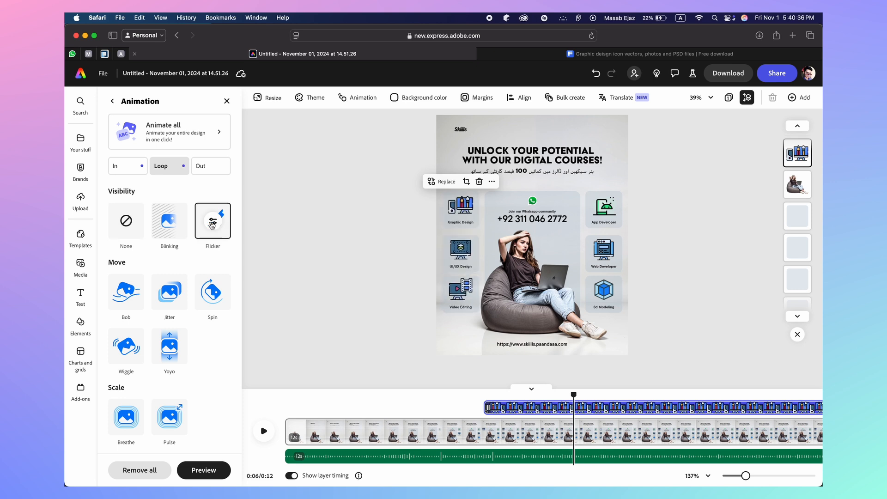
Switch the icon's loop to Breathe with speed about 15 and intensity 8
scroll(166, 300, "down", 2)
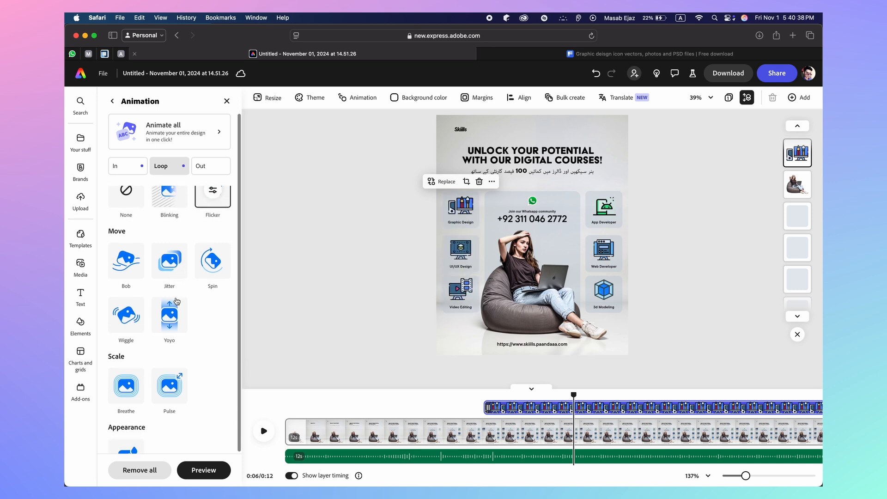
left_click(123, 373)
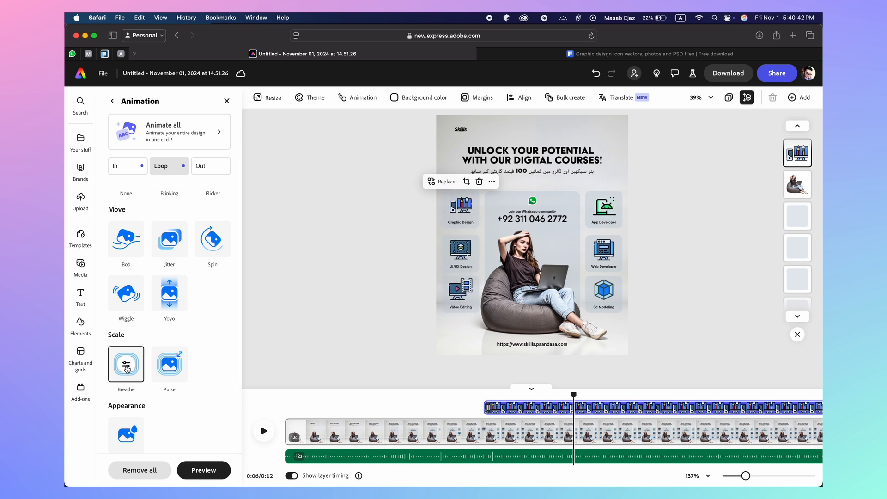
left_click(127, 366)
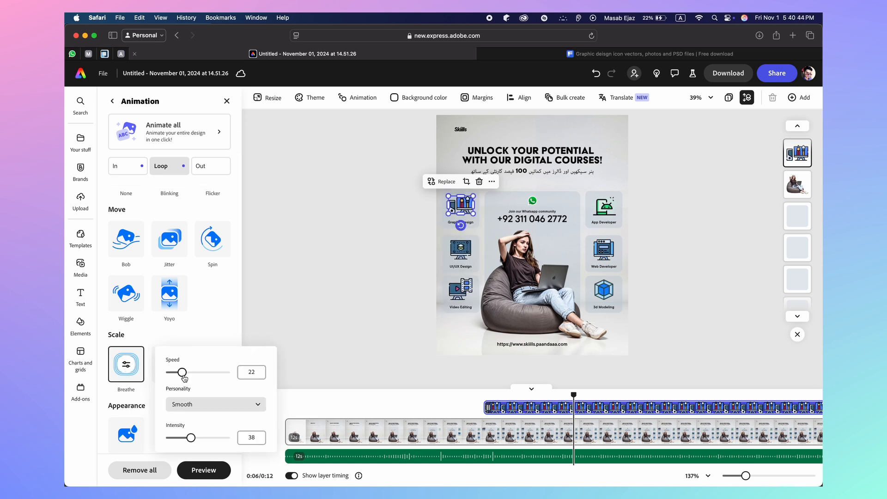
left_click_drag(184, 378, 177, 377)
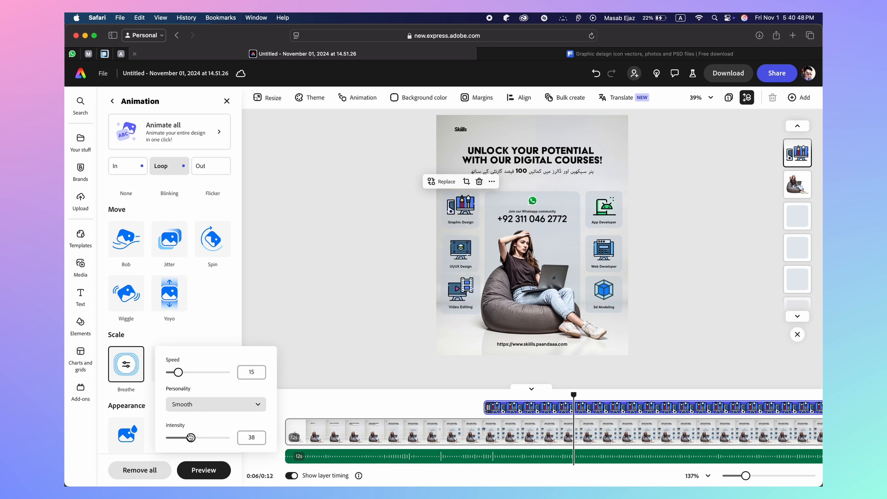
left_click_drag(190, 438, 183, 438)
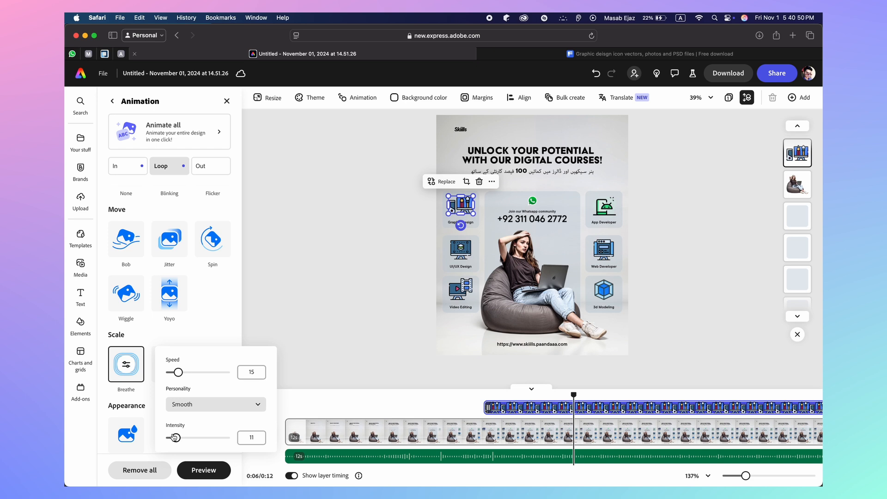
left_click(250, 437)
type("8")
left_click(302, 358)
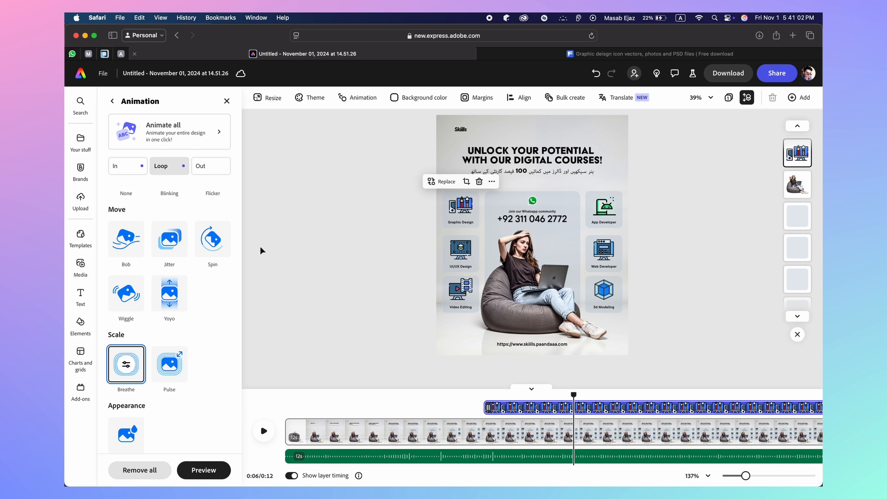
Recheck and adjust the Graphic Design icon's Breathe speed setting
left_click(128, 368)
left_click(251, 372)
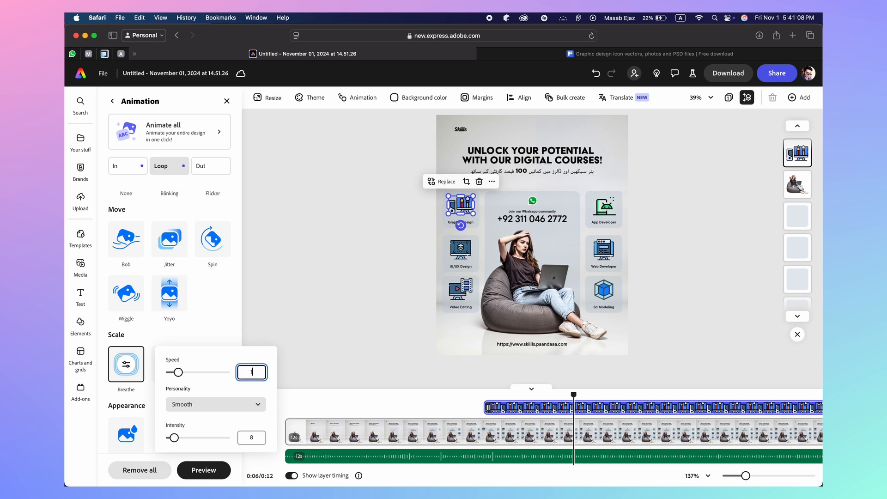
left_click(309, 360)
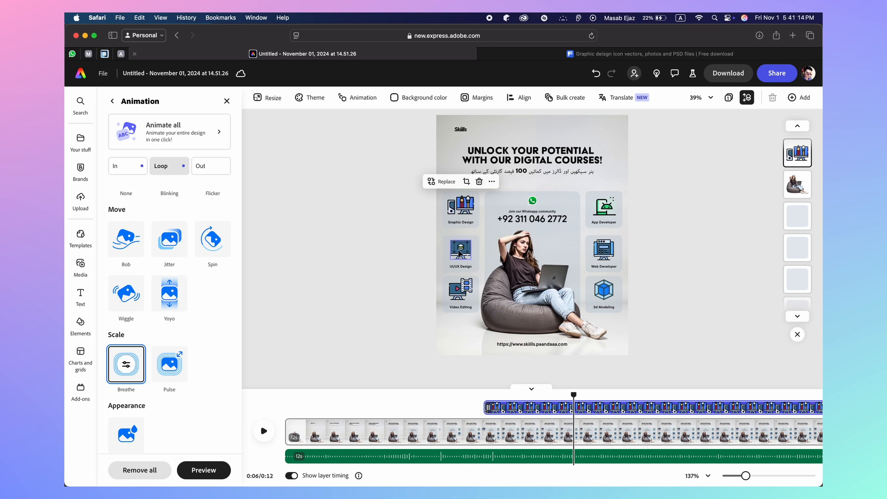
left_click(460, 251)
Give the UI/UX Design icon a Breathe loop at speed 16, intensity 8
left_click(182, 438)
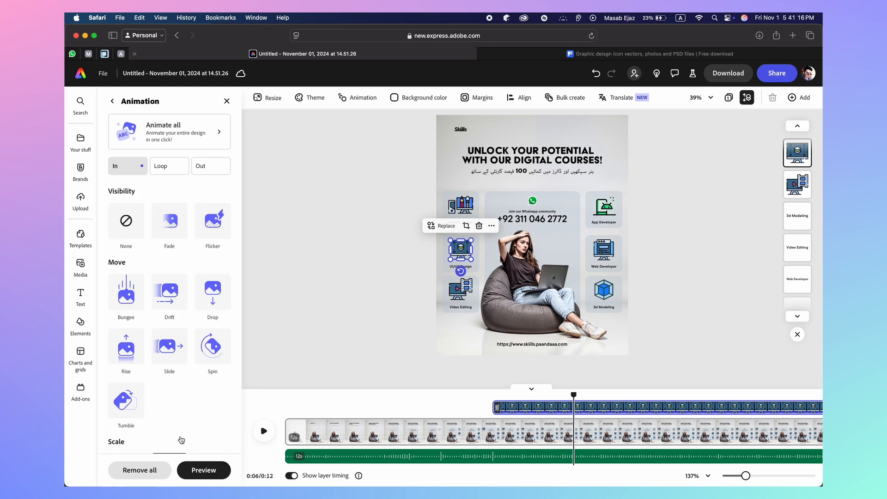
left_click(174, 167)
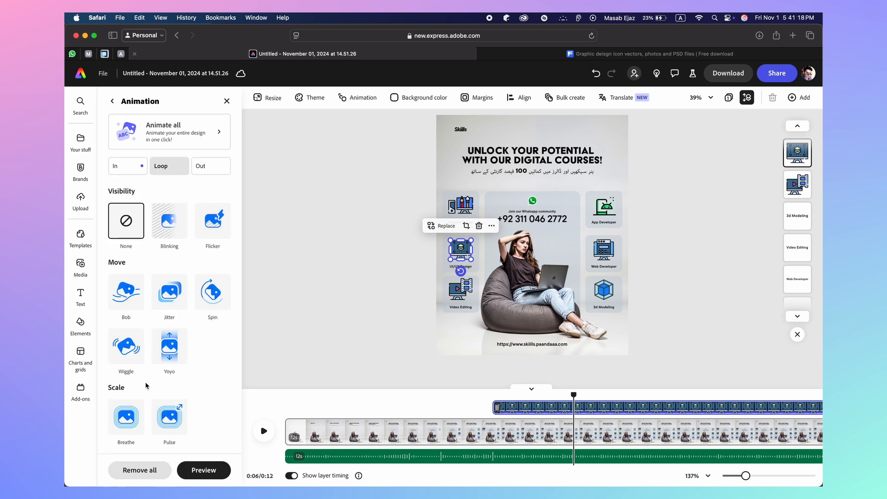
left_click(128, 418)
left_click(252, 404)
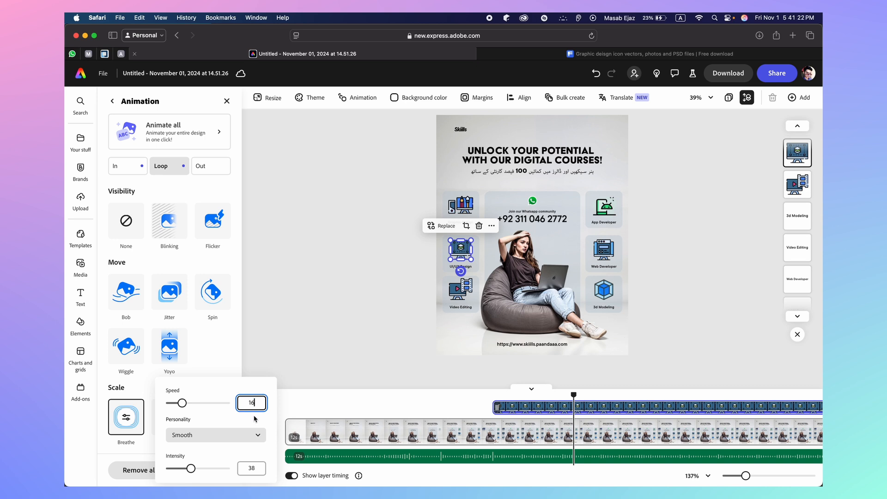
left_click(255, 470)
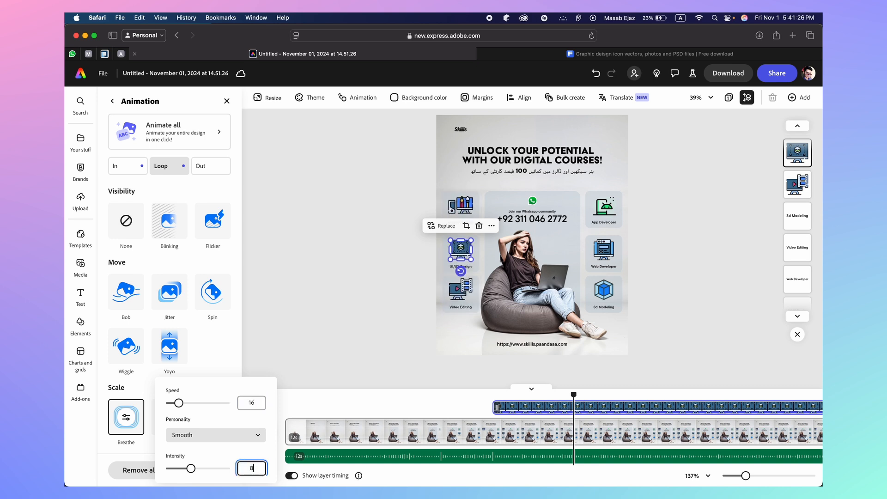
type("8")
key("Return")
left_click(356, 389)
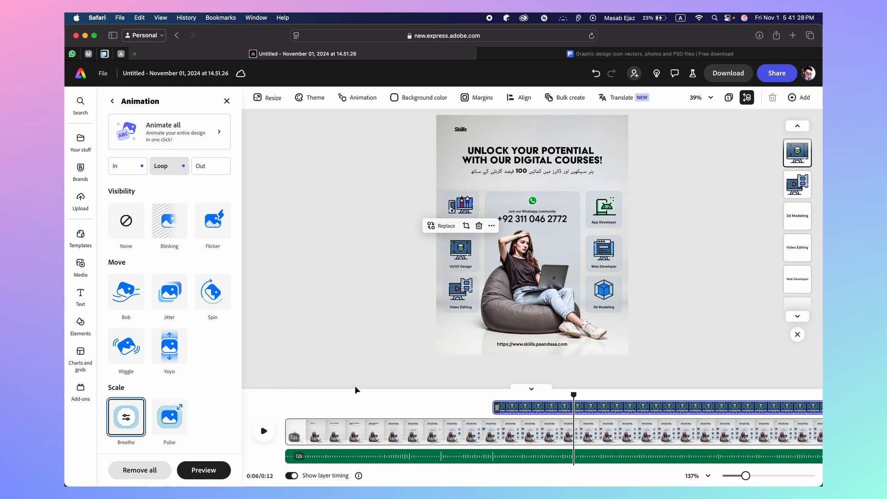
Give the Video Editing icon a Breathe loop at speed 16, intensity 8
left_click(466, 295)
left_click(199, 433)
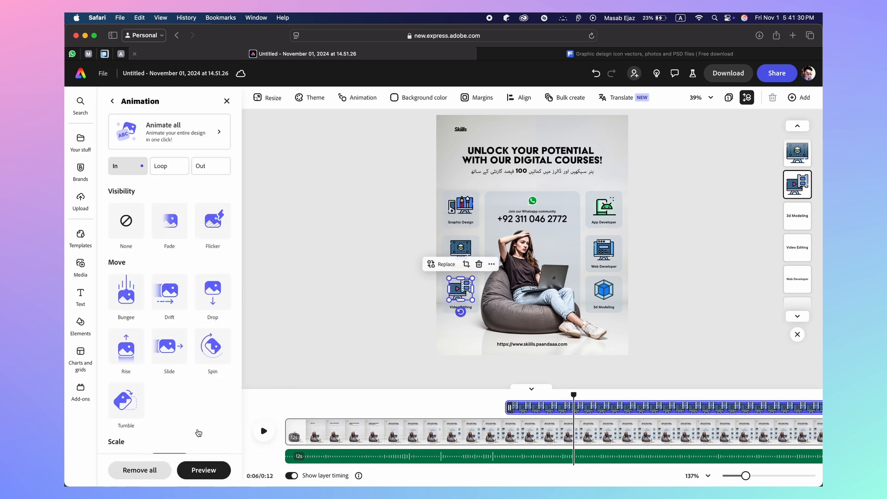
left_click(175, 165)
left_click(119, 344)
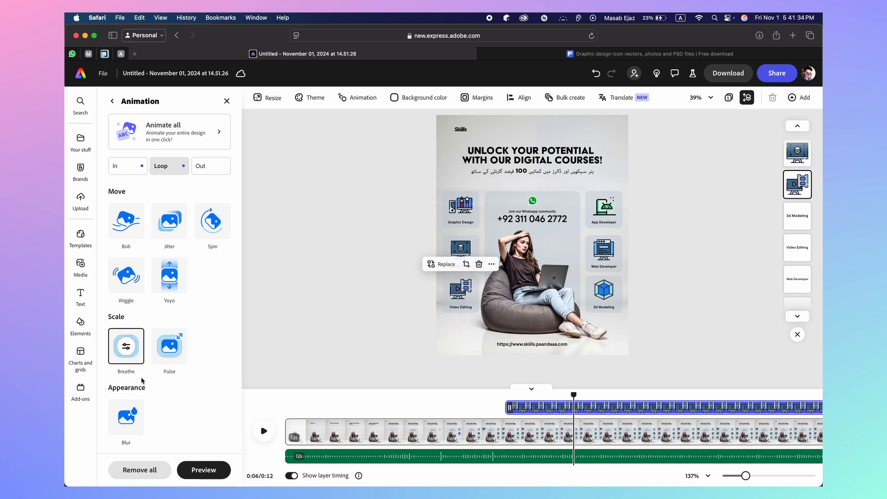
left_click(126, 346)
left_click(249, 354)
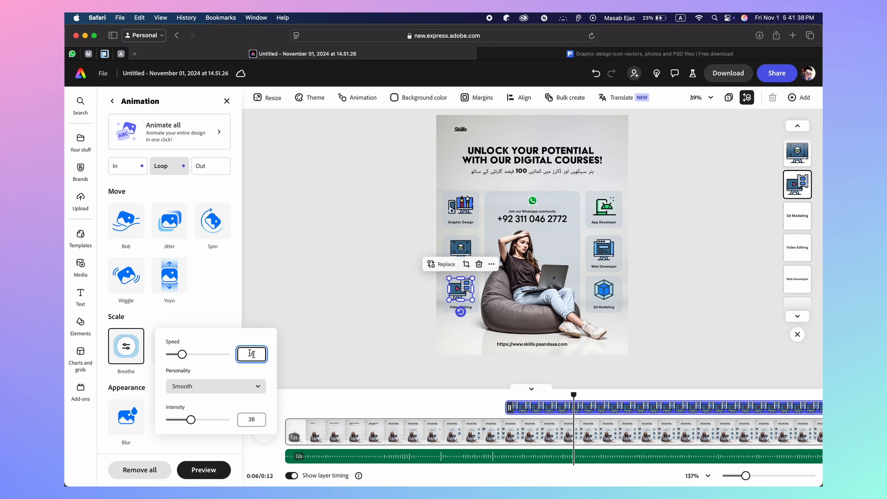
left_click(253, 419)
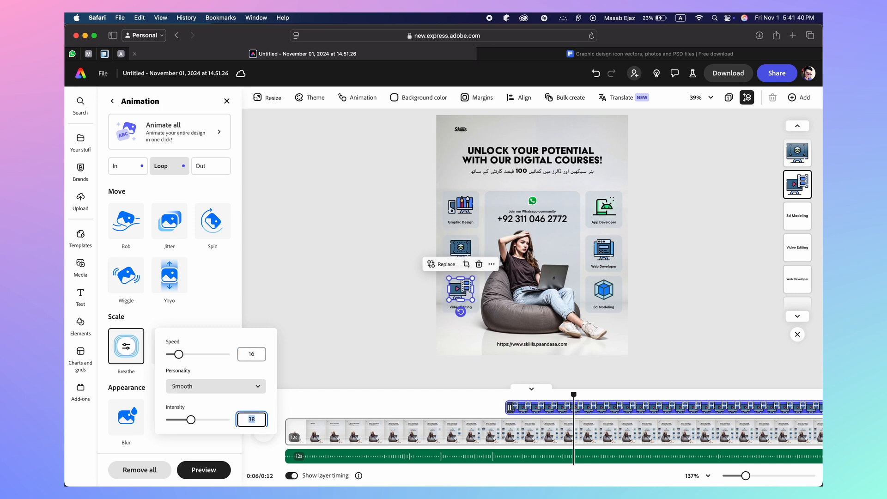
left_click(252, 418)
key("Return")
left_click(332, 370)
Give the App Developer icon a Breathe loop at speed 16 with lowered intensity
left_click(601, 209)
left_click(184, 442)
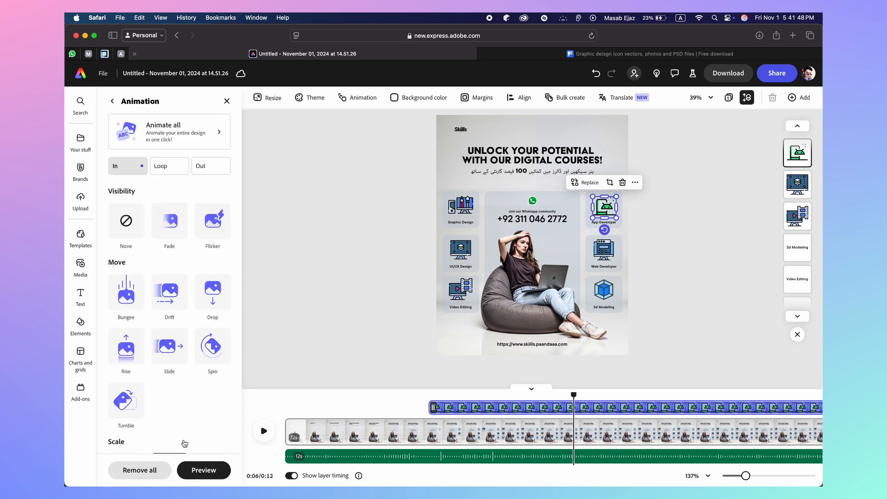
scroll(189, 401, "down", 5)
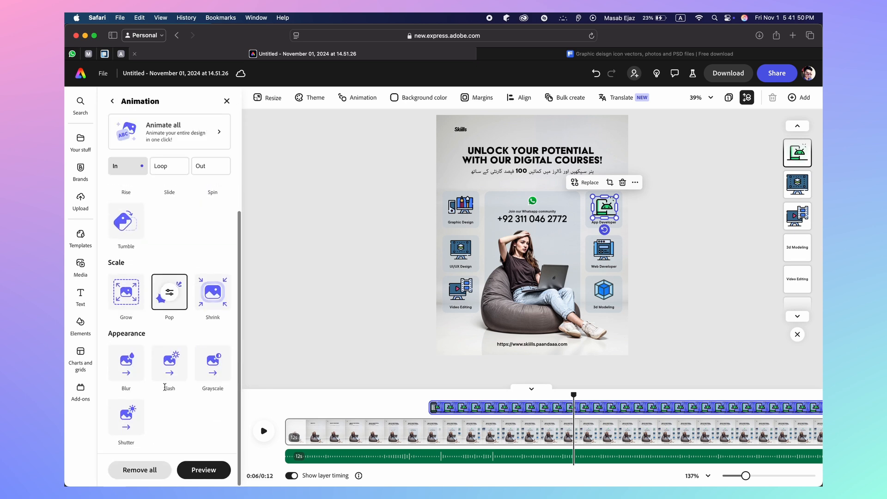
left_click(162, 172)
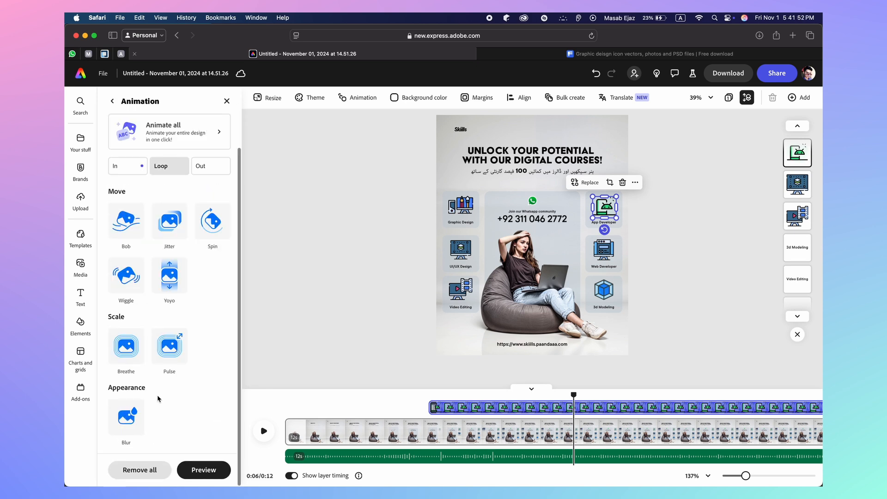
left_click(126, 345)
left_click(126, 345)
left_click(251, 353)
double_click(251, 419)
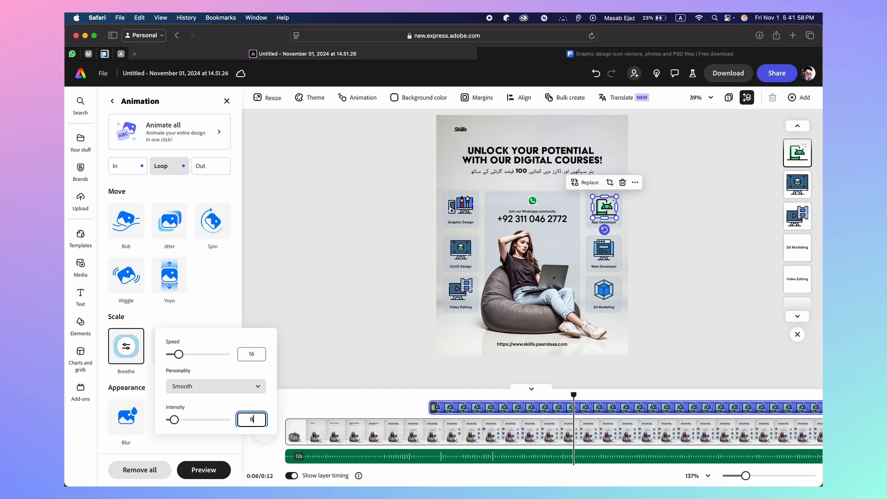
left_click(350, 374)
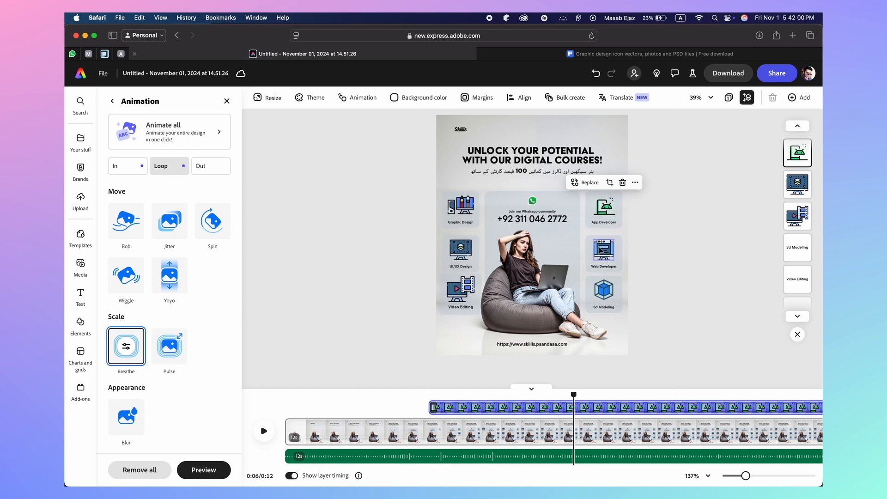
Give the Web Developer icon a Breathe loop at speed 16, intensity 8
left_click(599, 250)
left_click(176, 444)
left_click(174, 169)
left_click(139, 359)
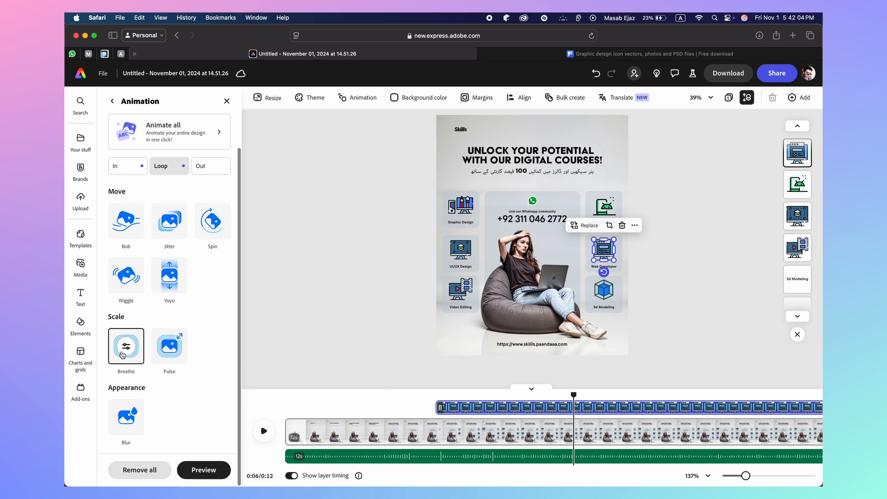
left_click(258, 356)
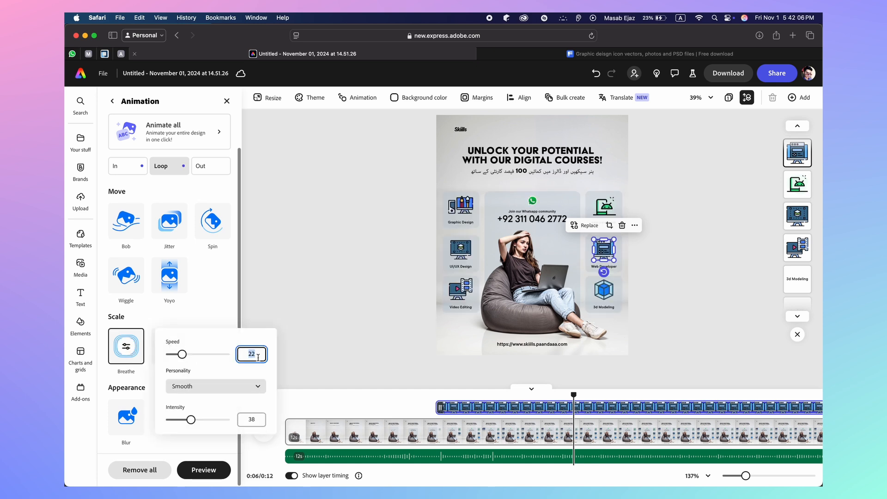
left_click(249, 420)
key("Return")
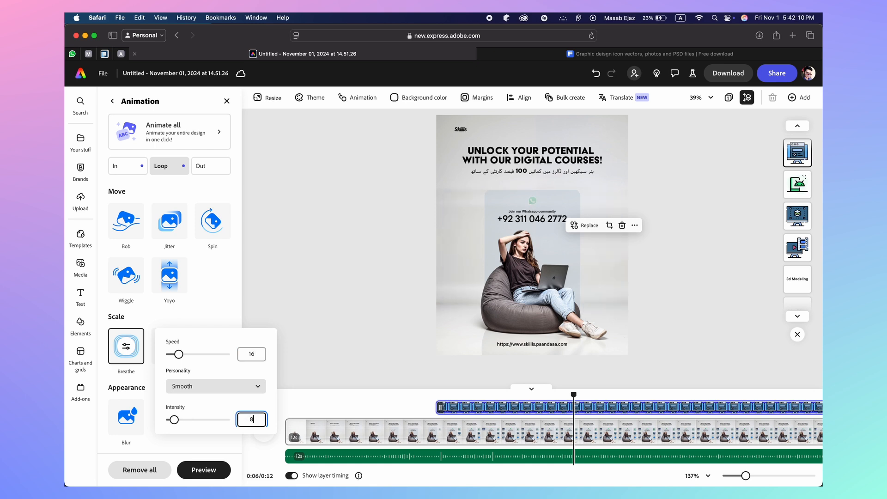
left_click(386, 359)
Give the 3d Modeling icon a Breathe loop at speed 16, then replay from 0:00
left_click(604, 290)
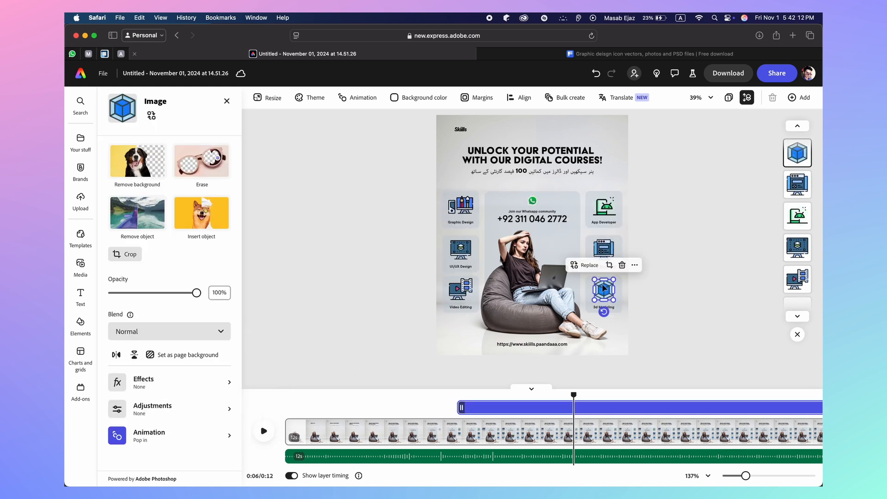
left_click(167, 441)
scroll(185, 398, "down", 5)
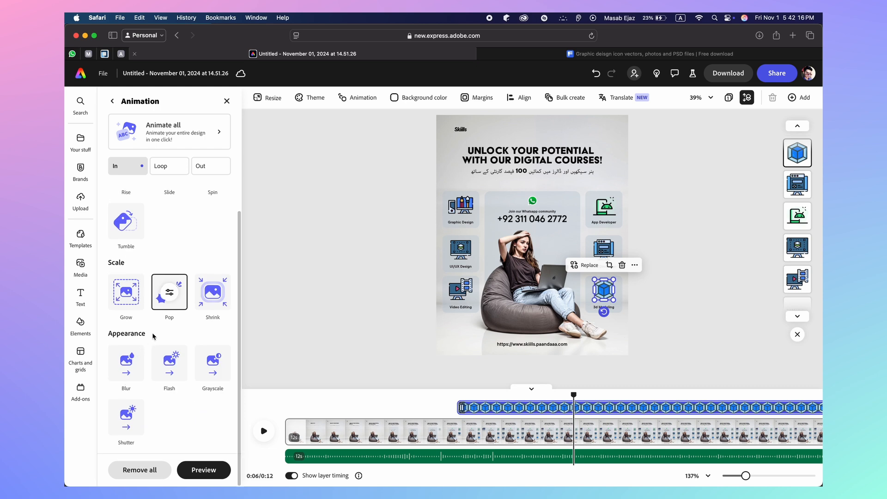
left_click(166, 167)
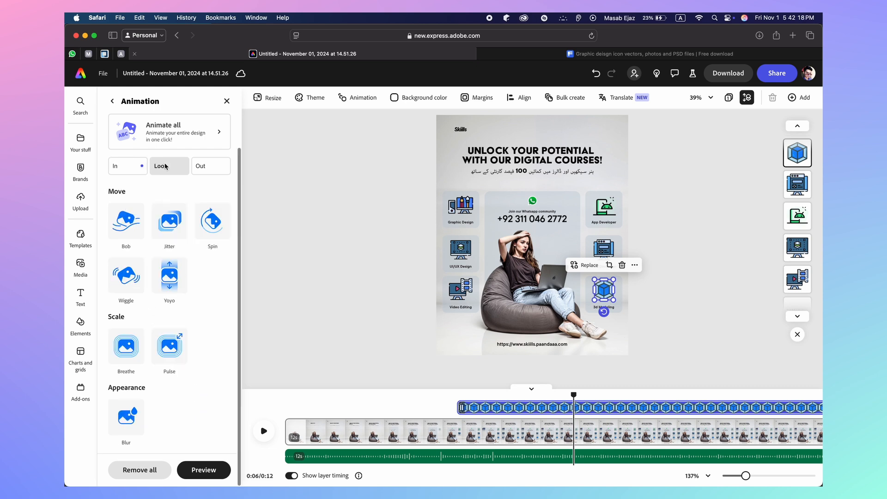
left_click(117, 335)
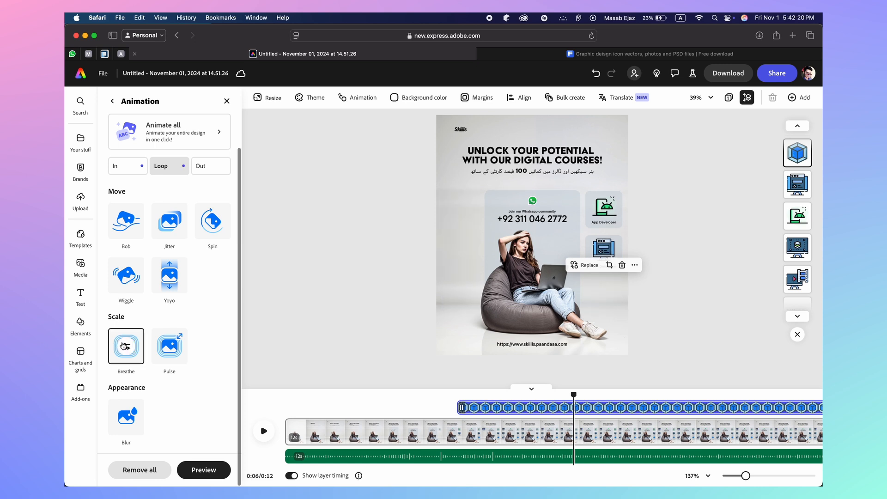
left_click(254, 353)
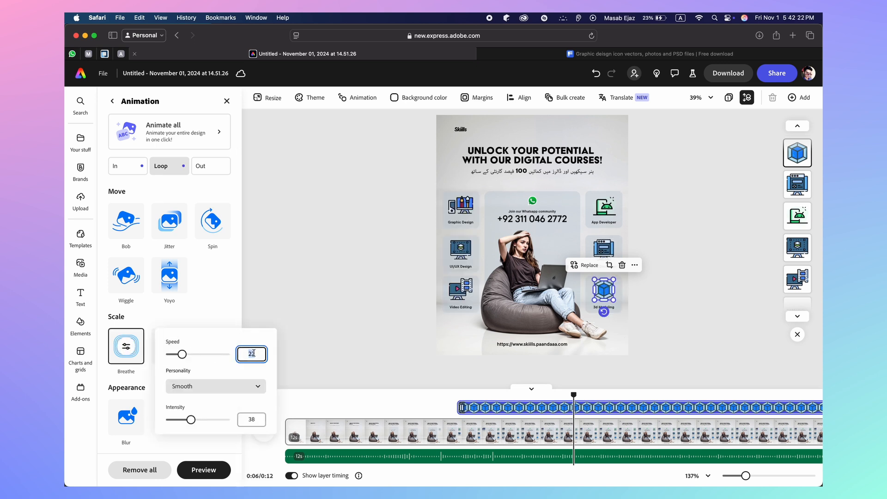
type("16")
key("Tab")
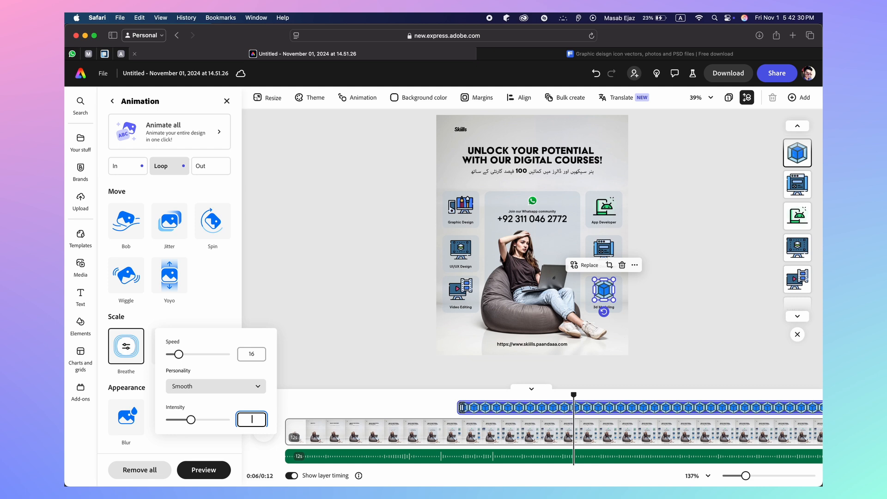
left_click(317, 392)
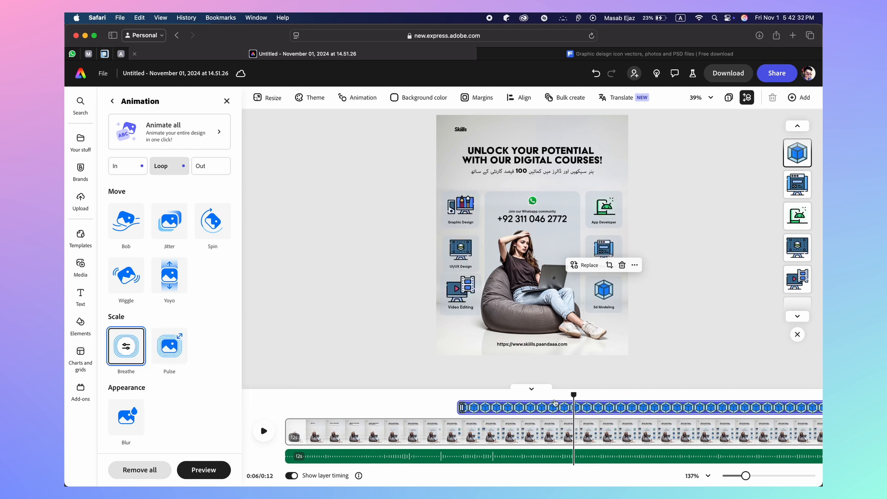
left_click_drag(573, 392, 285, 393)
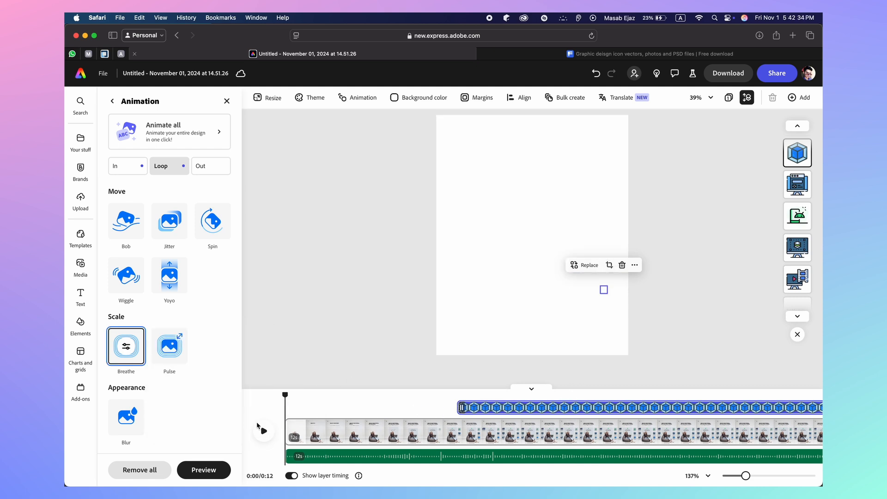
left_click(264, 431)
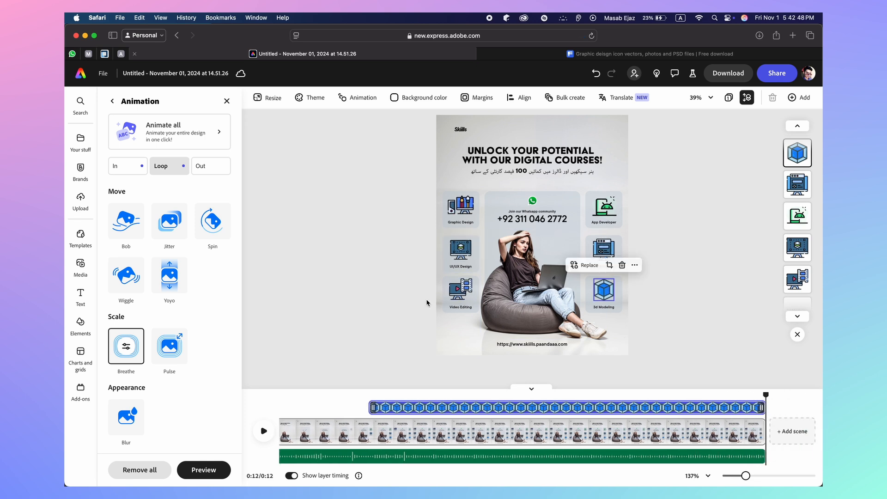
Apply a Blinking loop to the UNLOCK YOUR POTENTIAL heading: 2 s duration, intensity 38
left_click(477, 154)
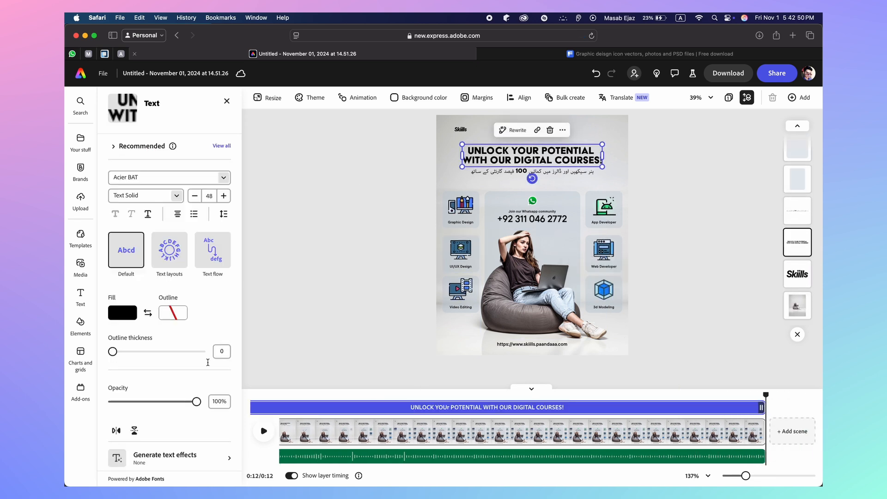
scroll(222, 351, "down", 5)
left_click(158, 445)
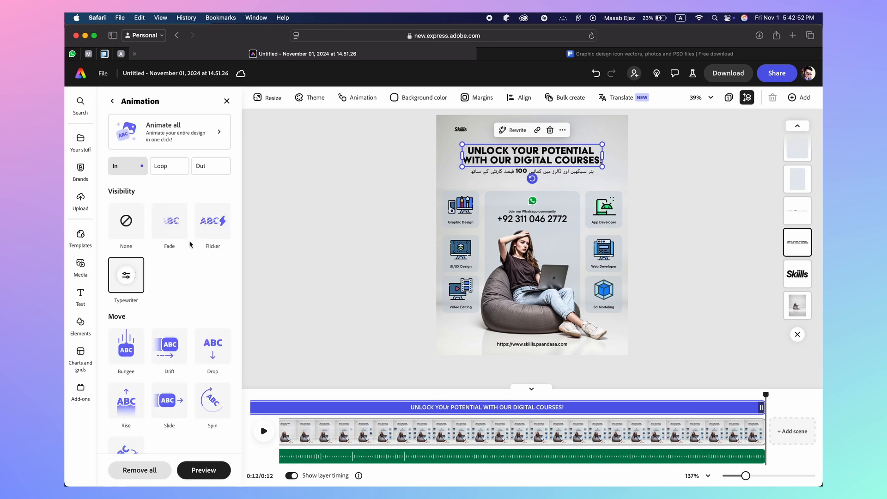
left_click(169, 168)
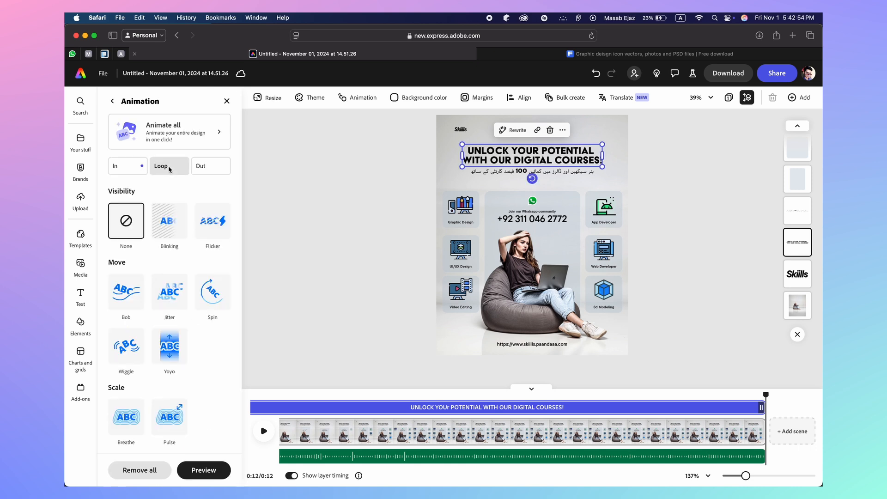
left_click(164, 230)
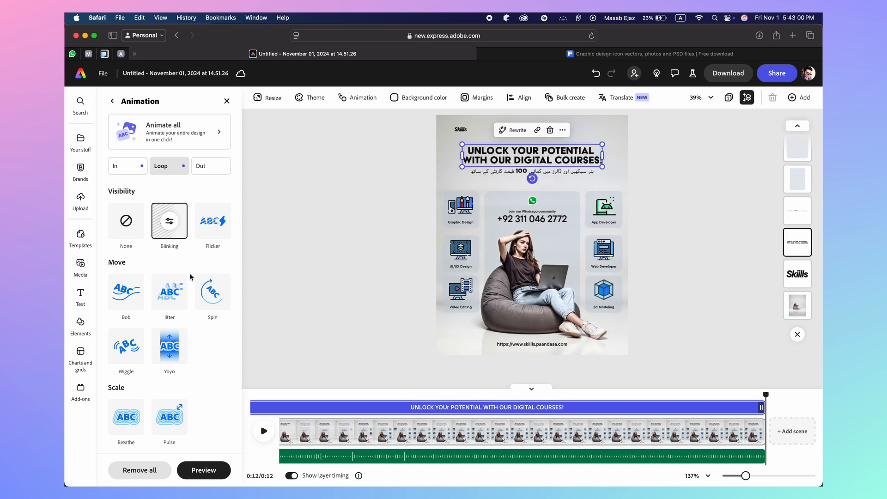
left_click(169, 221)
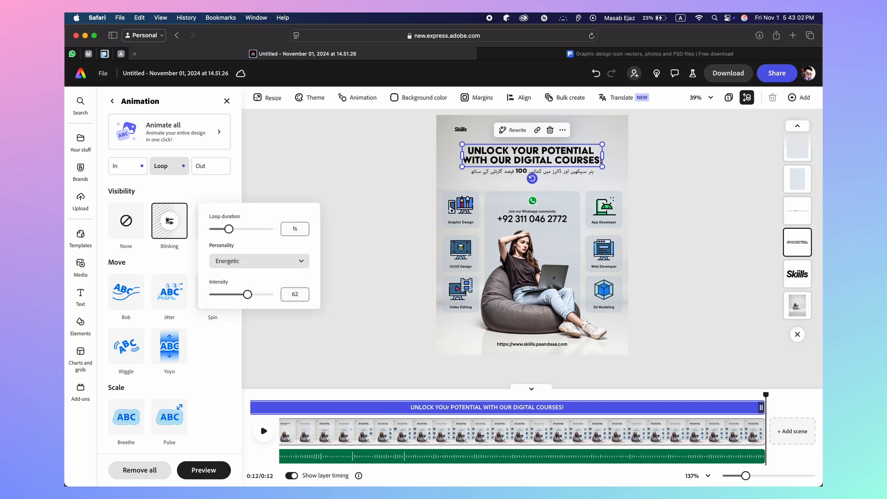
left_click(295, 228)
type("2")
left_click(295, 294)
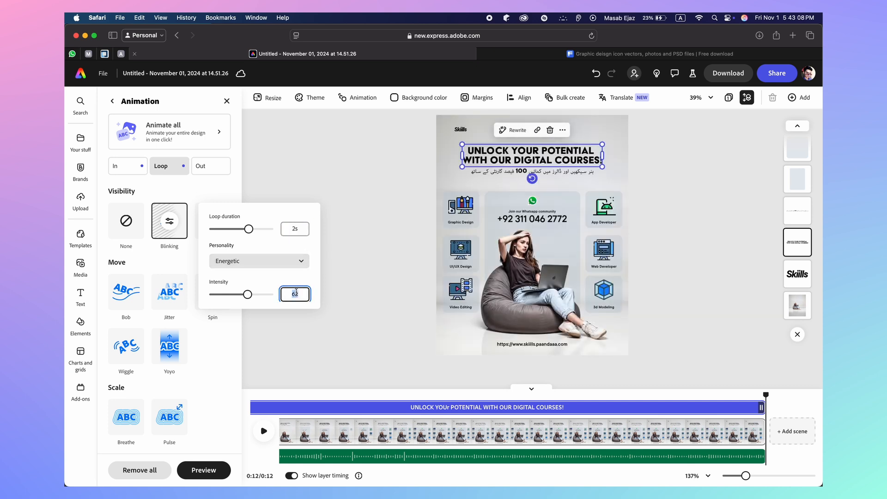
type("38")
key("Return")
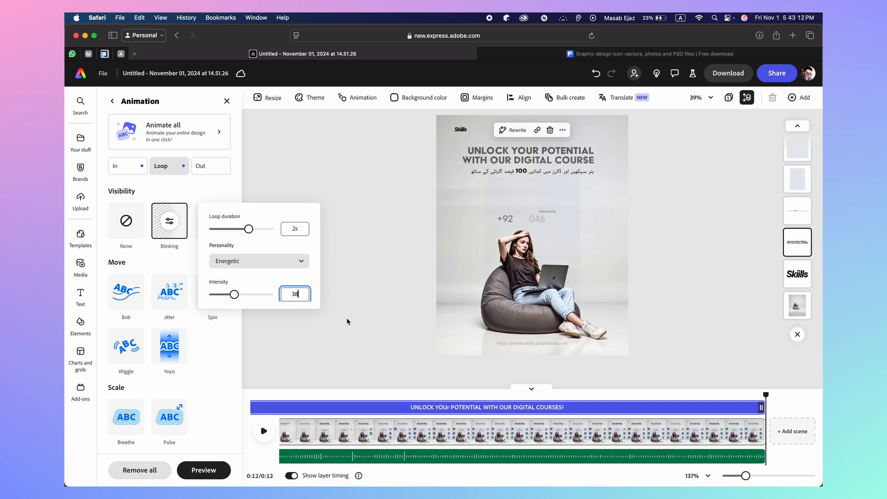
left_click(527, 173)
Apply a Blinking loop animation to the Urdu subtitle line
left_click(526, 173)
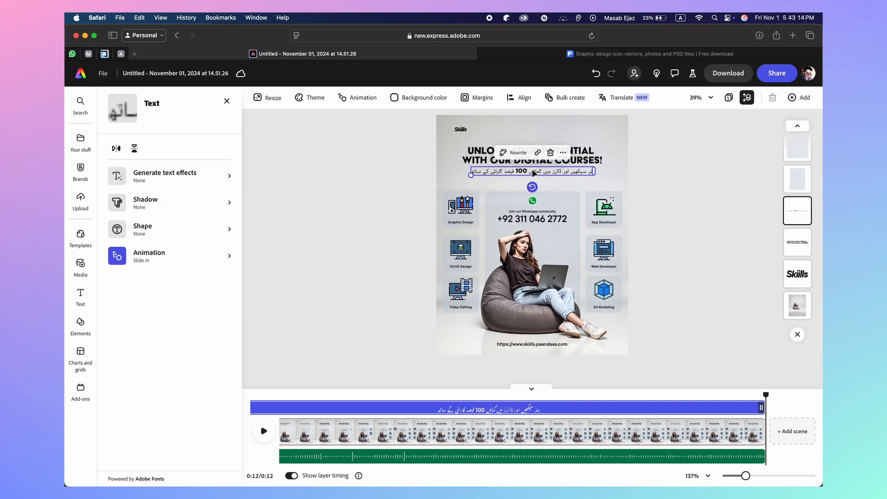
scroll(204, 360, "down", 5)
left_click(141, 444)
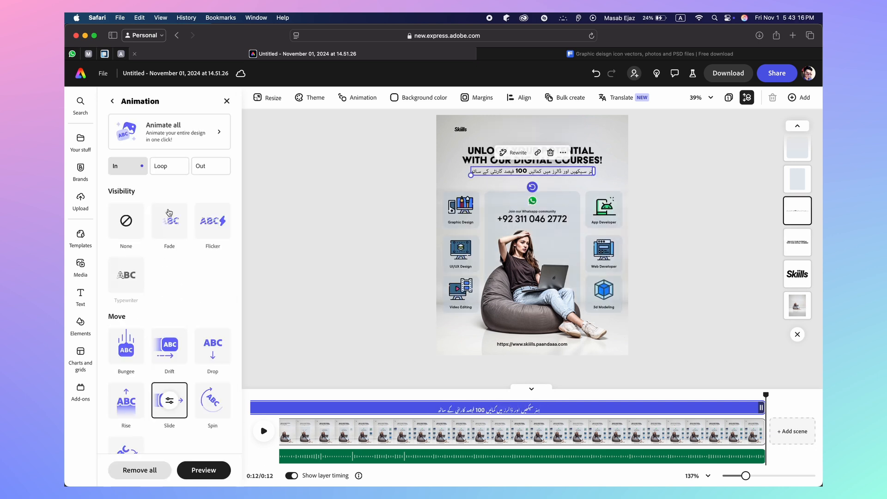
left_click(169, 166)
left_click(169, 223)
Set the blinking loop duration to 3 seconds and intensity to 24
left_click(170, 221)
left_click(294, 229)
key("BackSpace")
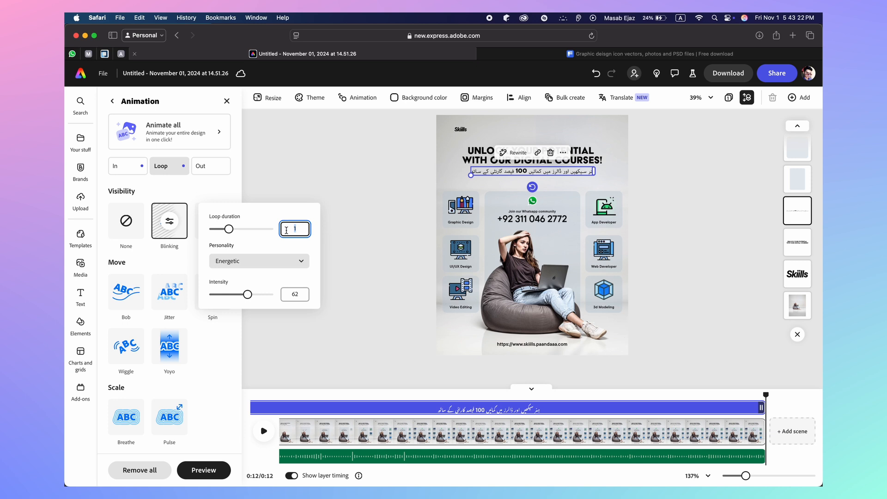
type("3")
key("Return")
left_click(294, 293)
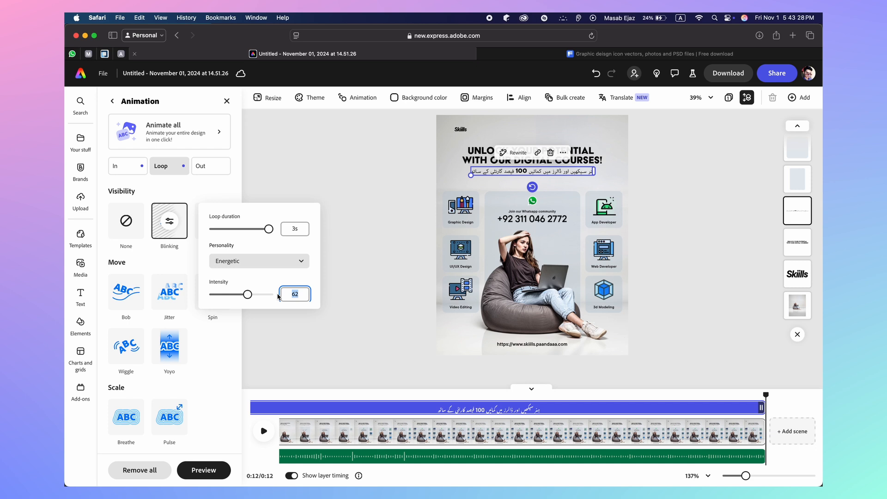
type("24")
key("Return")
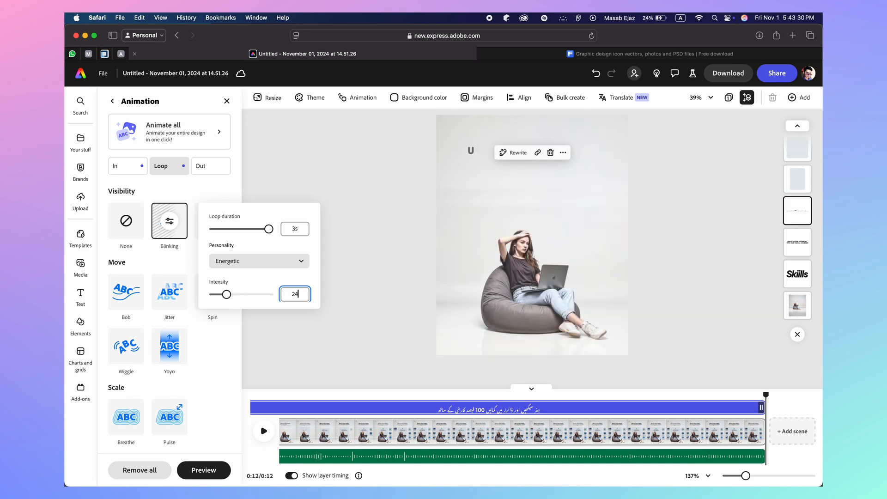
left_click(347, 326)
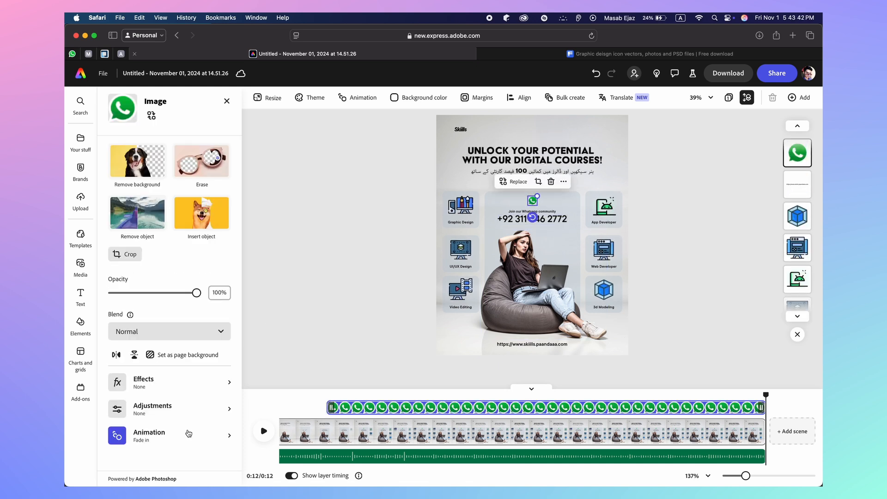
Apply a Flicker loop animation to the WhatsApp icon
left_click(185, 435)
left_click(163, 171)
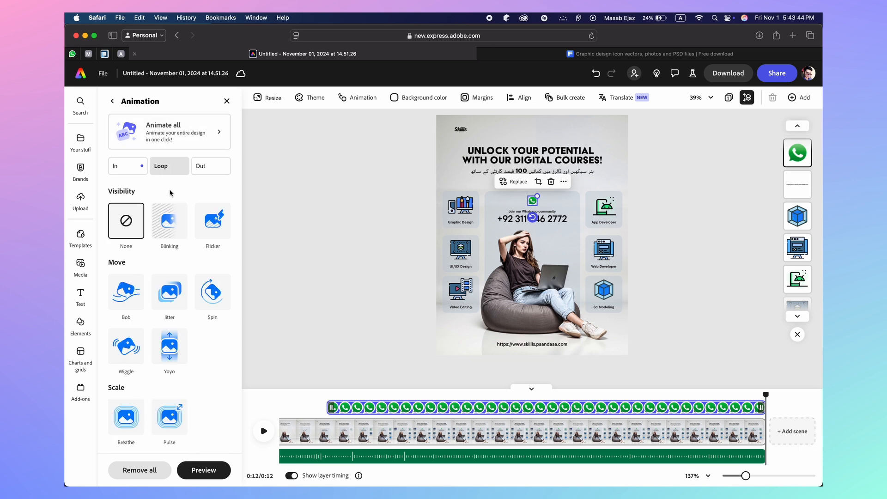
left_click(209, 226)
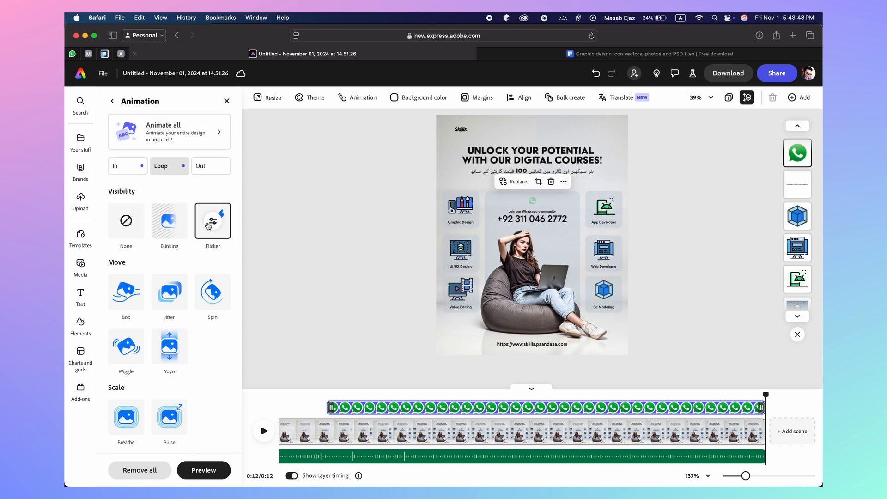
Set the flicker speed to 21 and intensity to 48, then preview the poster animation
left_click(210, 223)
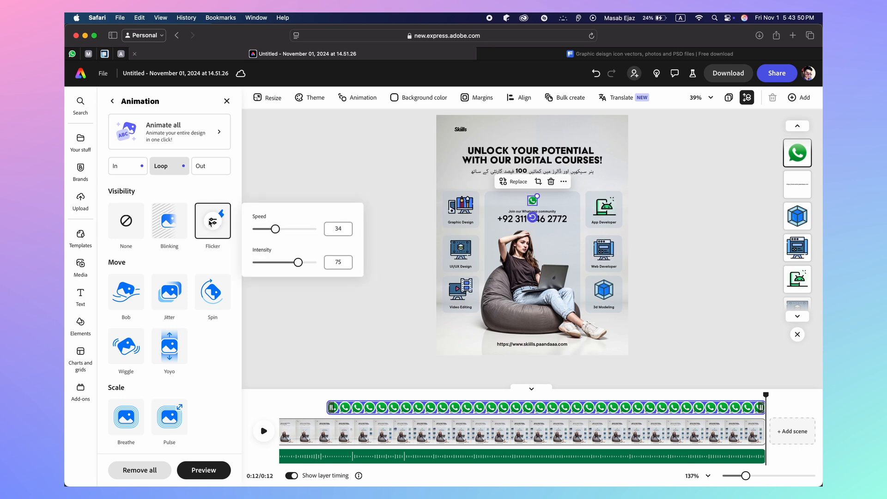
double_click(339, 229)
left_click_drag(276, 229, 268, 229)
double_click(338, 262)
type("48")
left_click(386, 314)
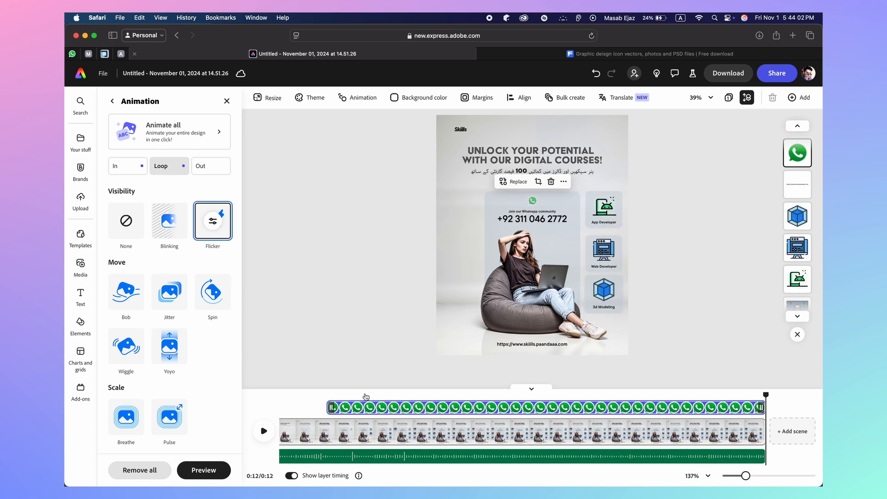
left_click(261, 434)
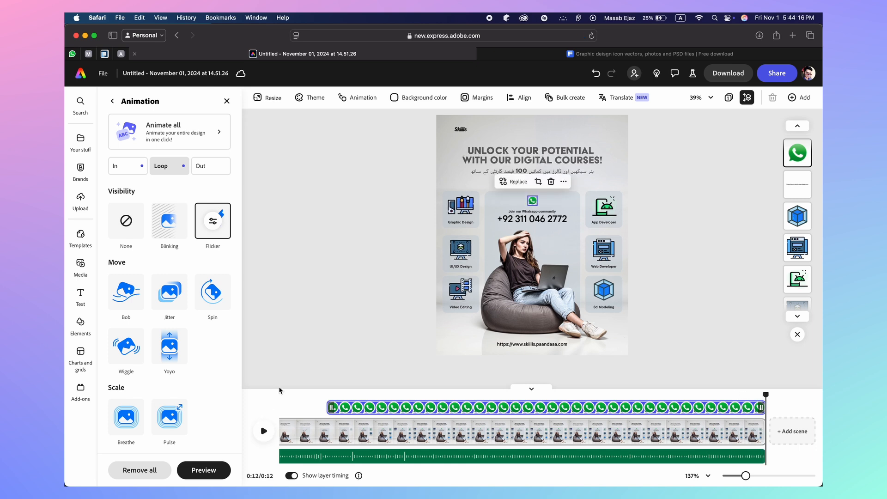
Show the background music track's settings, trying Fade In & Out but leaving fade at None
left_click(340, 336)
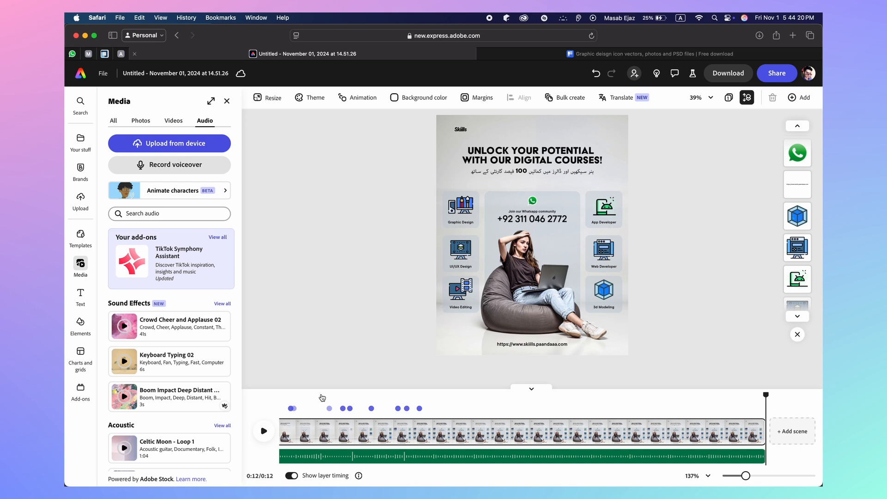
left_click(323, 457)
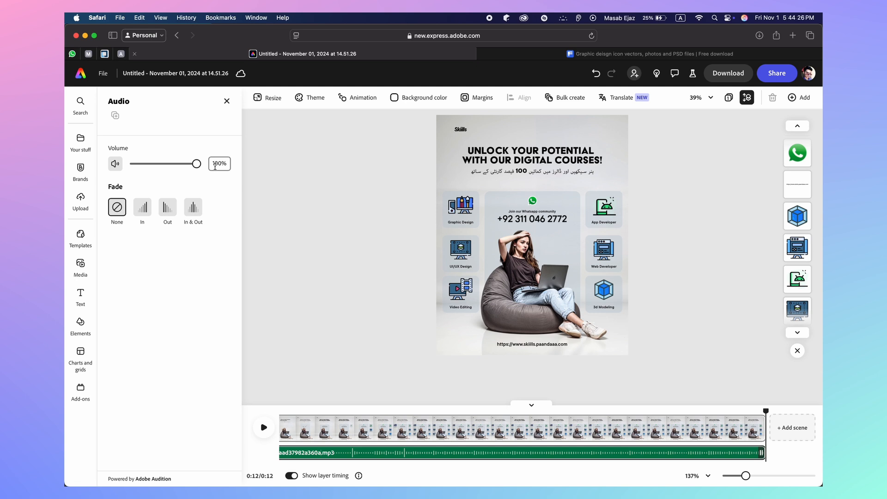
left_click(194, 214)
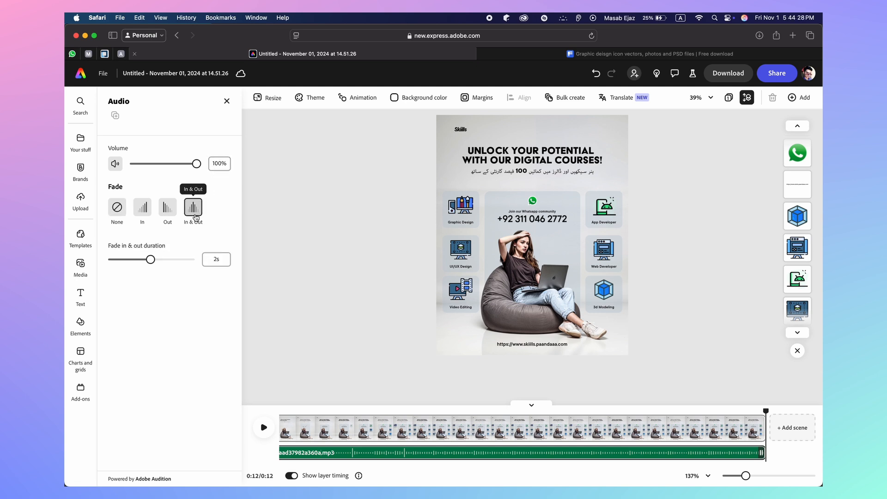
left_click(120, 212)
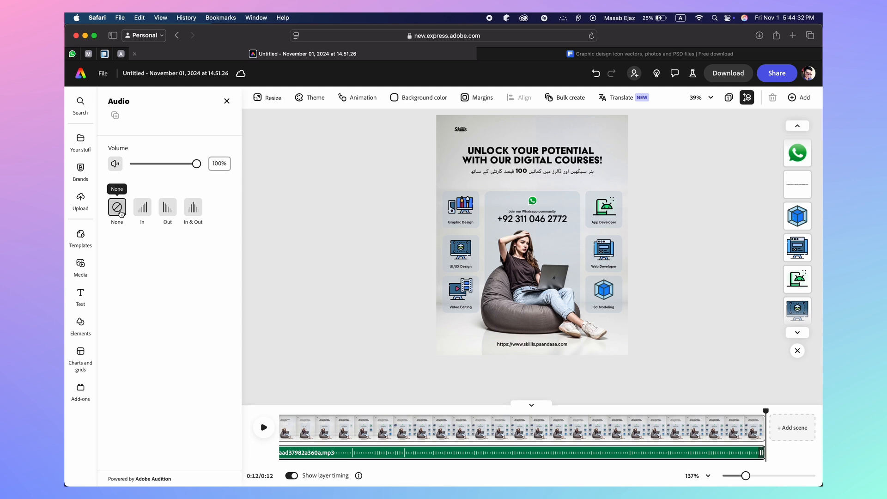
Download the poster as an MP4 video at 4K resolution
left_click(722, 78)
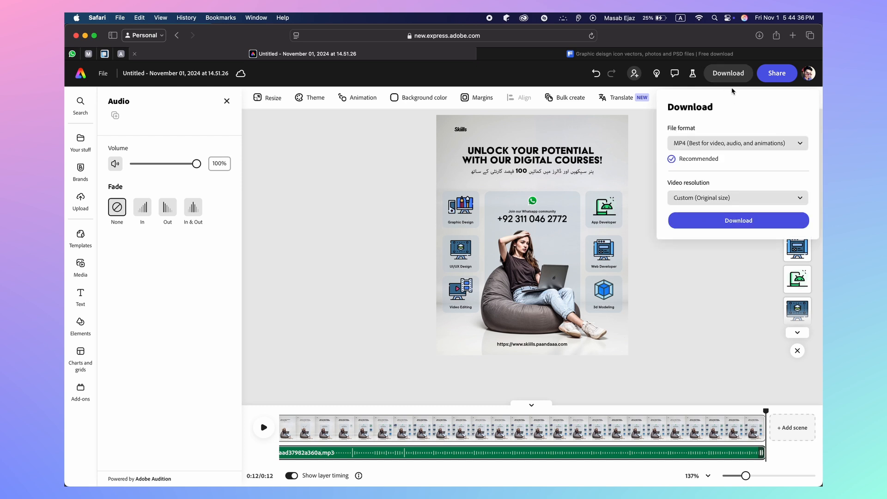
left_click(707, 147)
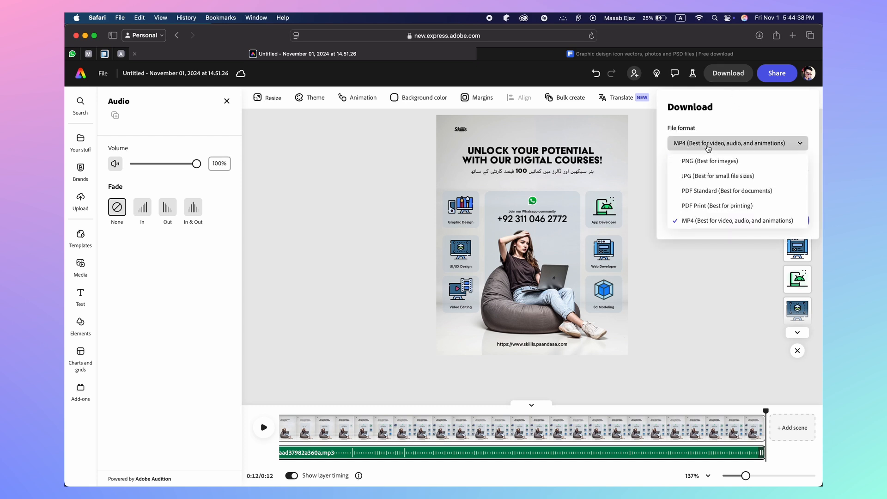
left_click(711, 221)
left_click(717, 201)
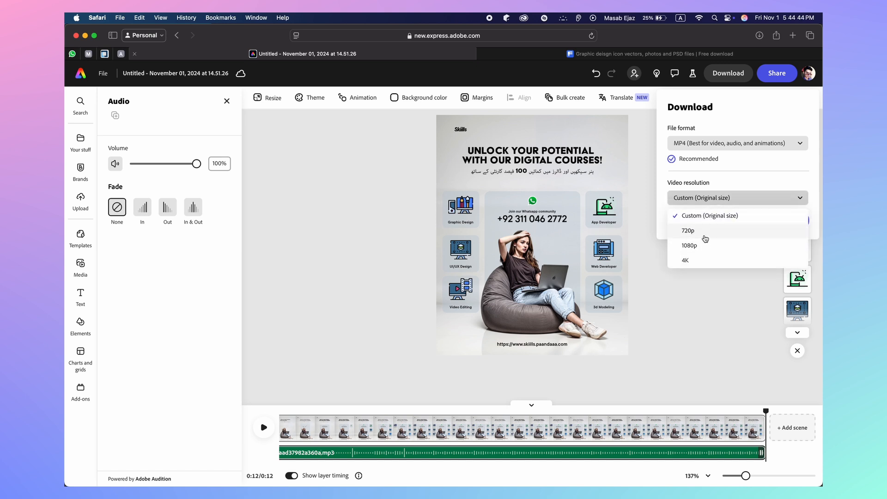
left_click(702, 260)
left_click(718, 226)
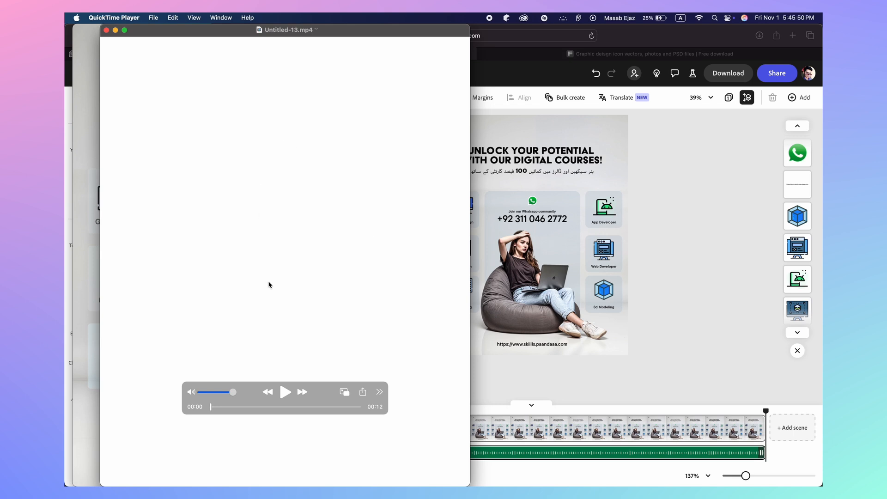
Play and scrub through Untitled-13.mp4, then close it and Untitled-12.mp4
left_click(285, 392)
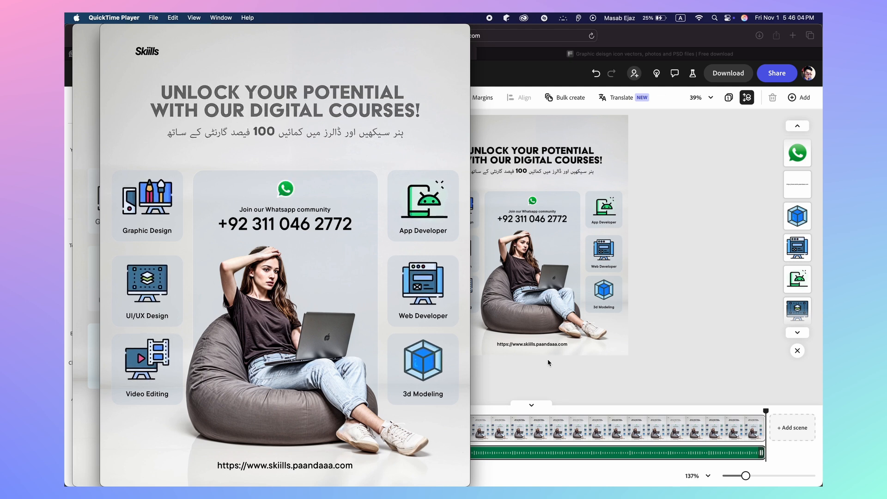
mouse_move(191, 250)
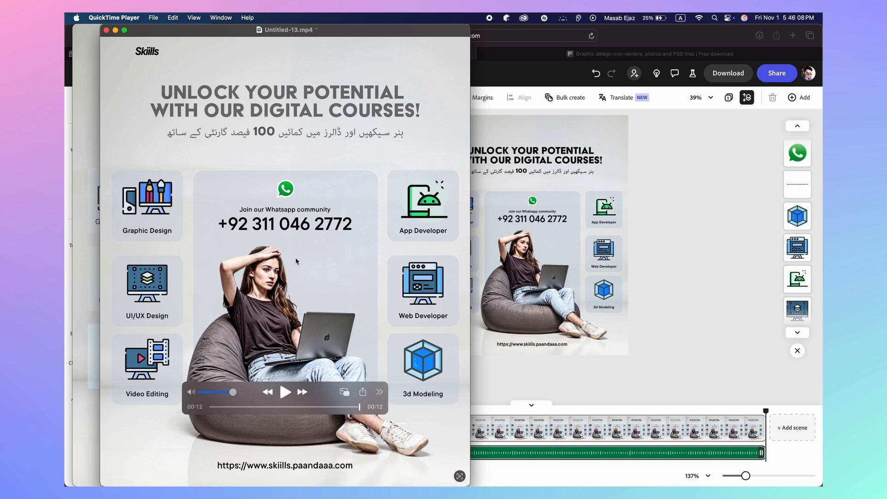
mouse_move(360, 410)
left_mouse_down()
mouse_move(312, 409)
mouse_move(375, 409)
left_mouse_up()
left_click(106, 30)
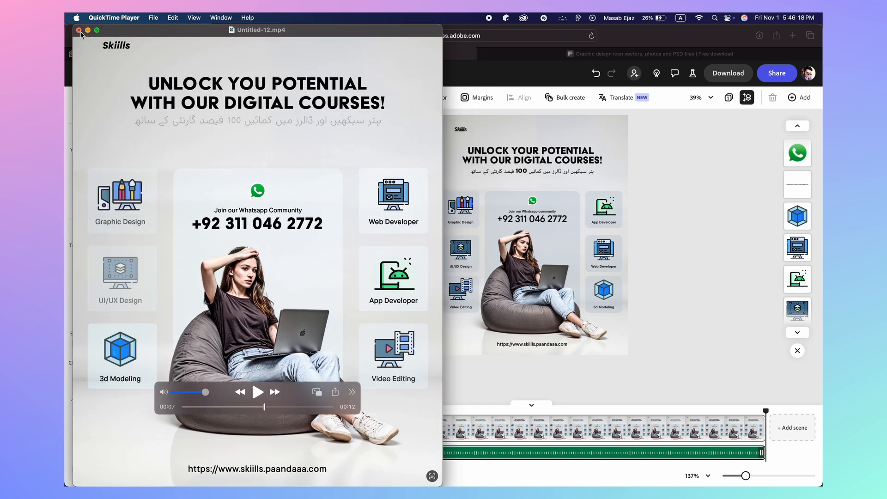
left_click(78, 30)
Replace the dated Untitled document title with 'Educational Ads Video Template'
left_click(194, 75)
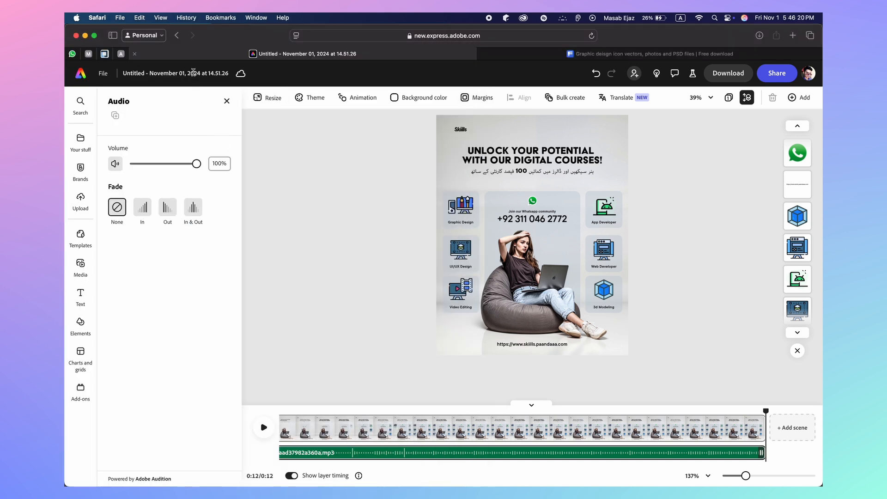
triple_click(178, 76)
key("BackSpace")
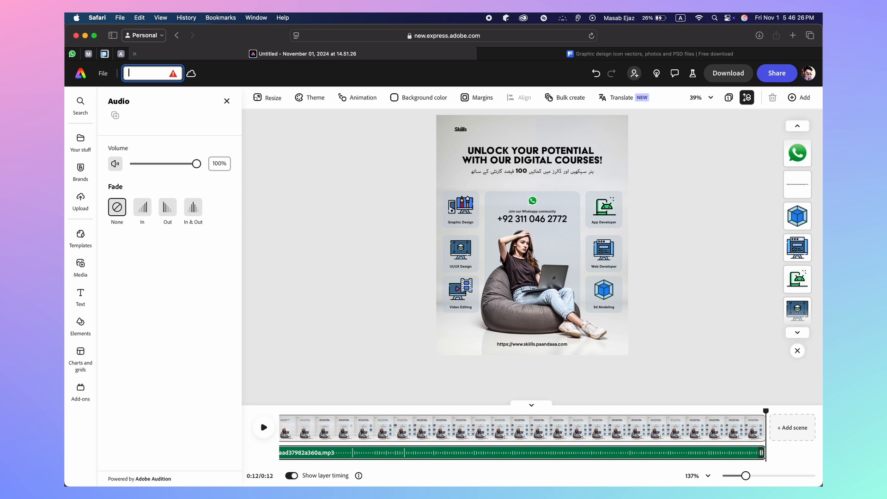
type("Educational Ads Video Template")
key("Return")
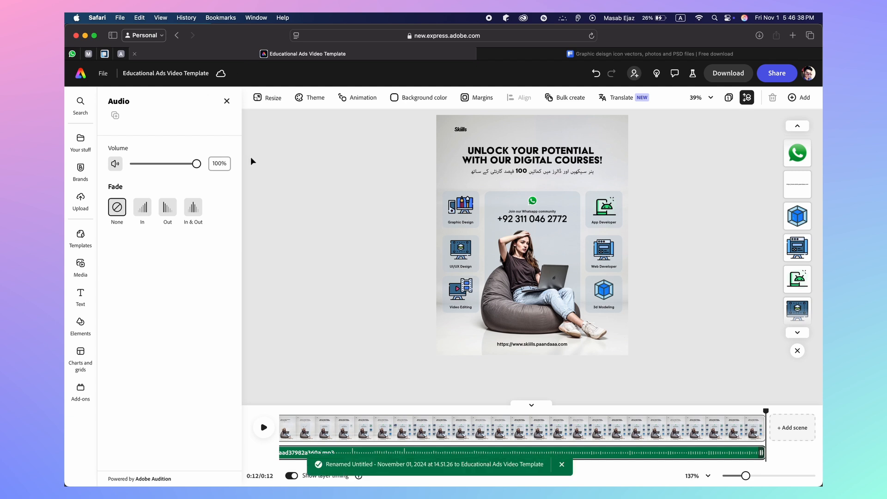
Scroll through the saved files under Your stuff, then show the Templates panel
left_click(272, 177)
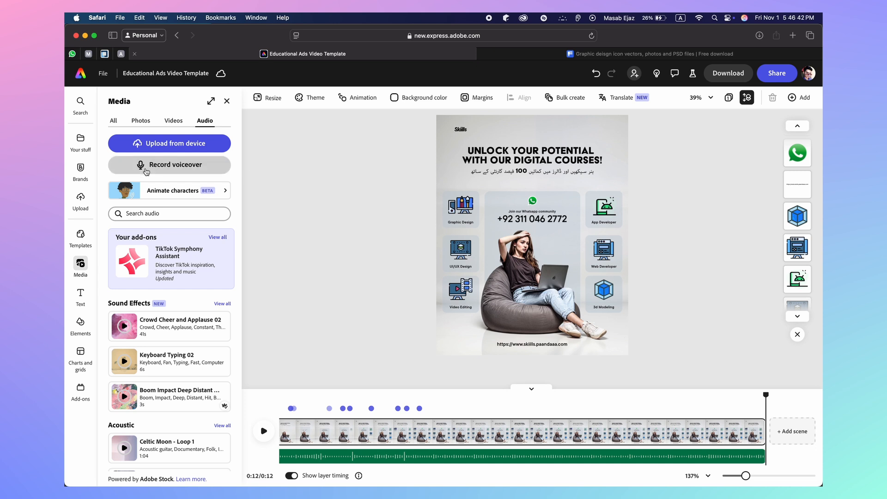
left_click(86, 153)
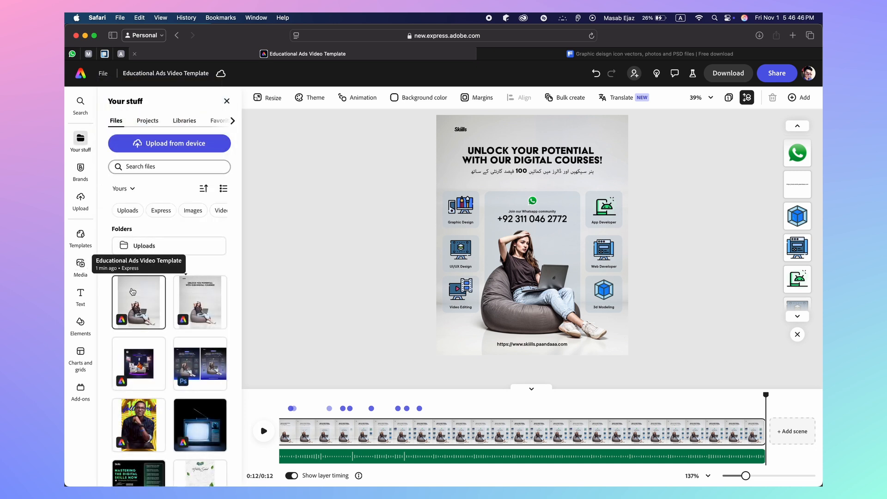
scroll(189, 316, "down", 5)
scroll(189, 316, "down", 10)
scroll(192, 322, "up", 15)
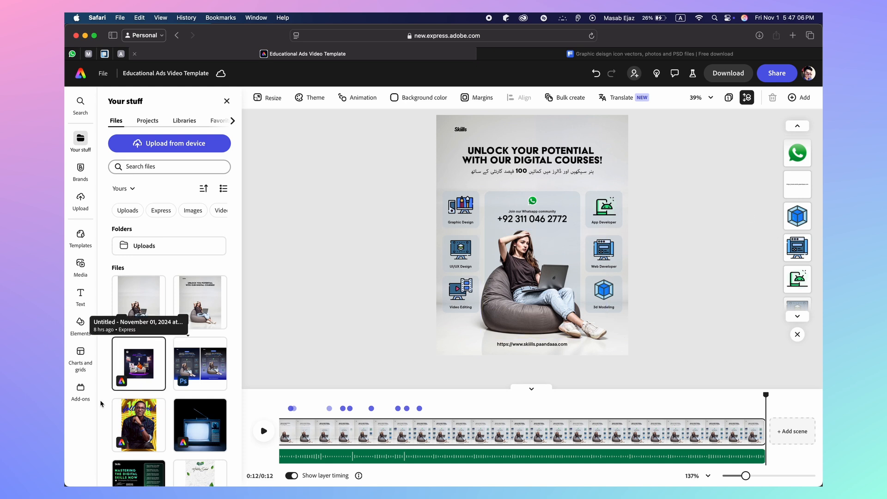
left_click(87, 370)
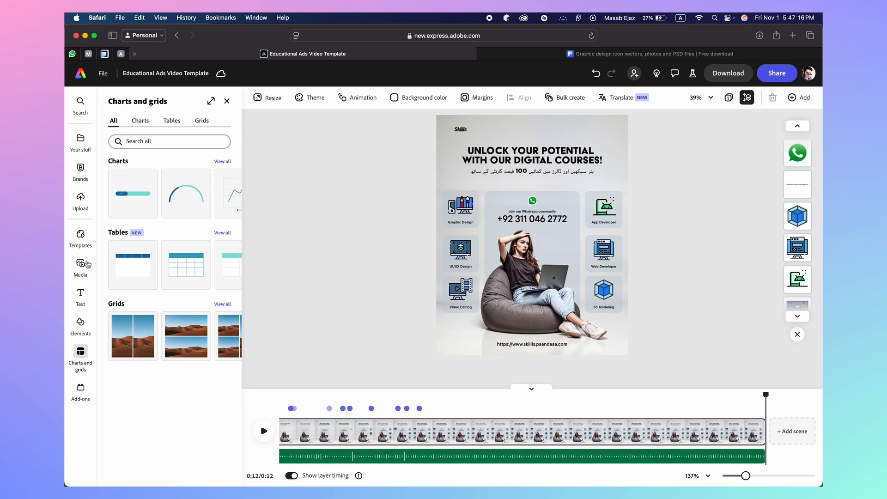
left_click(80, 236)
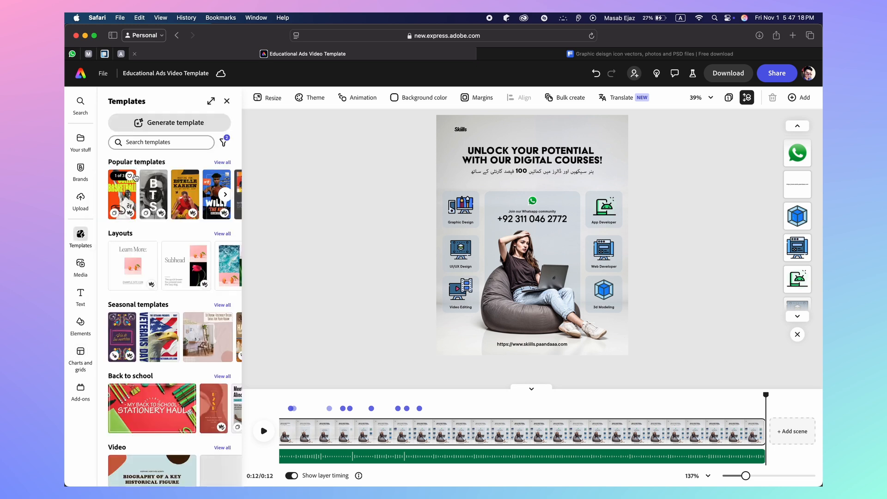